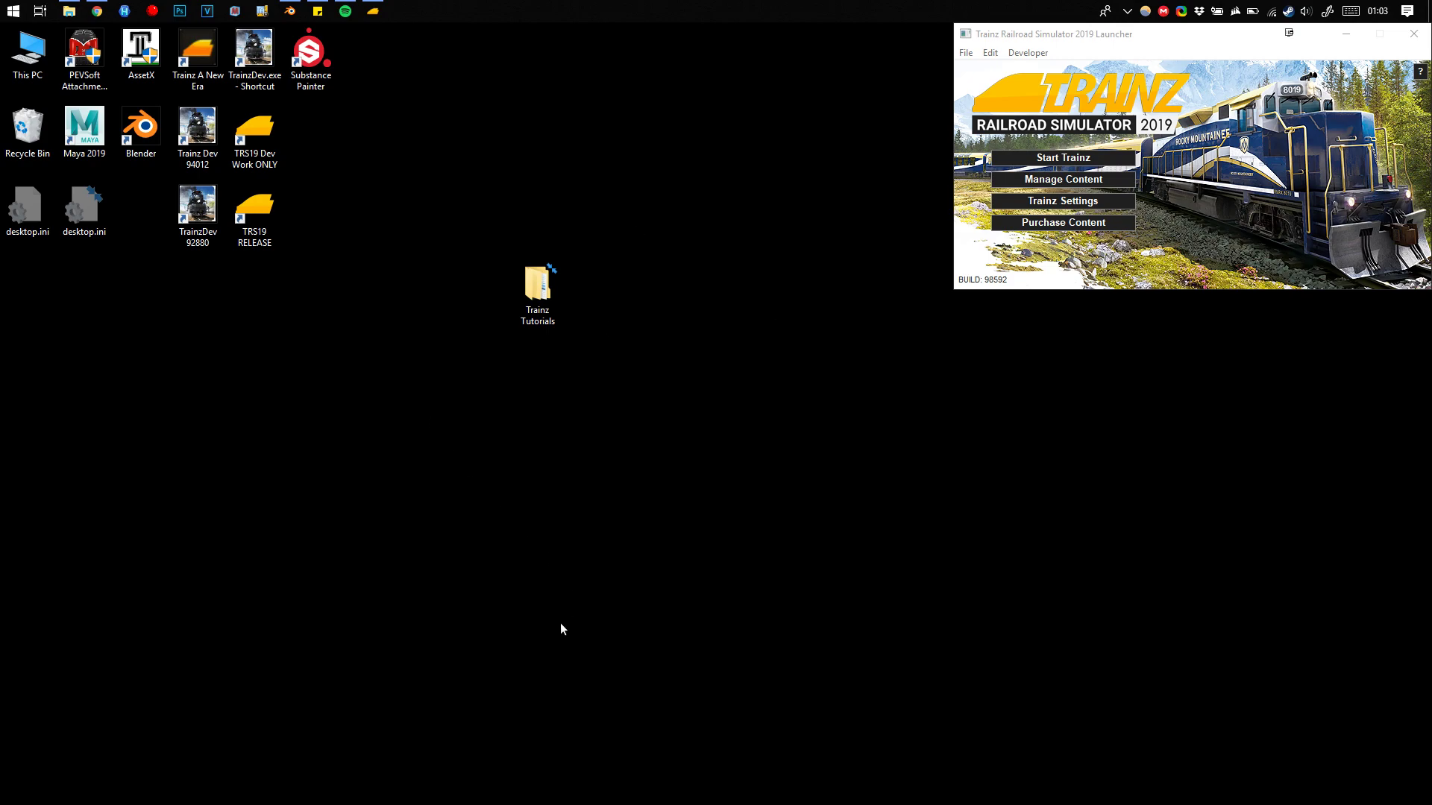
Open the Textures folder of Tutorial 1 - Basic Exporting (FBX) in Trainz Tutorials and view the pavement texture files.
{"action": "left_click", "coordinate": [537, 291]}
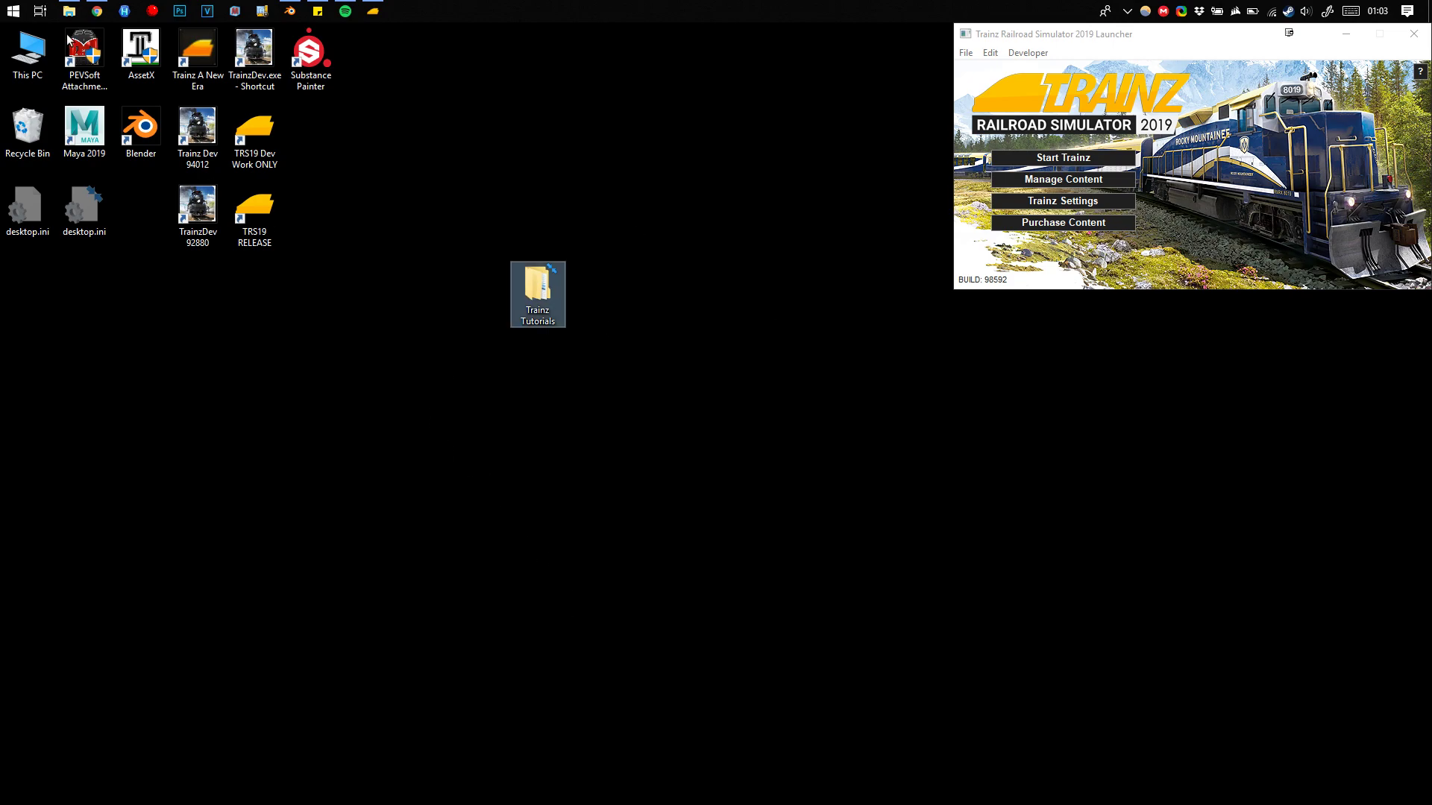
{"action": "double_click", "coordinate": [525, 307]}
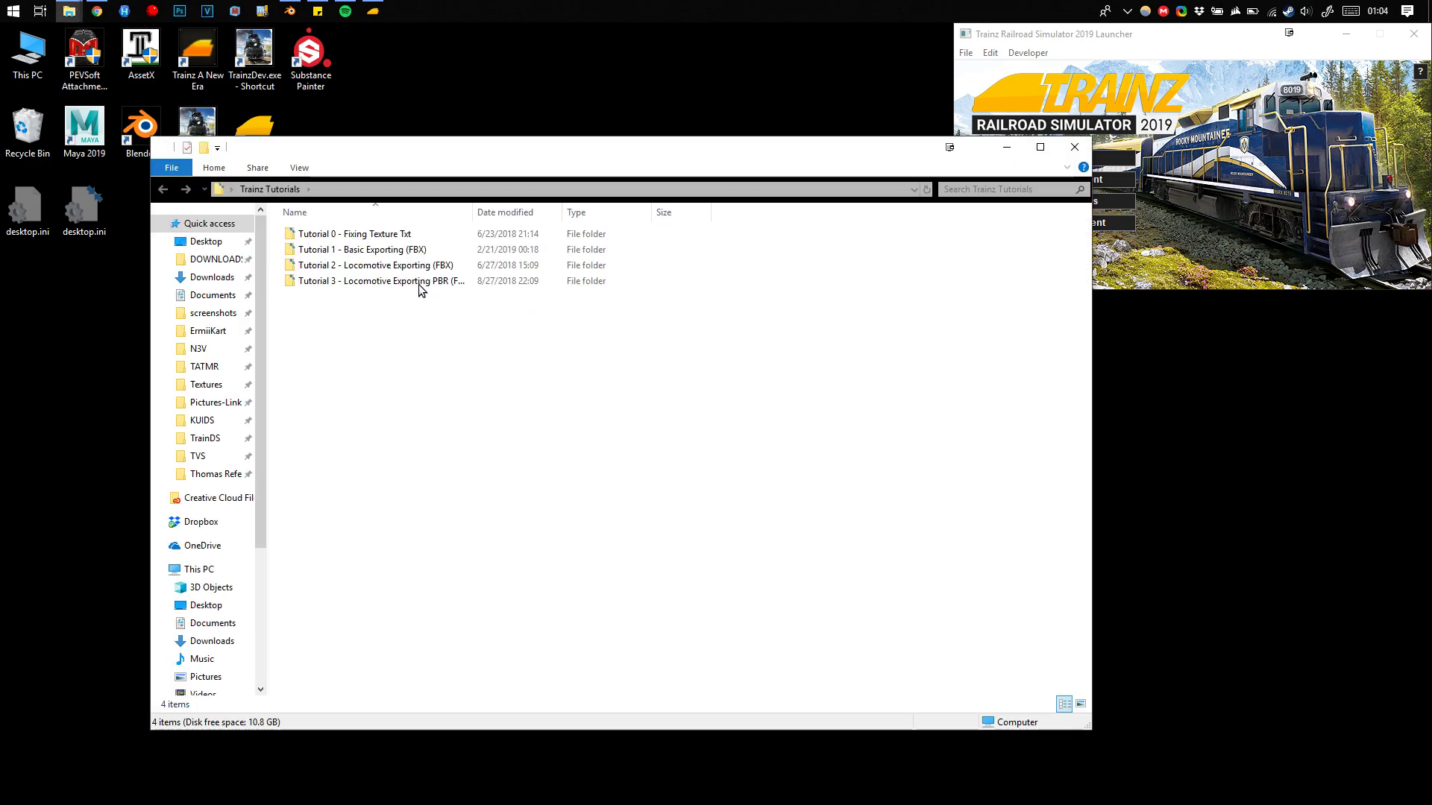
{"action": "double_click", "coordinate": [366, 252]}
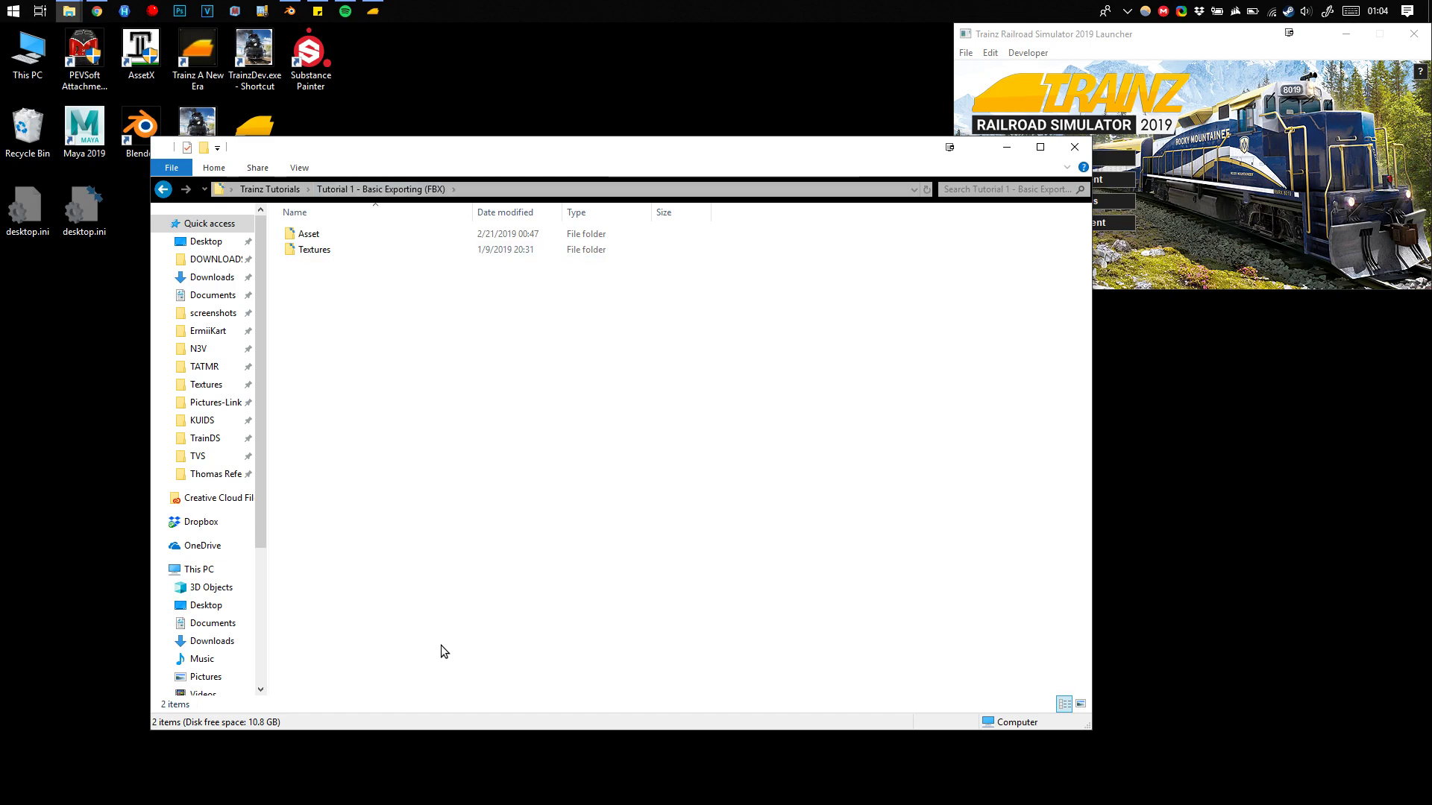
{"action": "left_click", "coordinate": [311, 251]}
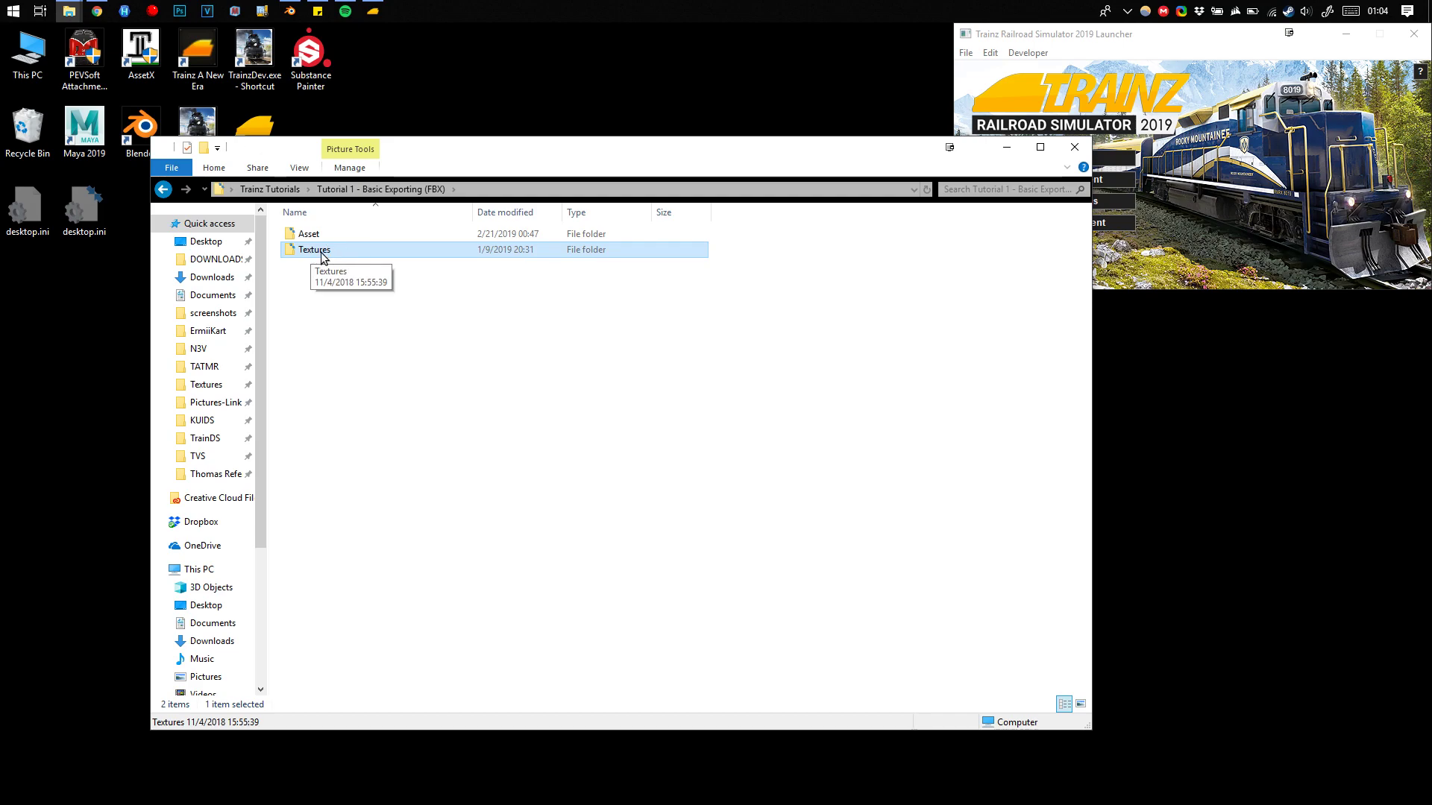
{"action": "left_click", "coordinate": [310, 248]}
{"action": "double_click", "coordinate": [364, 250]}
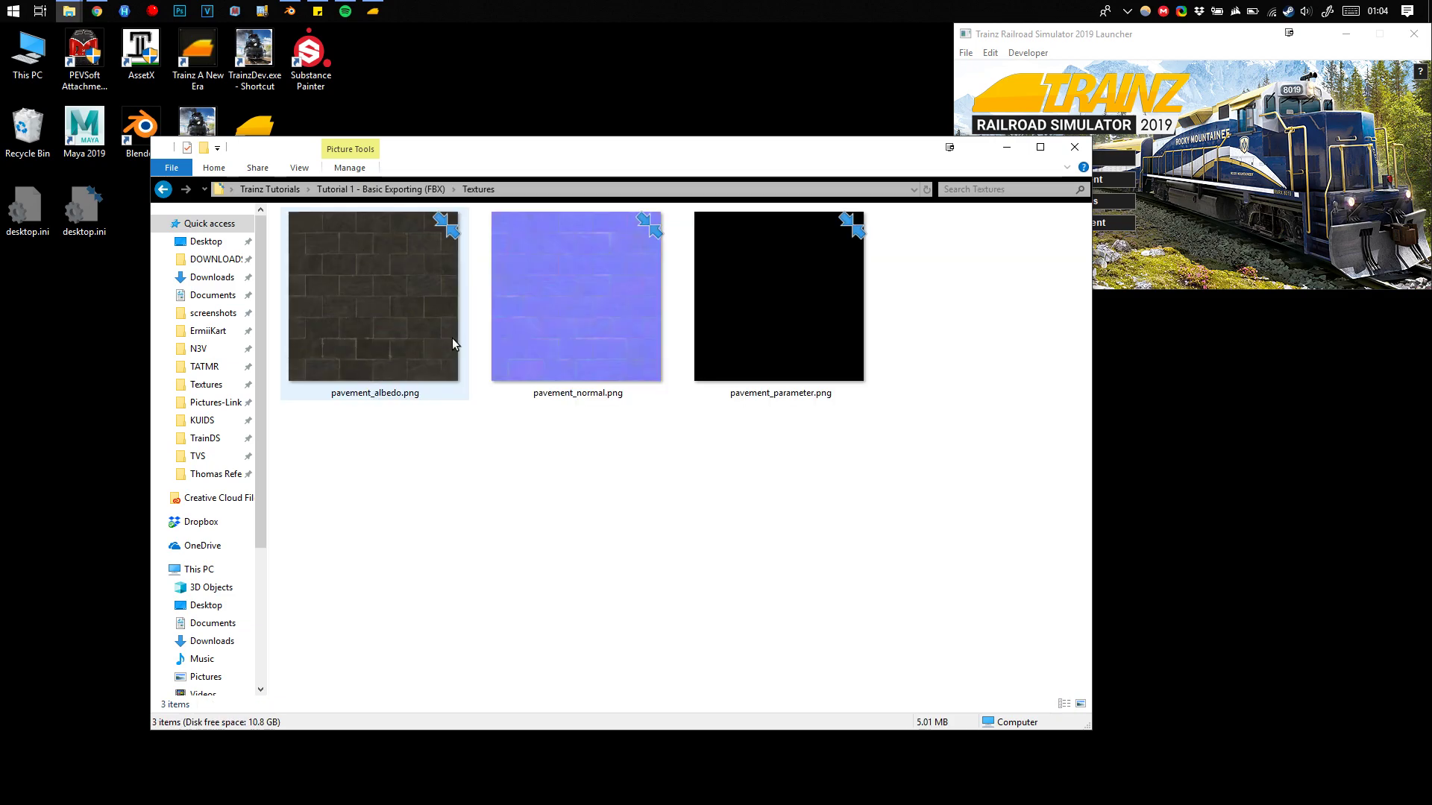
{"action": "left_click", "coordinate": [359, 336]}
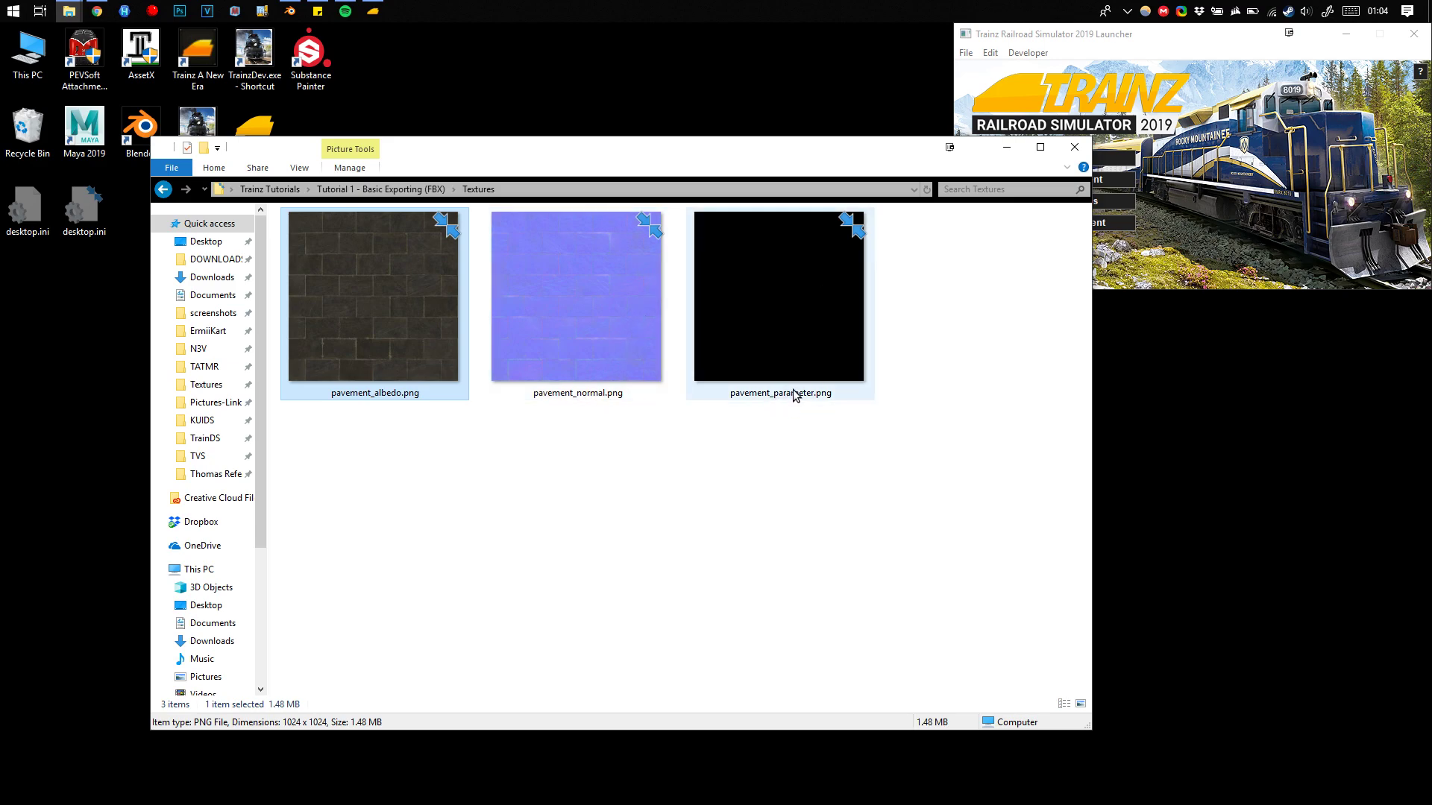
{"action": "left_click", "coordinate": [1035, 573]}
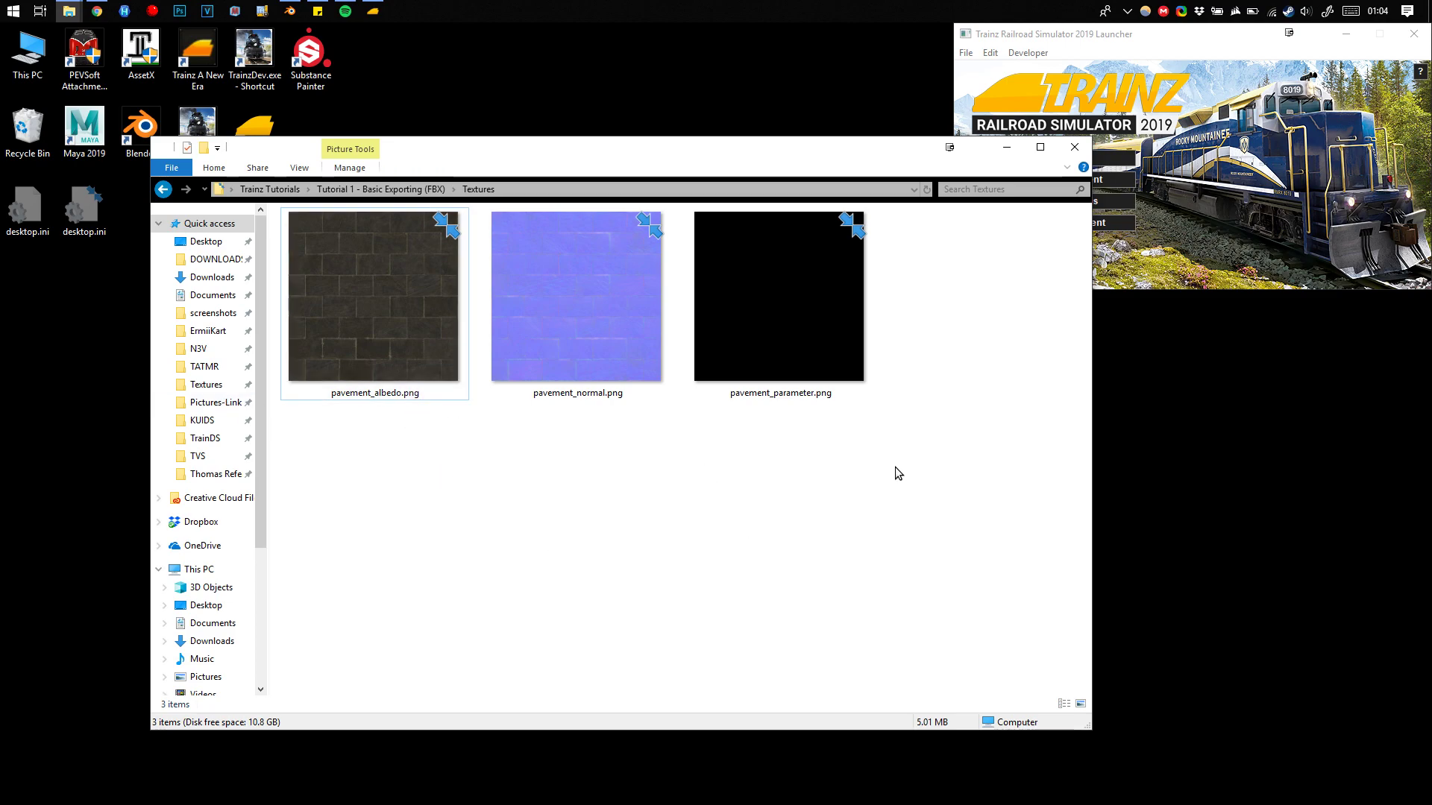
Switch to Chrome, search the Trainz wiki for pbrmetal and open the M.pbrmetal page to skim its texture slots.
{"action": "left_click", "coordinate": [98, 17]}
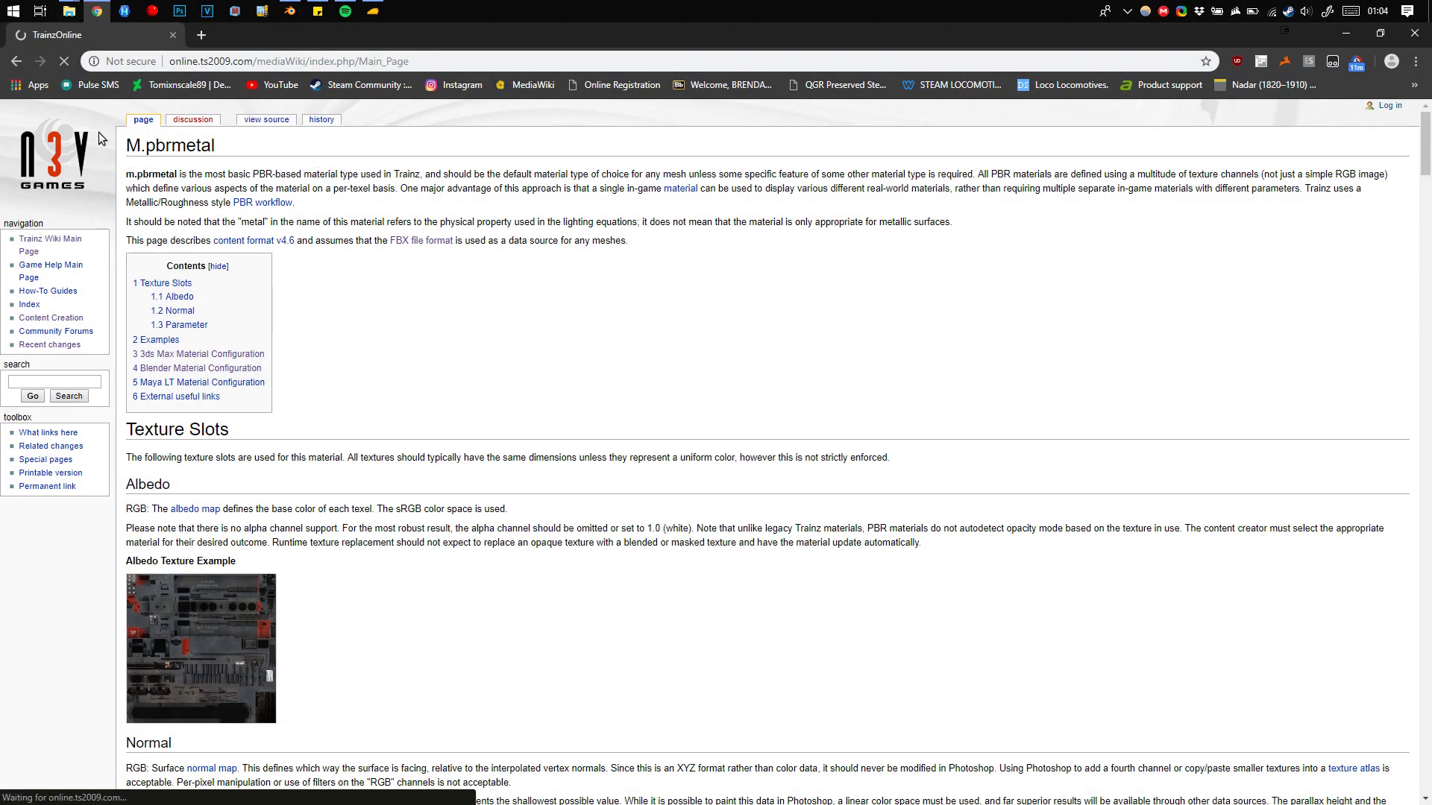
{"action": "left_click", "coordinate": [54, 382]}
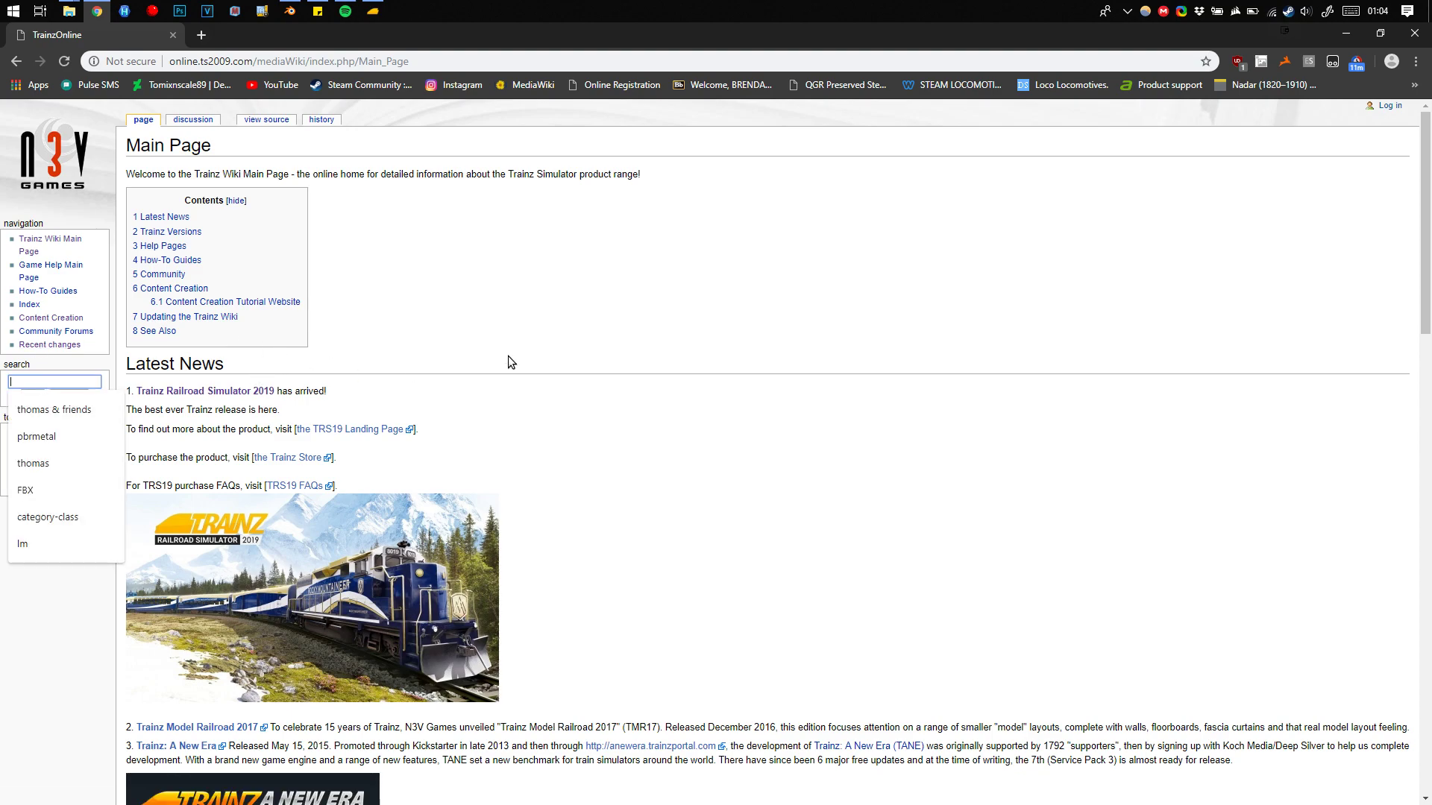
{"action": "type", "text": "pbrmetal"}
{"action": "key", "text": "Return"}
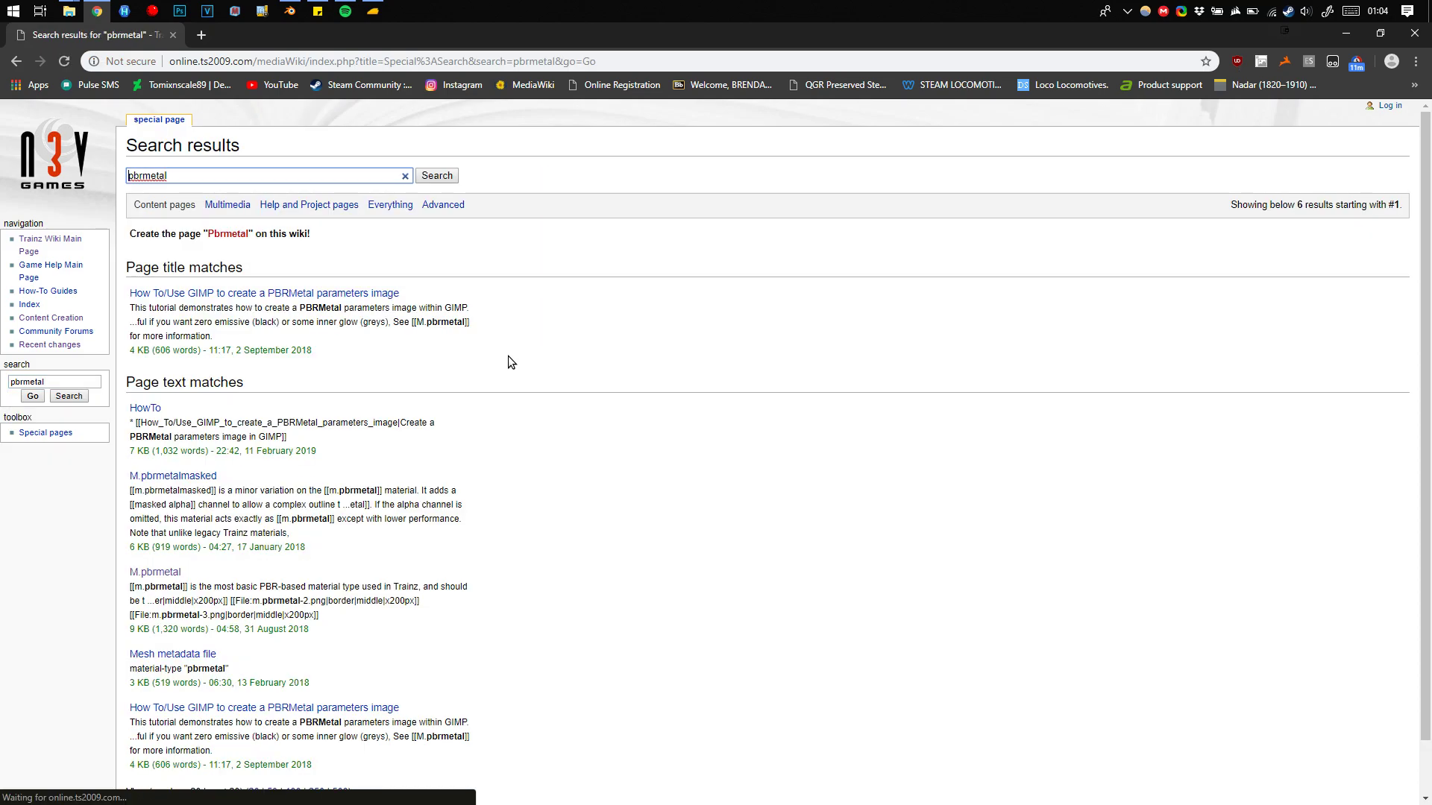
{"action": "left_click", "coordinate": [160, 572]}
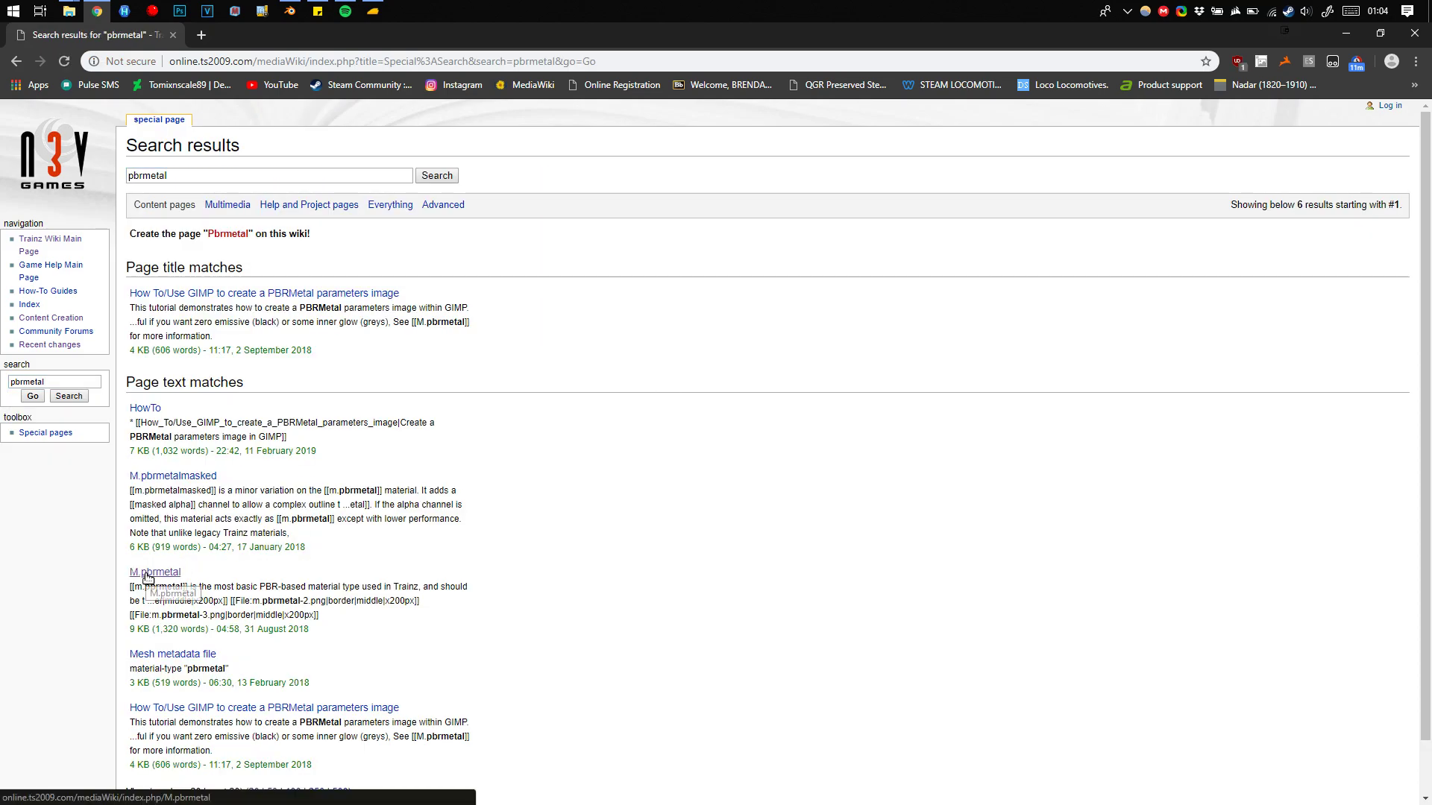
{"action": "scroll", "coordinate": [464, 650], "scroll_direction": "down", "scroll_amount": 15}
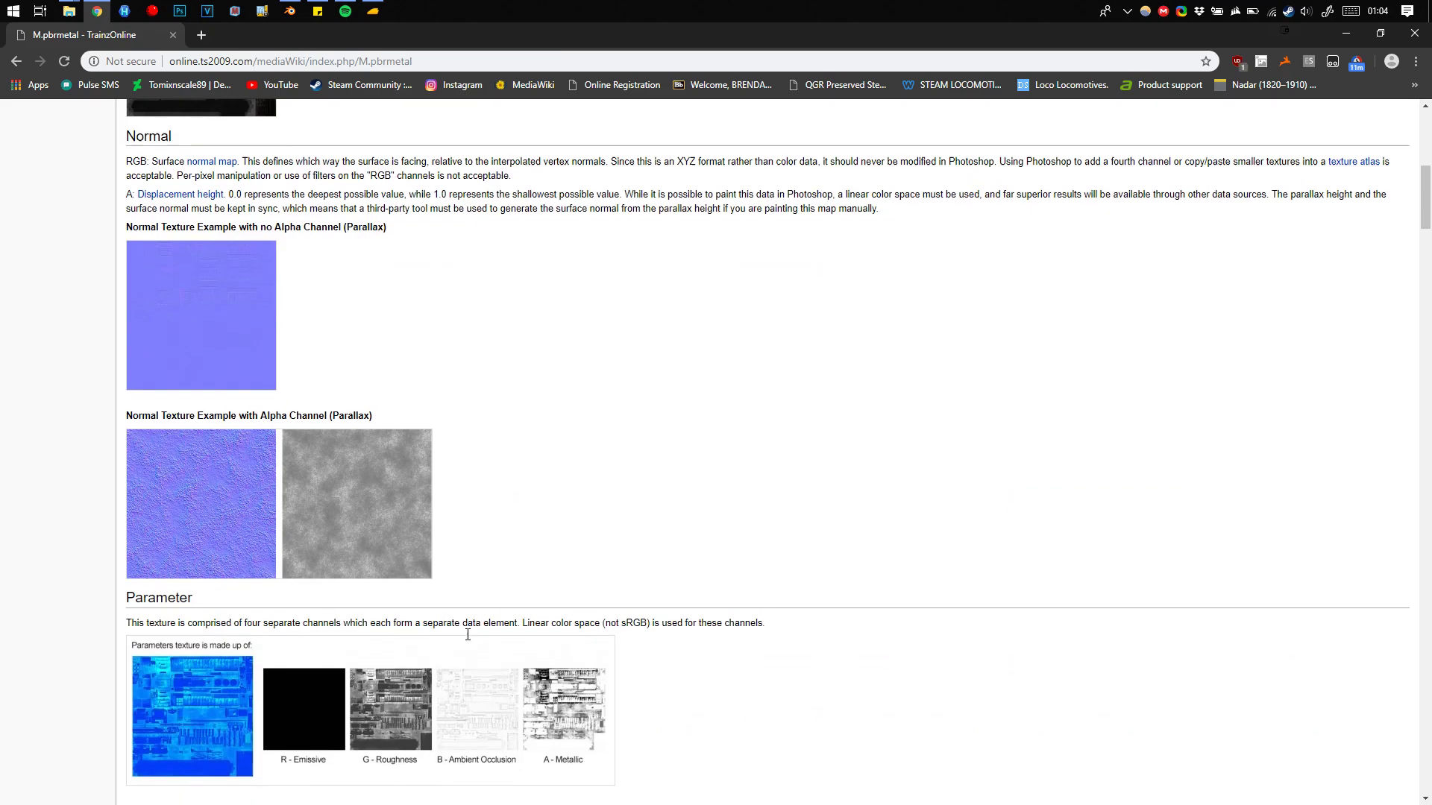
{"action": "scroll", "coordinate": [467, 634], "scroll_direction": "up", "scroll_amount": 7}
{"action": "scroll", "coordinate": [467, 634], "scroll_direction": "up", "scroll_amount": 8}
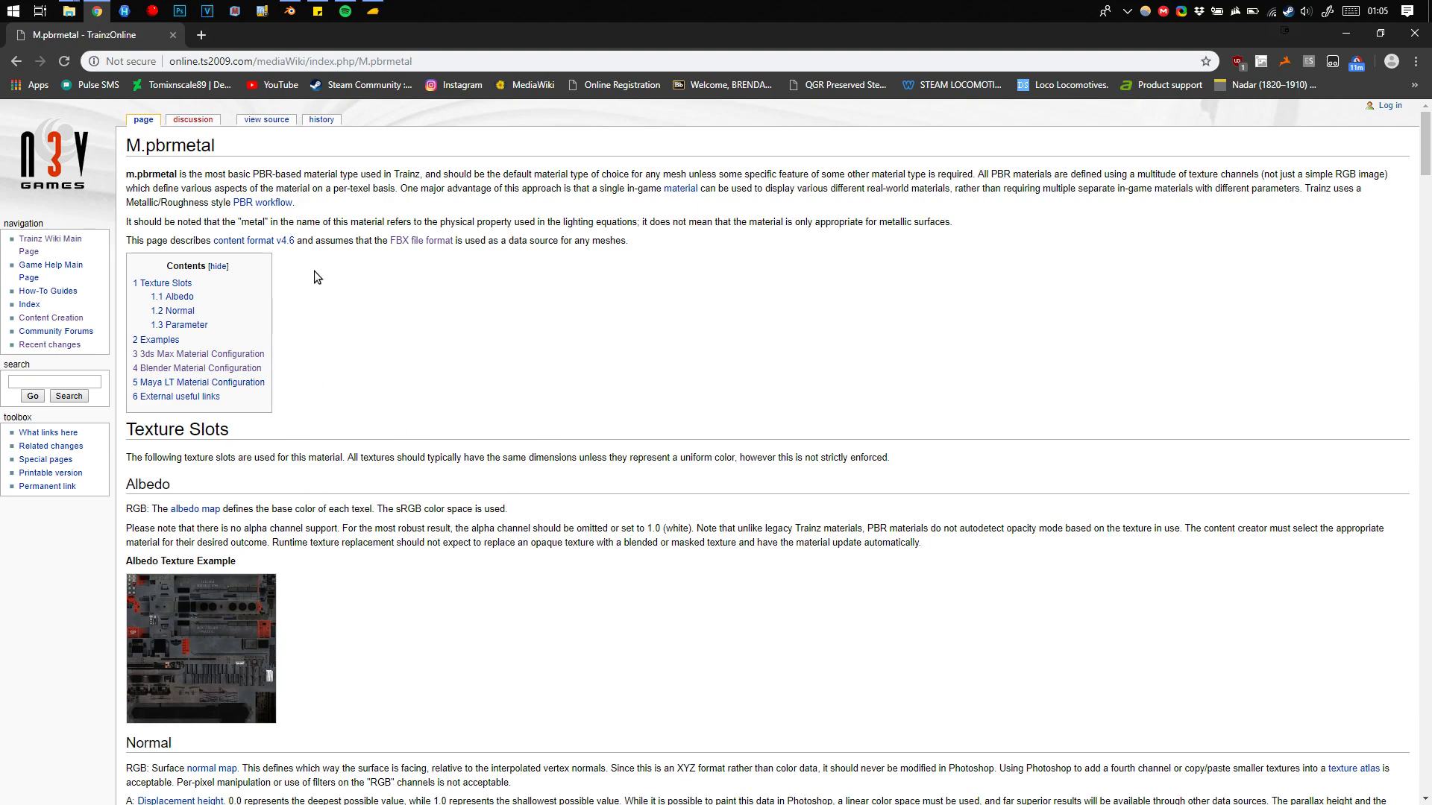
{"action": "scroll", "coordinate": [569, 362], "scroll_direction": "down", "scroll_amount": 2}
Check pavement_albedo.png in the Textures folder against the Albedo section of the M.pbrmetal wiki page.
{"action": "mouse_move", "coordinate": [68, 11]}
{"action": "left_click", "coordinate": [209, 82]}
{"action": "left_click_drag", "start_coordinate": [517, 352], "coordinate": [406, 361]}
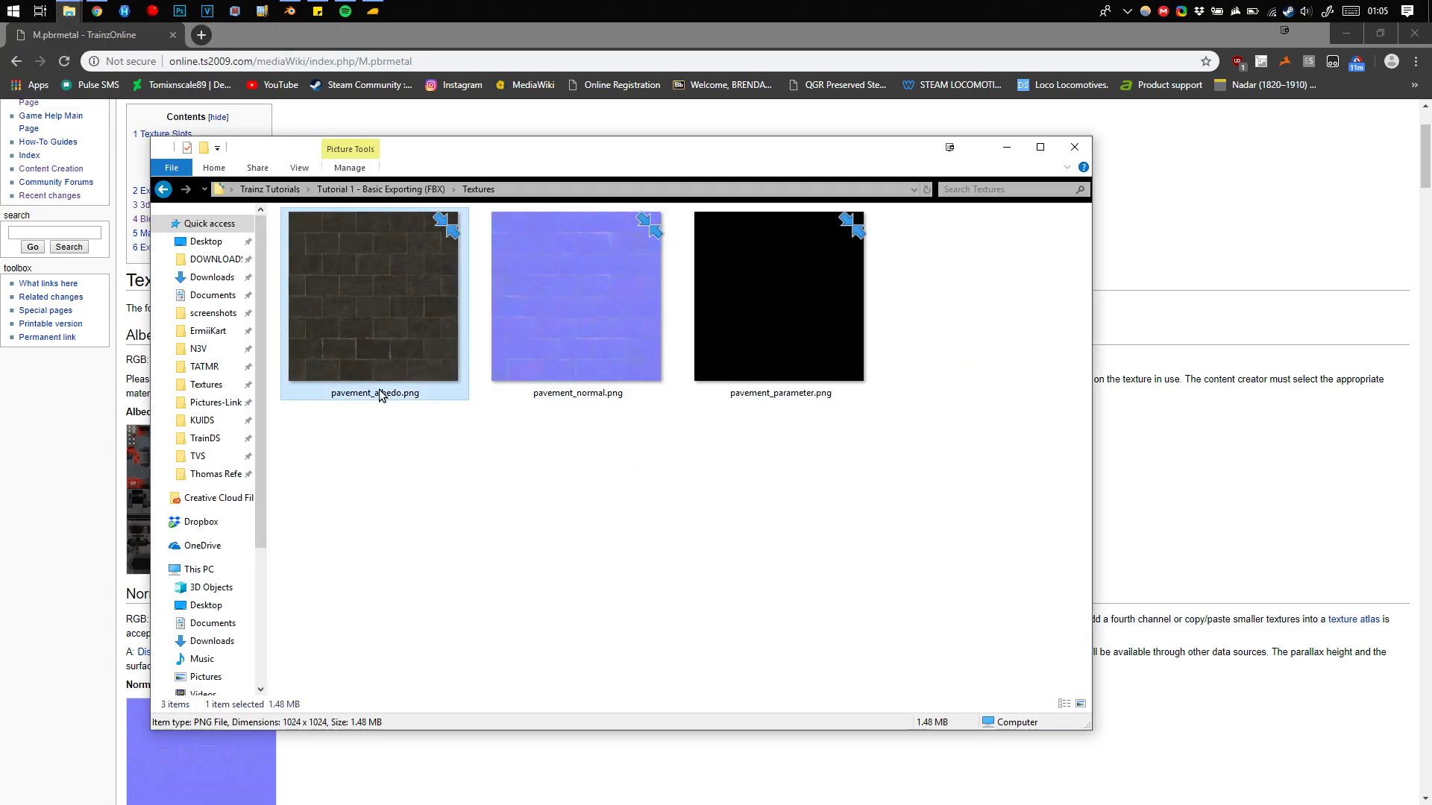
{"action": "left_click", "coordinate": [1187, 418]}
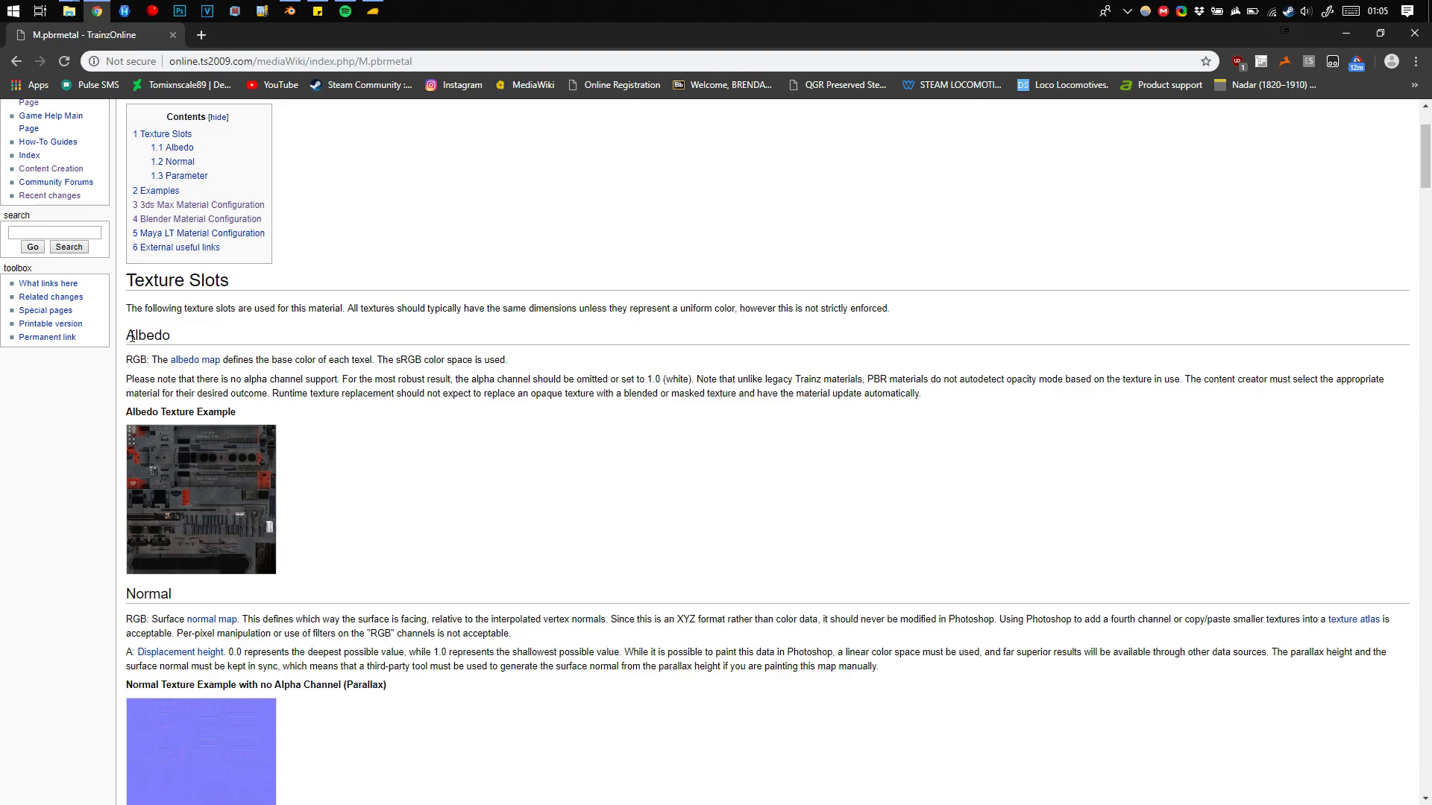
Read the wiki's Normal and Parameter sections, covering the parallax alpha and the emissive, roughness, ambient occlusion and metallic channels.
{"action": "scroll", "coordinate": [131, 336], "scroll_direction": "down", "scroll_amount": 3}
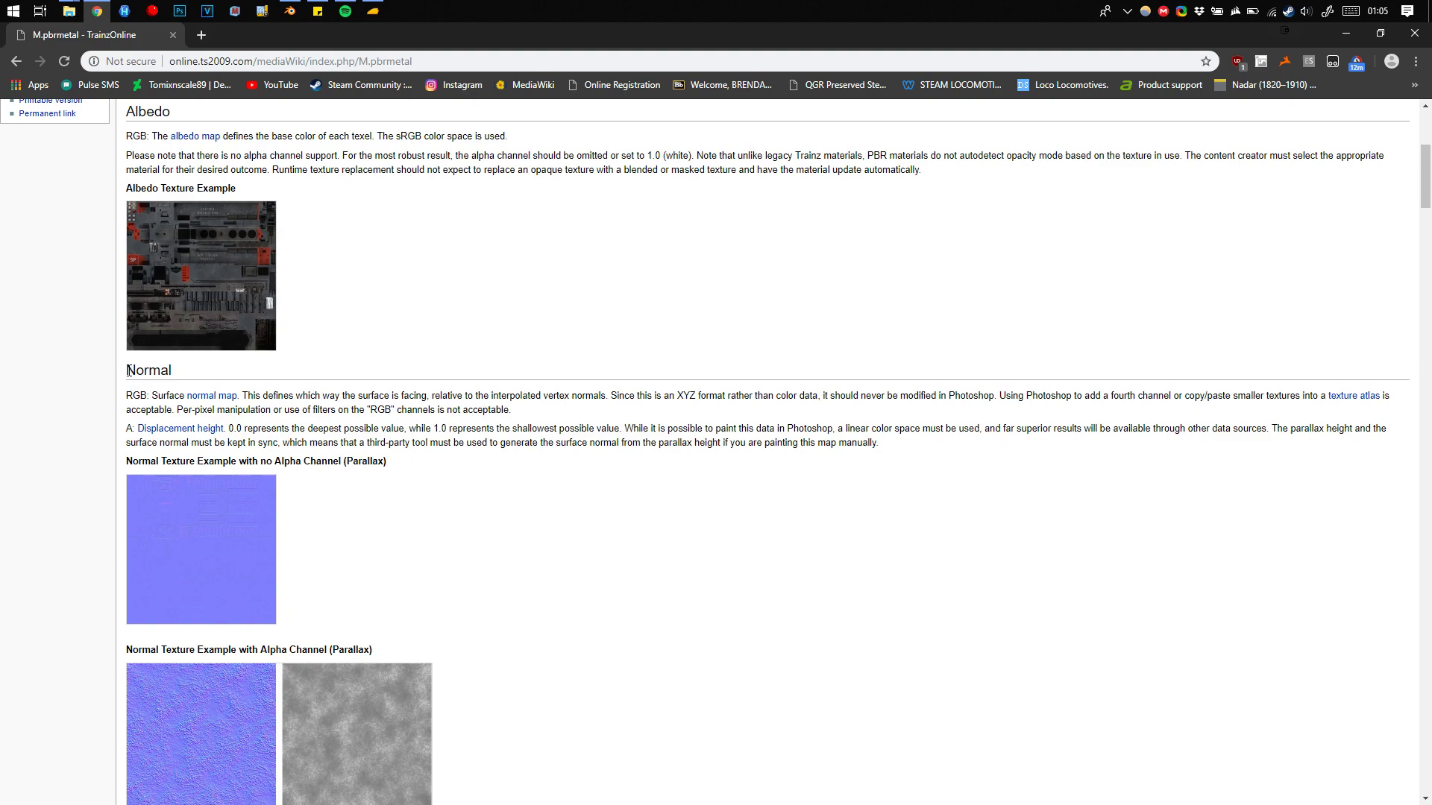
{"action": "scroll", "coordinate": [588, 456], "scroll_direction": "down", "scroll_amount": 2}
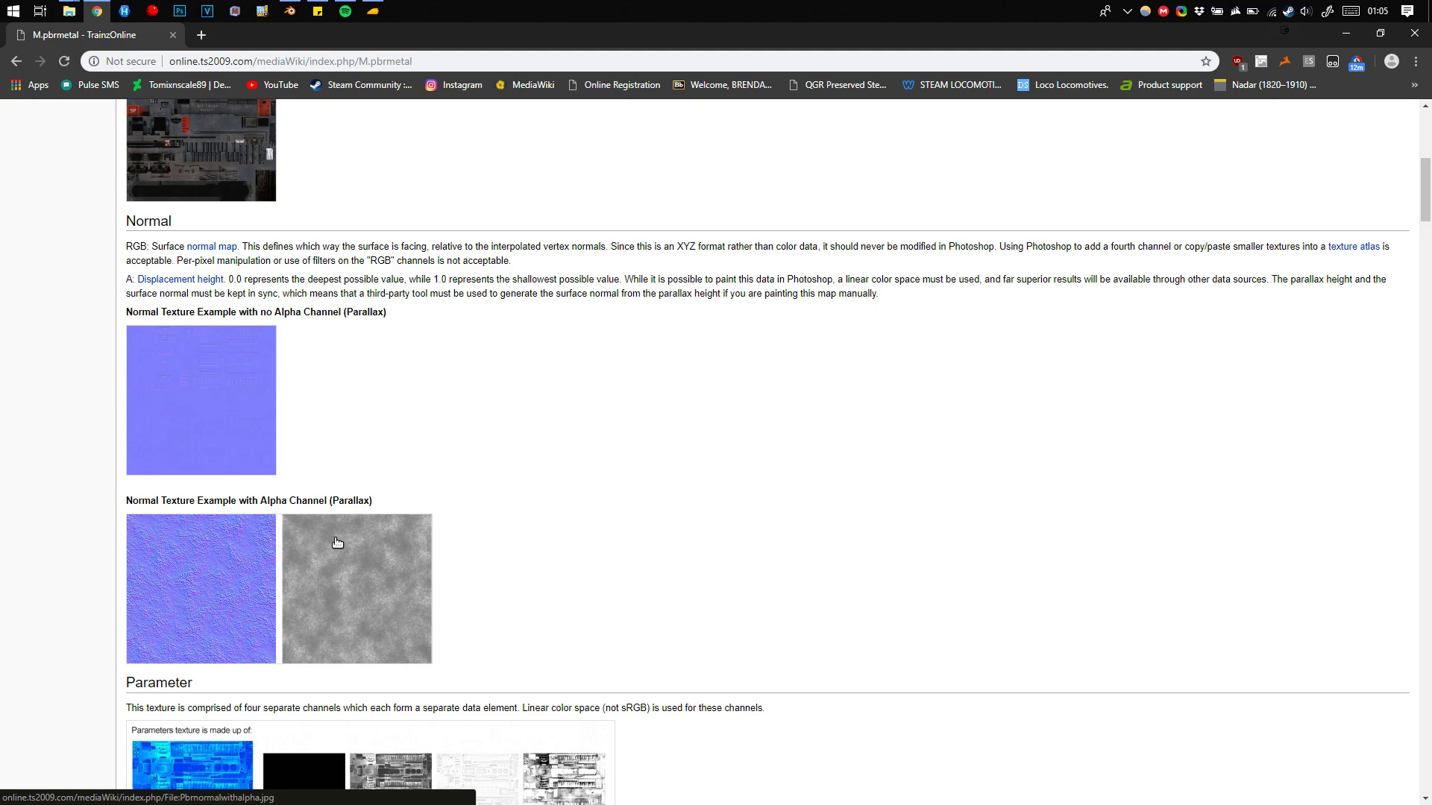
{"action": "scroll", "coordinate": [484, 377], "scroll_direction": "down", "scroll_amount": 5}
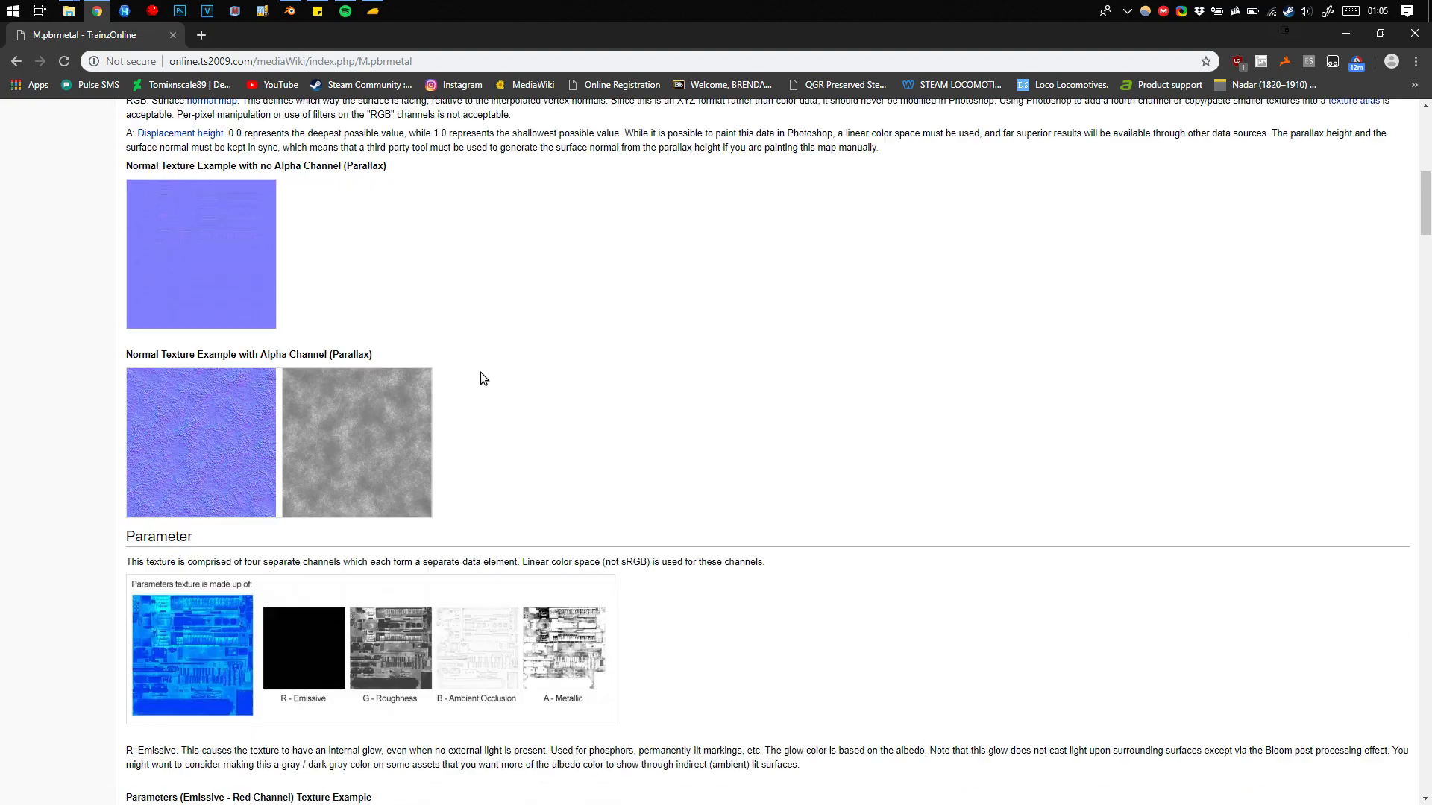
{"action": "left_click_drag", "start_coordinate": [124, 309], "coordinate": [181, 303]}
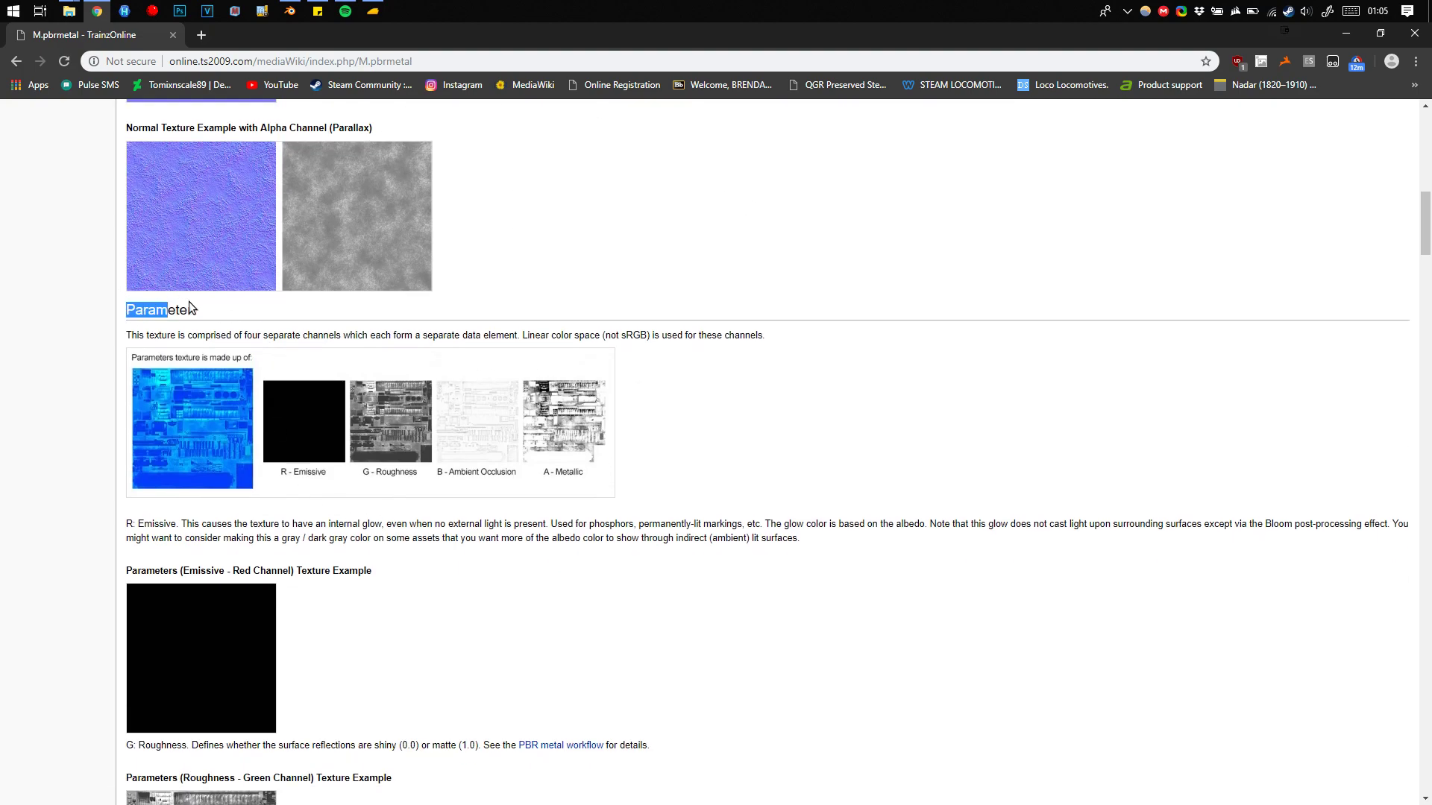
{"action": "left_click", "coordinate": [319, 333]}
{"action": "scroll", "coordinate": [358, 613], "scroll_direction": "down", "scroll_amount": 1}
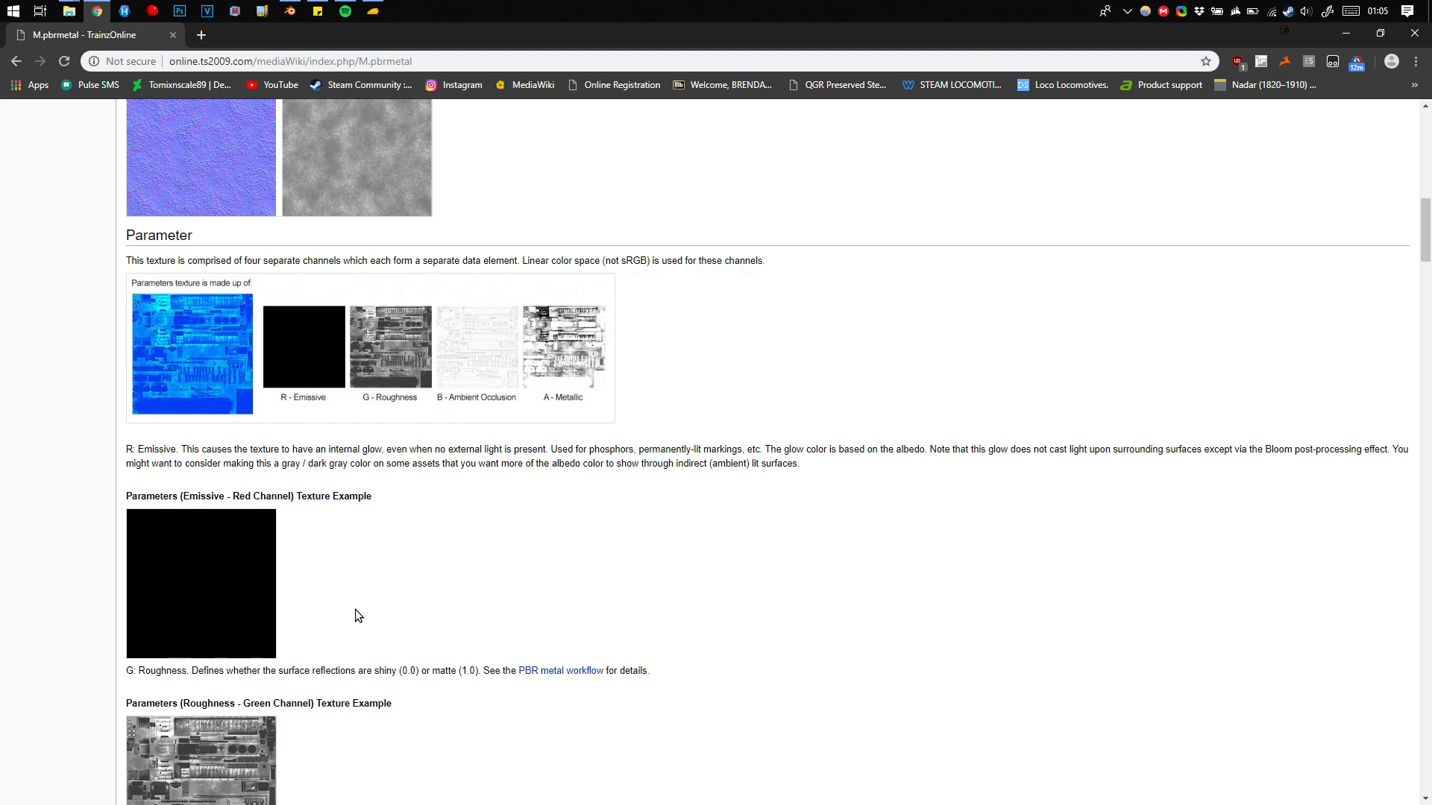
{"action": "scroll", "coordinate": [356, 610], "scroll_direction": "down", "scroll_amount": 1}
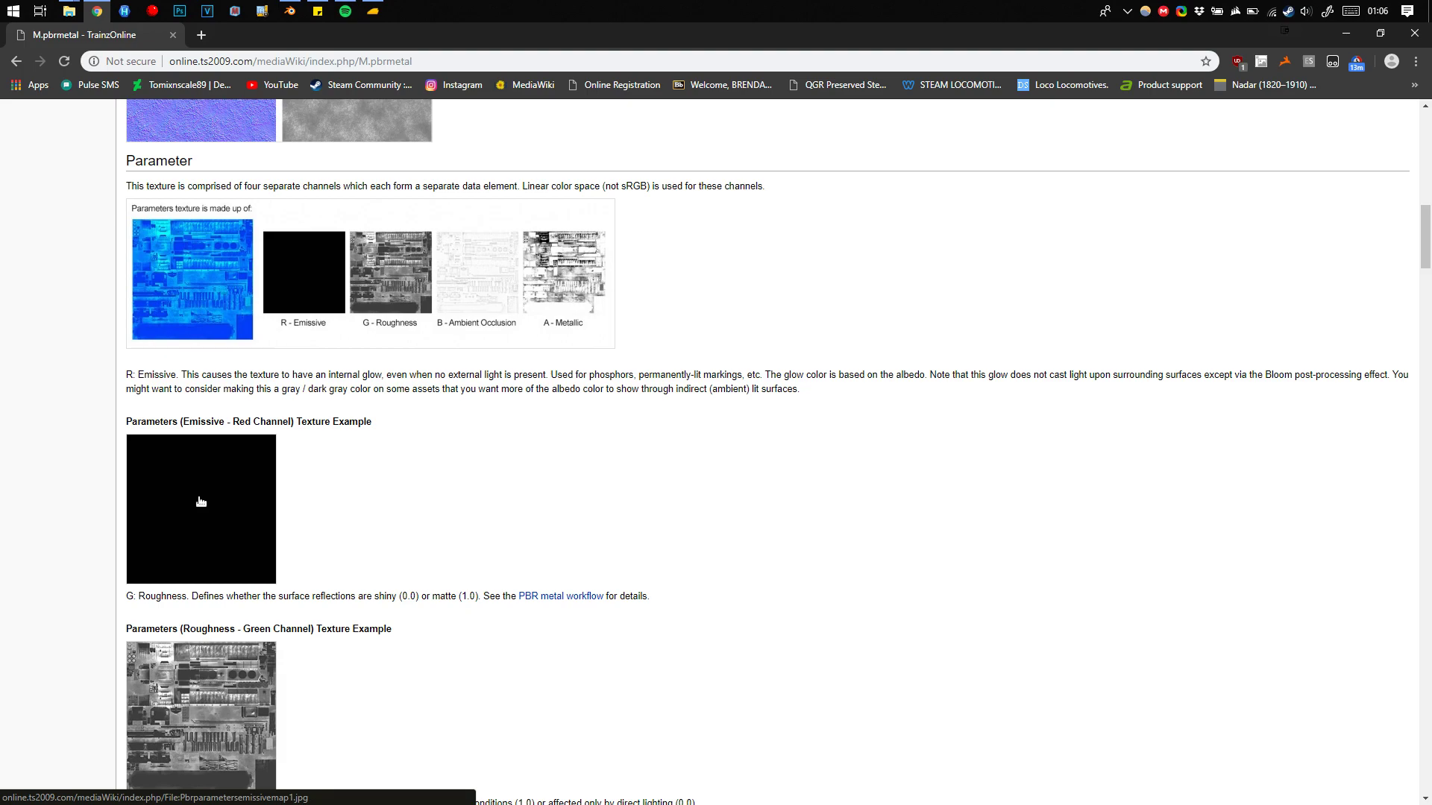
{"action": "scroll", "coordinate": [201, 501], "scroll_direction": "down", "scroll_amount": 3}
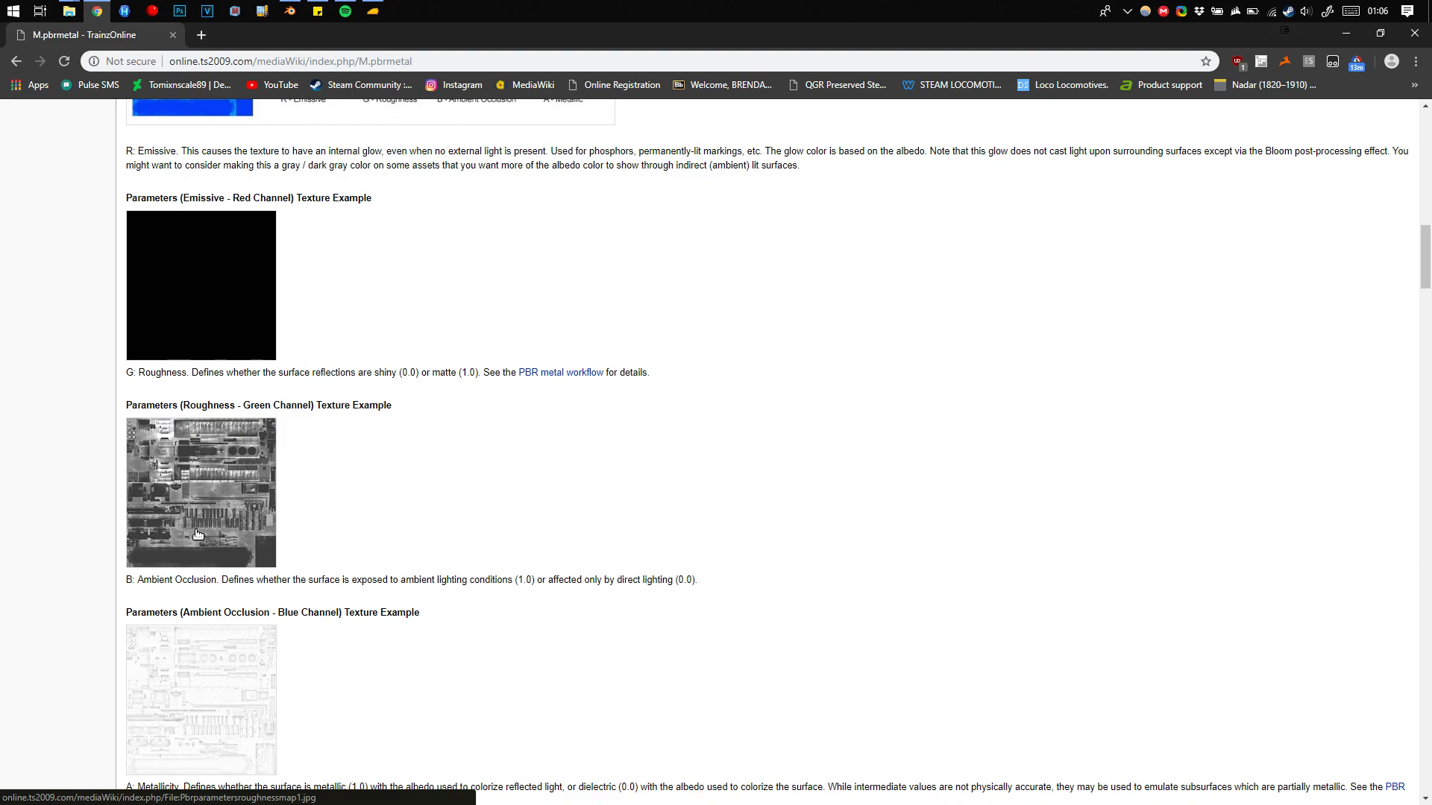
{"action": "scroll", "coordinate": [197, 535], "scroll_direction": "down", "scroll_amount": 4}
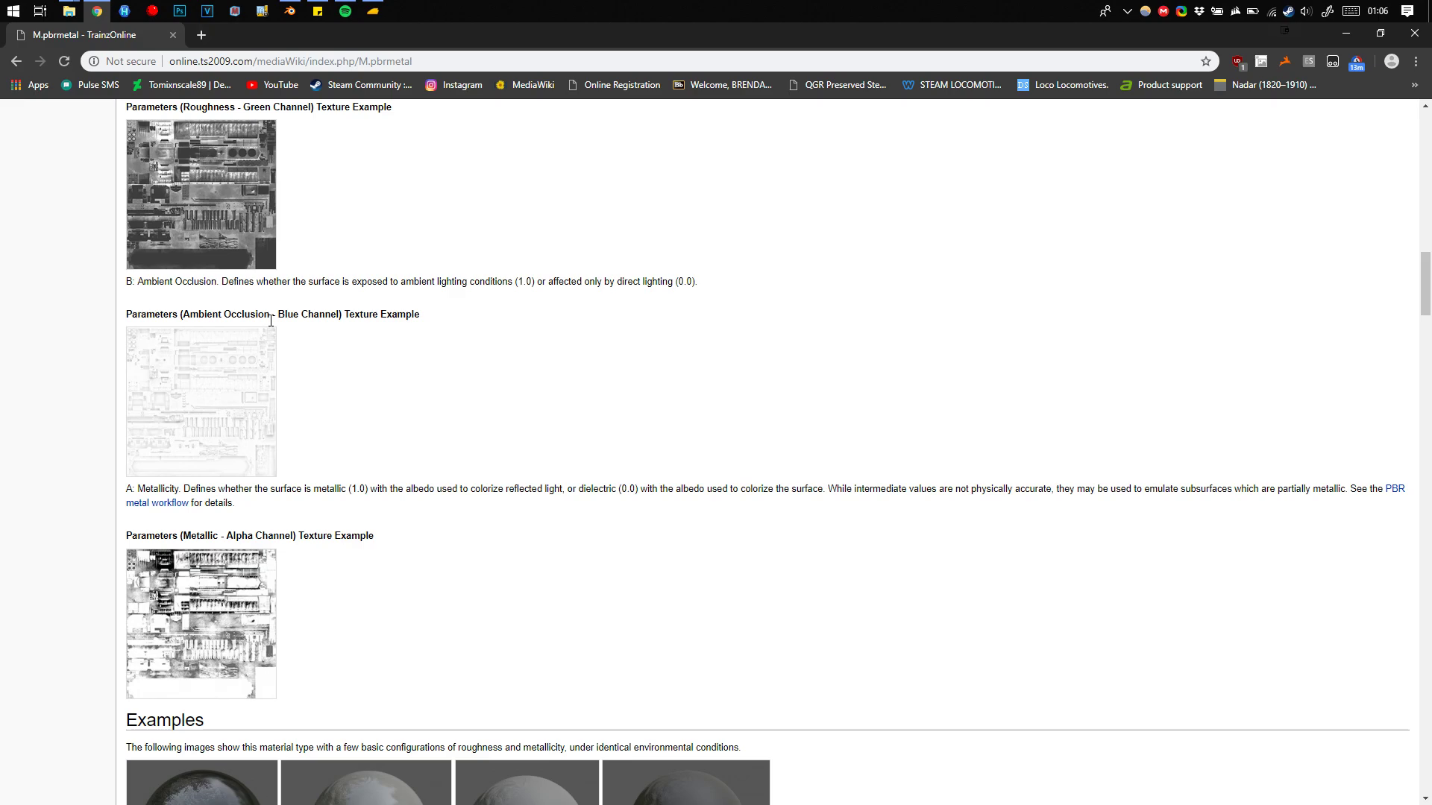
{"action": "scroll", "coordinate": [288, 299], "scroll_direction": "up", "scroll_amount": 15}
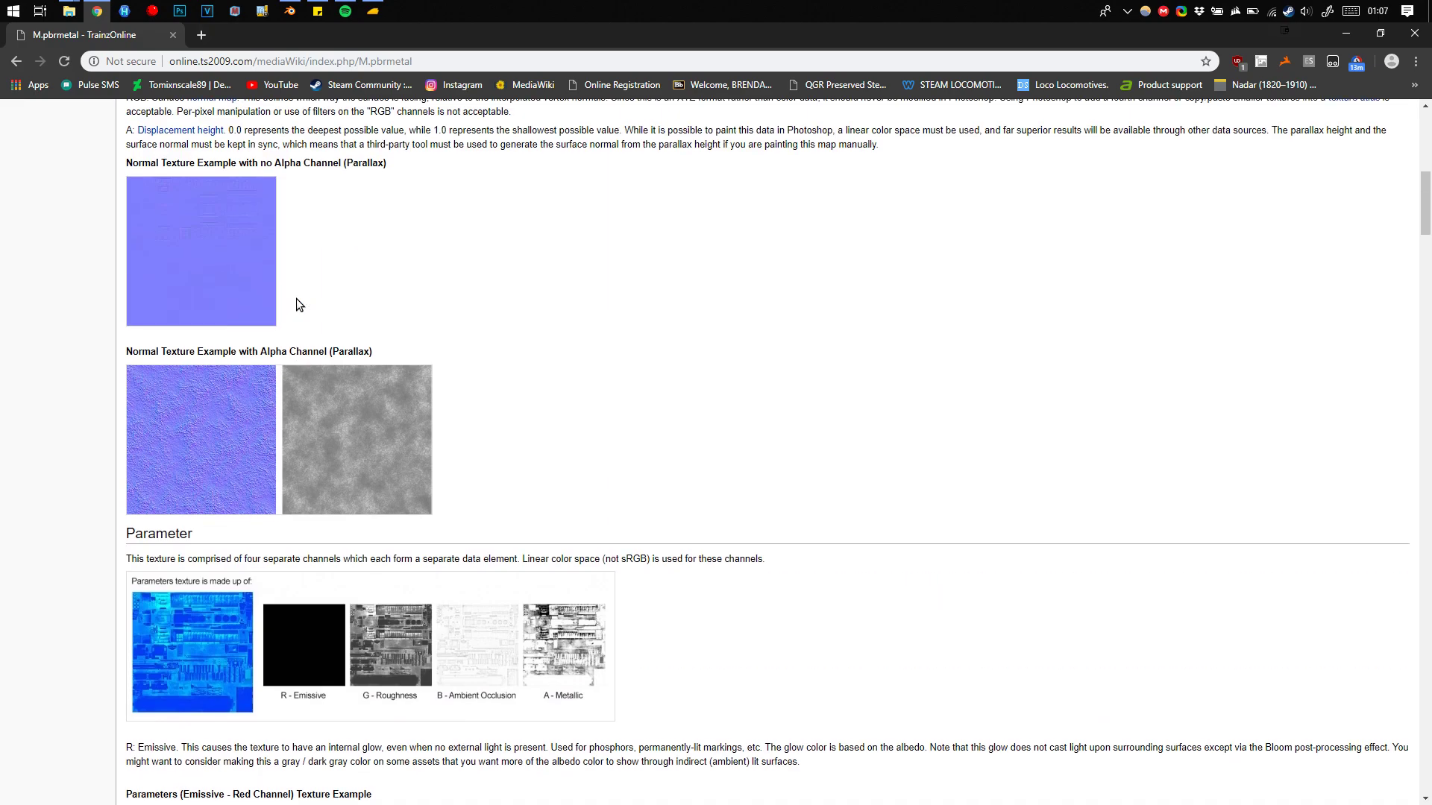
{"action": "scroll", "coordinate": [236, 315], "scroll_direction": "down", "scroll_amount": 14}
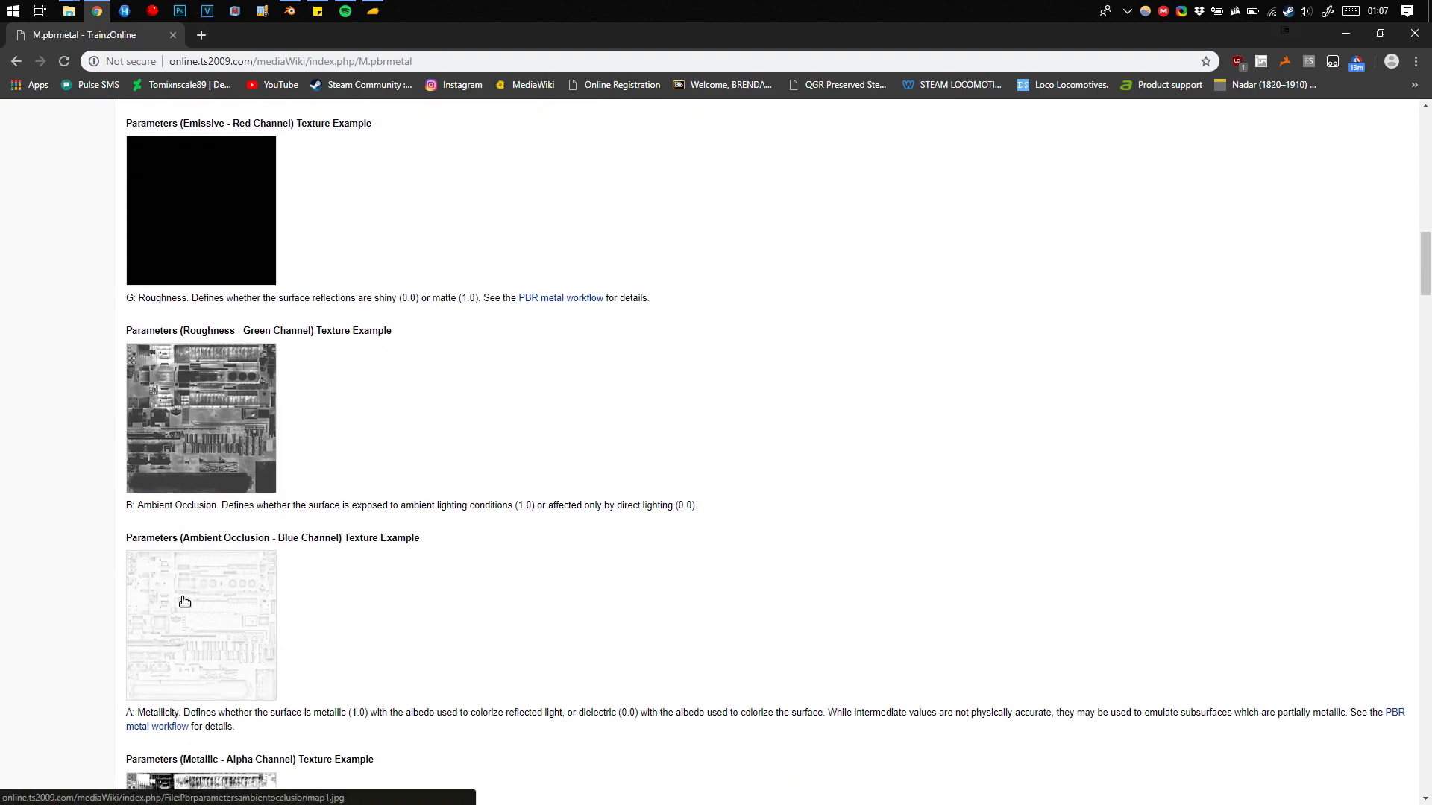
{"action": "scroll", "coordinate": [190, 617], "scroll_direction": "down", "scroll_amount": 3}
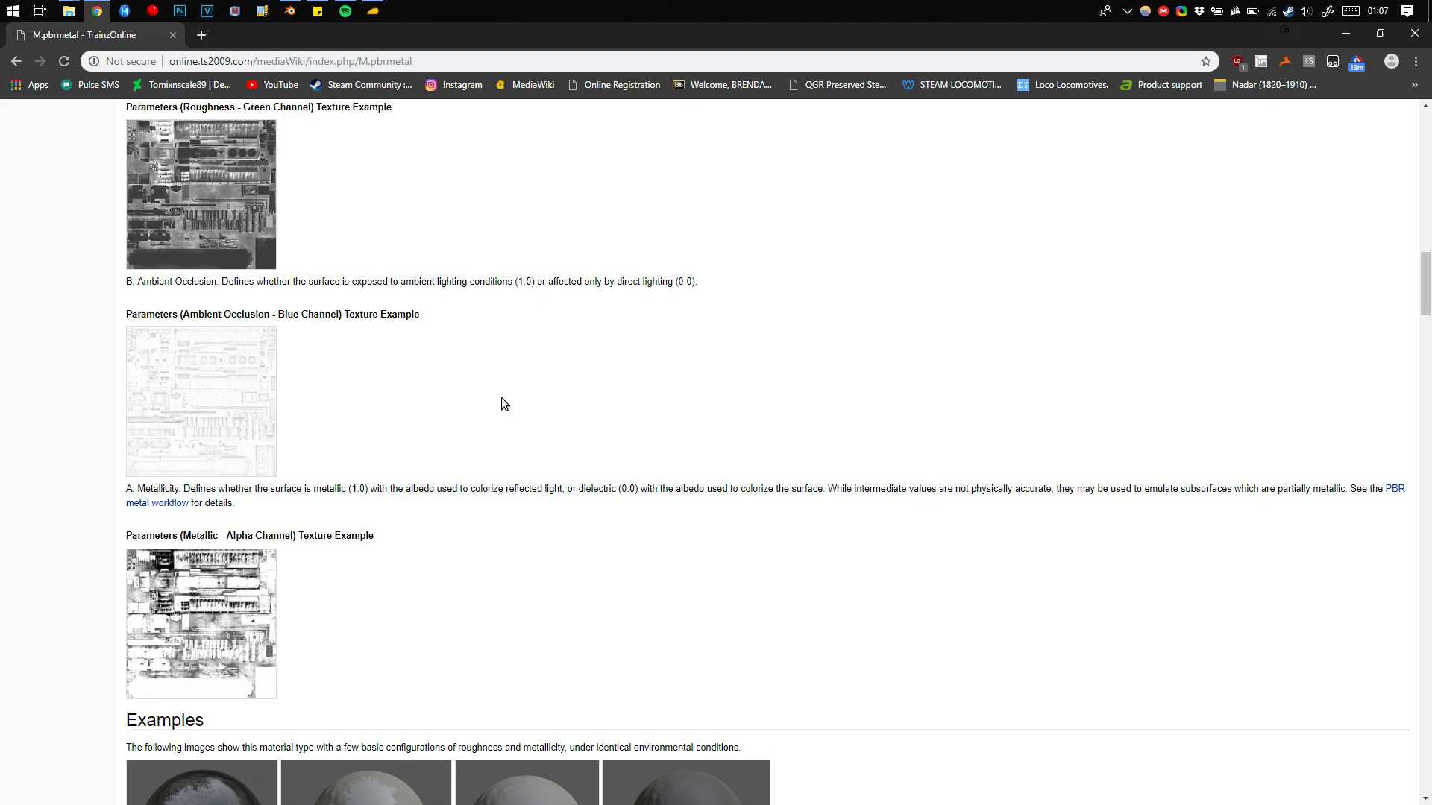
{"action": "scroll", "coordinate": [472, 474], "scroll_direction": "down", "scroll_amount": 2}
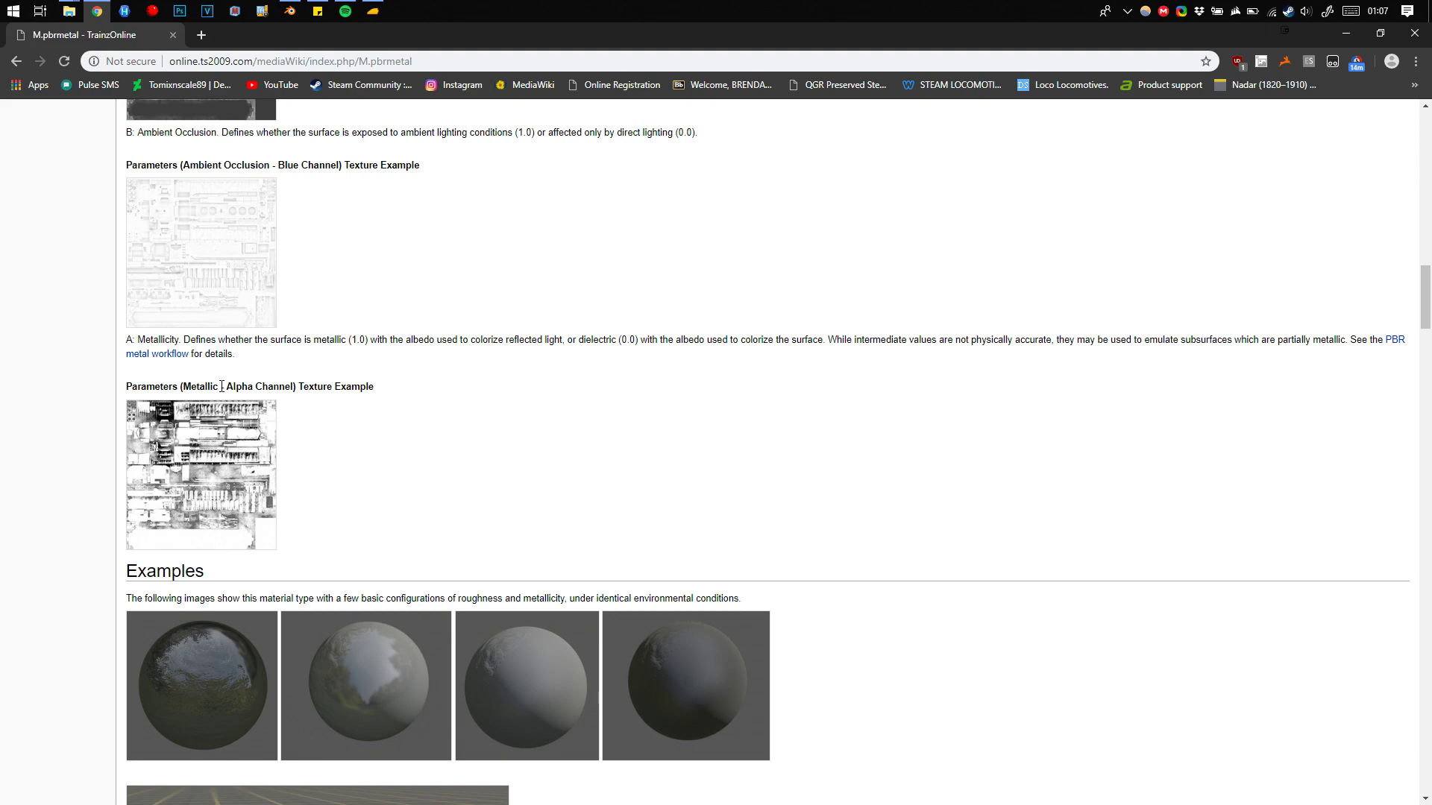
Examine the example pbrmetal materials on the wiki page, from cast iron to stainless steel, and the roughness/metallic chart.
{"action": "scroll", "coordinate": [248, 431], "scroll_direction": "down", "scroll_amount": 4}
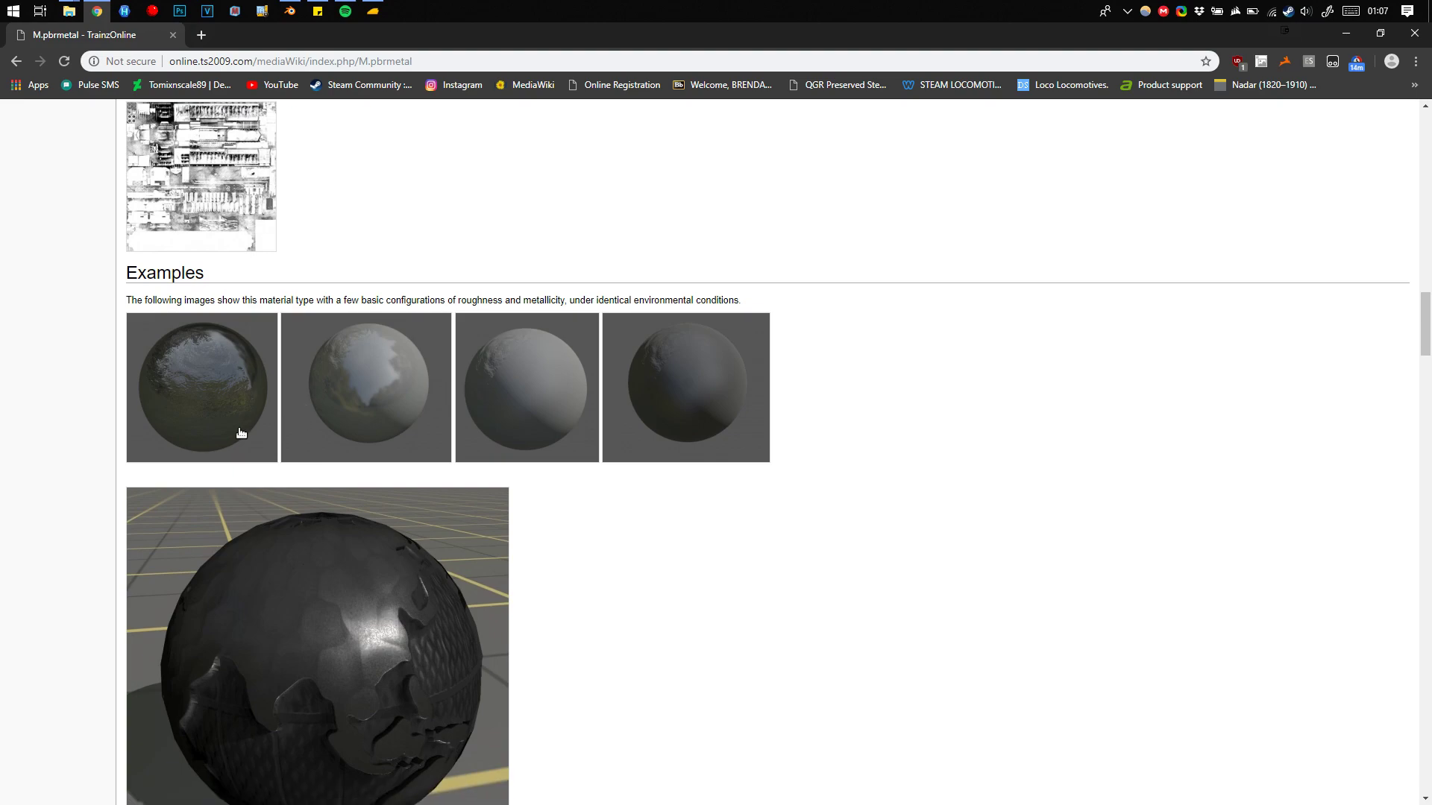
{"action": "scroll", "coordinate": [307, 482], "scroll_direction": "down", "scroll_amount": 5}
{"action": "scroll", "coordinate": [217, 569], "scroll_direction": "down", "scroll_amount": 6}
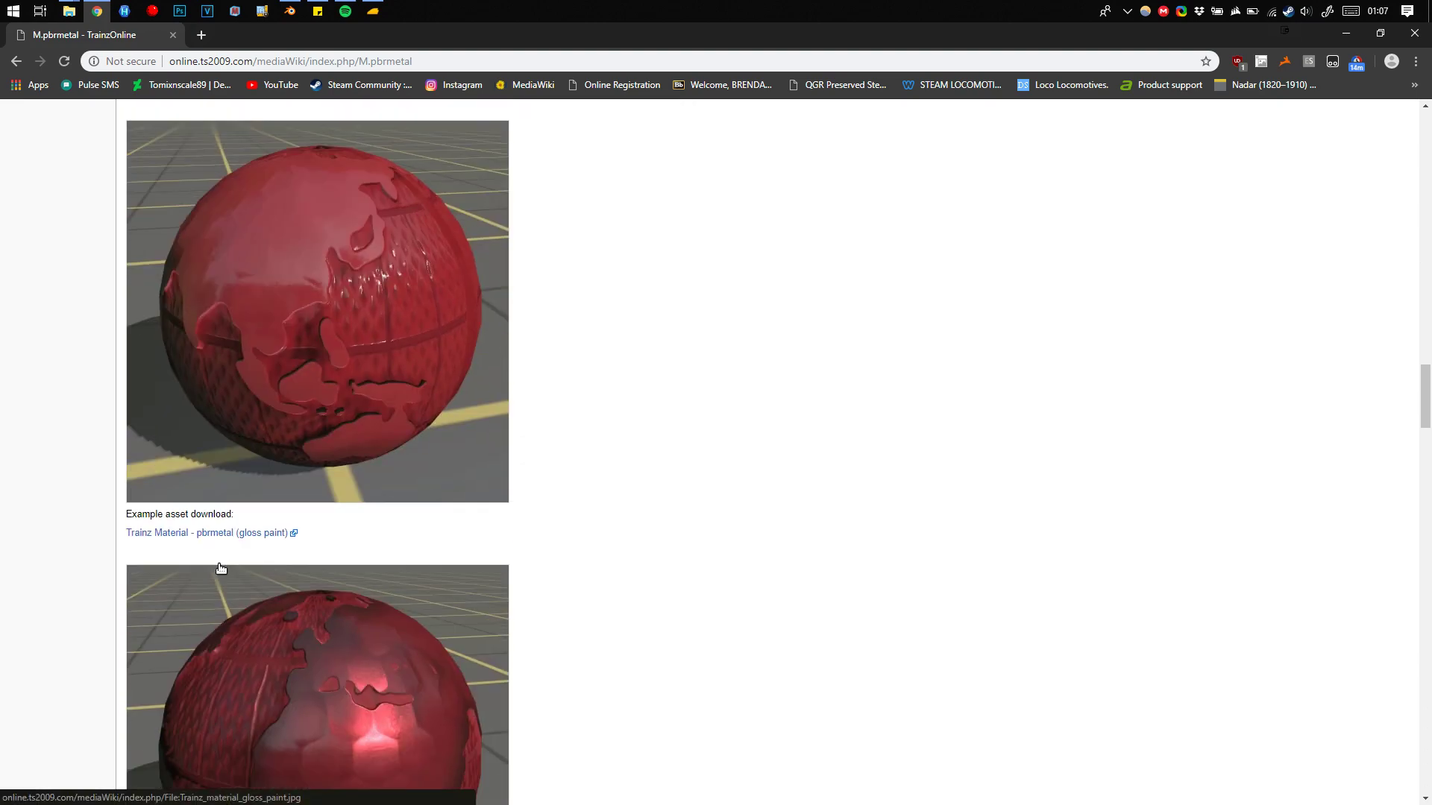
{"action": "scroll", "coordinate": [250, 433], "scroll_direction": "down", "scroll_amount": 11}
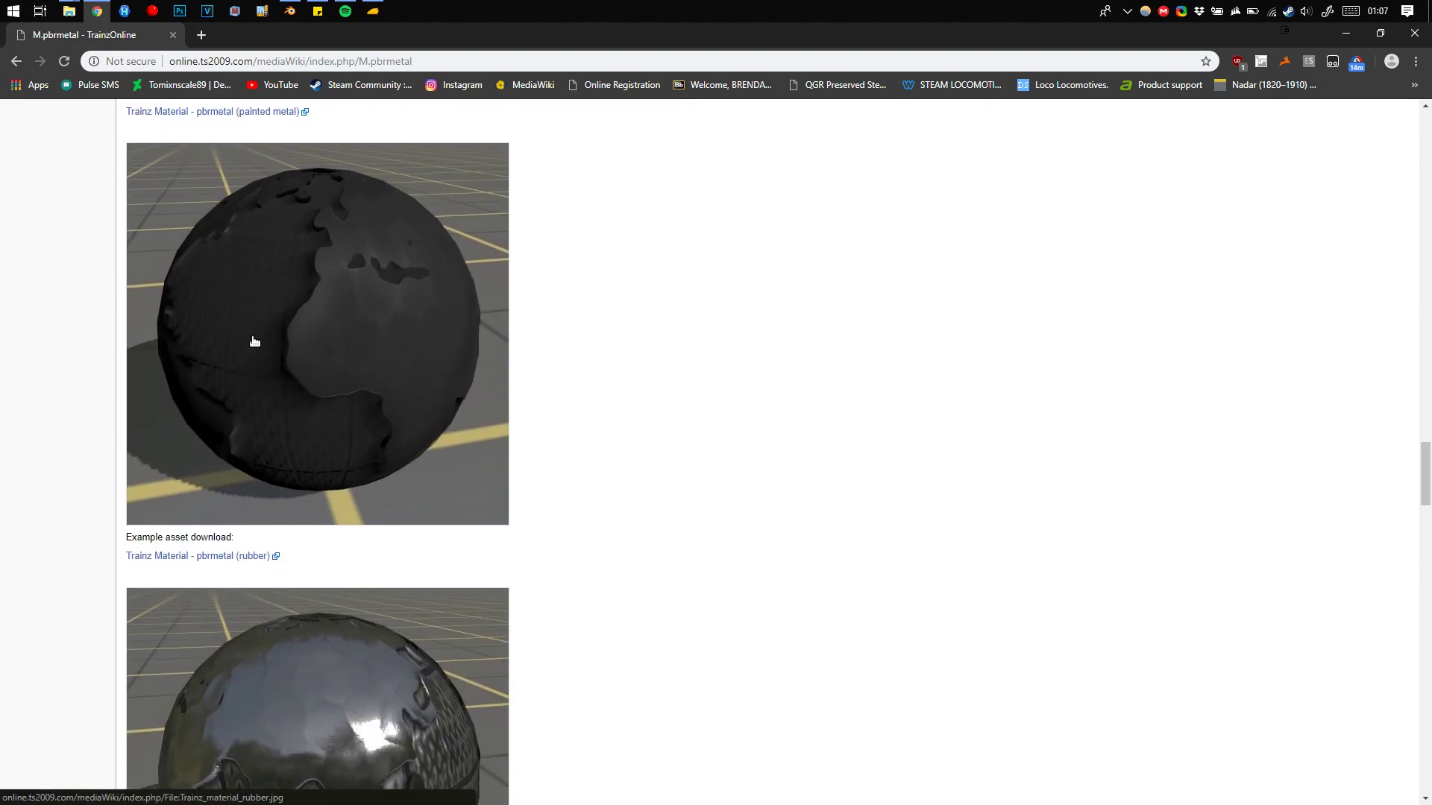
{"action": "scroll", "coordinate": [253, 343], "scroll_direction": "down", "scroll_amount": 4}
{"action": "scroll", "coordinate": [280, 575], "scroll_direction": "down", "scroll_amount": 1}
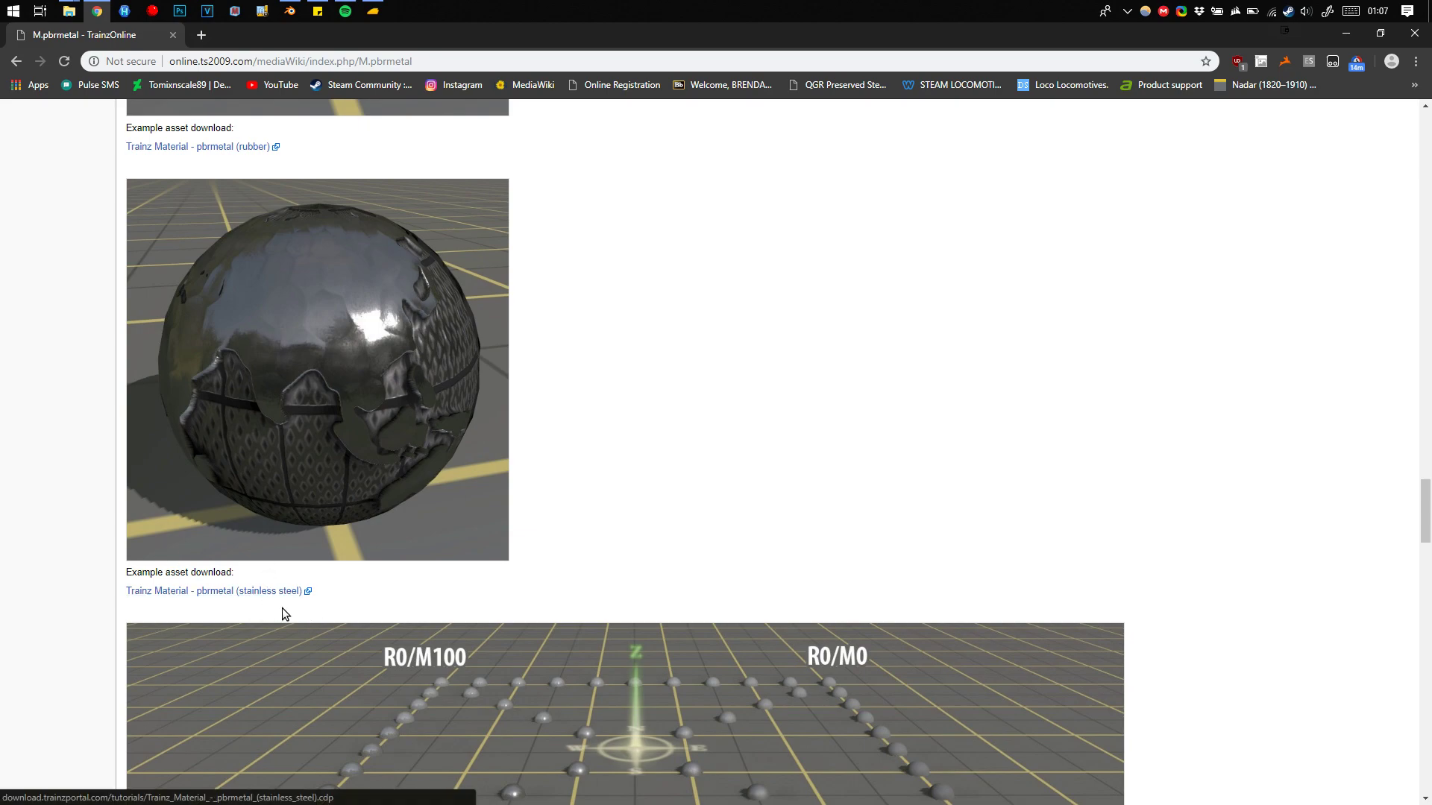
{"action": "scroll", "coordinate": [372, 606], "scroll_direction": "up", "scroll_amount": 4}
{"action": "scroll", "coordinate": [409, 605], "scroll_direction": "up", "scroll_amount": 7}
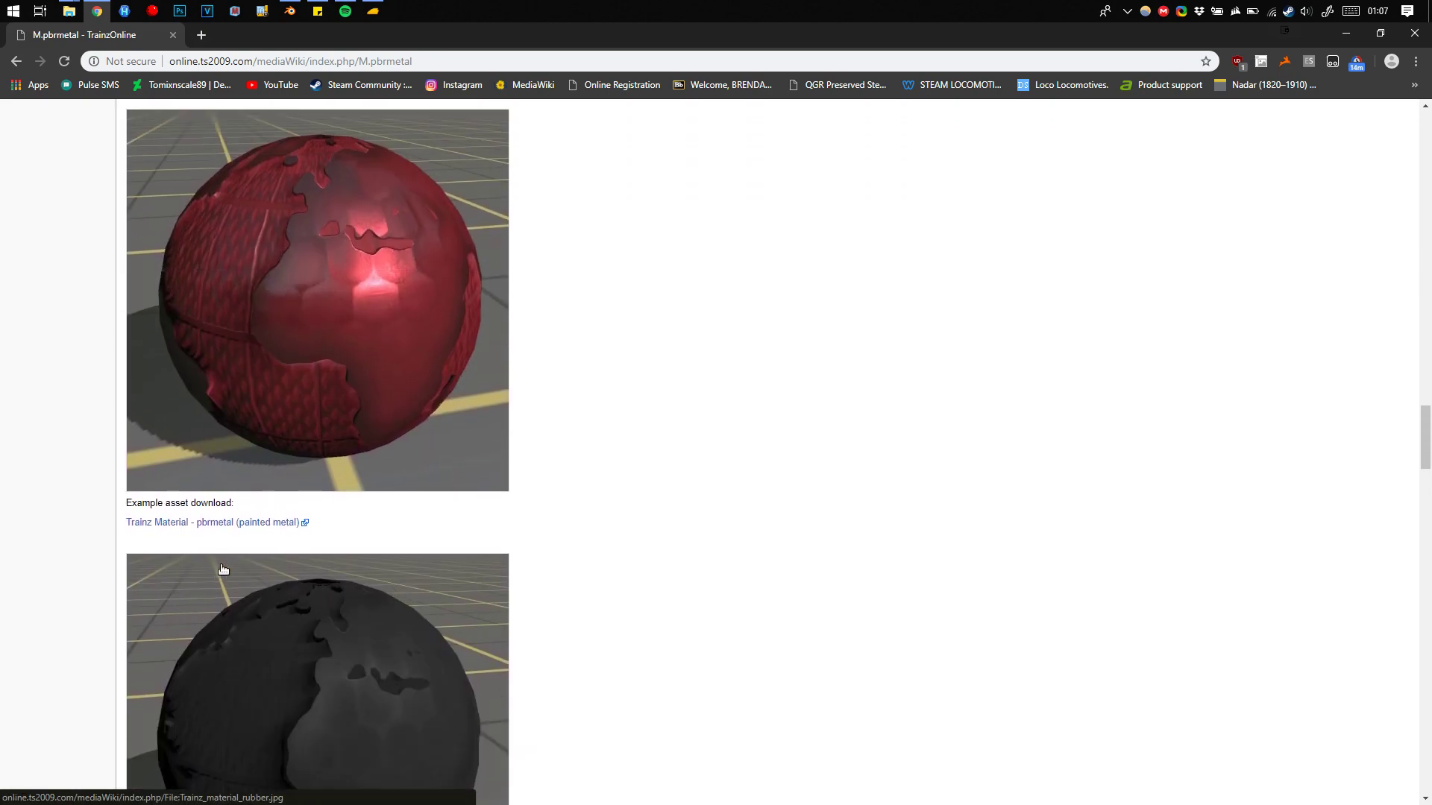
{"action": "scroll", "coordinate": [384, 604], "scroll_direction": "up", "scroll_amount": 14}
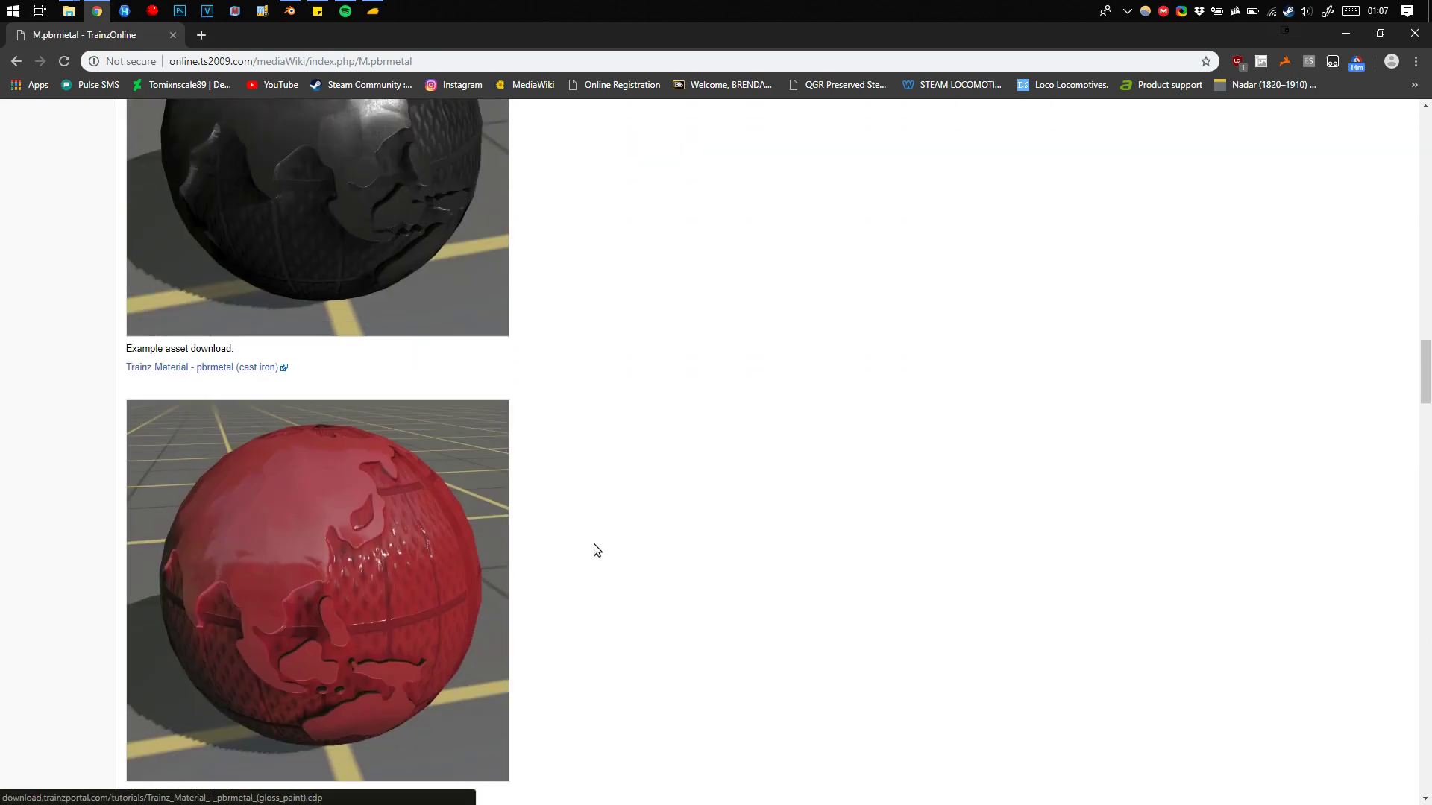
{"action": "scroll", "coordinate": [326, 467], "scroll_direction": "up", "scroll_amount": 4}
{"action": "scroll", "coordinate": [350, 640], "scroll_direction": "down", "scroll_amount": 12}
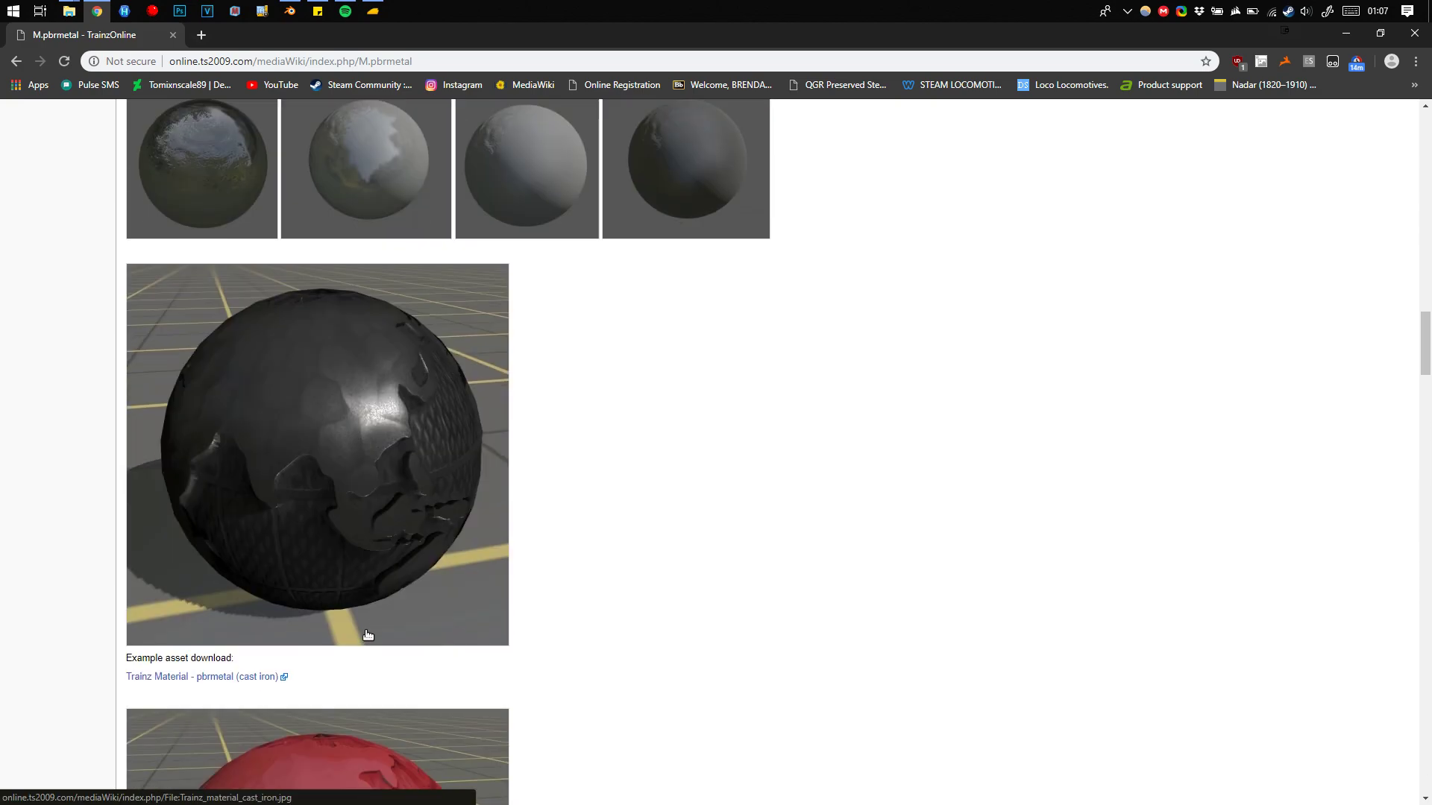
{"action": "scroll", "coordinate": [328, 642], "scroll_direction": "down", "scroll_amount": 15}
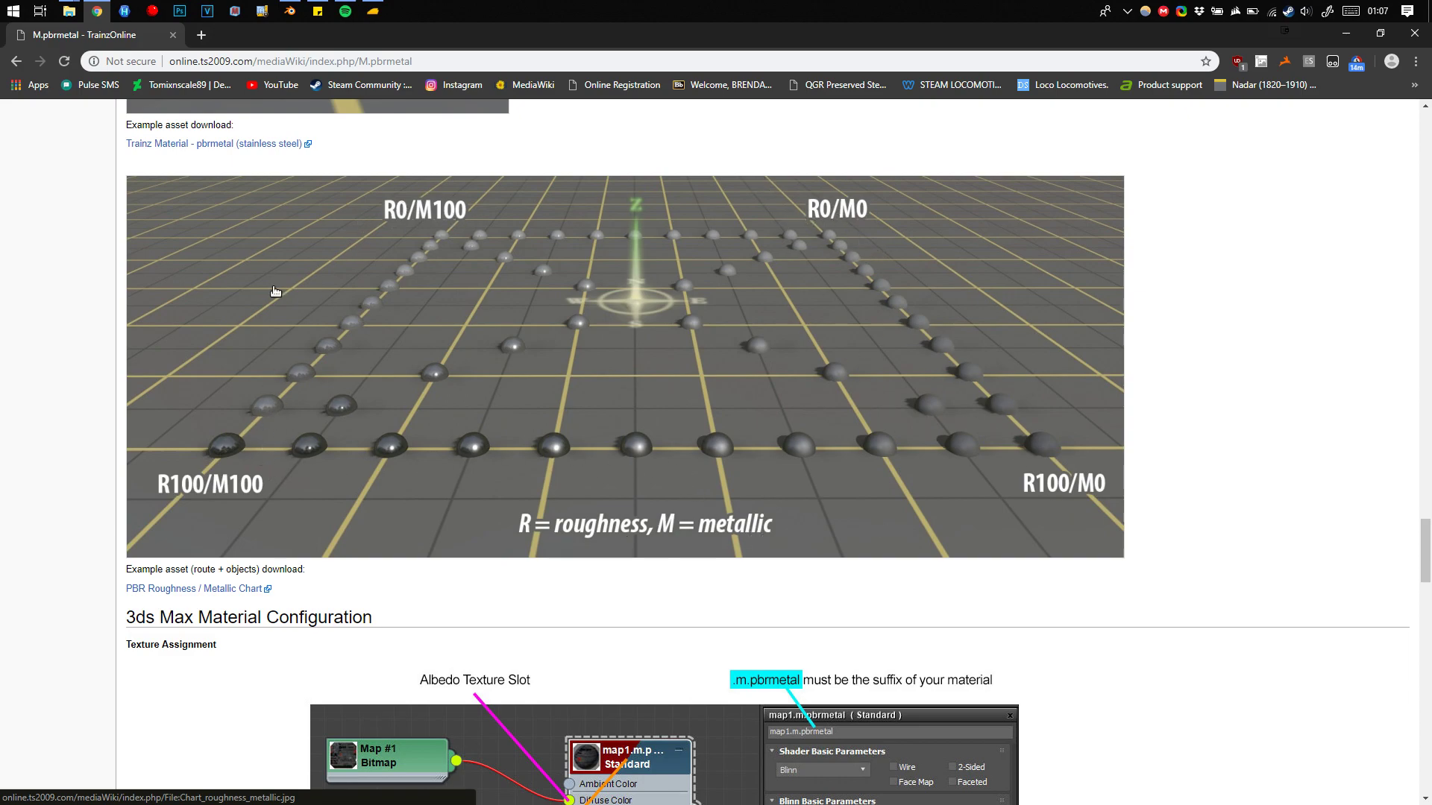
Read the wiki's 3ds Max and Blender Material Configuration sections, including the sample albedo, normal and parameters texture settings.
{"action": "scroll", "coordinate": [239, 363], "scroll_direction": "down", "scroll_amount": 1}
{"action": "scroll", "coordinate": [254, 396], "scroll_direction": "down", "scroll_amount": 5}
{"action": "scroll", "coordinate": [51, 453], "scroll_direction": "up", "scroll_amount": 4}
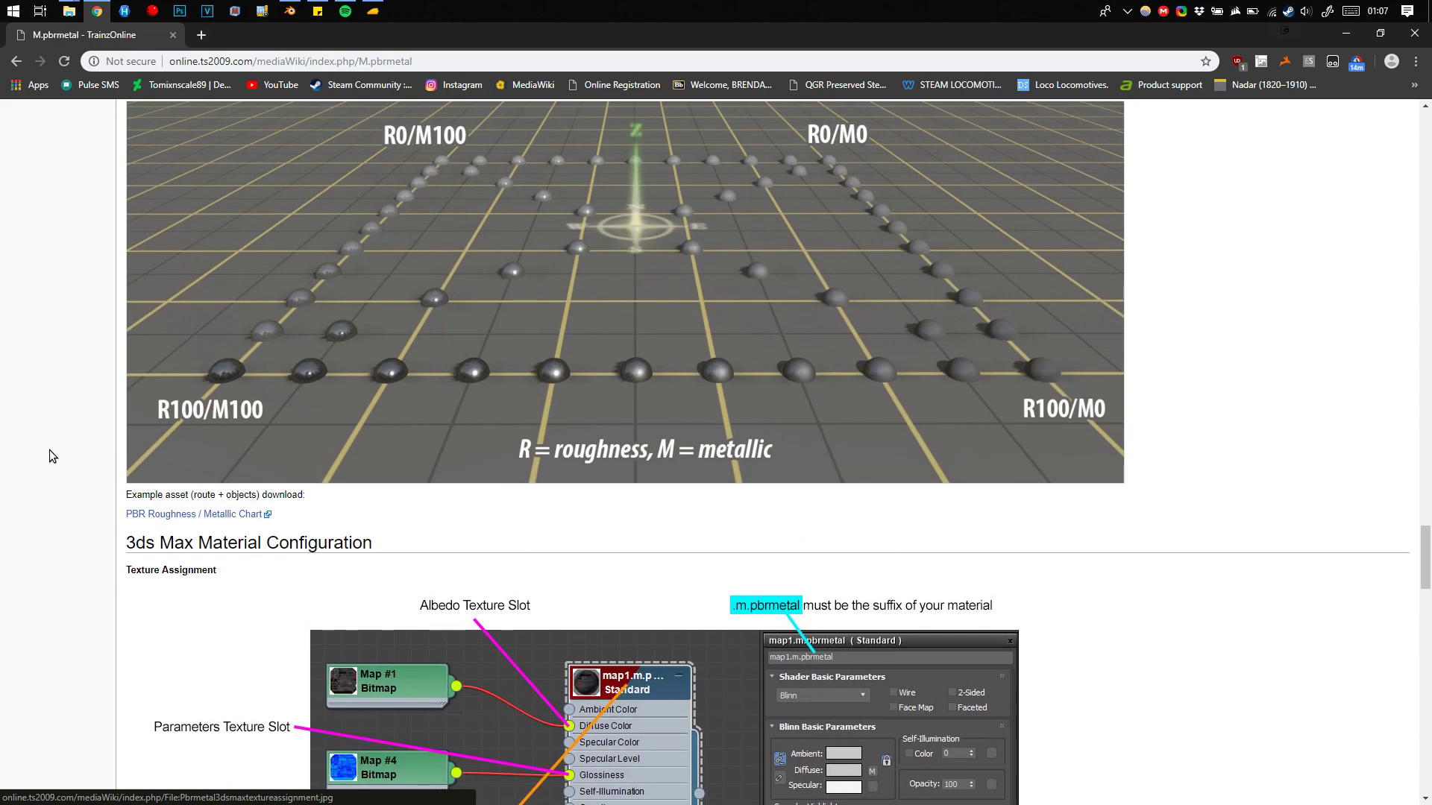
{"action": "scroll", "coordinate": [139, 224], "scroll_direction": "down", "scroll_amount": 4}
{"action": "scroll", "coordinate": [471, 420], "scroll_direction": "down", "scroll_amount": 5}
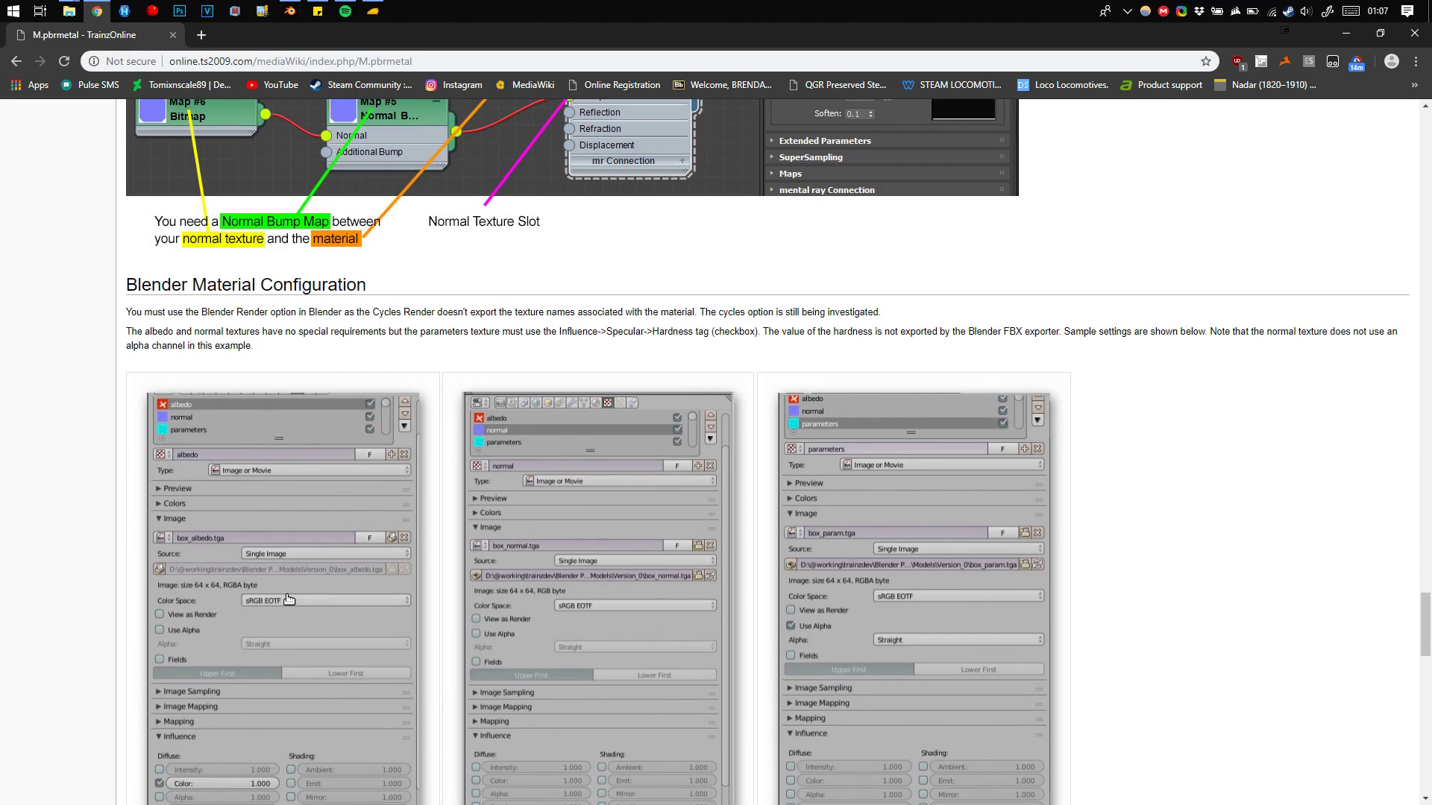
{"action": "scroll", "coordinate": [472, 420], "scroll_direction": "up", "scroll_amount": 1}
{"action": "scroll", "coordinate": [471, 421], "scroll_direction": "up", "scroll_amount": 3}
{"action": "scroll", "coordinate": [386, 437], "scroll_direction": "down", "scroll_amount": 10}
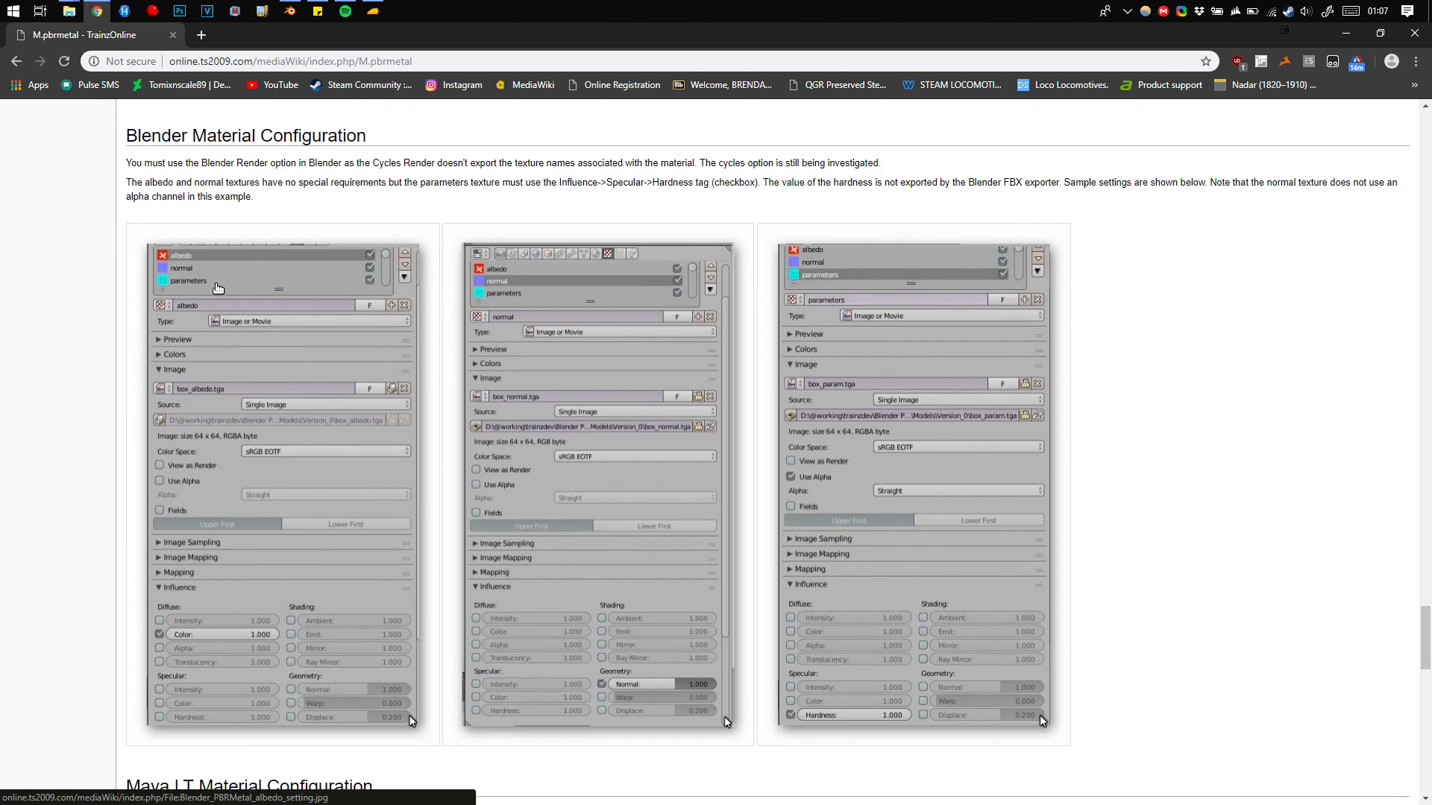
{"action": "scroll", "coordinate": [638, 653], "scroll_direction": "down", "scroll_amount": 8}
{"action": "scroll", "coordinate": [768, 646], "scroll_direction": "up", "scroll_amount": 15}
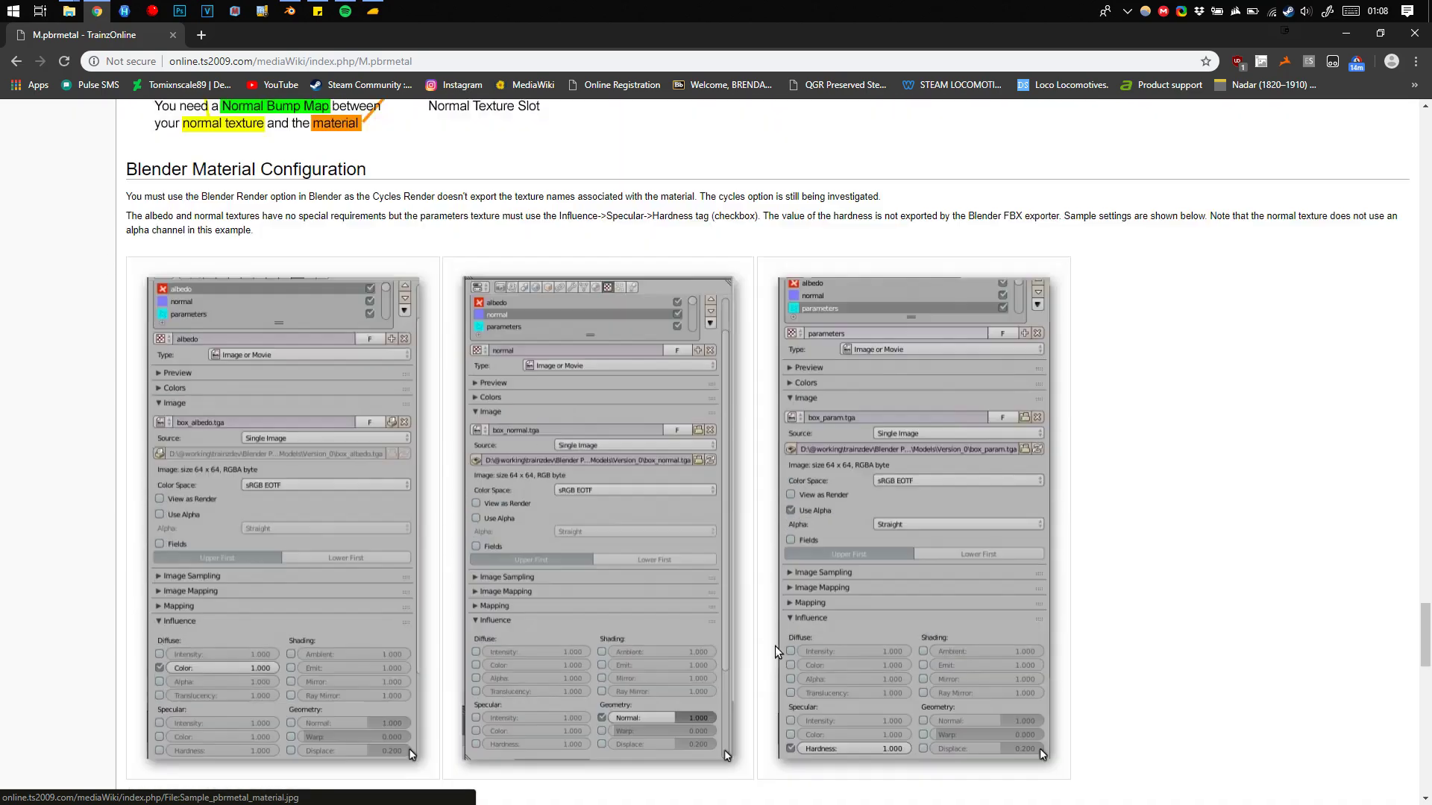
{"action": "scroll", "coordinate": [1065, 352], "scroll_direction": "up", "scroll_amount": 6}
Switch to Blender and start the Screencast Keys display in the 3D view.
{"action": "left_click", "coordinate": [1345, 34]}
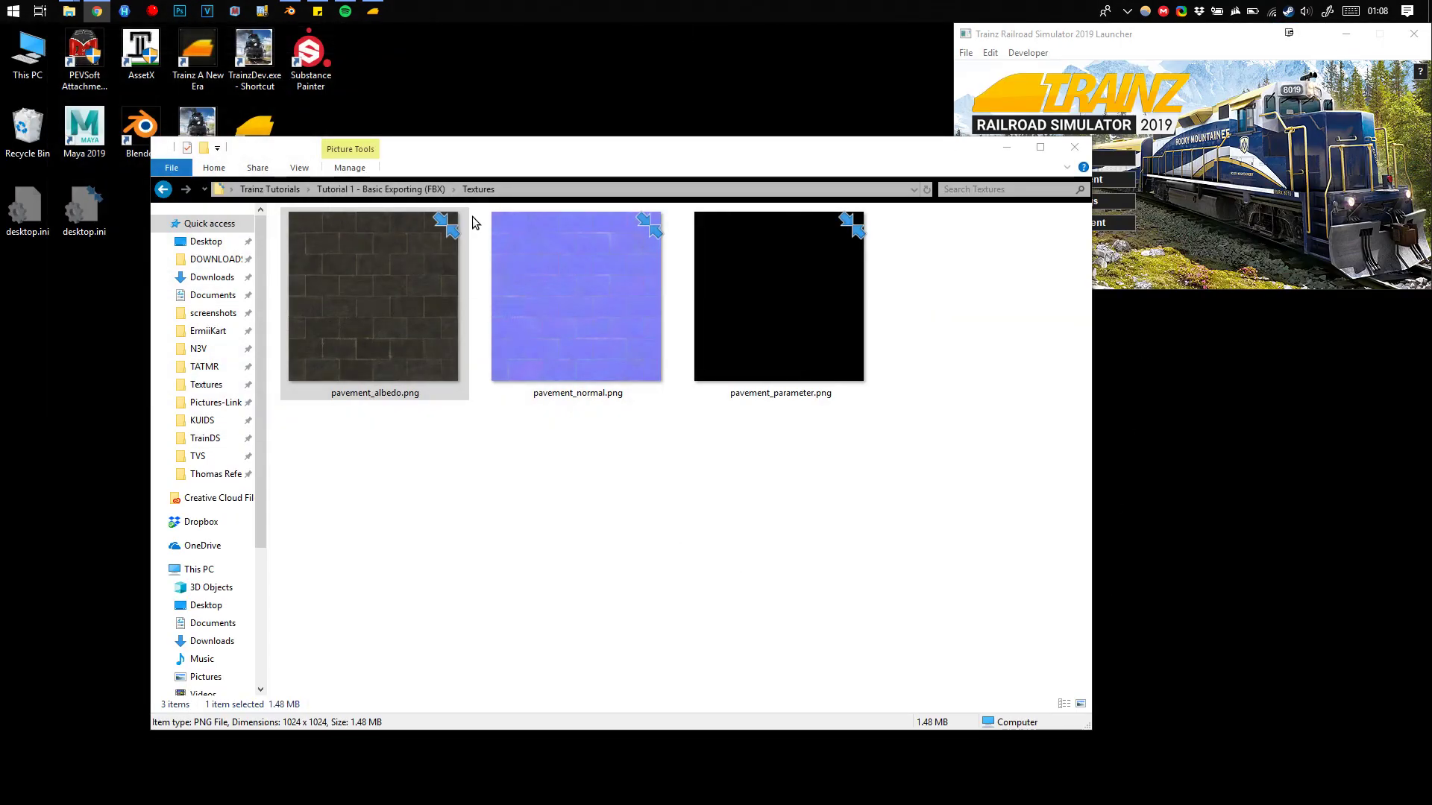
{"action": "left_click", "coordinate": [299, 6]}
{"action": "right_click", "coordinate": [712, 403]}
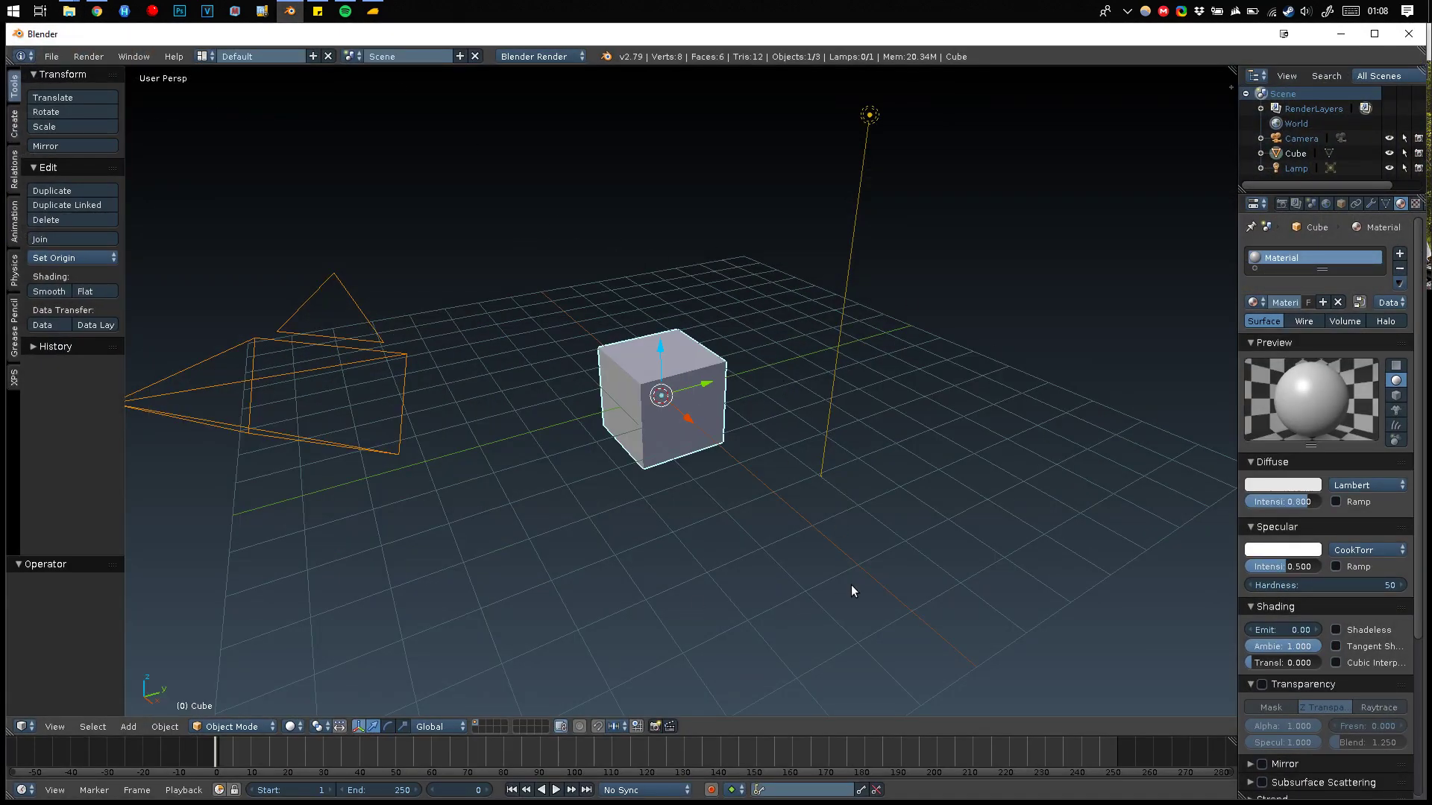
{"action": "key", "text": "n"}
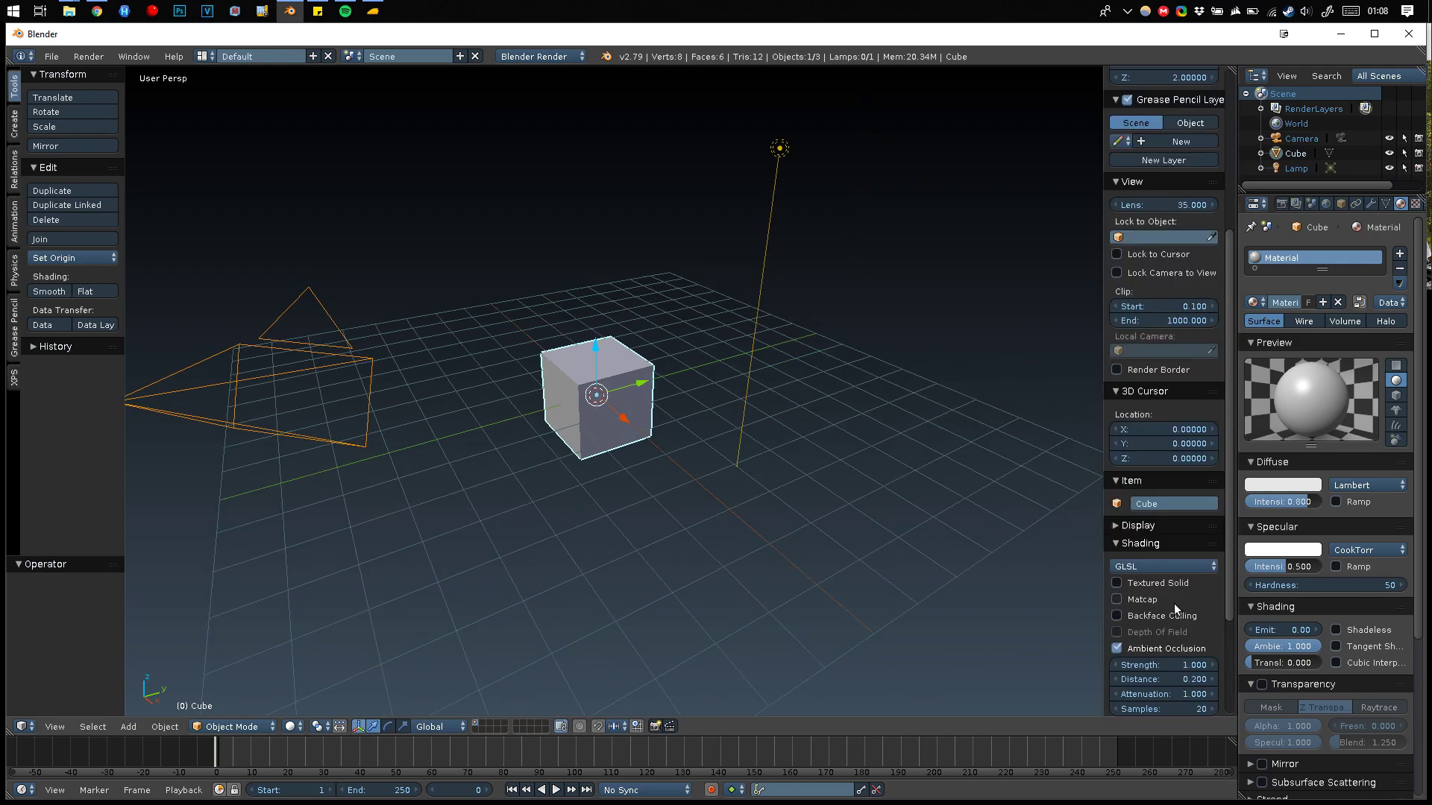
{"action": "scroll", "coordinate": [1174, 604], "scroll_direction": "down", "scroll_amount": 8}
{"action": "left_click", "coordinate": [1155, 704]}
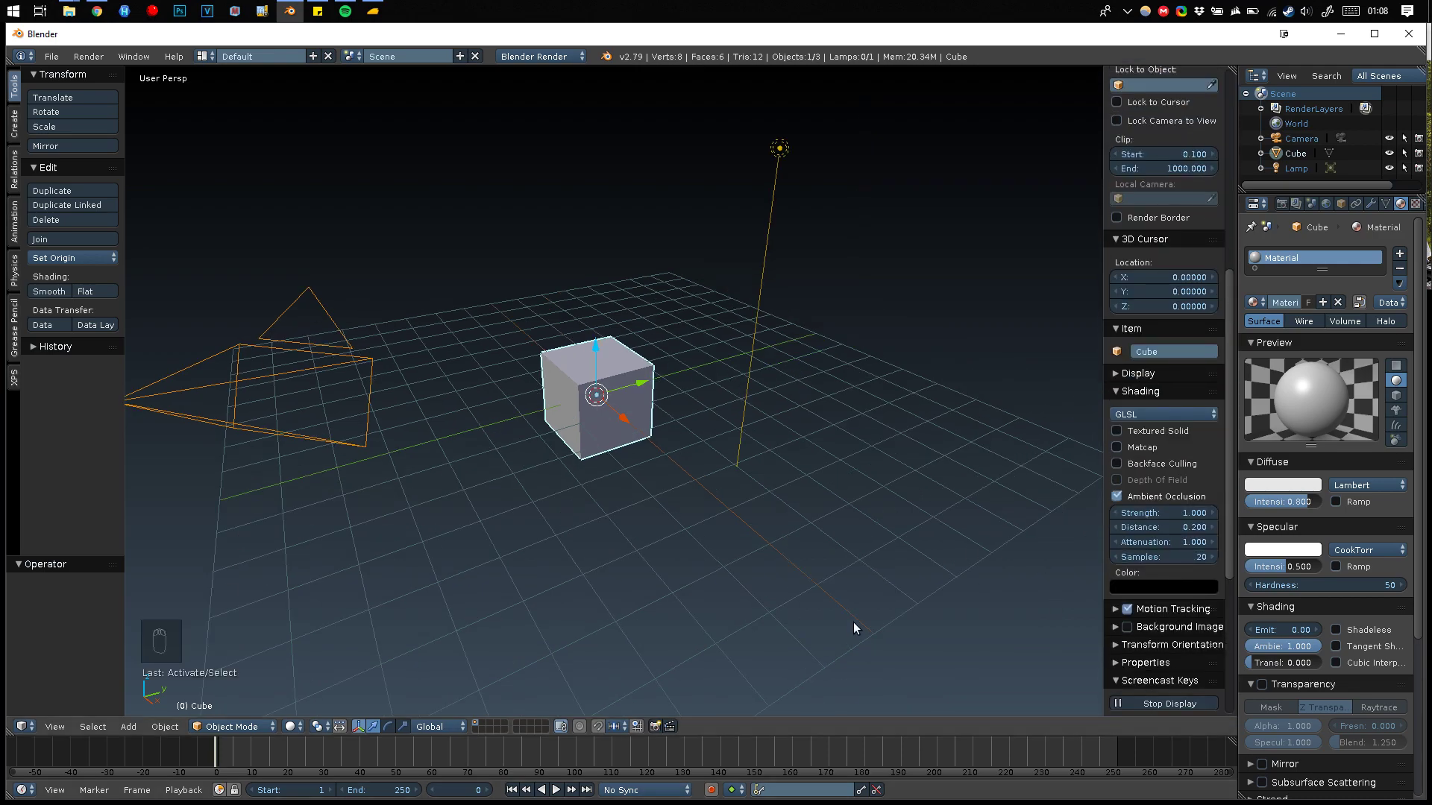
{"action": "key", "text": "n"}
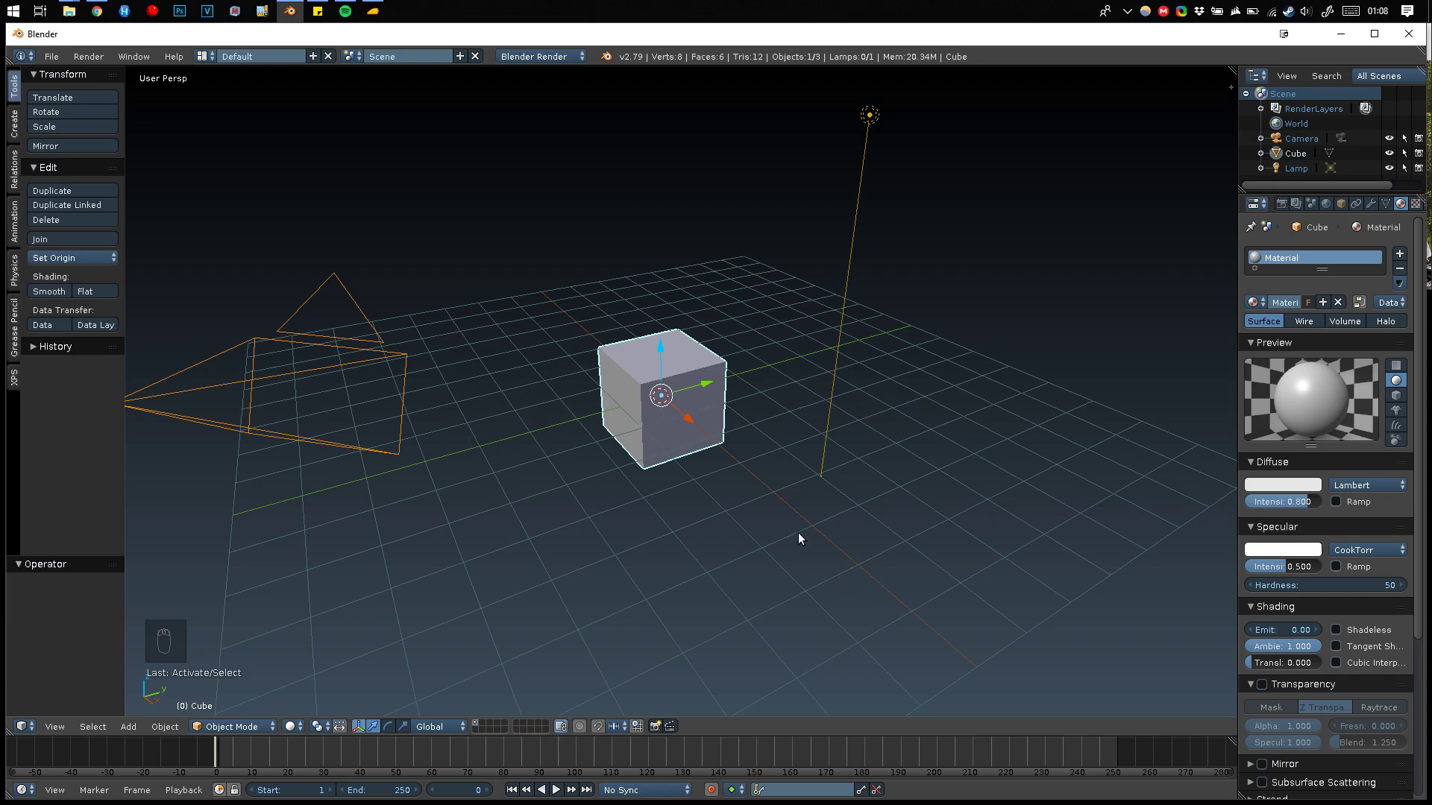
Raise the default cube about 1 unit along the global Z axis.
{"action": "key", "text": "g"}
{"action": "key", "text": "z"}
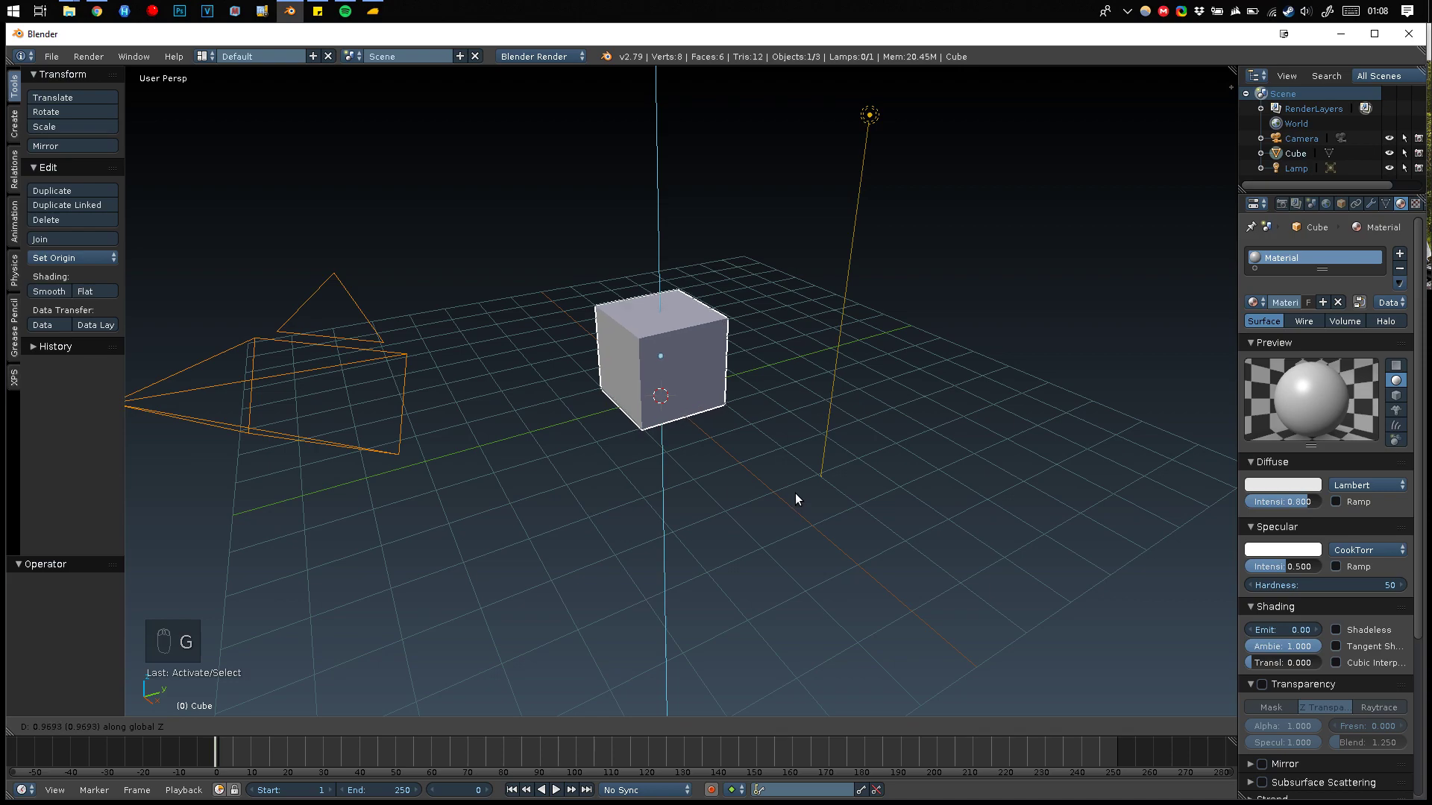
{"action": "left_click", "coordinate": [780, 502]}
{"action": "middle_click_drag", "start_coordinate": [780, 502], "coordinate": [744, 552]}
{"action": "scroll", "coordinate": [780, 507], "scroll_direction": "down", "scroll_amount": 2}
{"action": "scroll", "coordinate": [671, 566], "scroll_direction": "up", "scroll_amount": 4}
Unwrap the whole cube mesh with Smart UV Project, keeping angle limit 66 and island margin 0, and return to Object Mode.
{"action": "key", "text": "Tab"}
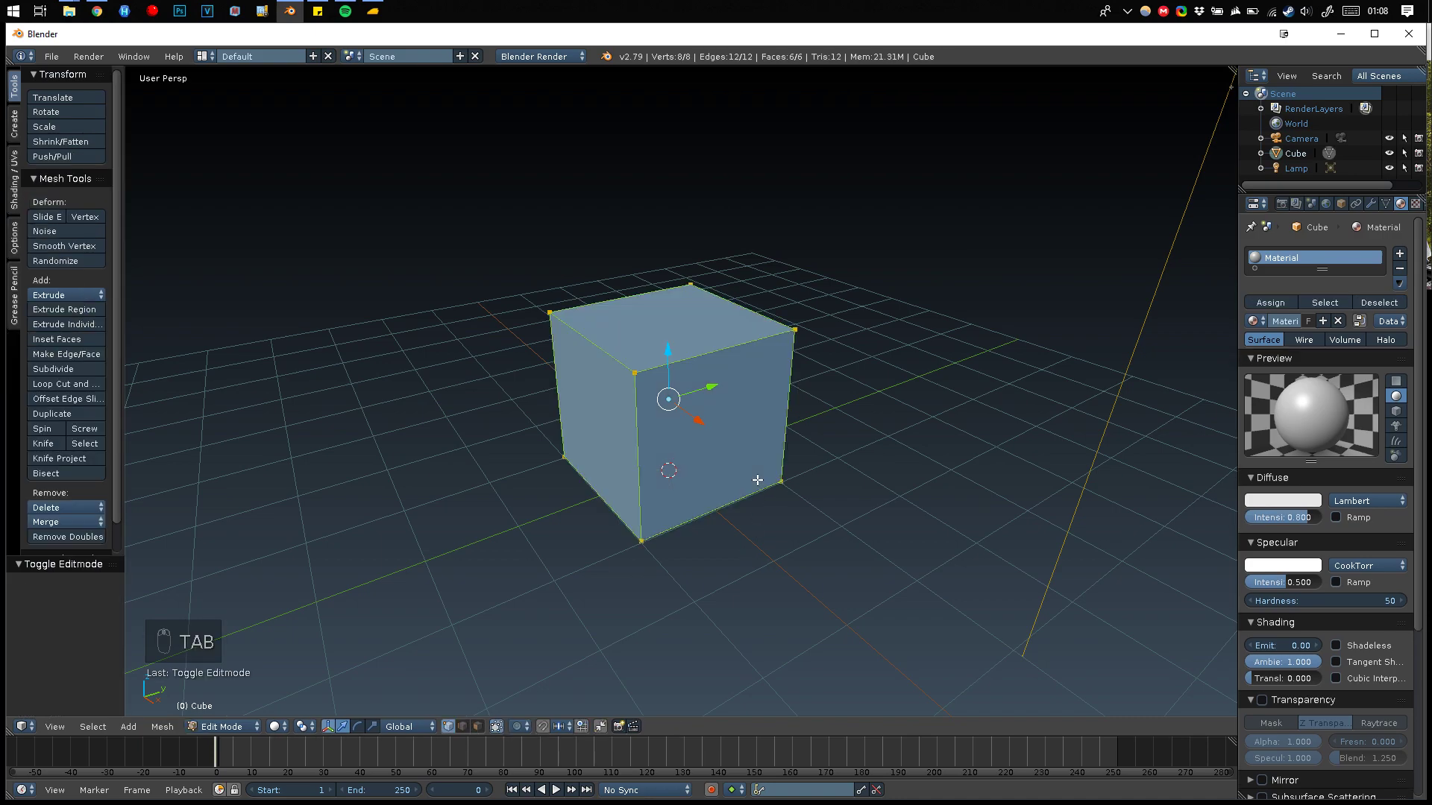
{"action": "key", "text": "u"}
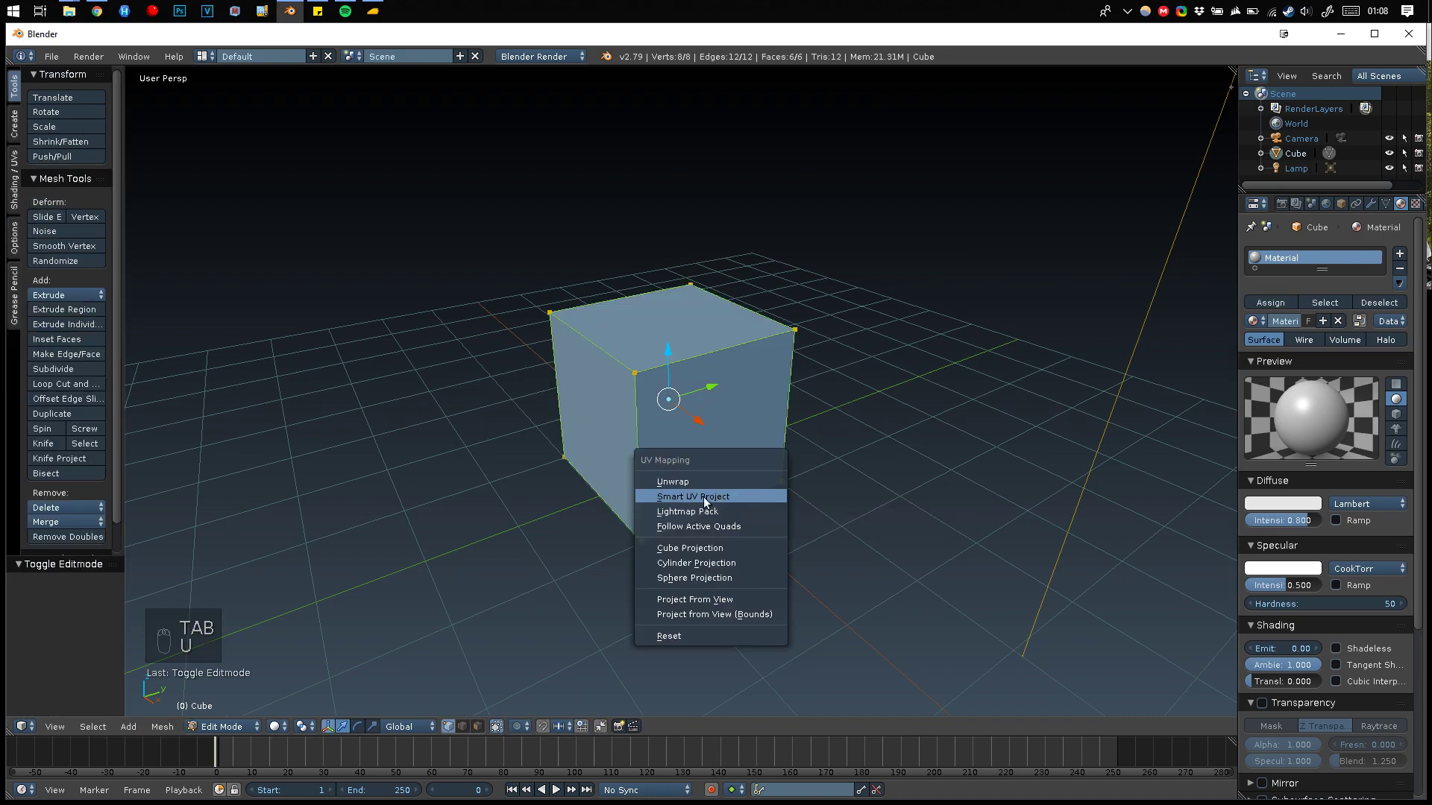
{"action": "left_click", "coordinate": [675, 497]}
{"action": "left_click", "coordinate": [692, 612]}
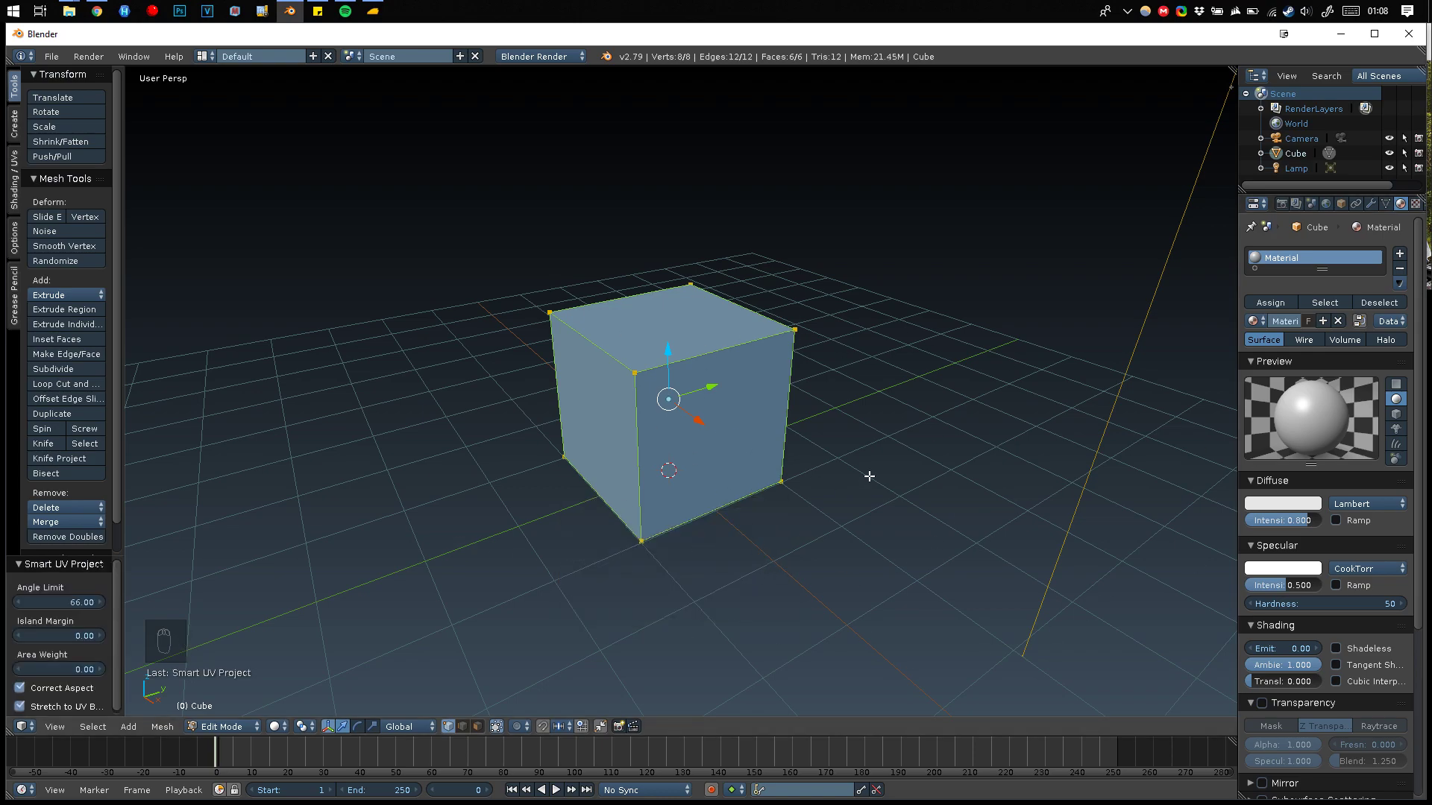
{"action": "key", "text": "Tab"}
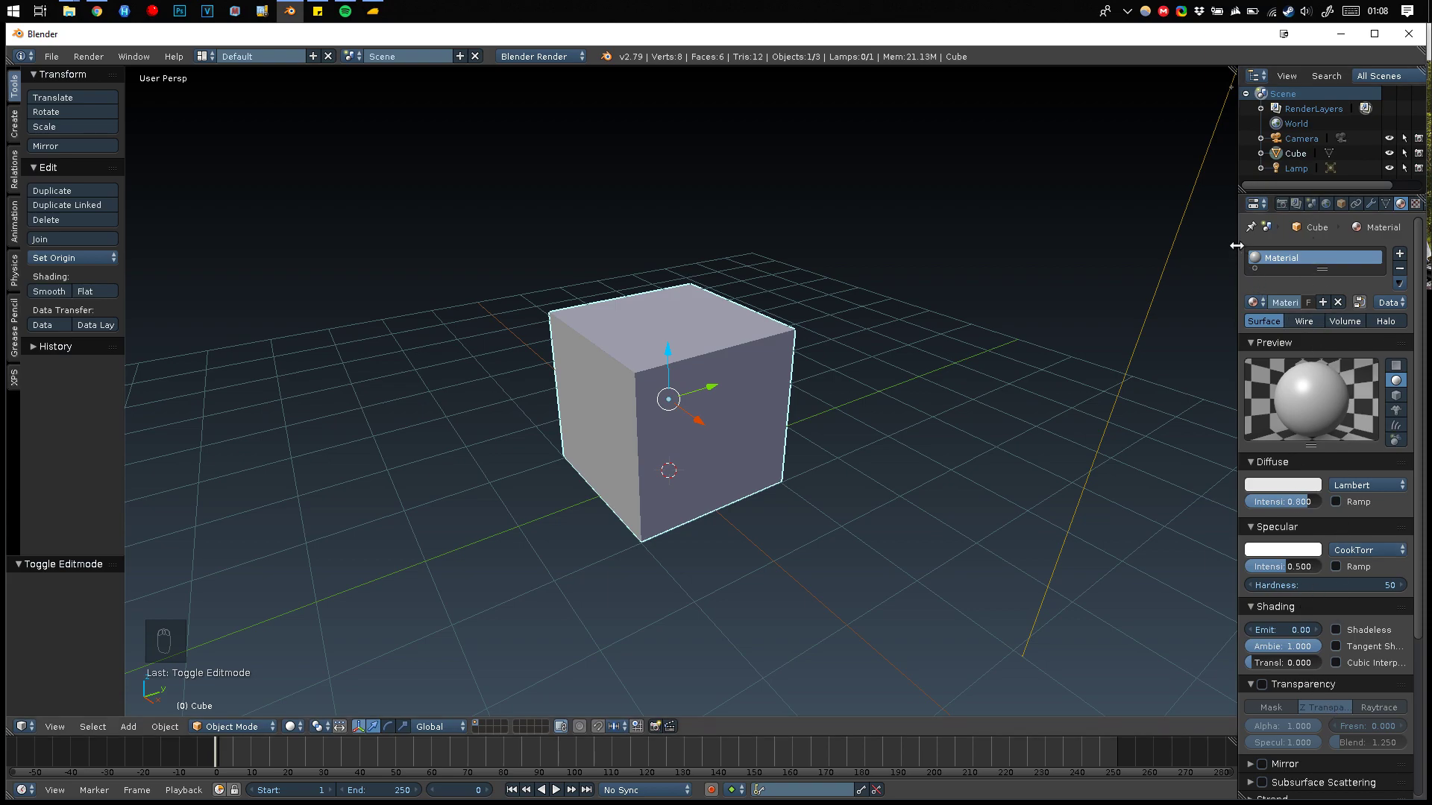
Widen the Properties editor and rename the cube's material as dolphin.
{"action": "left_click_drag", "start_coordinate": [1237, 244], "coordinate": [1049, 270]}
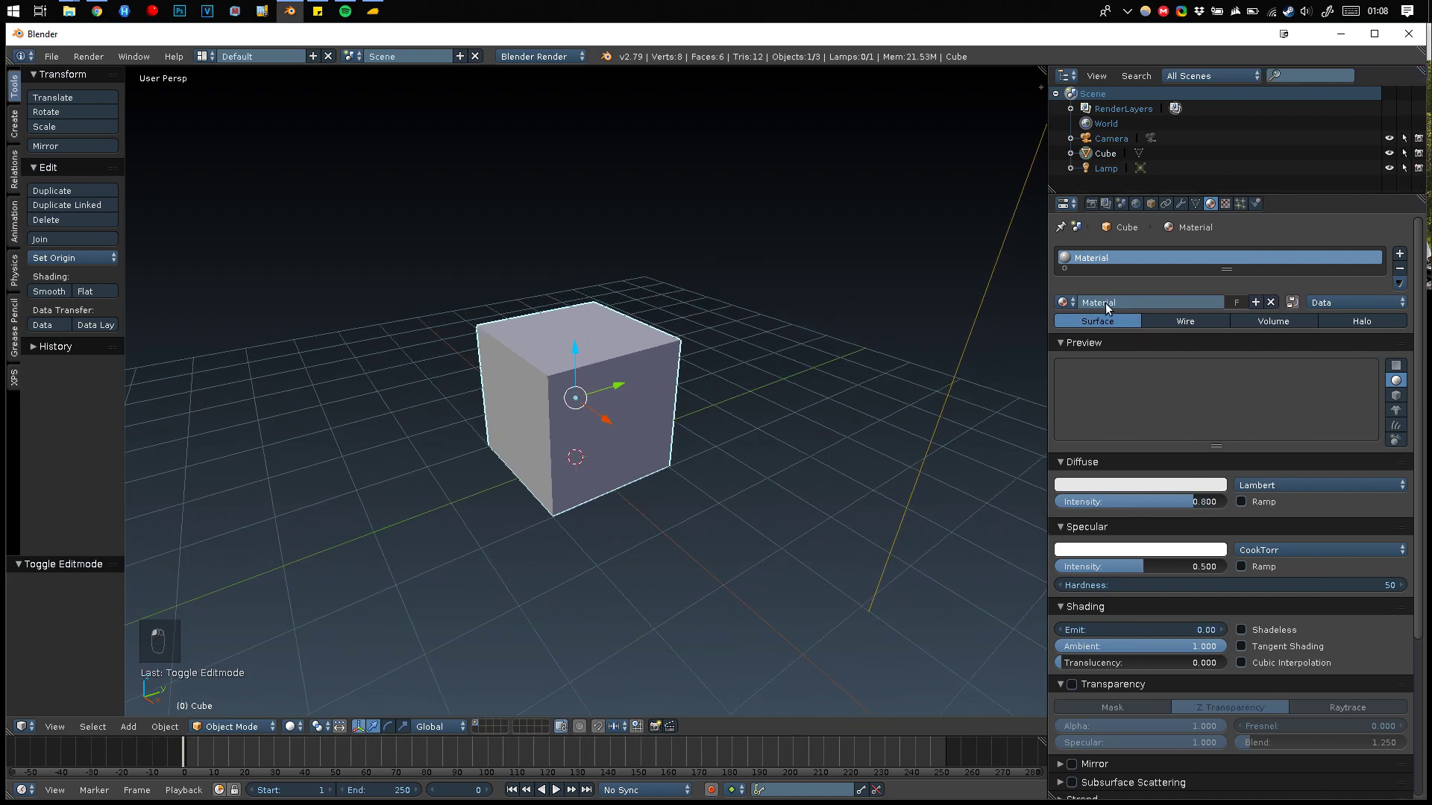
{"action": "left_click", "coordinate": [1143, 302]}
{"action": "type", "text": "cub"}
{"action": "key", "text": "BackSpace"}
{"action": "key", "text": "BackSpace"}
{"action": "type", "text": "olphin"}
{"action": "left_click", "coordinate": [1138, 351]}
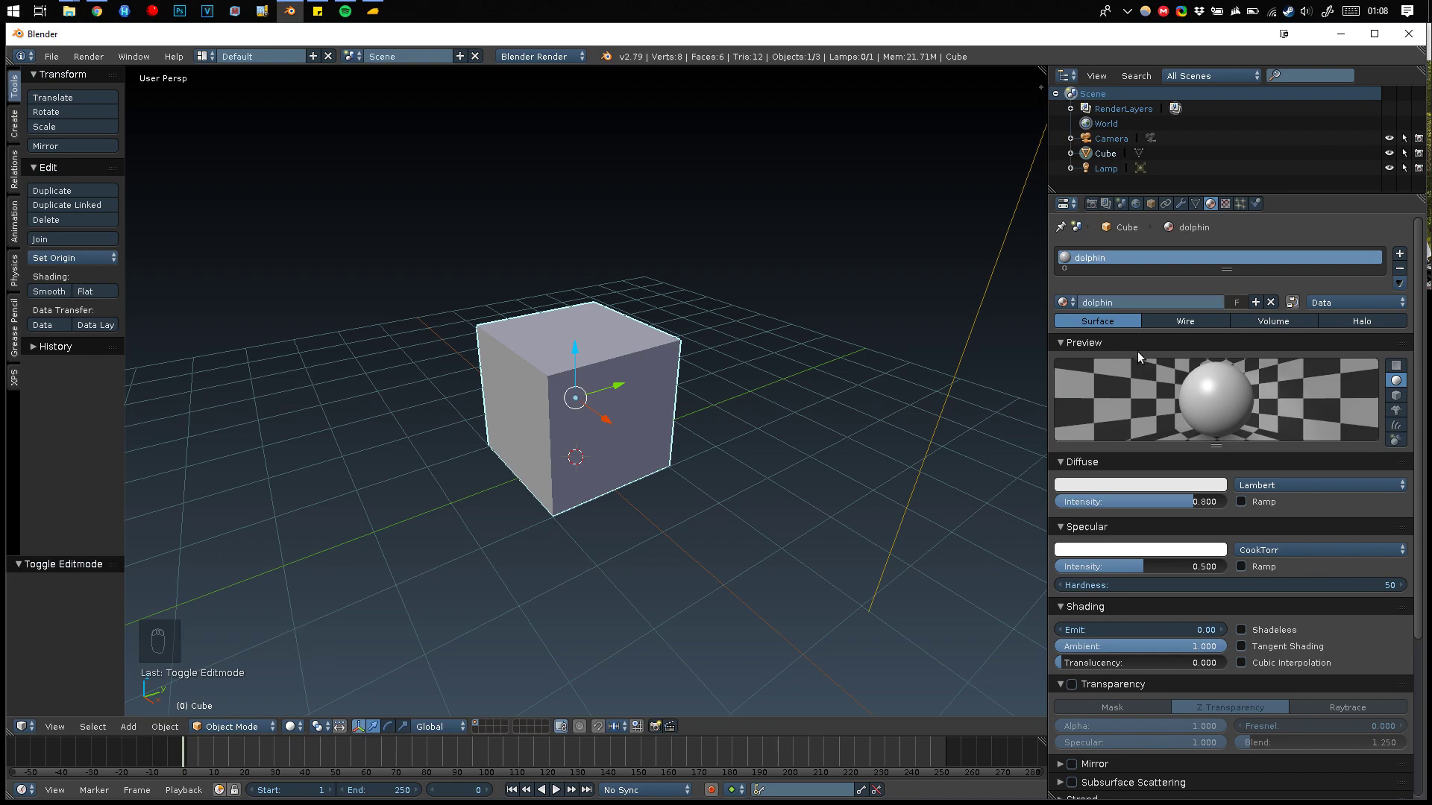
Check the material type's name on the M.pbrmetal wiki page in Chrome, and rename the Blender material as dolphin.m.pbrmetal.
{"action": "left_click", "coordinate": [1138, 304]}
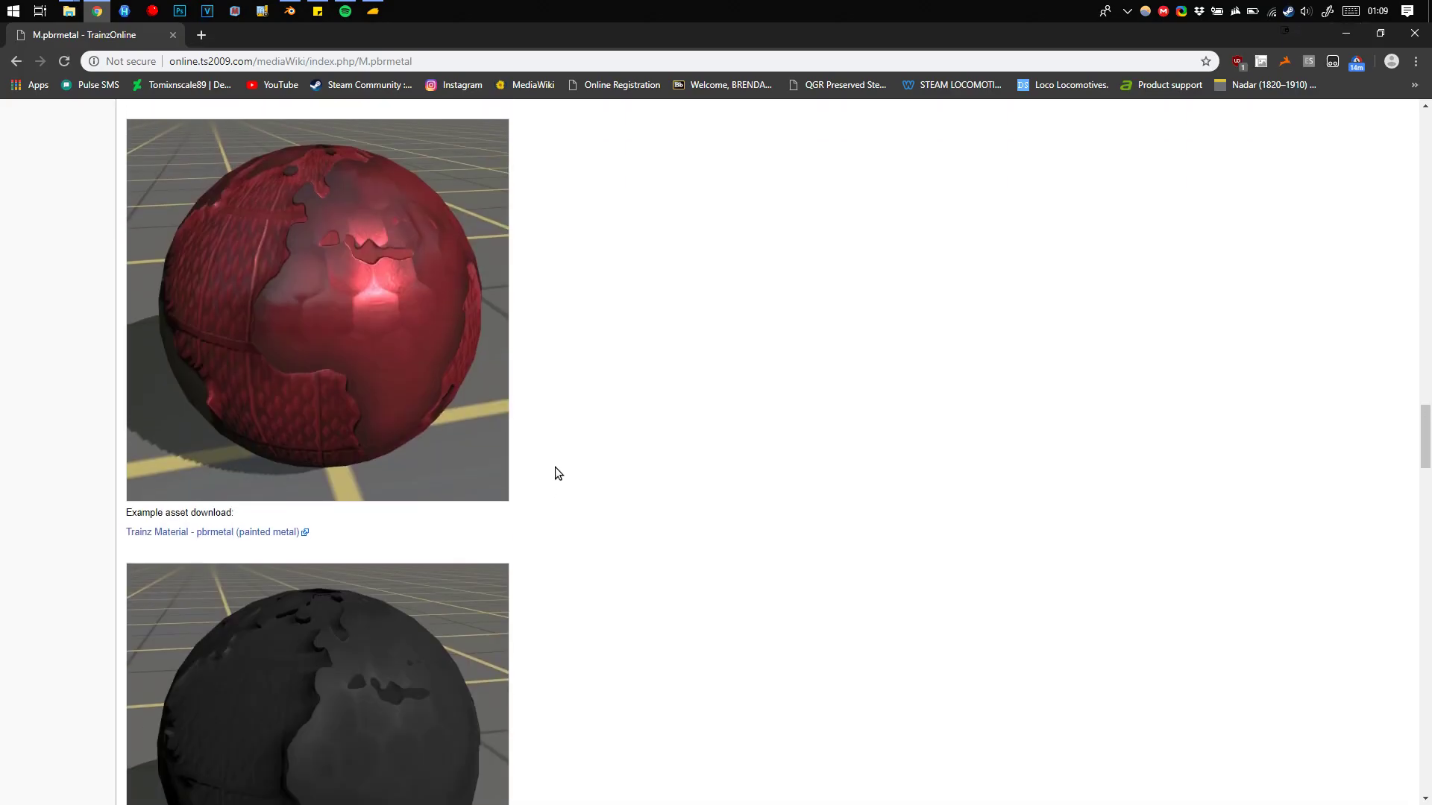
{"action": "scroll", "coordinate": [565, 462], "scroll_direction": "up", "scroll_amount": 20}
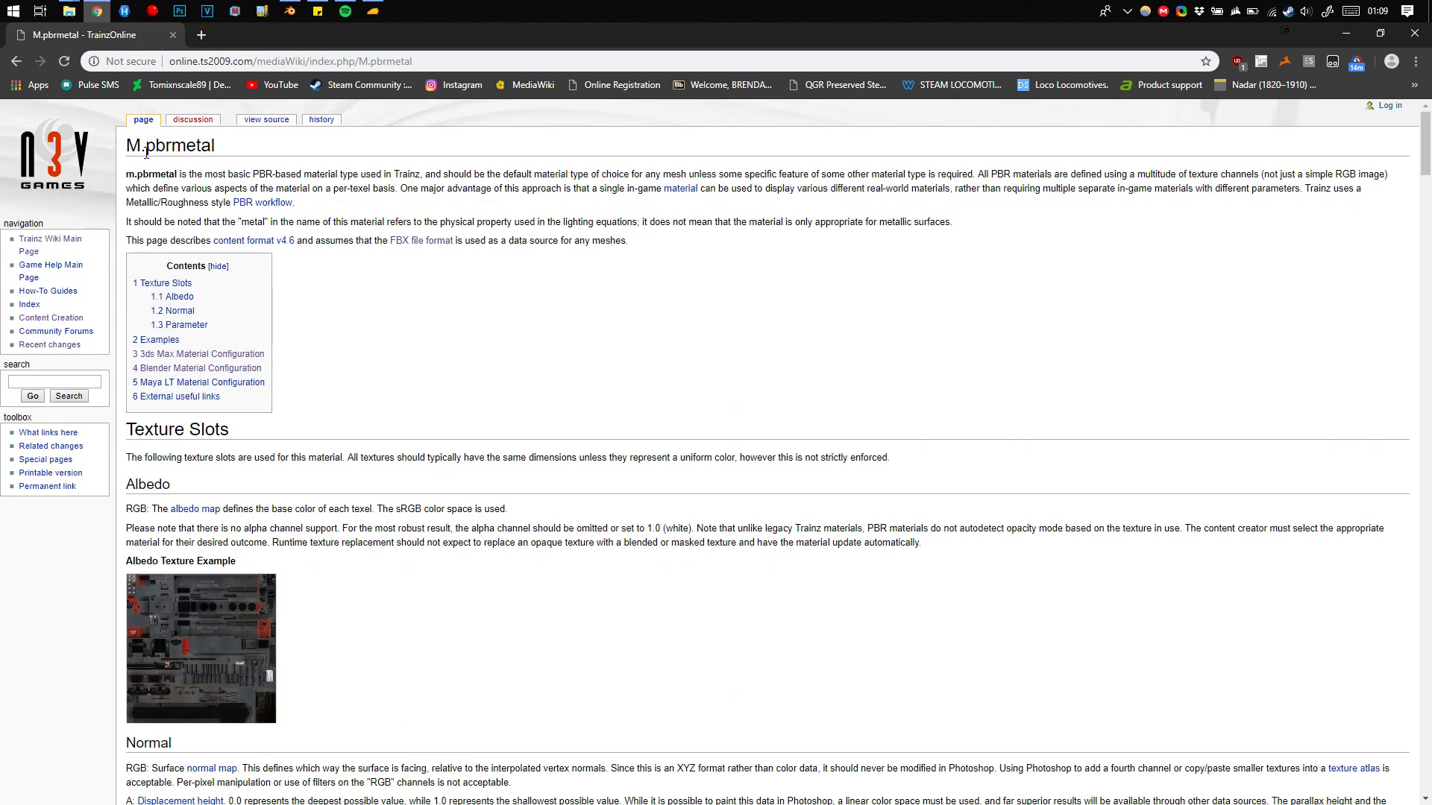
{"action": "left_click", "coordinate": [289, 11]}
{"action": "key", "text": "ctrl+a"}
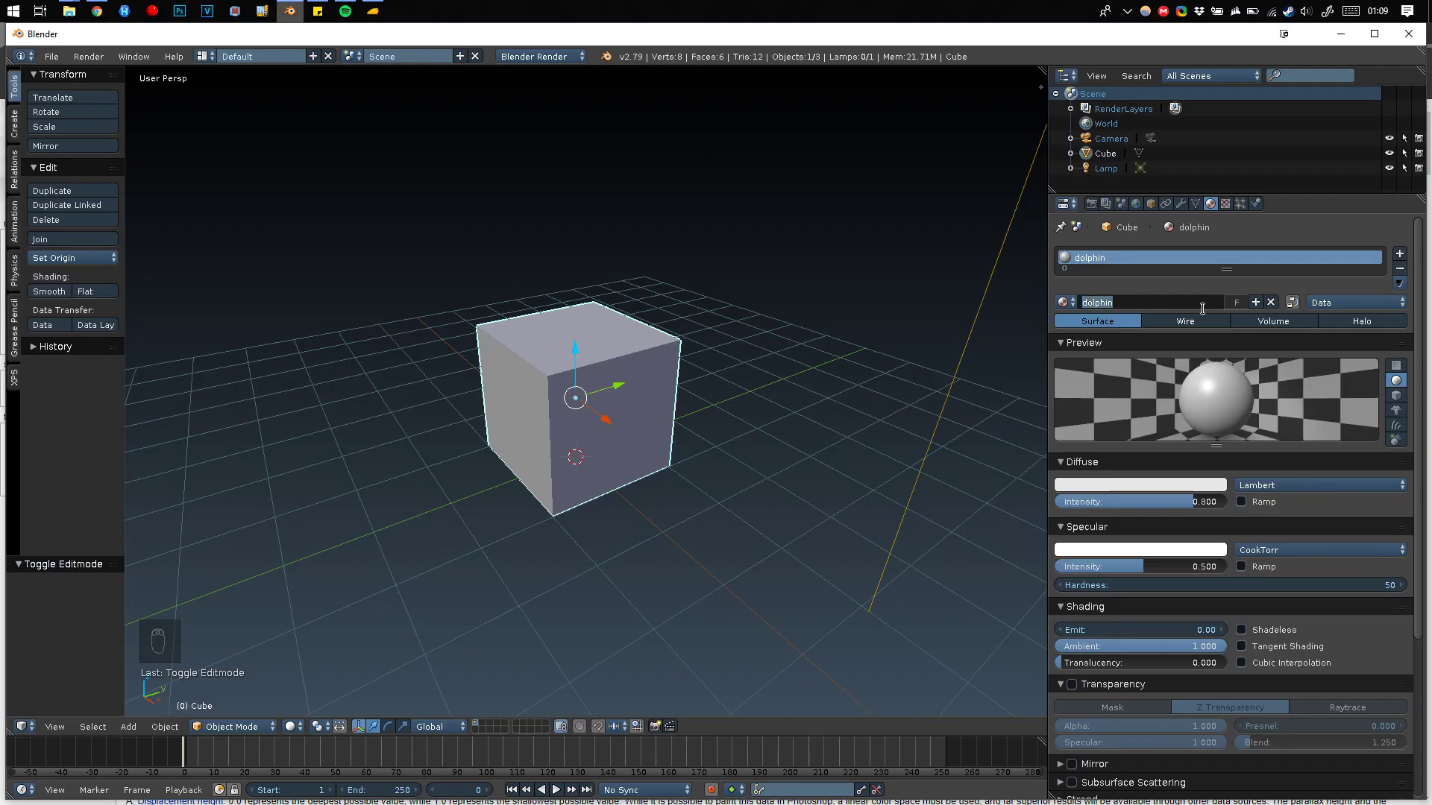
{"action": "key", "text": "End"}
{"action": "type", "text": ".m.pbrmetal"}
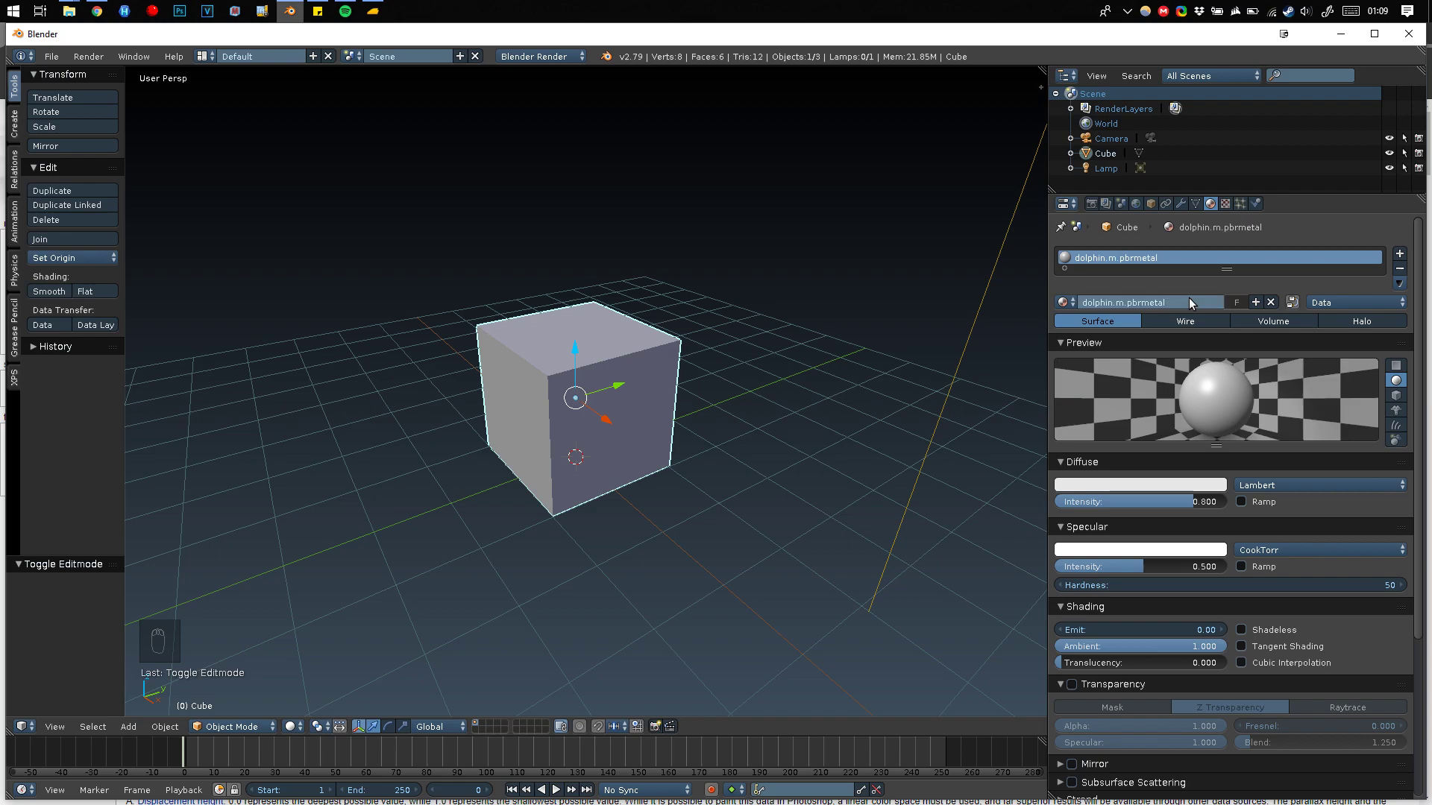
{"action": "key", "text": "Return"}
Switch to Chrome and search the Trainz wiki for pbrmetal to look up variants of the material type.
{"action": "left_click", "coordinate": [97, 11]}
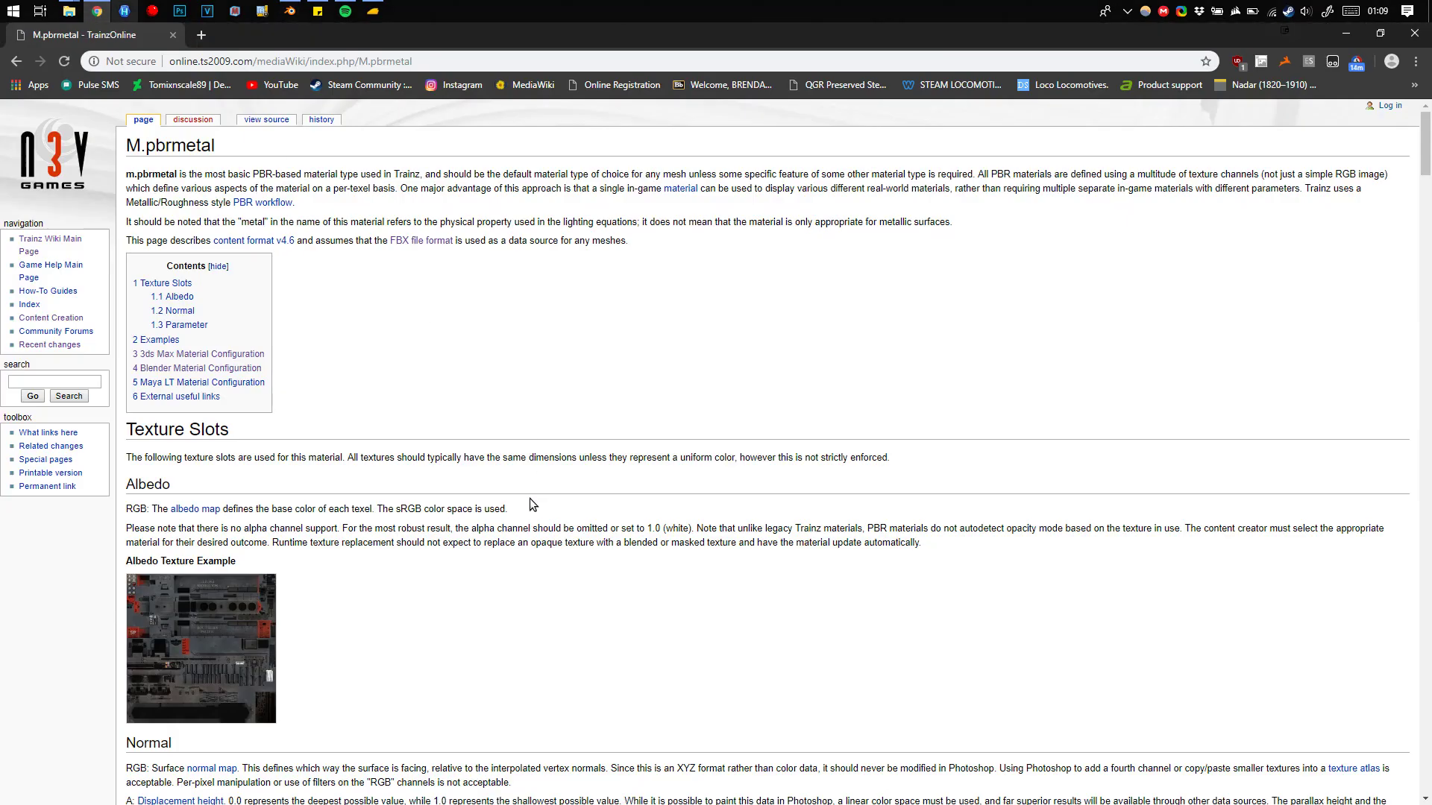
{"action": "type", "text": "pbrmetal"}
{"action": "key", "text": "Return"}
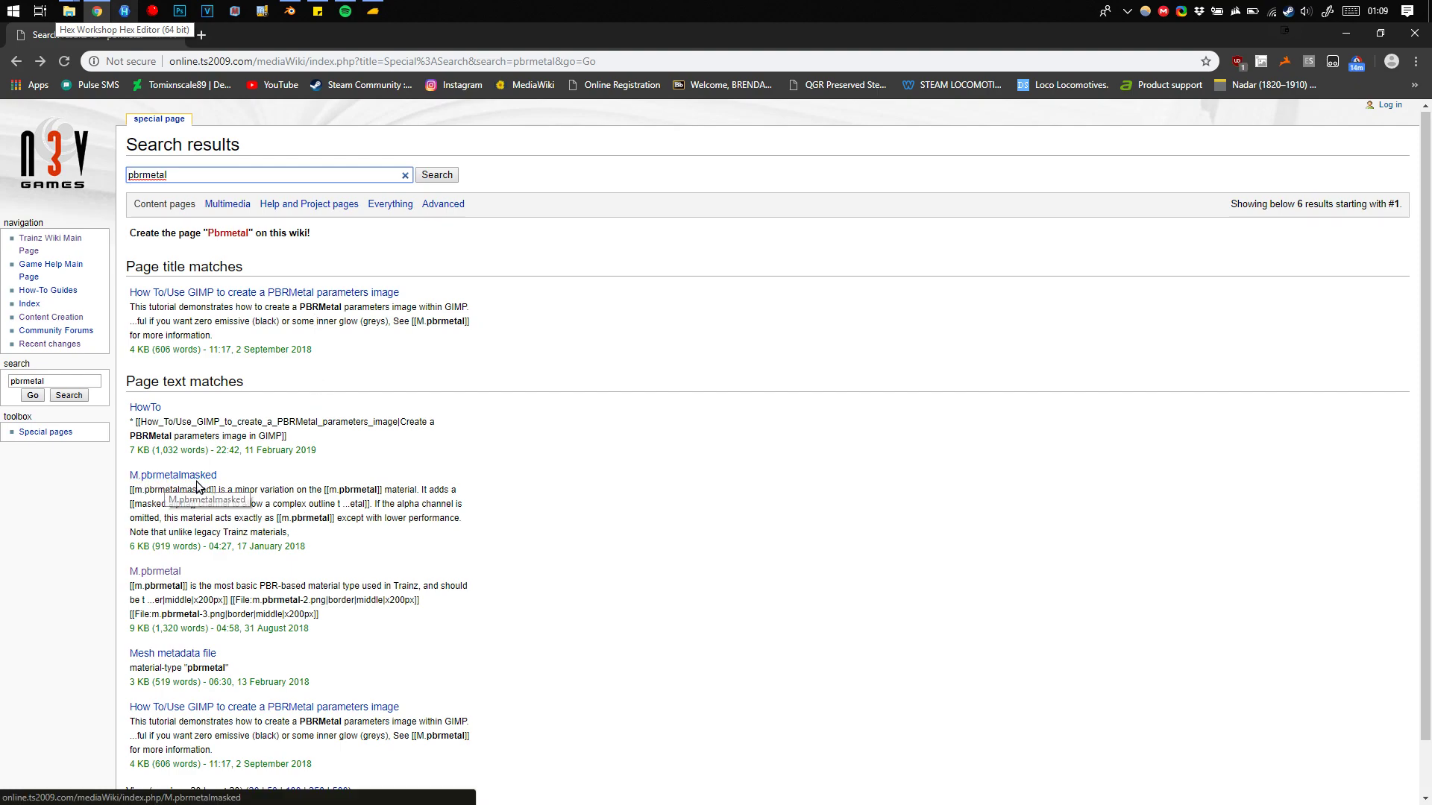
Switch to Blender, try the material name dolphin.m.pbrmetalmasked, and remove the masked ending again.
{"action": "left_click", "coordinate": [290, 10]}
{"action": "left_click", "coordinate": [1163, 302]}
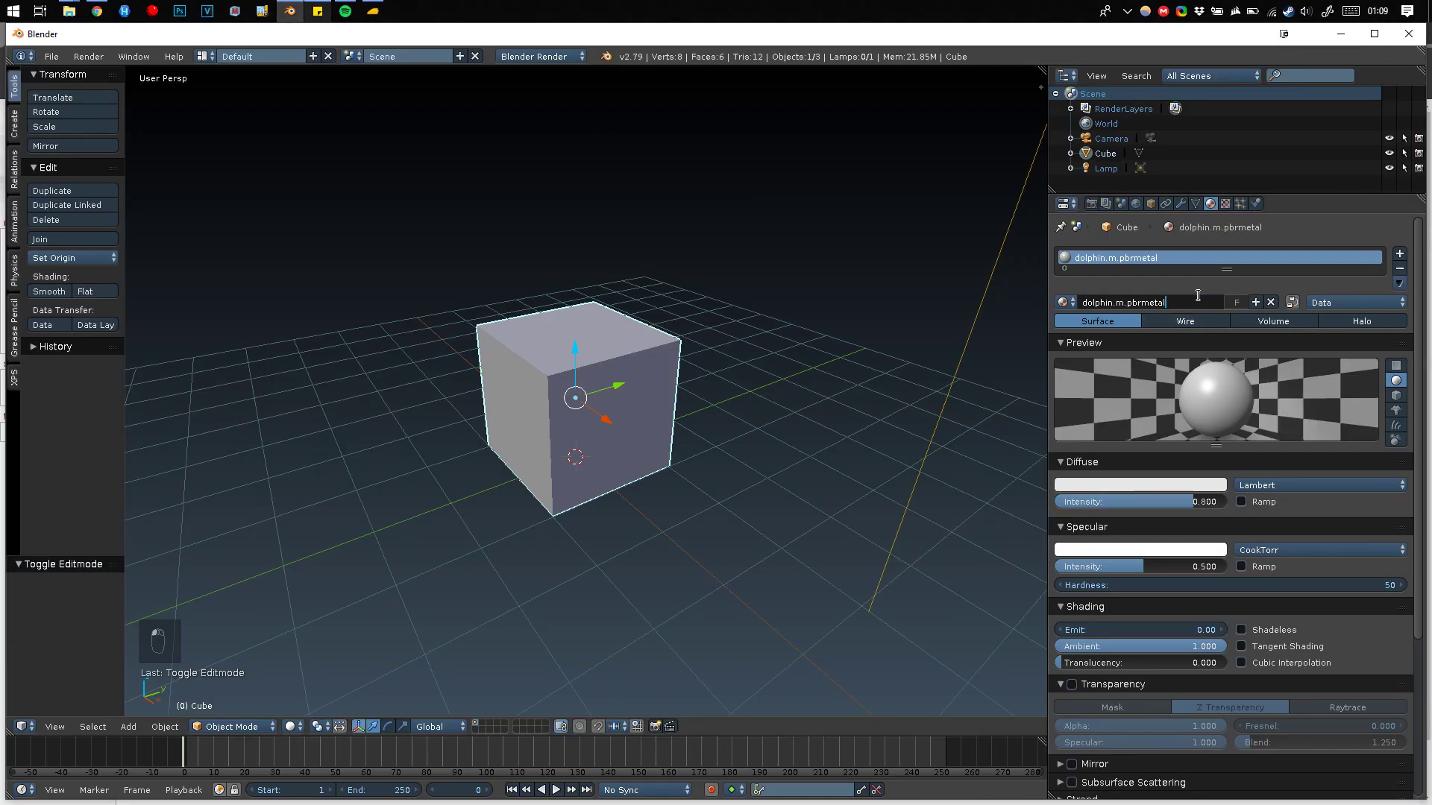
{"action": "type", "text": "masked"}
{"action": "key", "text": "Return"}
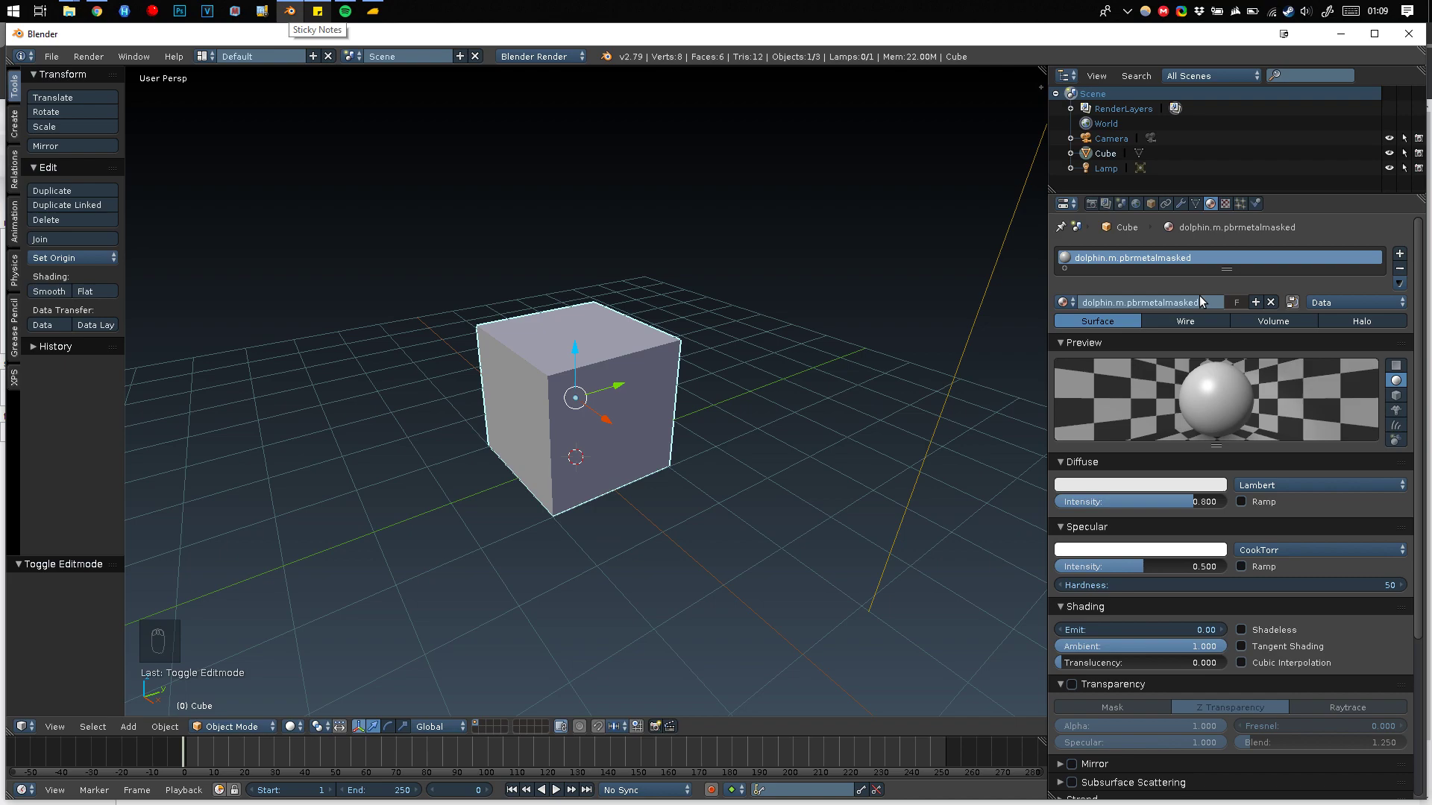
{"action": "left_click_drag", "start_coordinate": [1201, 301], "coordinate": [1168, 312]}
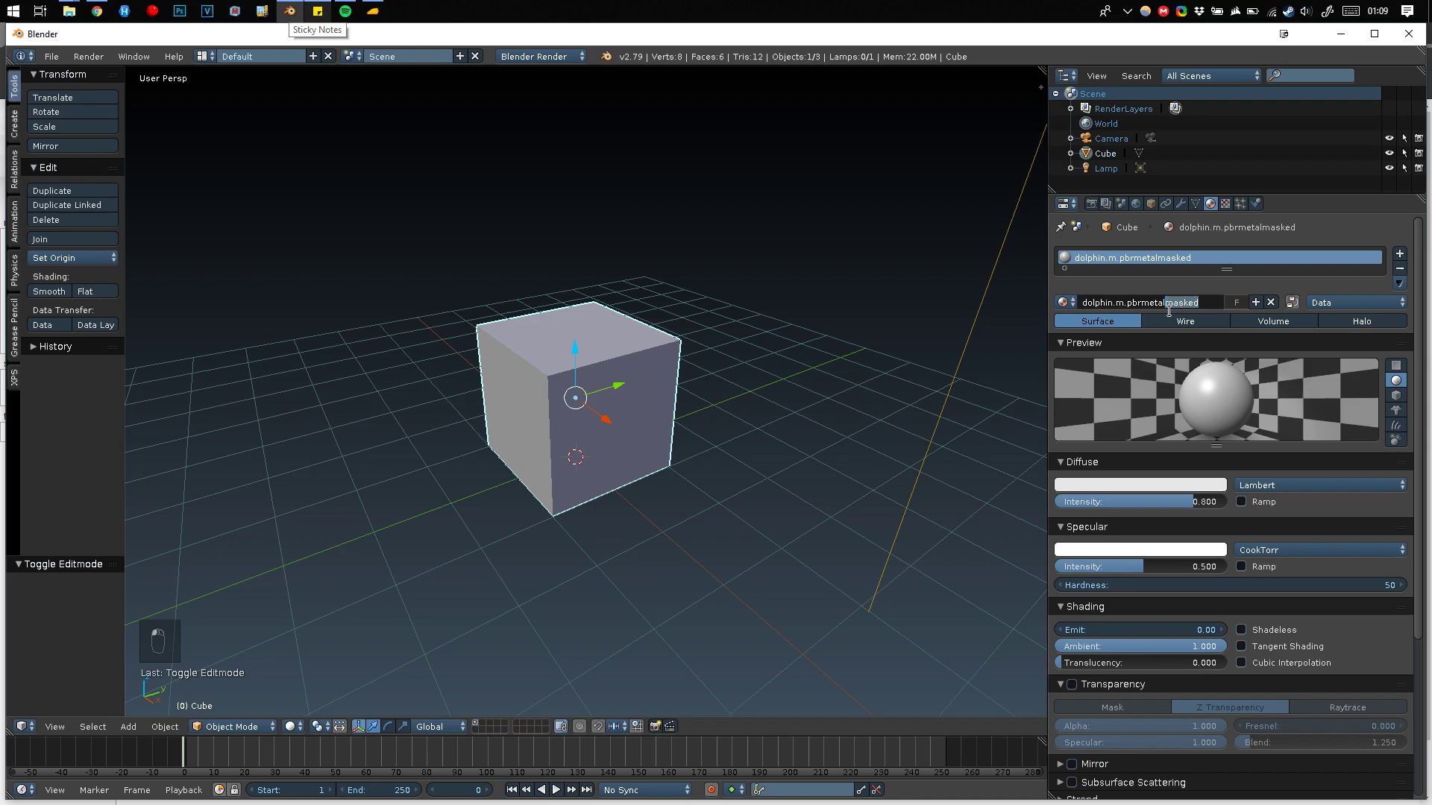
{"action": "key", "text": "BackSpace"}
{"action": "key", "text": "Return"}
{"action": "left_click", "coordinate": [1123, 306]}
{"action": "left_click_drag", "start_coordinate": [1111, 302], "coordinate": [1218, 302]}
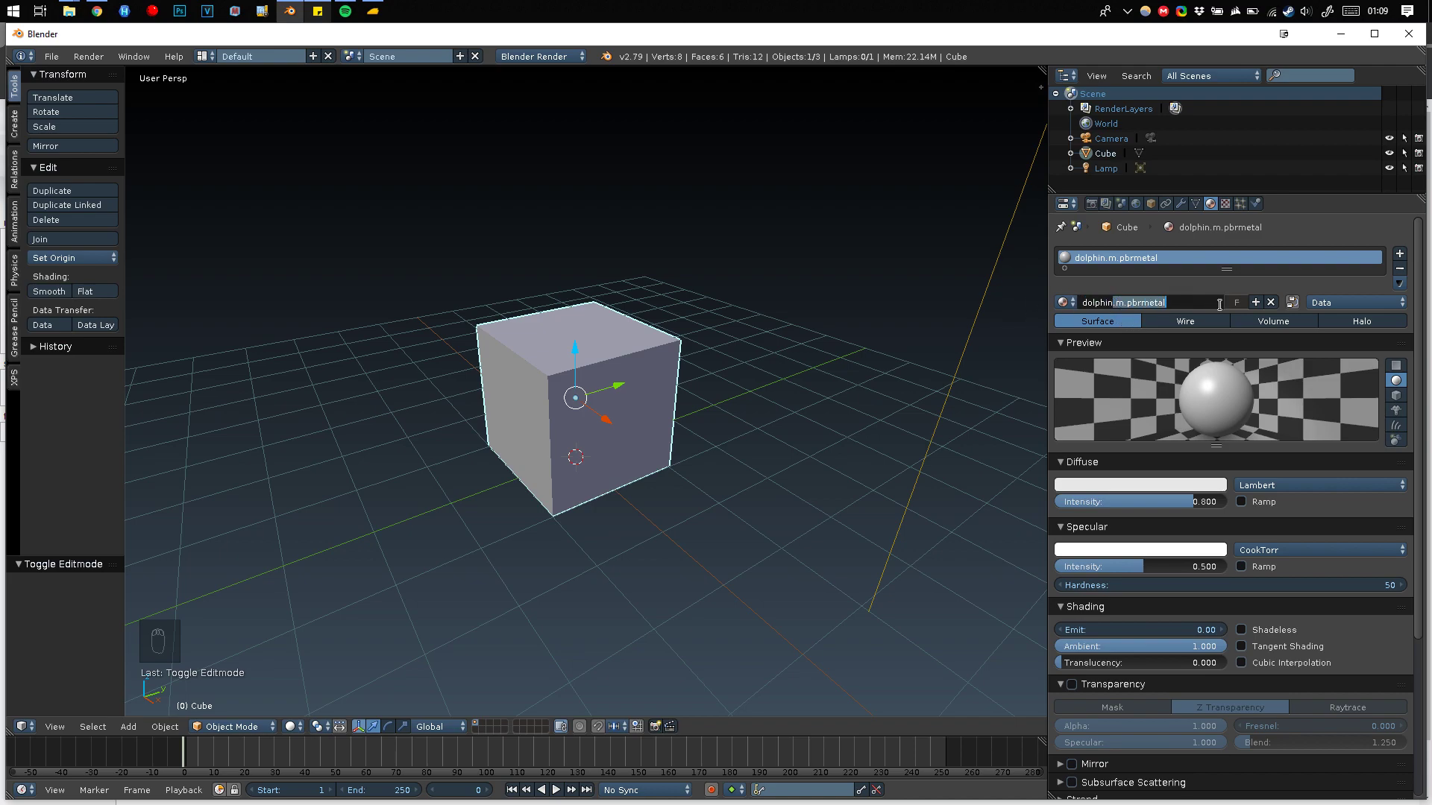
{"action": "key", "text": "Return"}
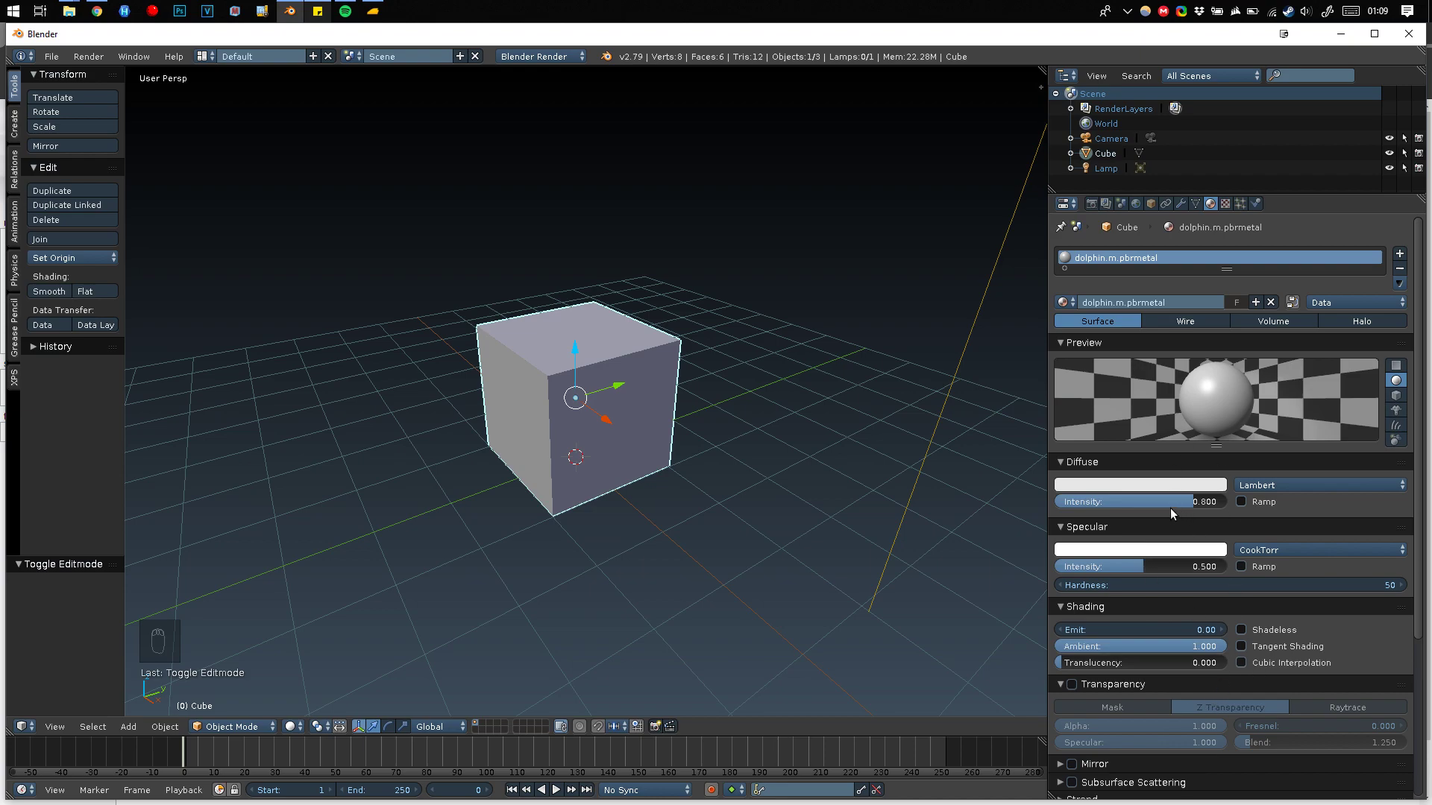
{"action": "scroll", "coordinate": [1181, 587], "scroll_direction": "down", "scroll_amount": 5}
{"action": "scroll", "coordinate": [1155, 690], "scroll_direction": "up", "scroll_amount": 5}
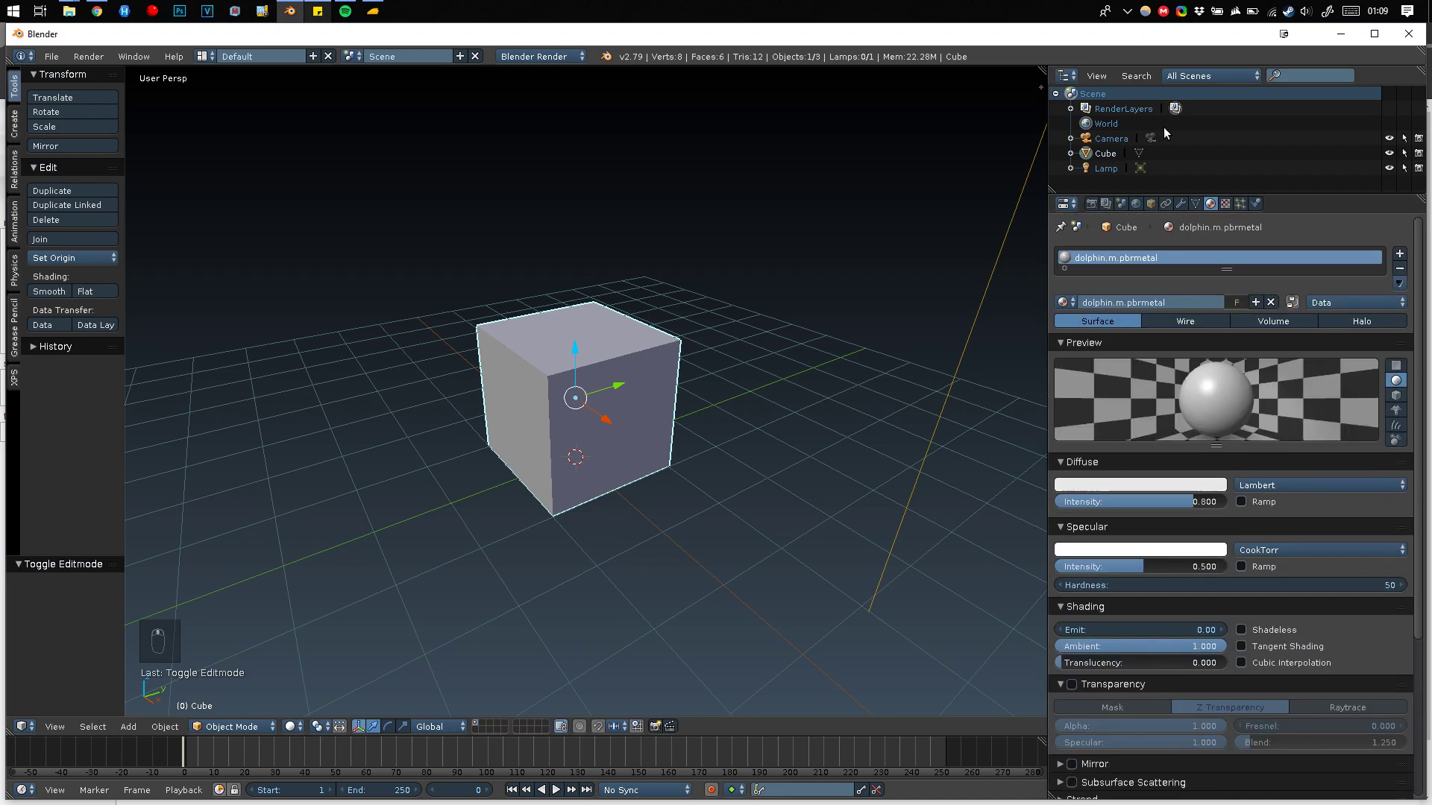
Add a new texture to the dolphin.m.pbrmetal material and load pavement_albedo.png from Trainz Tutorials\Tutorial 1 - Basic Exporting (FBX)\Textures on the Desktop.
{"action": "left_click", "coordinate": [1225, 204]}
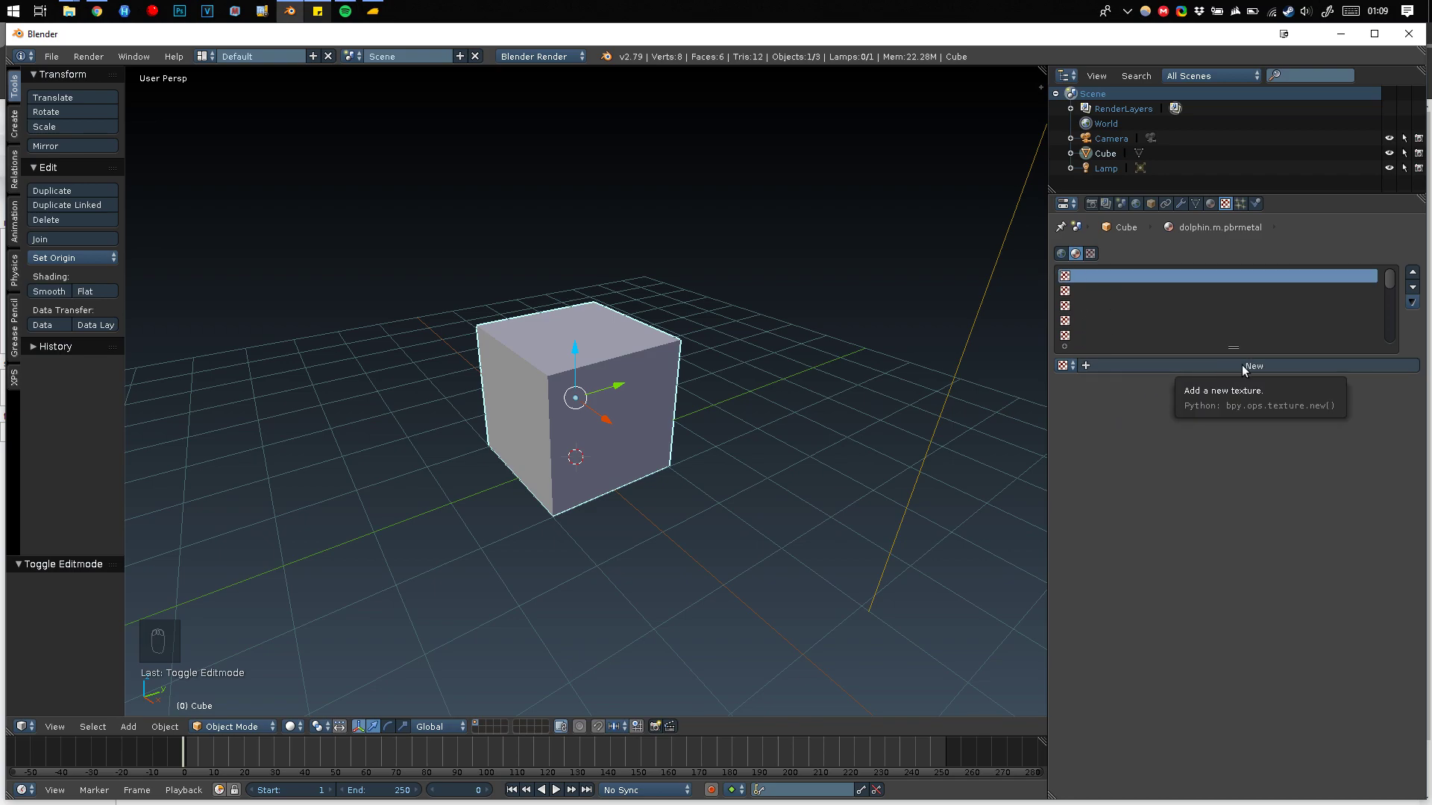
{"action": "left_click", "coordinate": [1212, 363]}
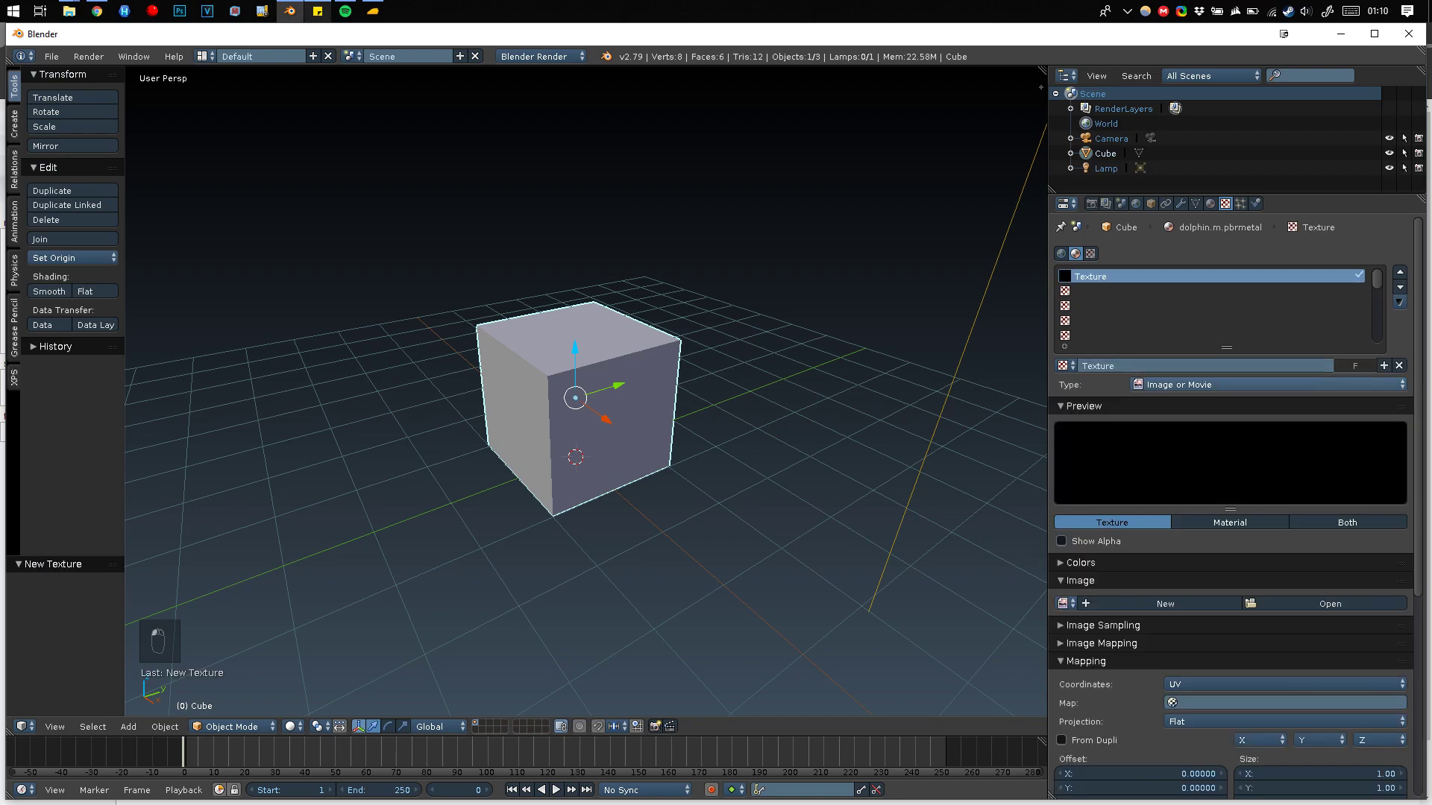
{"action": "left_click", "coordinate": [1295, 601]}
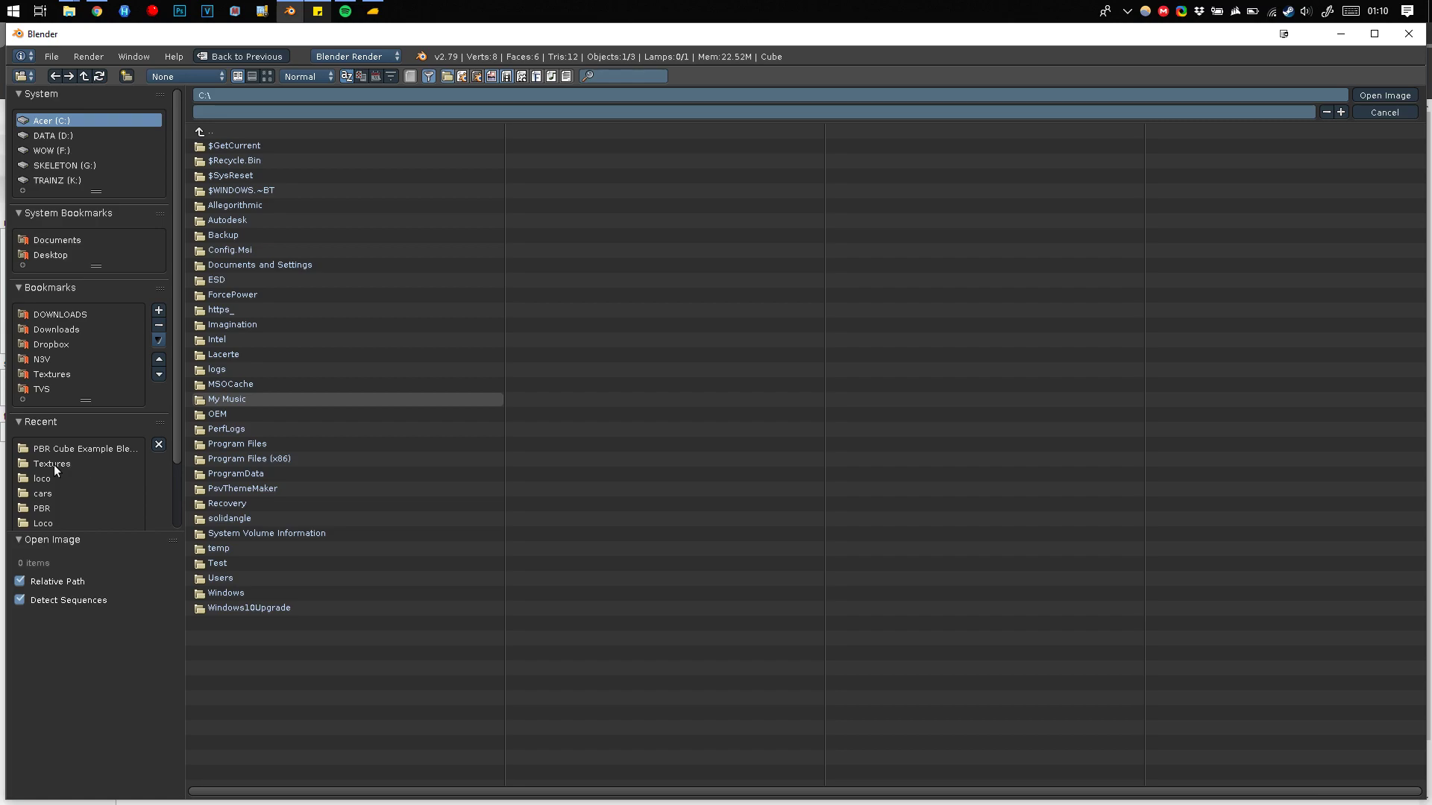
{"action": "left_click", "coordinate": [53, 255]}
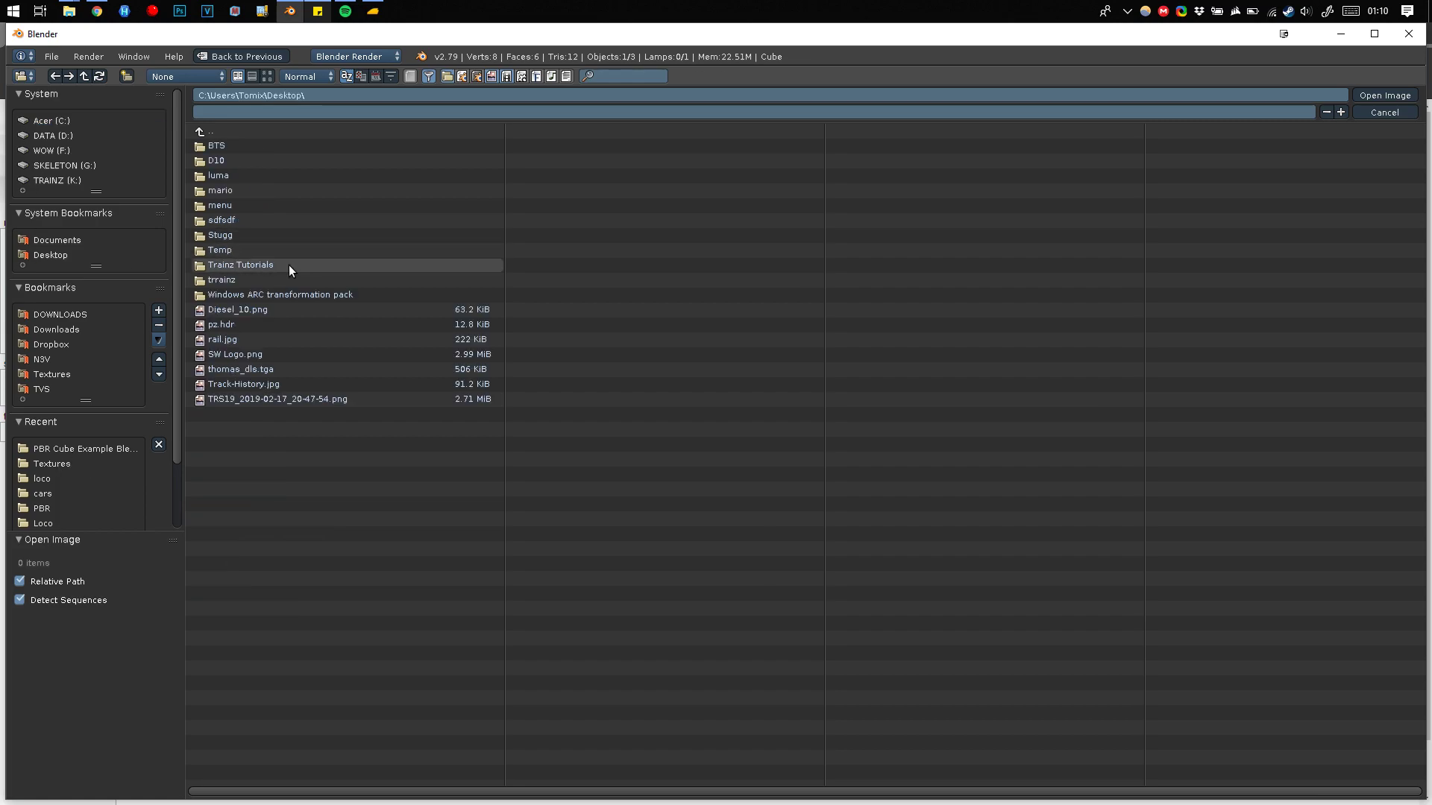
{"action": "left_click", "coordinate": [289, 266]}
{"action": "left_click", "coordinate": [306, 162]}
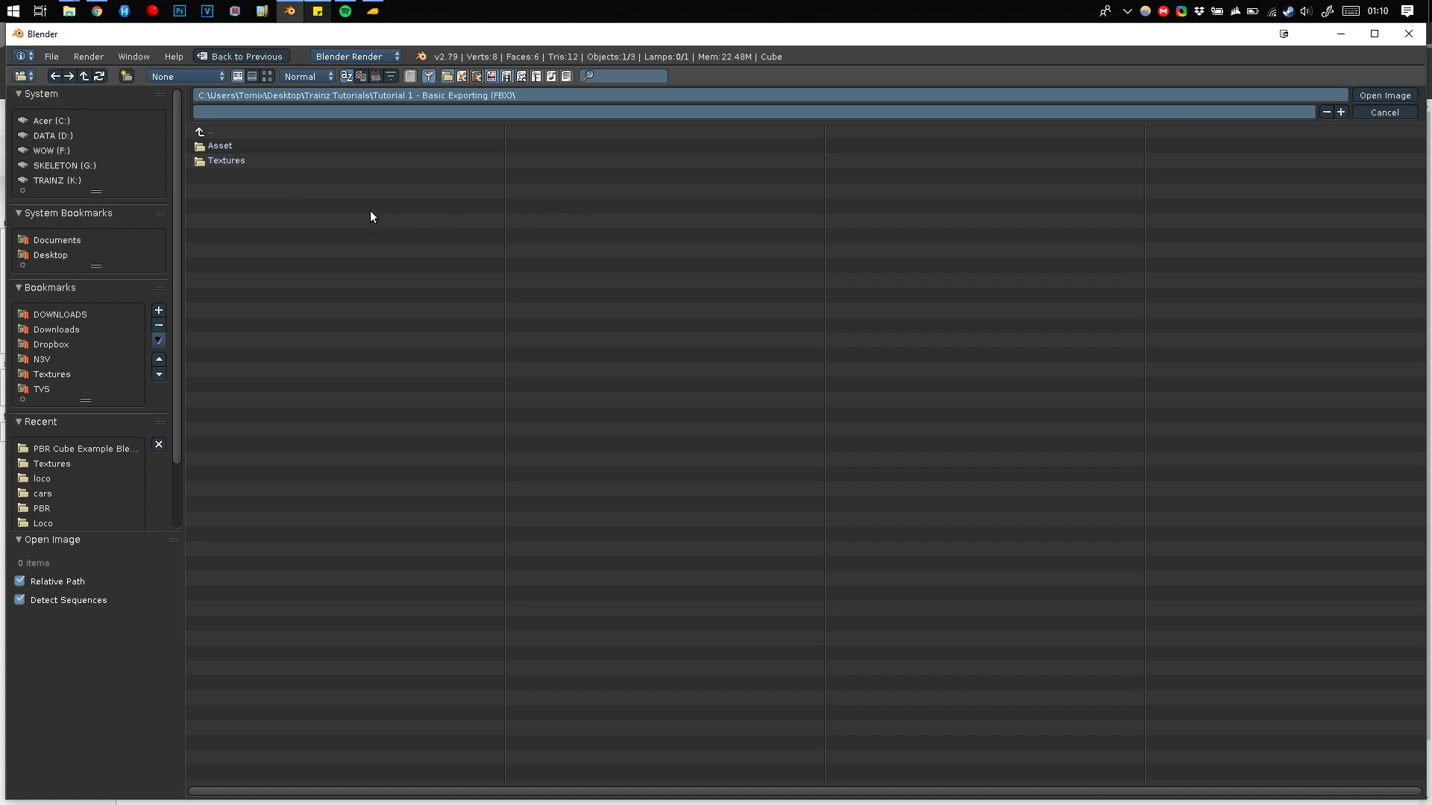
{"action": "left_click", "coordinate": [212, 159]}
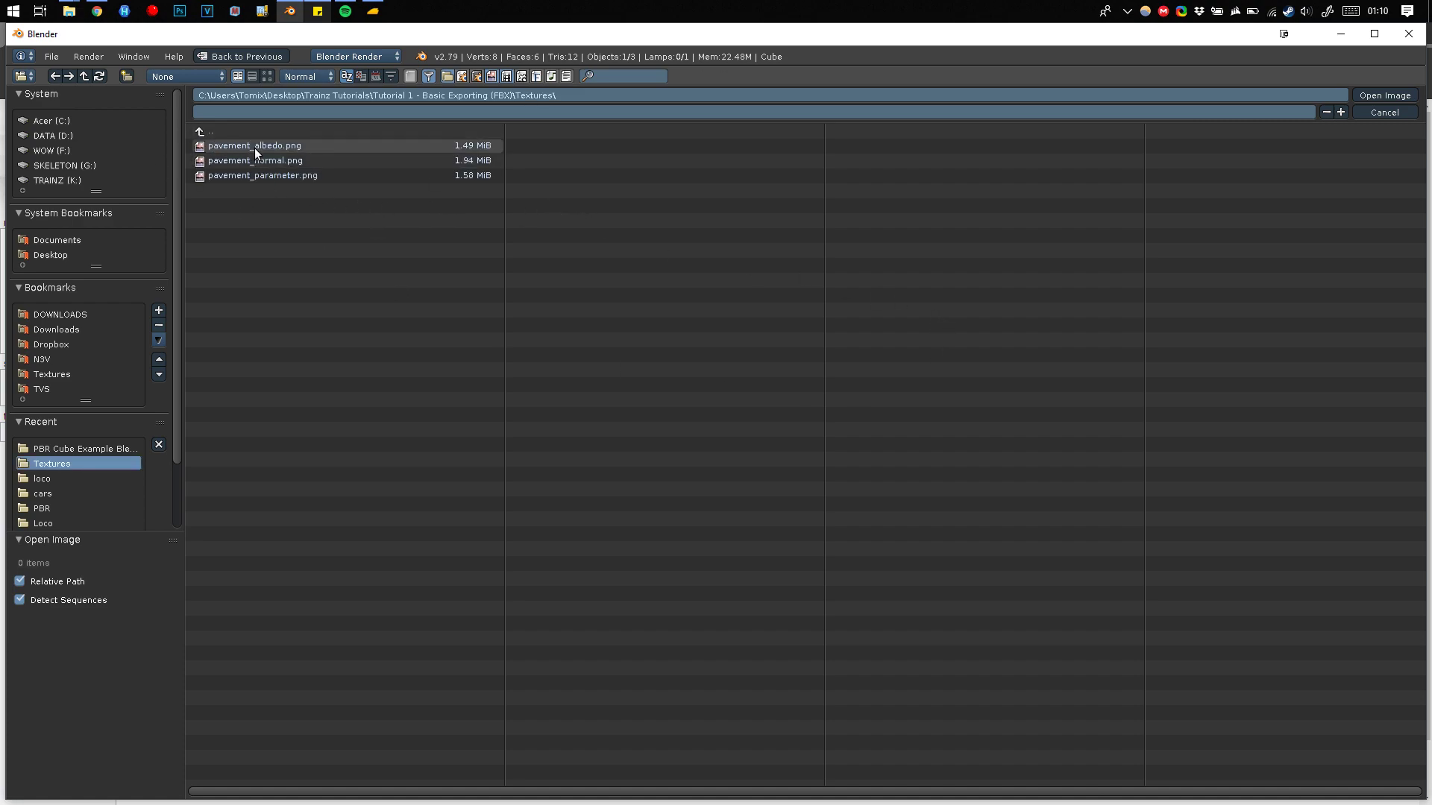
{"action": "double_click", "coordinate": [273, 146]}
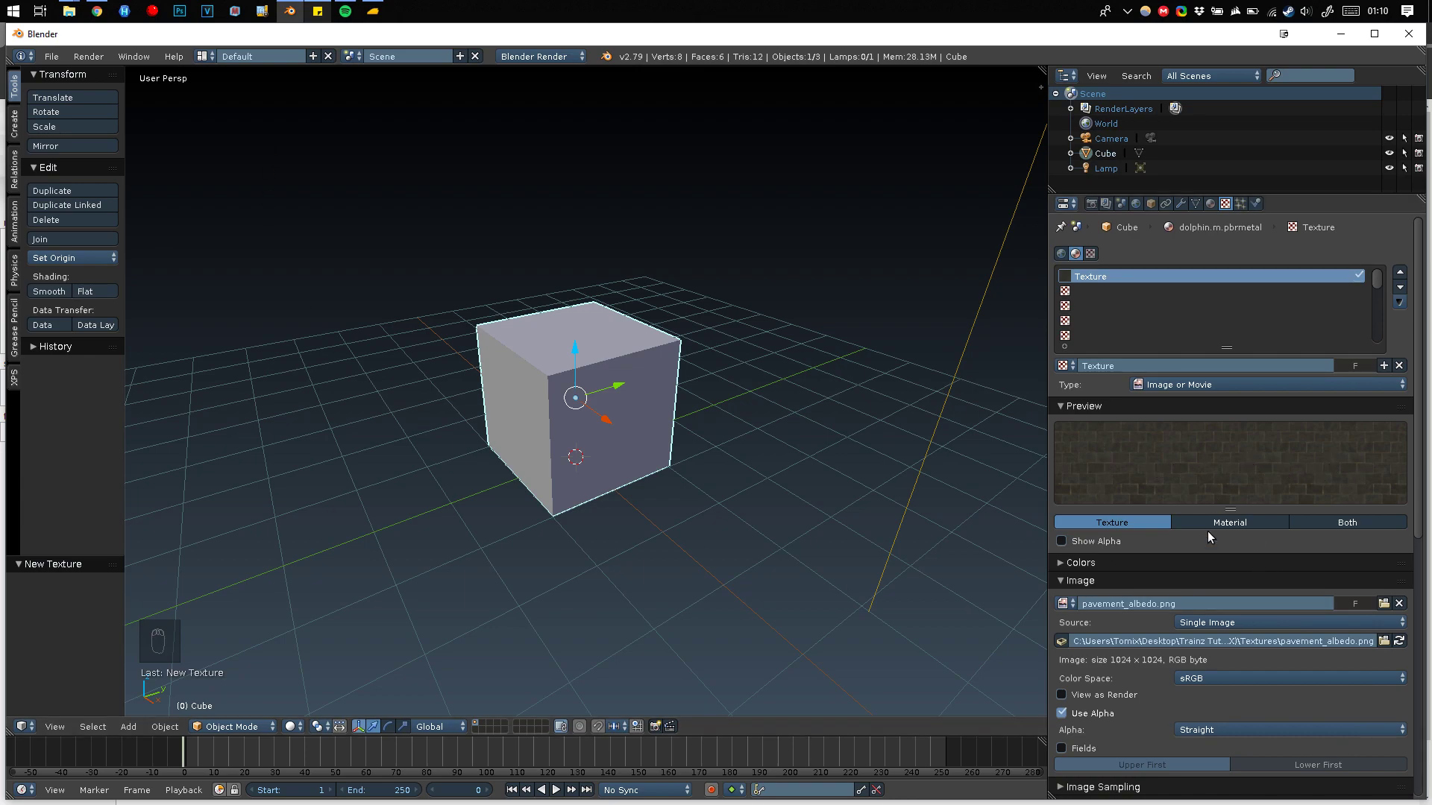
Turn off Use Alpha for the pavement_albedo.png image and review the texture's mapping and influence settings.
{"action": "left_click", "coordinate": [1082, 714]}
{"action": "scroll", "coordinate": [1184, 477], "scroll_direction": "down", "scroll_amount": 2}
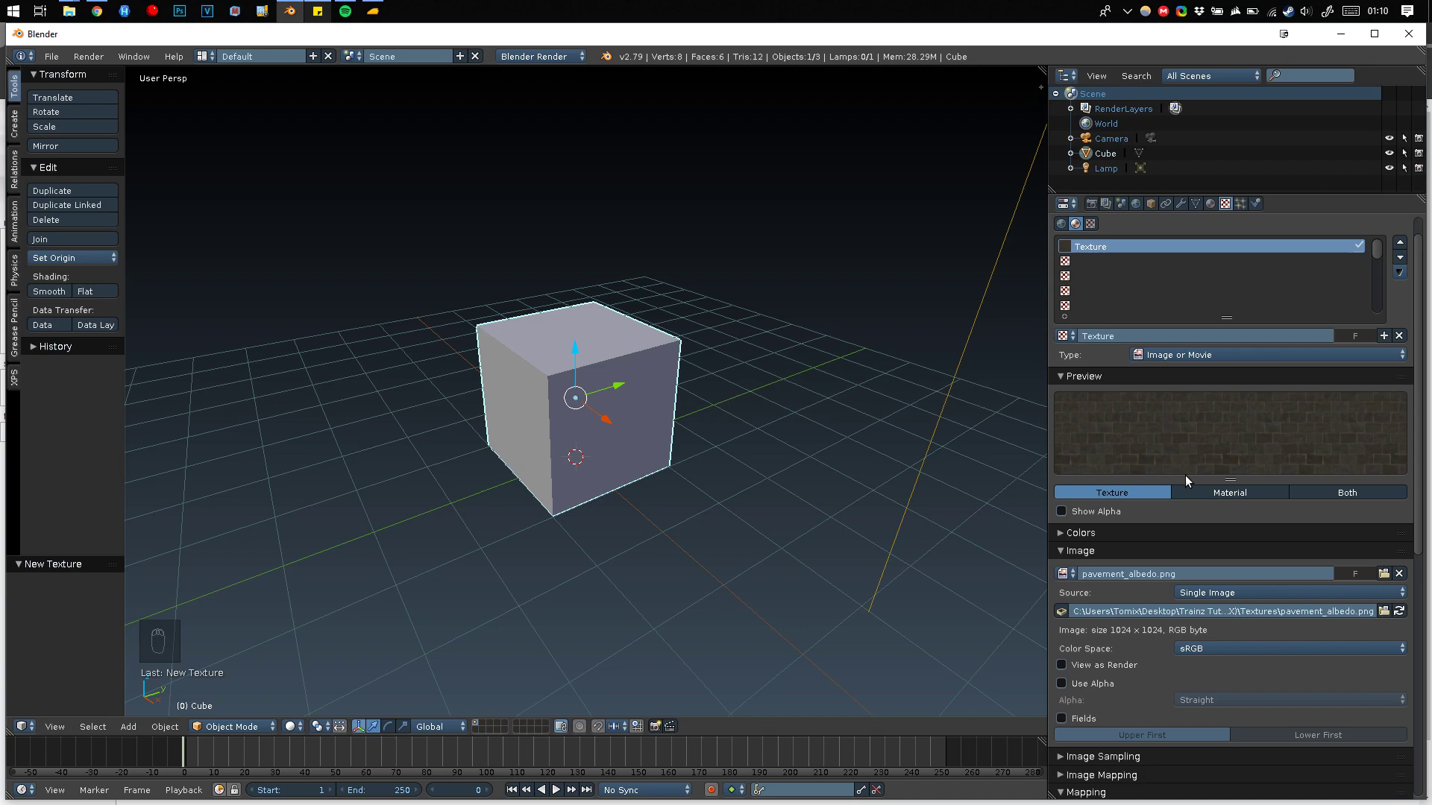
{"action": "scroll", "coordinate": [1185, 481], "scroll_direction": "down", "scroll_amount": 4}
{"action": "scroll", "coordinate": [1220, 496], "scroll_direction": "down", "scroll_amount": 10}
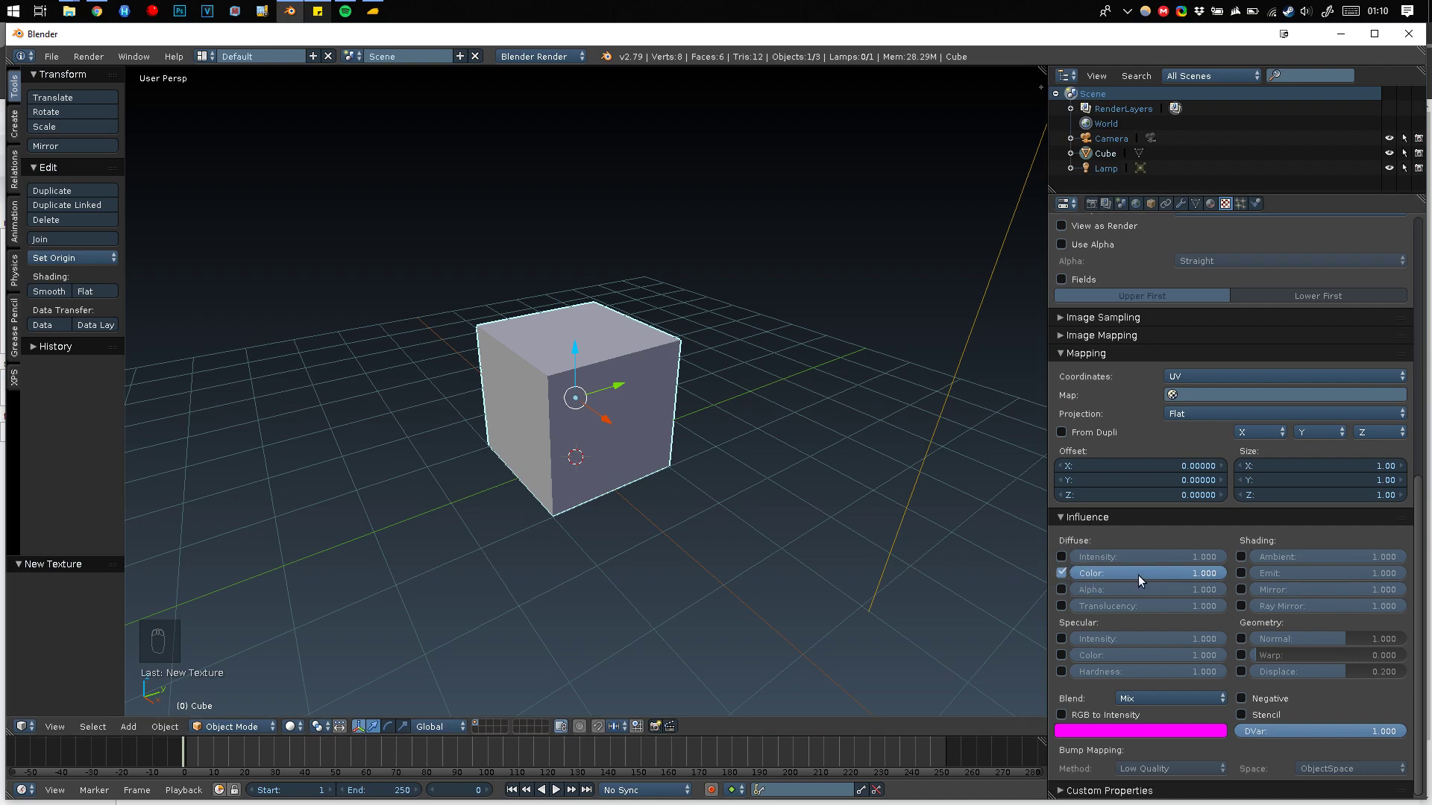
{"action": "scroll", "coordinate": [1240, 522], "scroll_direction": "up", "scroll_amount": 15}
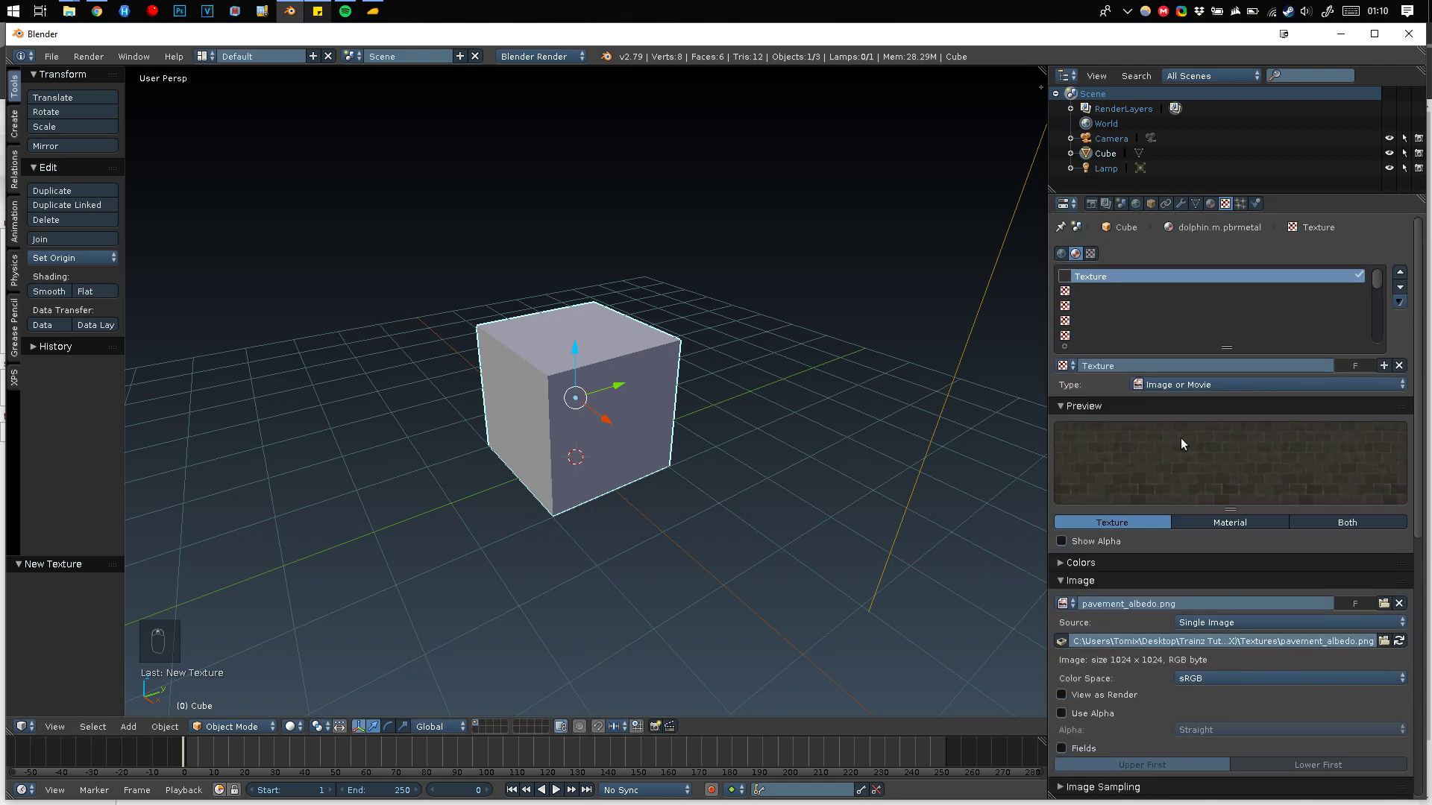
Add a second texture to the material and load pavement_normal.png from the Desktop folder Trainz Tutorials\Tutorial 1 - Basic Exporting (FBX)\Textures.
{"action": "left_click", "coordinate": [1122, 293]}
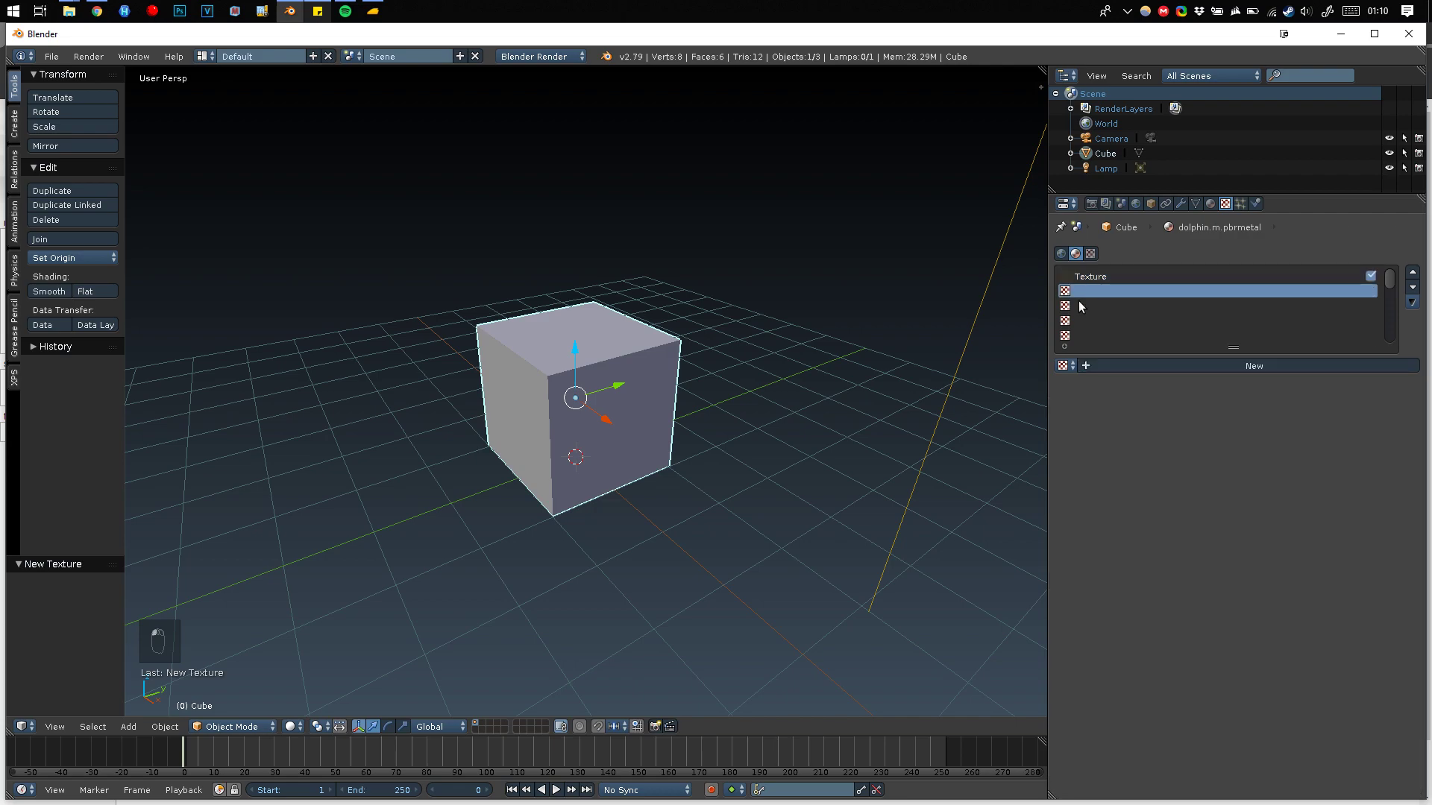
{"action": "left_click", "coordinate": [1215, 366]}
{"action": "left_click", "coordinate": [1305, 608]}
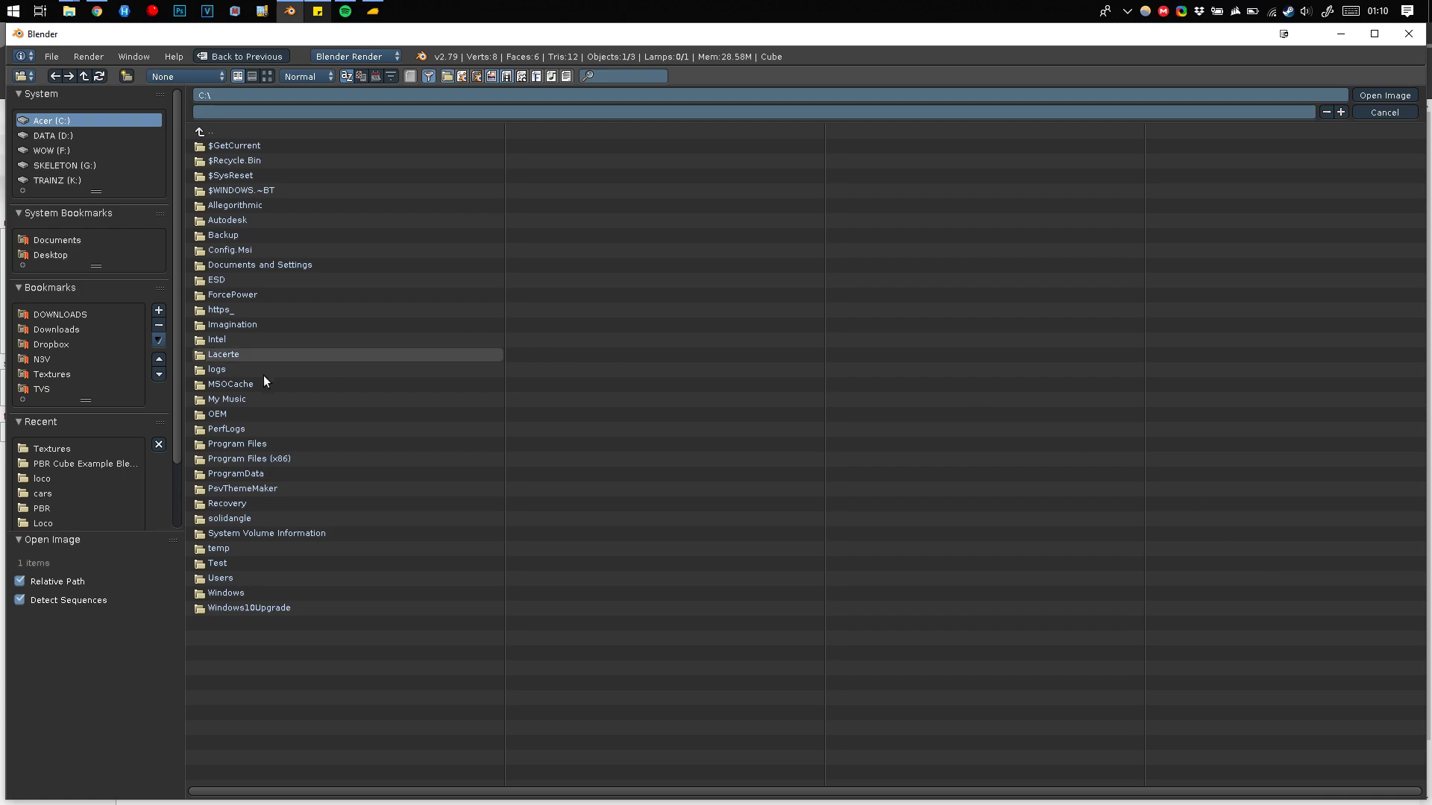
{"action": "left_click", "coordinate": [50, 256]}
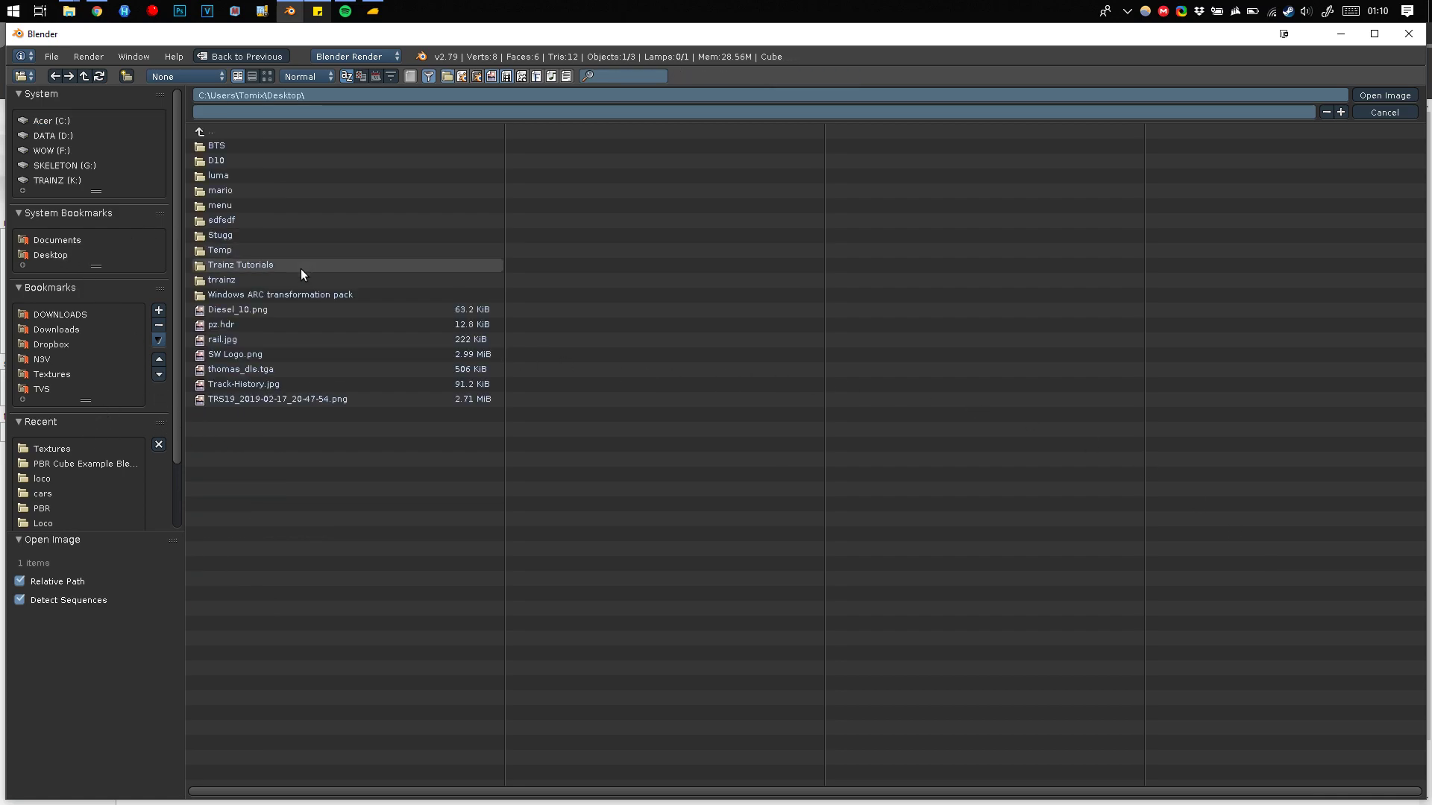
{"action": "left_click", "coordinate": [276, 264]}
{"action": "left_click", "coordinate": [275, 161]}
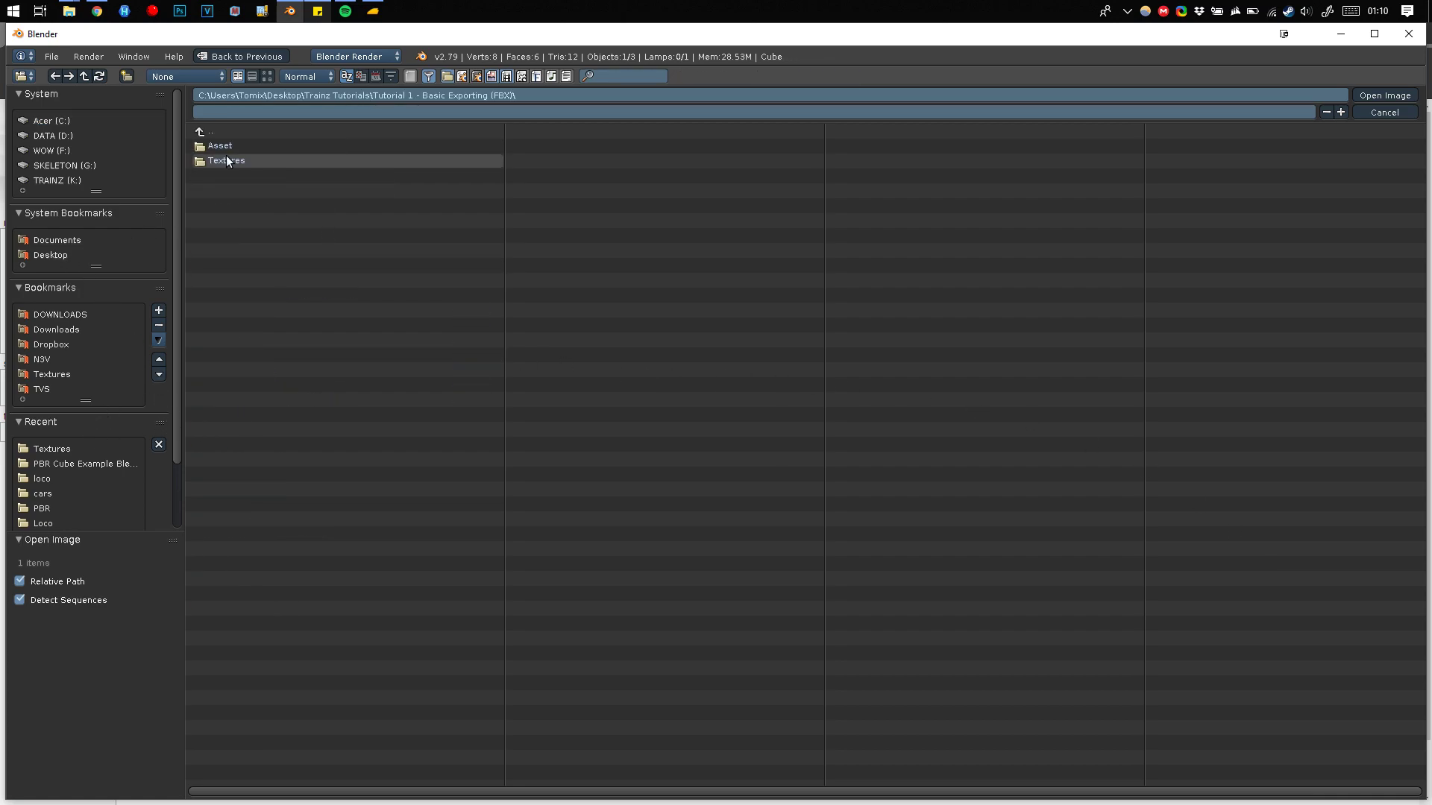
{"action": "left_click", "coordinate": [227, 160]}
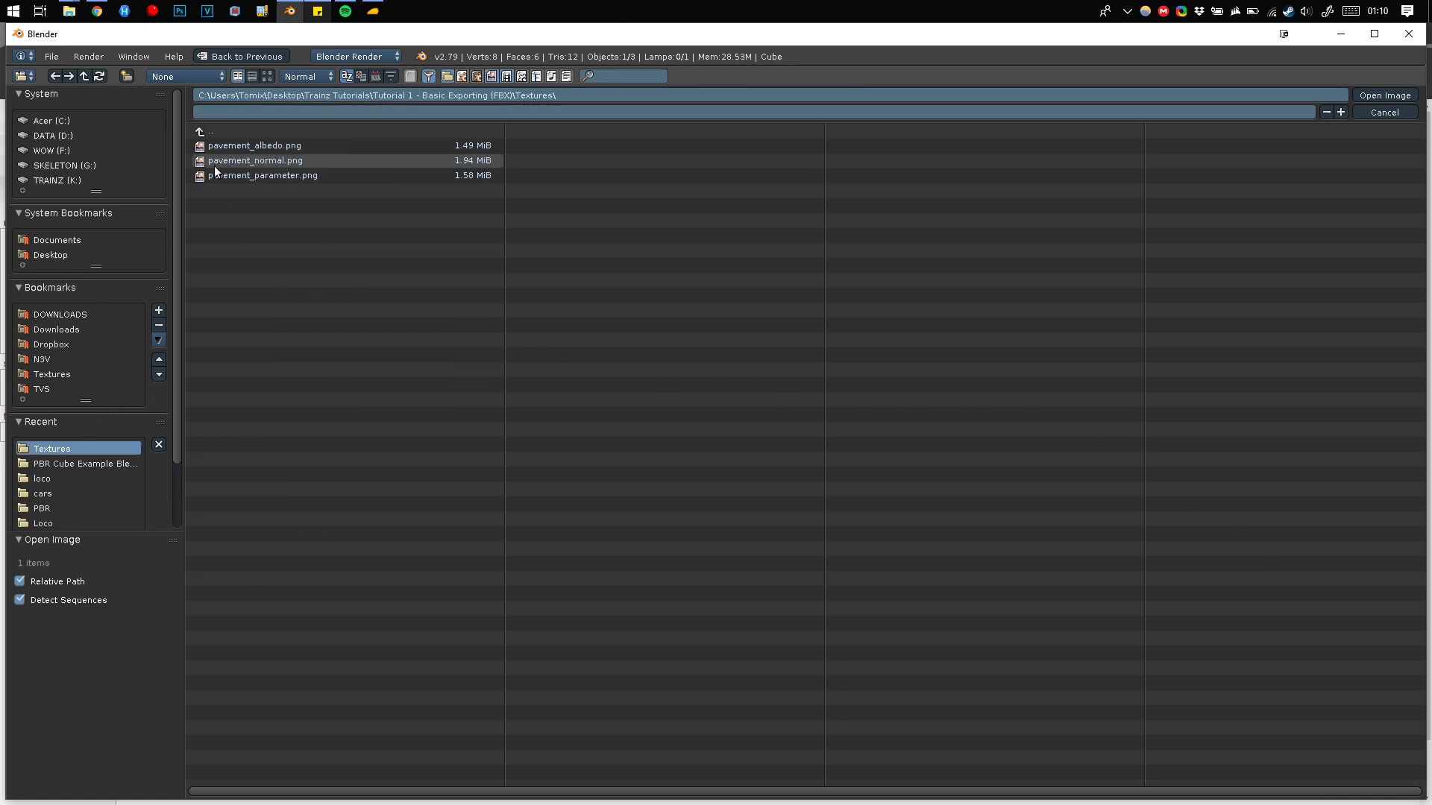
{"action": "double_click", "coordinate": [273, 162]}
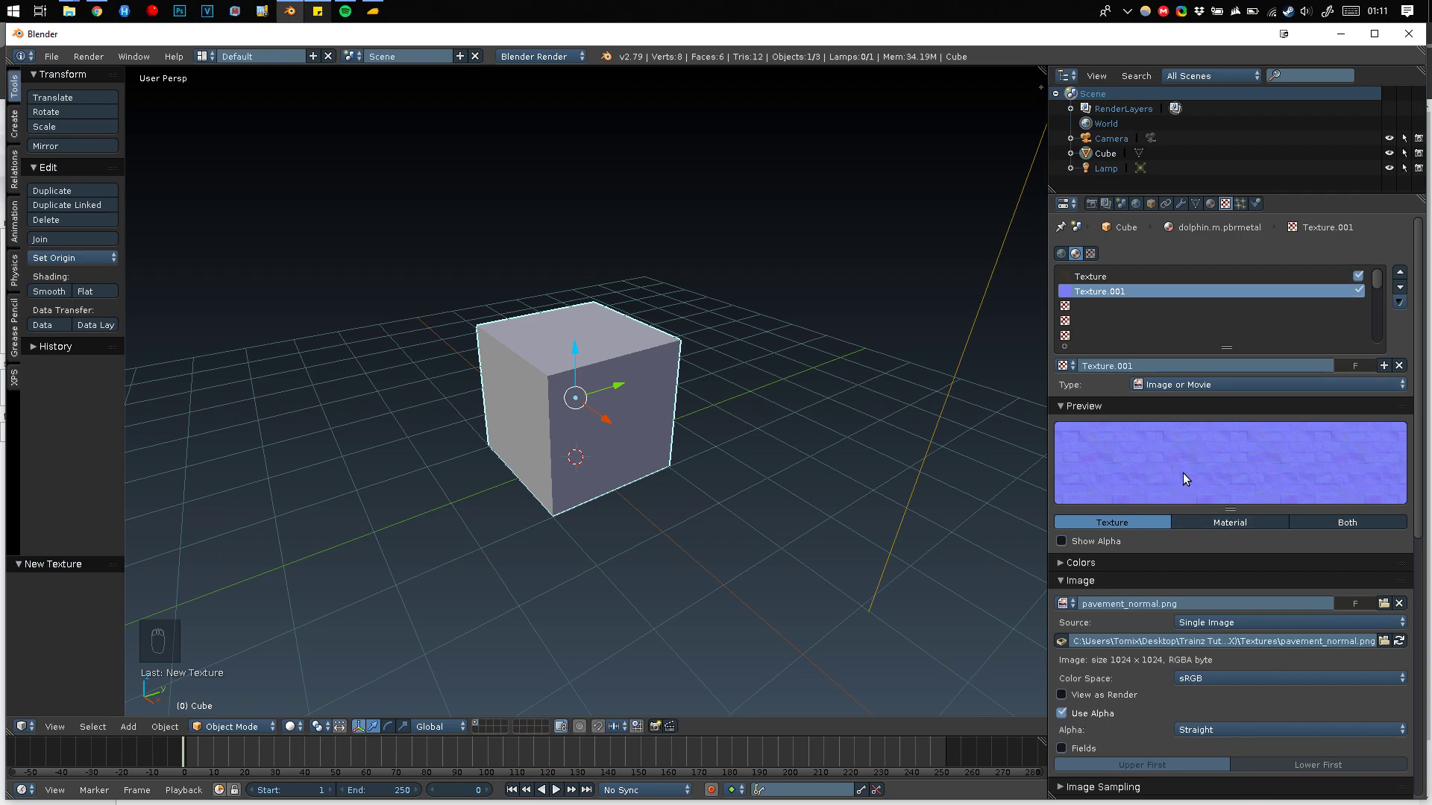
Turn off the normal texture's diffuse Color influence and enable its geometry Normal influence.
{"action": "scroll", "coordinate": [1180, 516], "scroll_direction": "down", "scroll_amount": 12}
{"action": "scroll", "coordinate": [1180, 516], "scroll_direction": "down", "scroll_amount": 1}
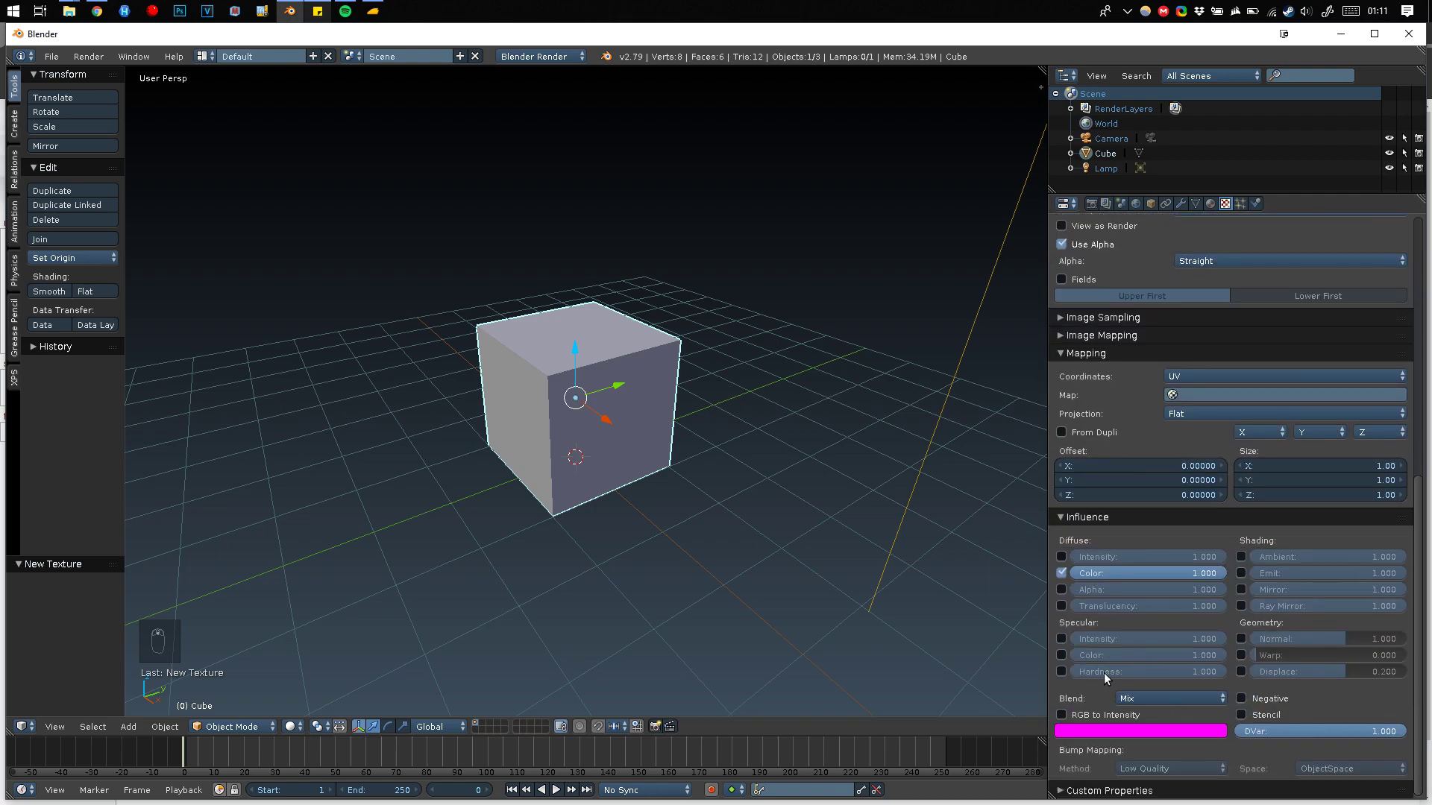
{"action": "left_click", "coordinate": [1062, 574]}
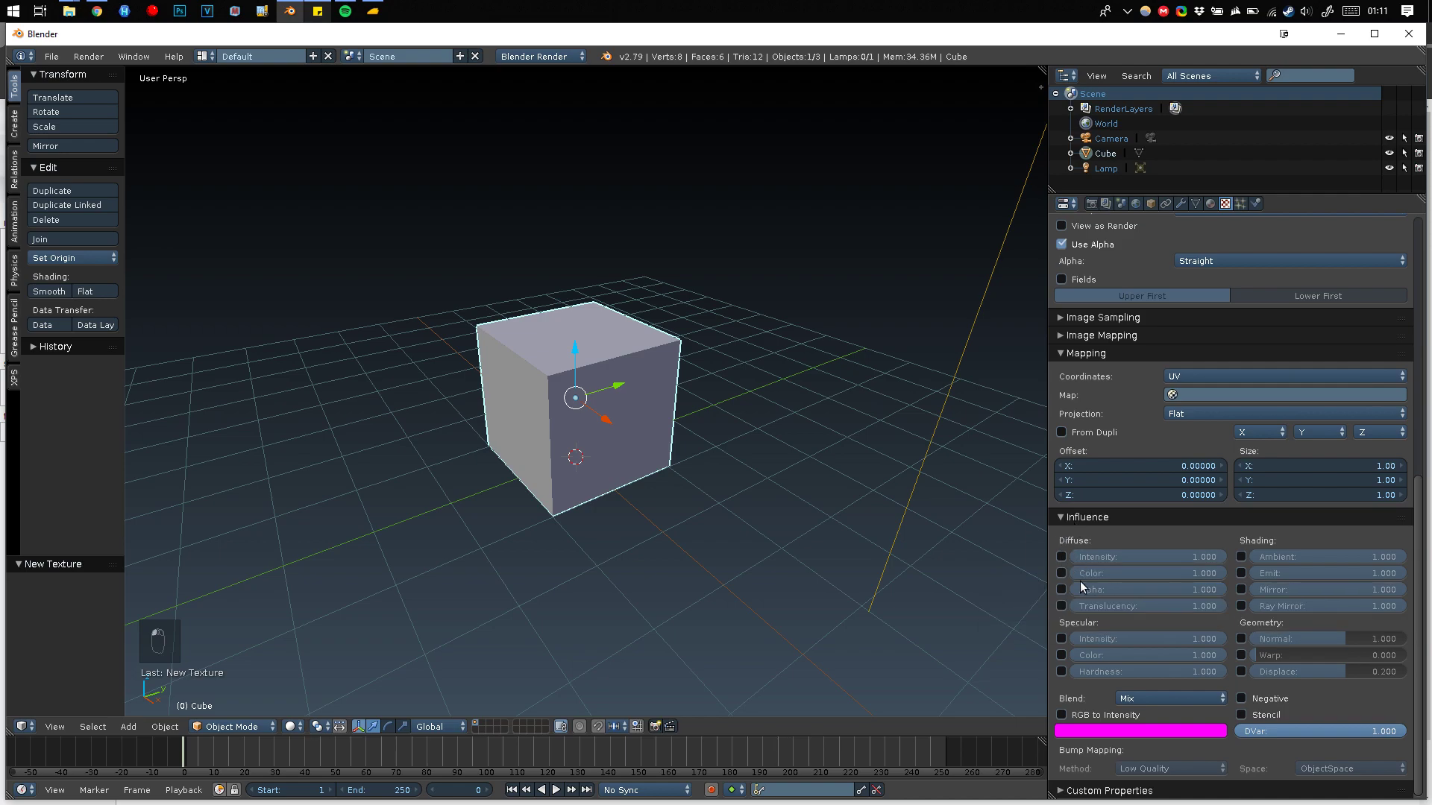
{"action": "left_click", "coordinate": [1241, 639]}
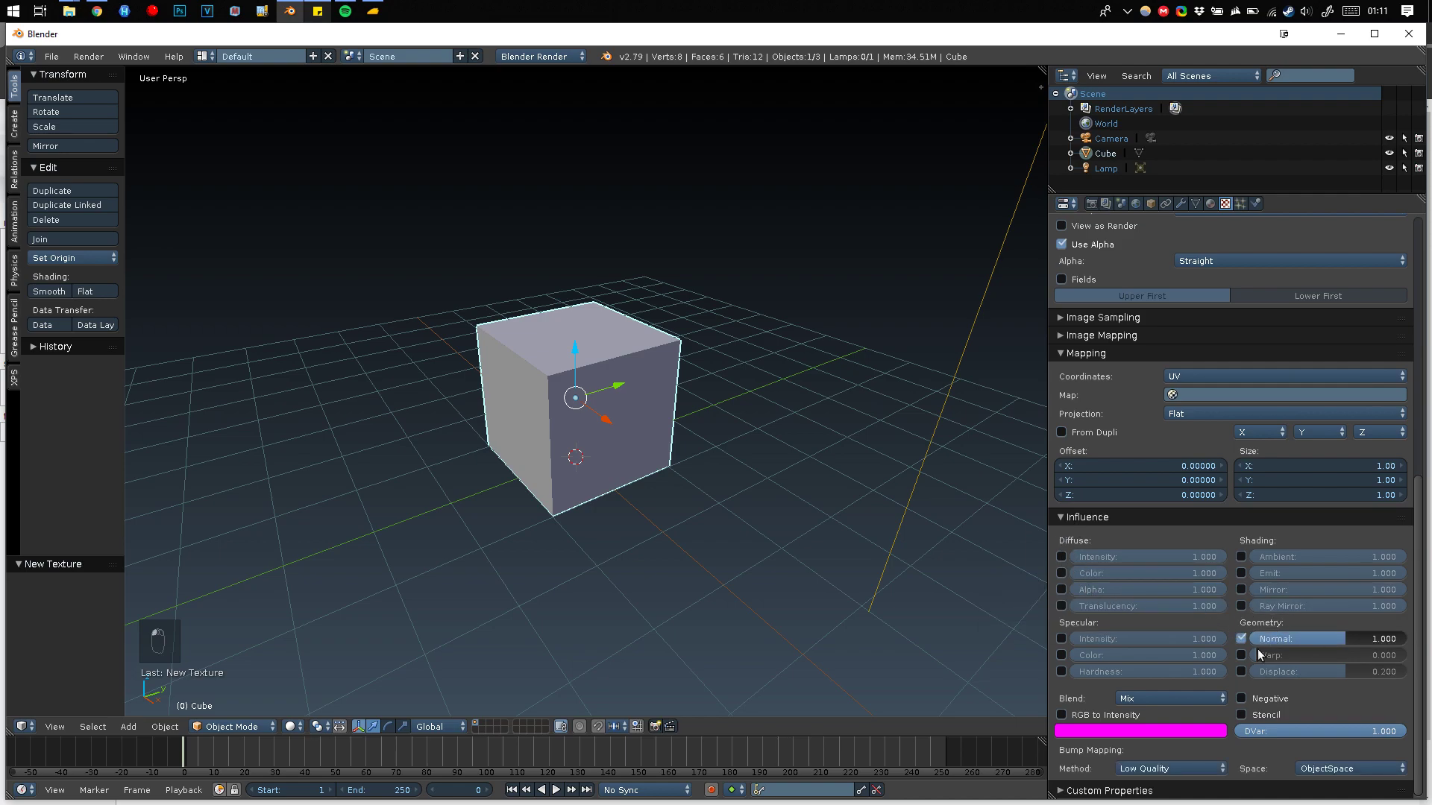
{"action": "scroll", "coordinate": [1269, 695], "scroll_direction": "up", "scroll_amount": 15}
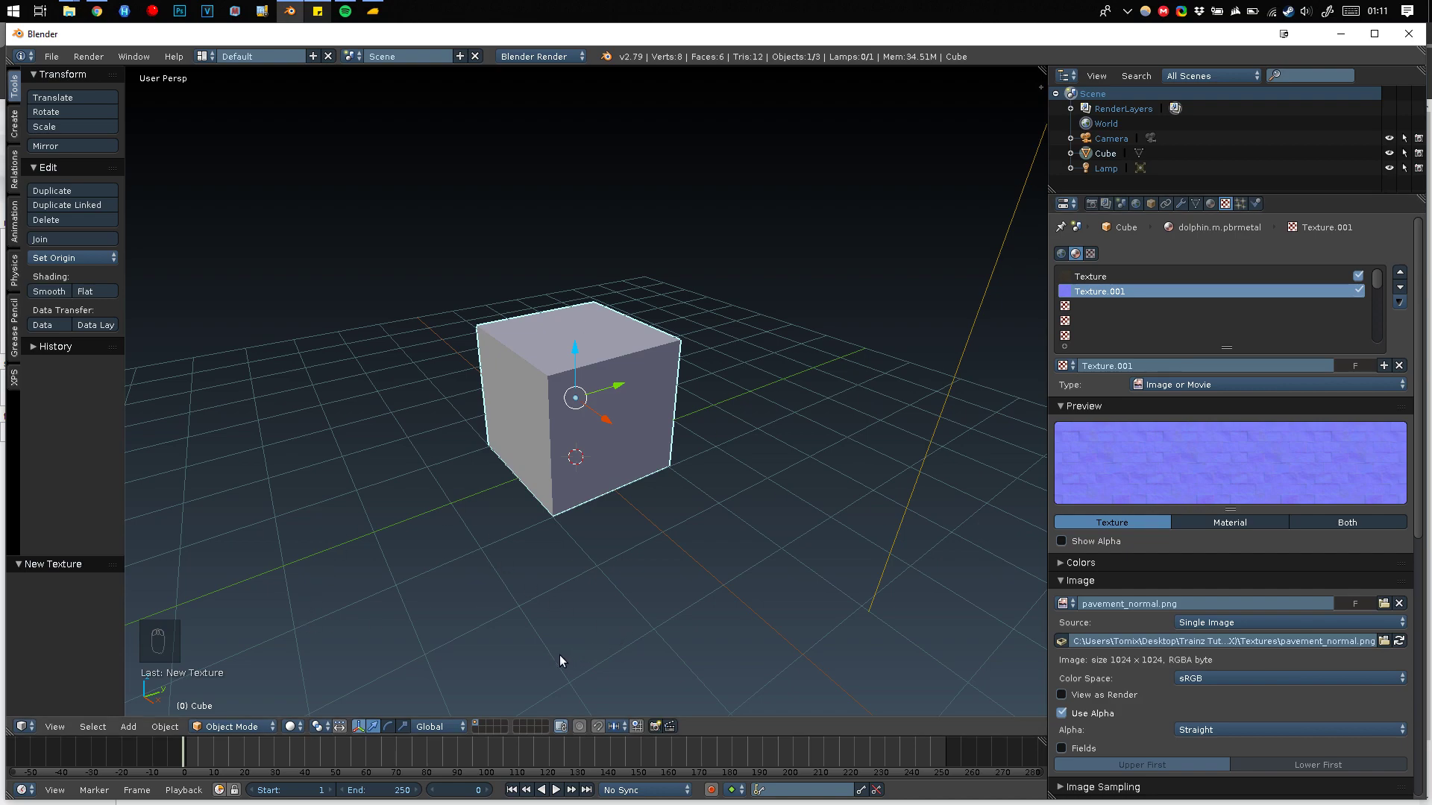
Change the viewport shading to display the pavement textures on the cube, and inspect the cube's top face up close.
{"action": "left_click", "coordinate": [294, 723]}
{"action": "left_click", "coordinate": [290, 734]}
{"action": "left_click", "coordinate": [288, 729]}
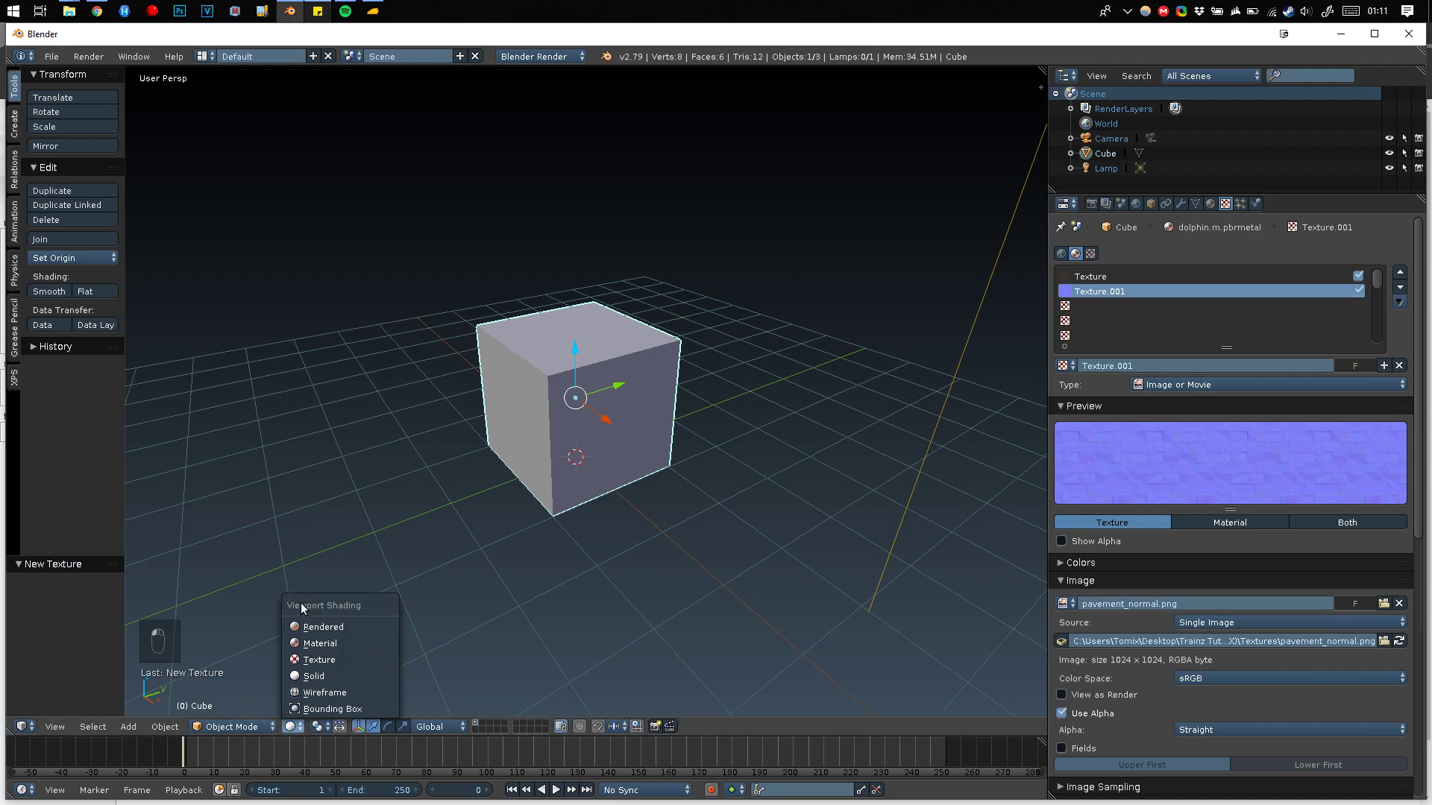
{"action": "left_click", "coordinate": [308, 659]}
{"action": "middle_click_drag", "start_coordinate": [601, 469], "coordinate": [608, 261]}
{"action": "middle_click_drag", "start_coordinate": [553, 193], "coordinate": [990, 450]}
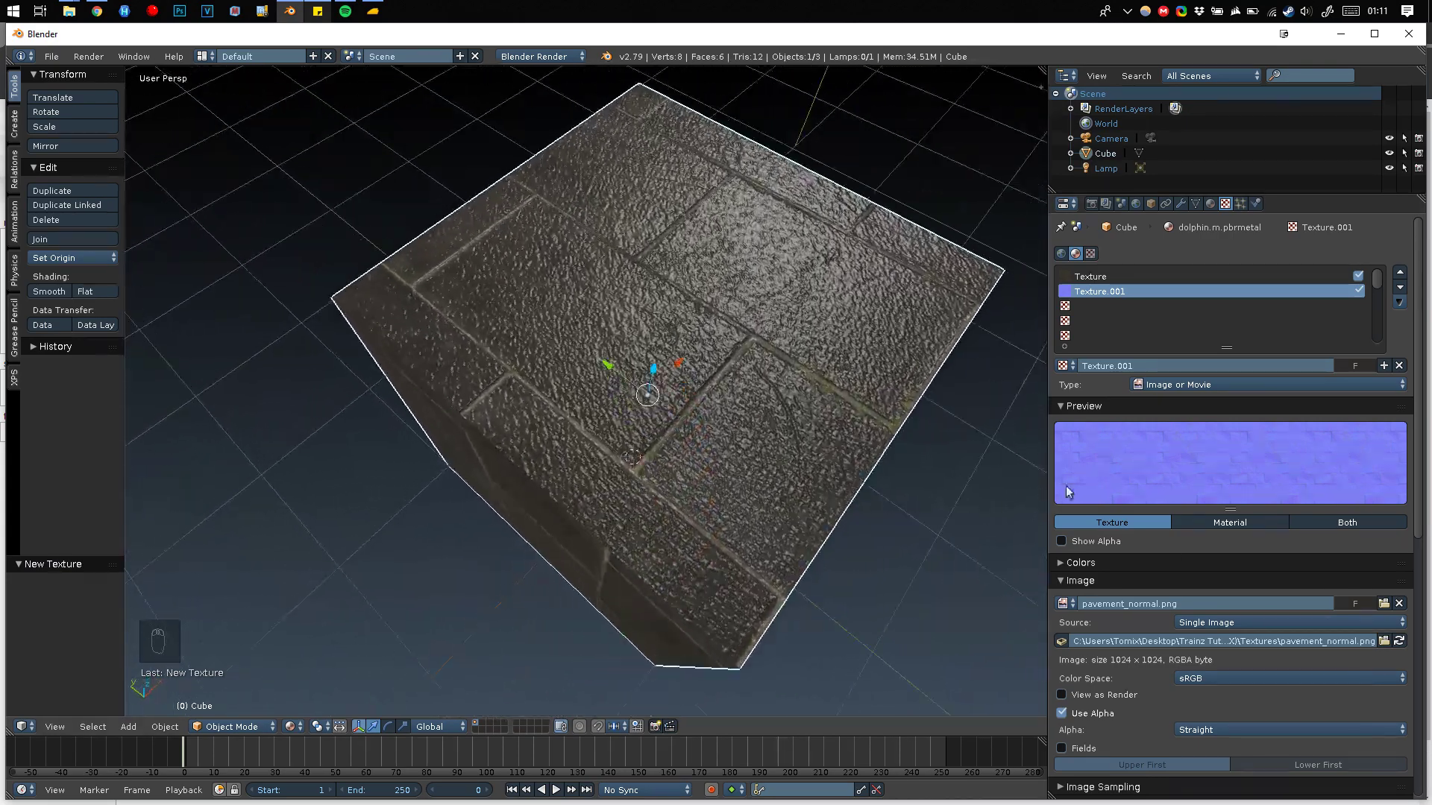
Turn the normal texture's Normal influence off and back on to compare its effect on the cube's surface.
{"action": "scroll", "coordinate": [1183, 592], "scroll_direction": "down", "scroll_amount": 12}
{"action": "left_click", "coordinate": [1239, 641]}
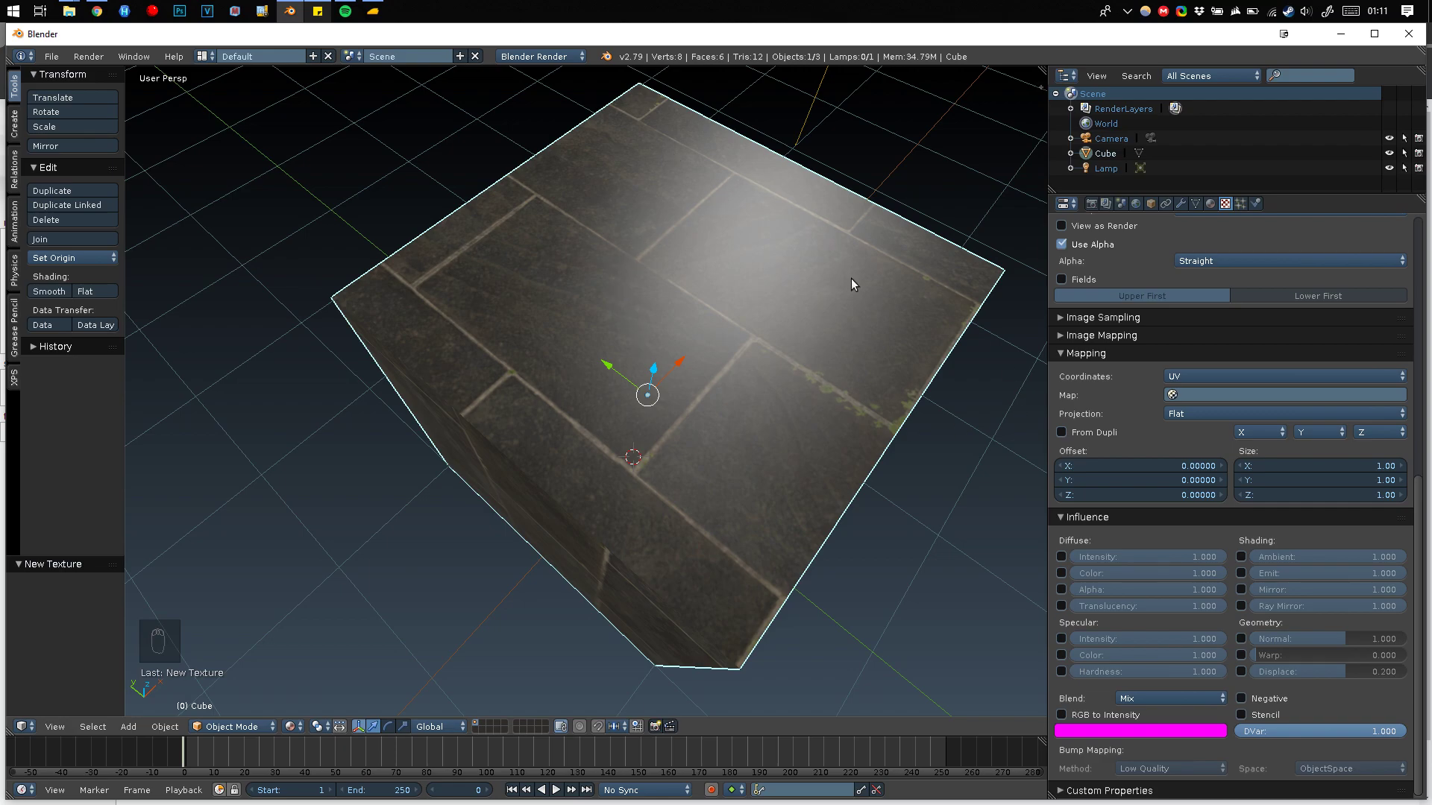
{"action": "left_click", "coordinate": [1241, 639]}
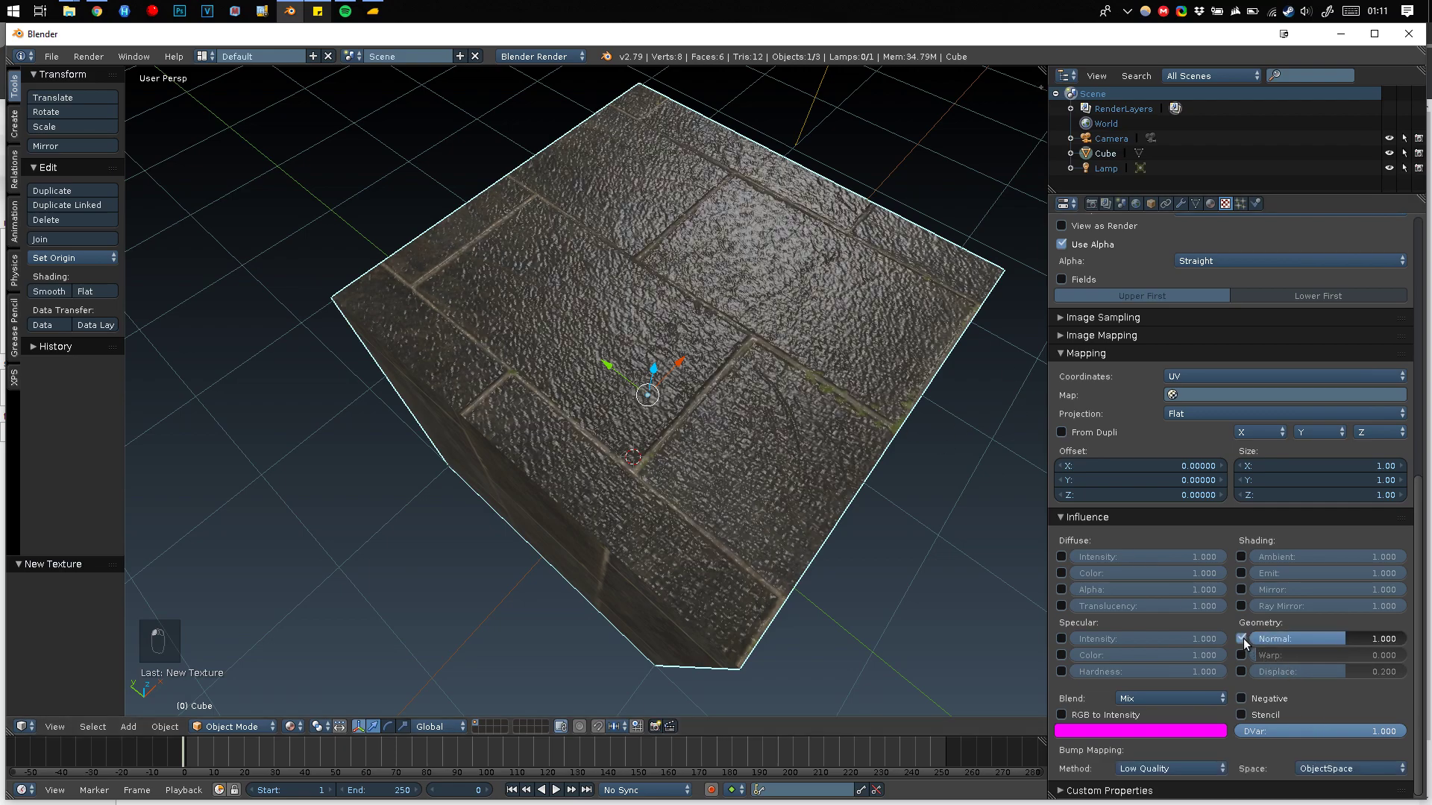
{"action": "middle_click_drag", "start_coordinate": [795, 469], "coordinate": [709, 478]}
{"action": "scroll", "coordinate": [709, 478], "scroll_direction": "down", "scroll_amount": 6}
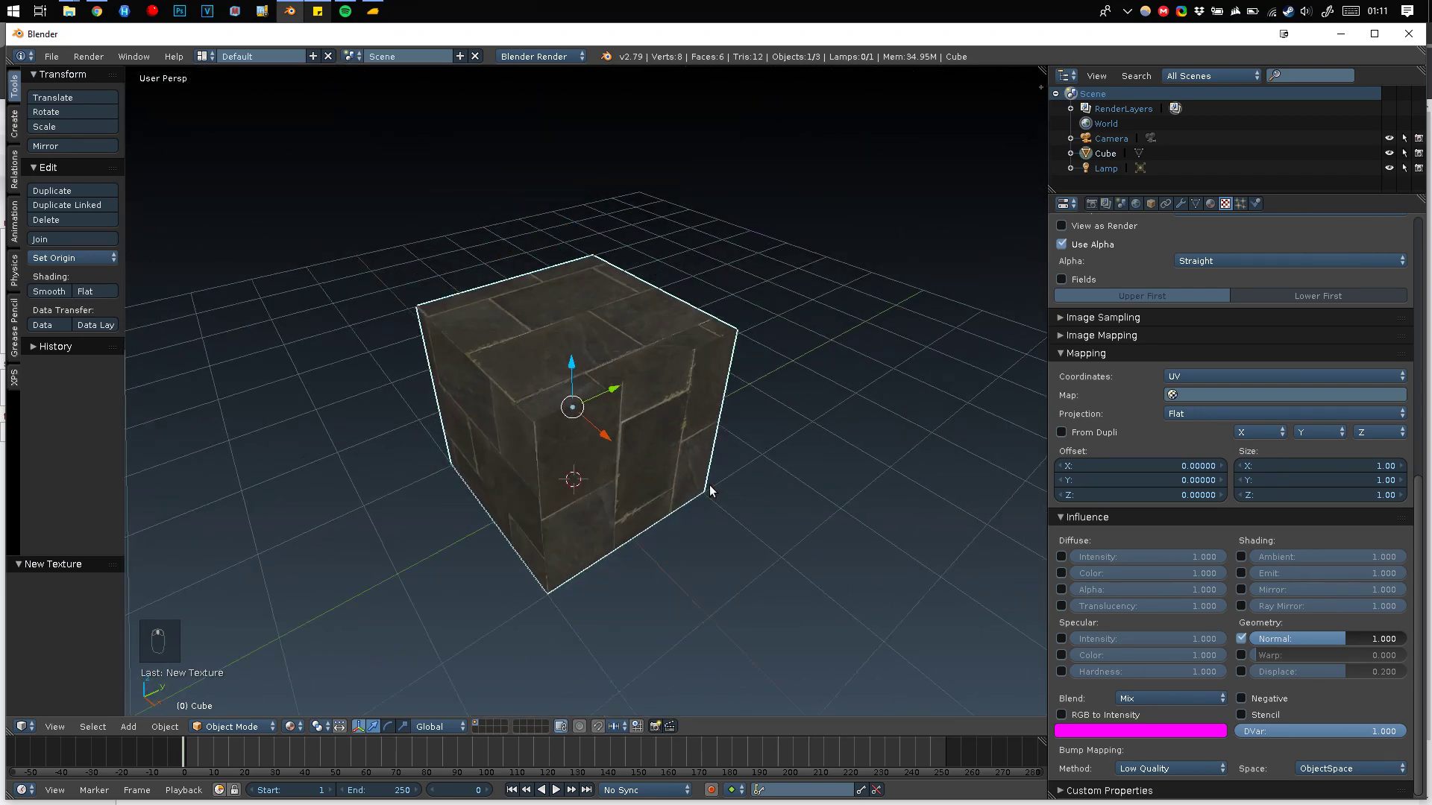
Add a third texture to the material and load pavement_parameter.png from the recently used Textures folder.
{"action": "scroll", "coordinate": [1371, 588], "scroll_direction": "up", "scroll_amount": 15}
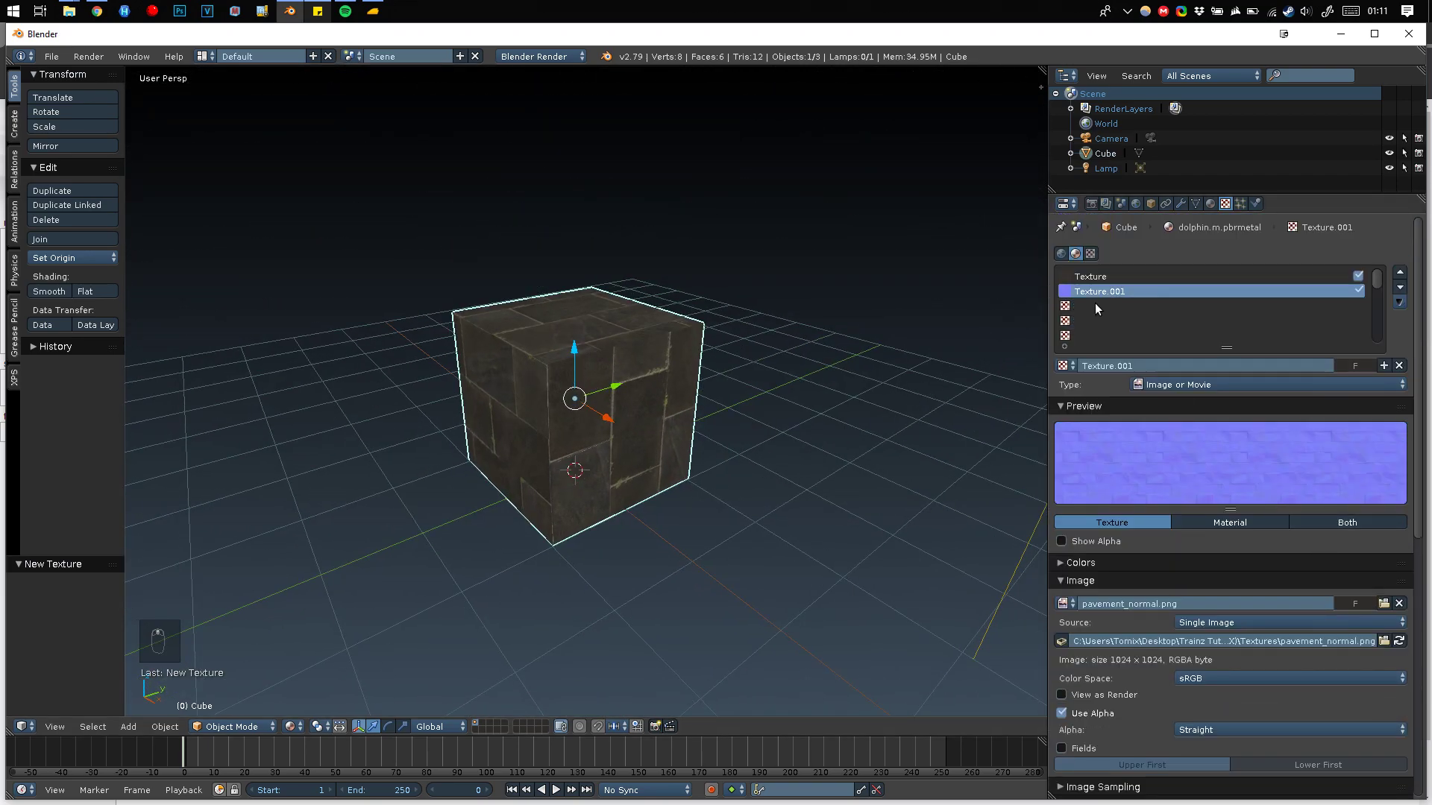
{"action": "left_click", "coordinate": [1095, 306]}
{"action": "left_click", "coordinate": [1177, 370]}
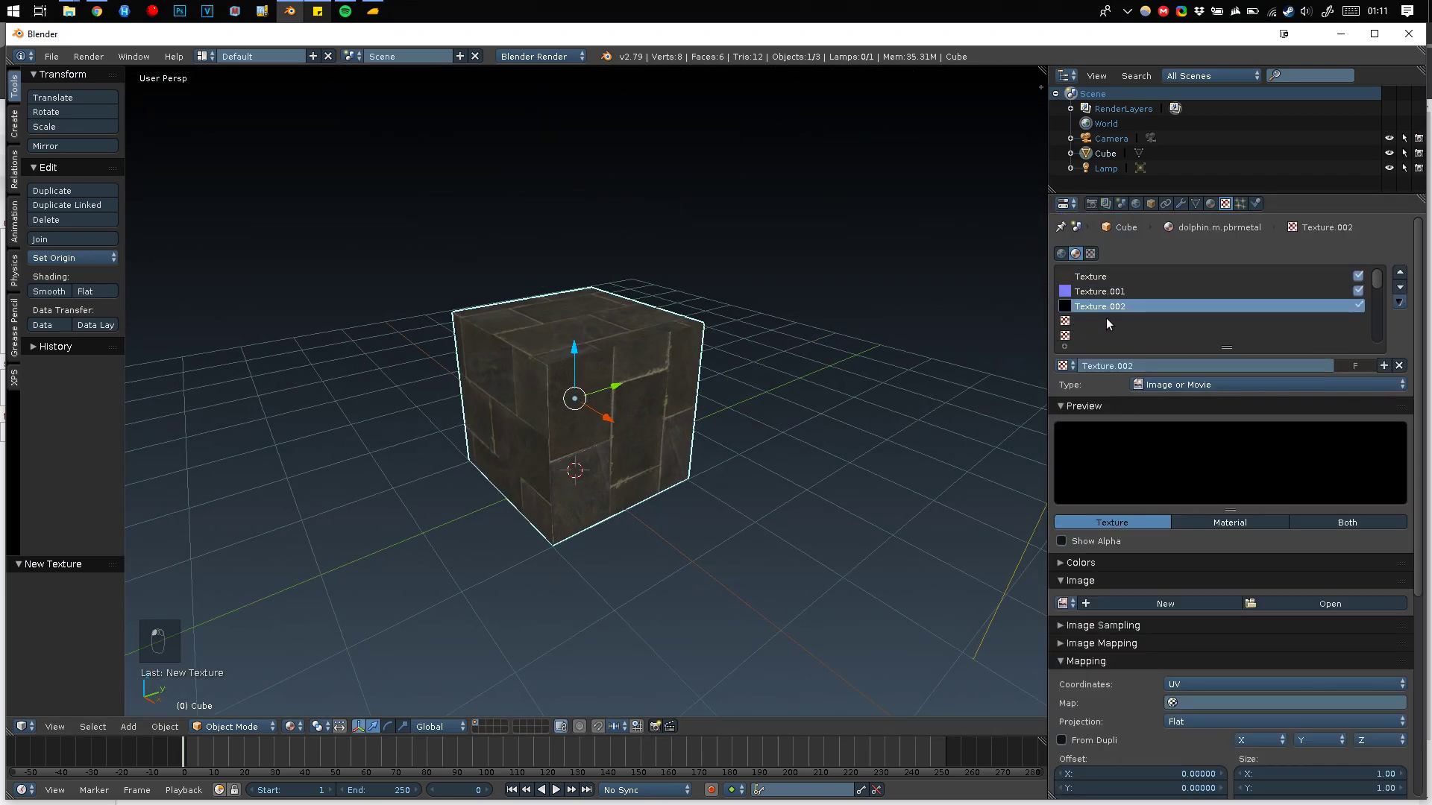
{"action": "left_click", "coordinate": [1286, 604]}
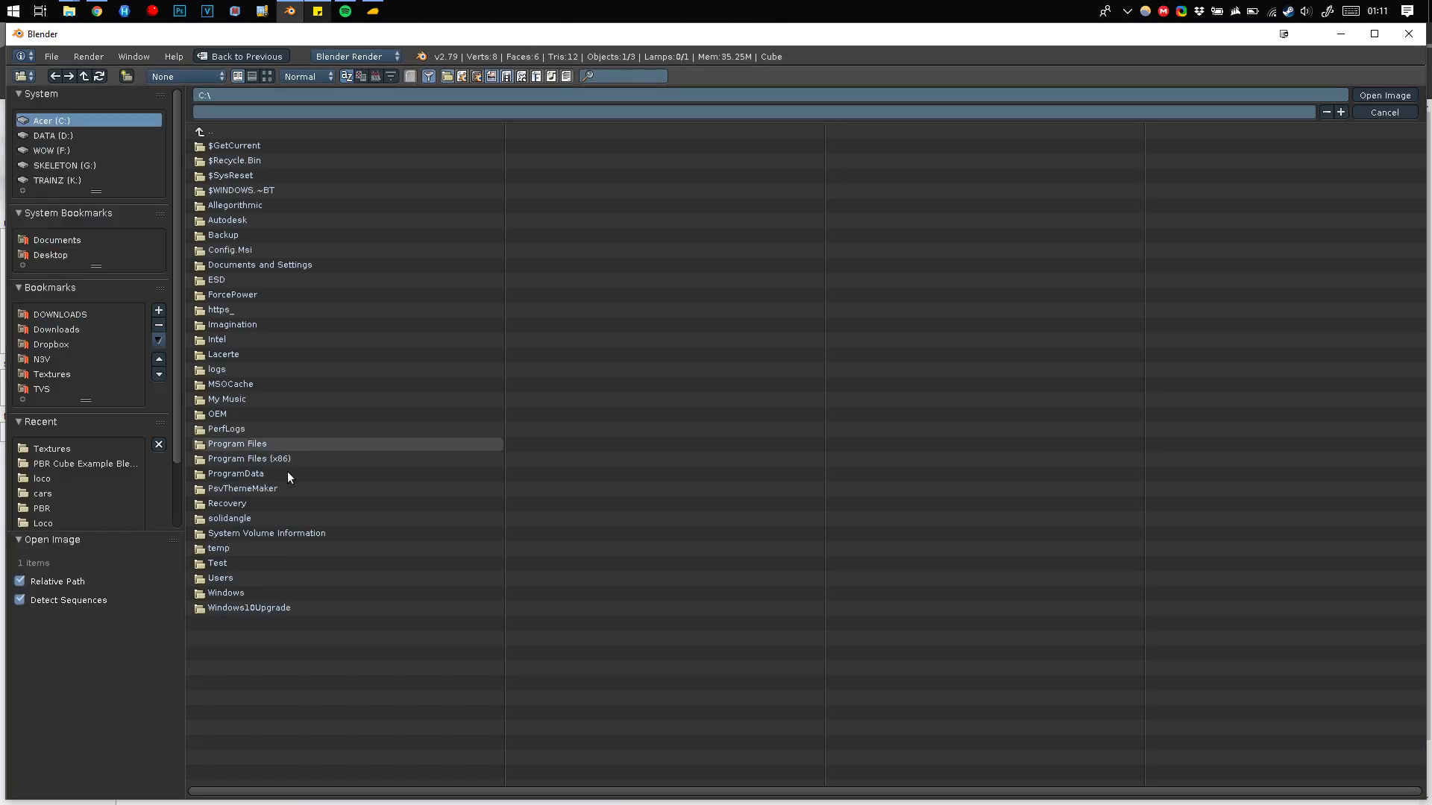
{"action": "left_click", "coordinate": [47, 449]}
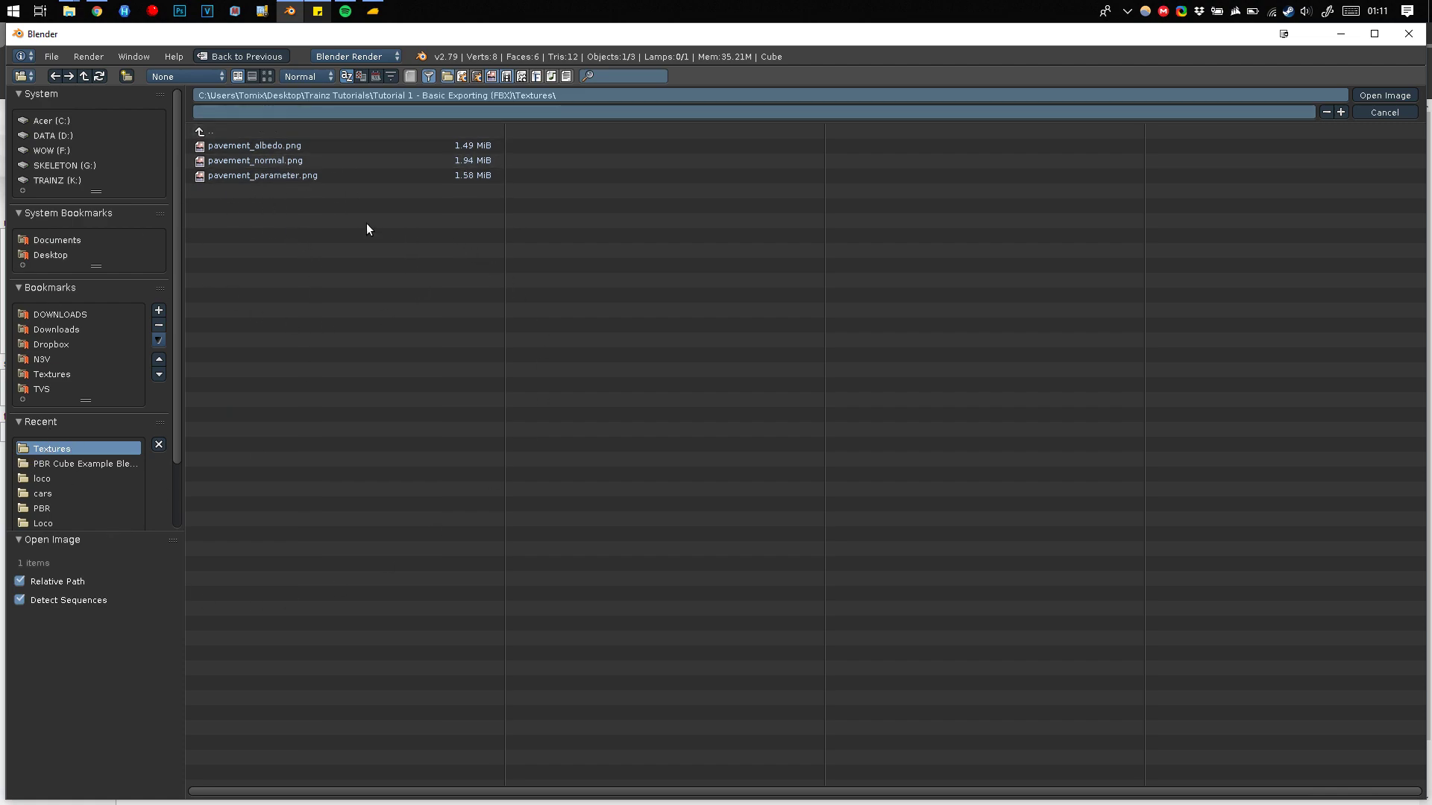
{"action": "double_click", "coordinate": [249, 177]}
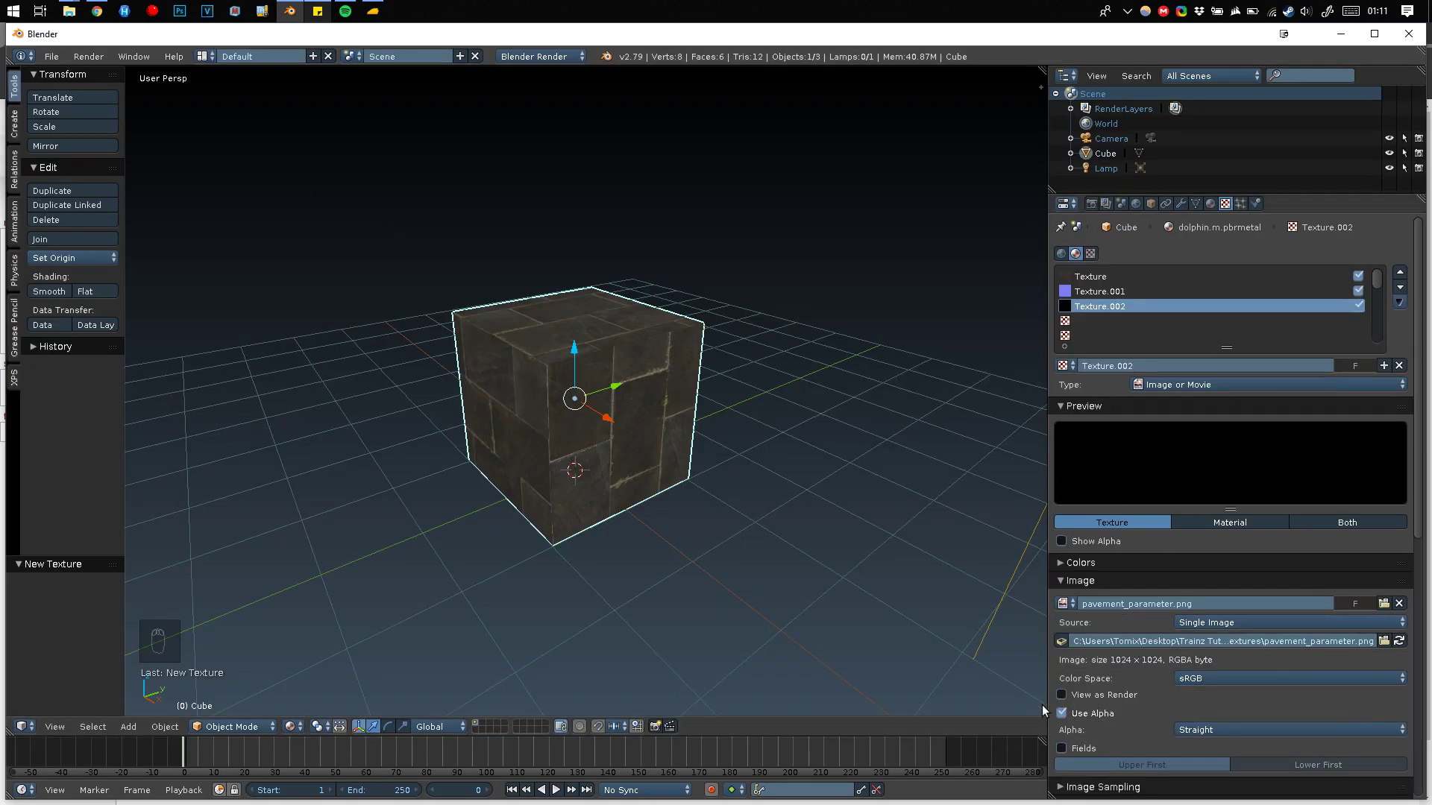
Turn off the parameter texture's diffuse Color influence and enable its specular Hardness influence.
{"action": "scroll", "coordinate": [1250, 670], "scroll_direction": "down", "scroll_amount": 8}
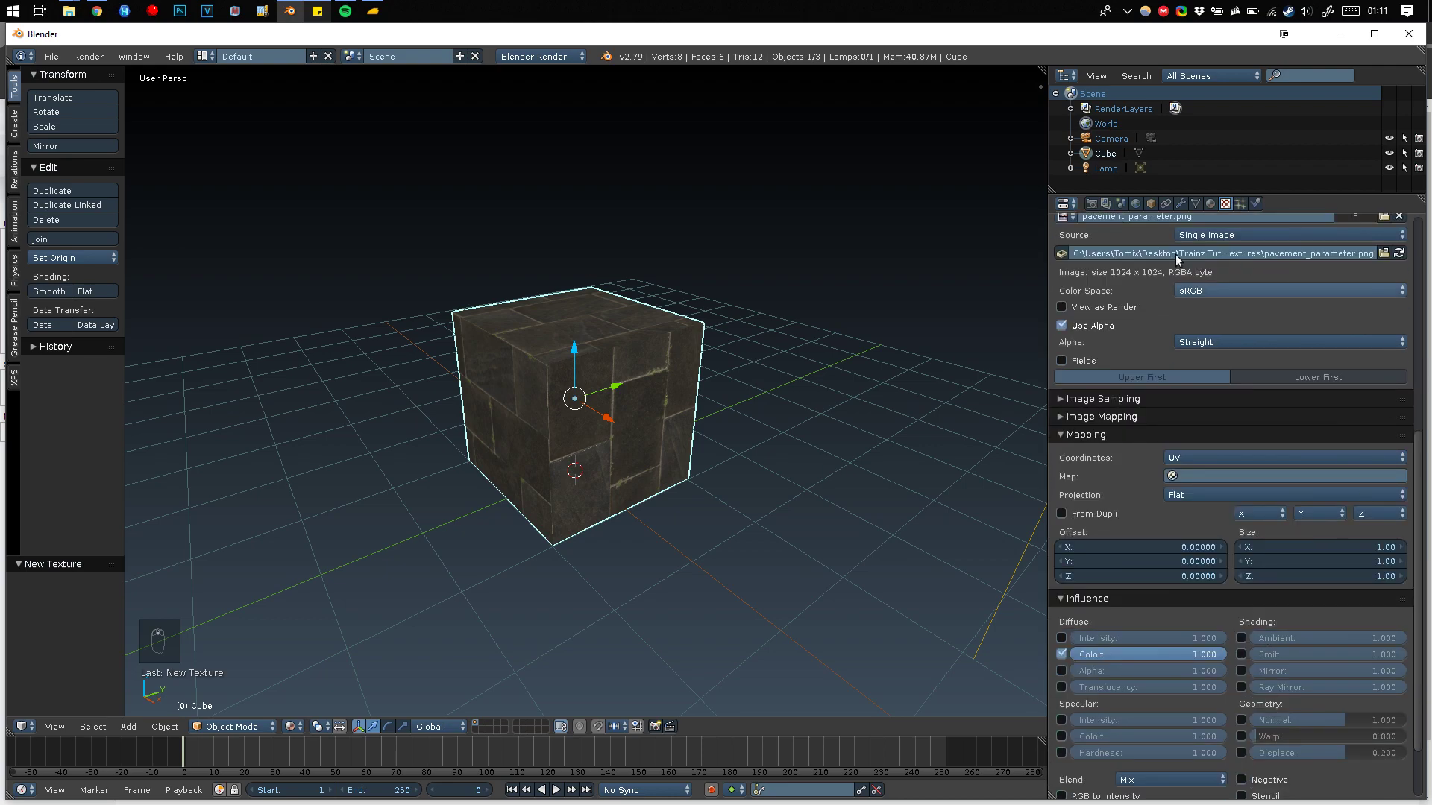
{"action": "left_click", "coordinate": [1062, 573]}
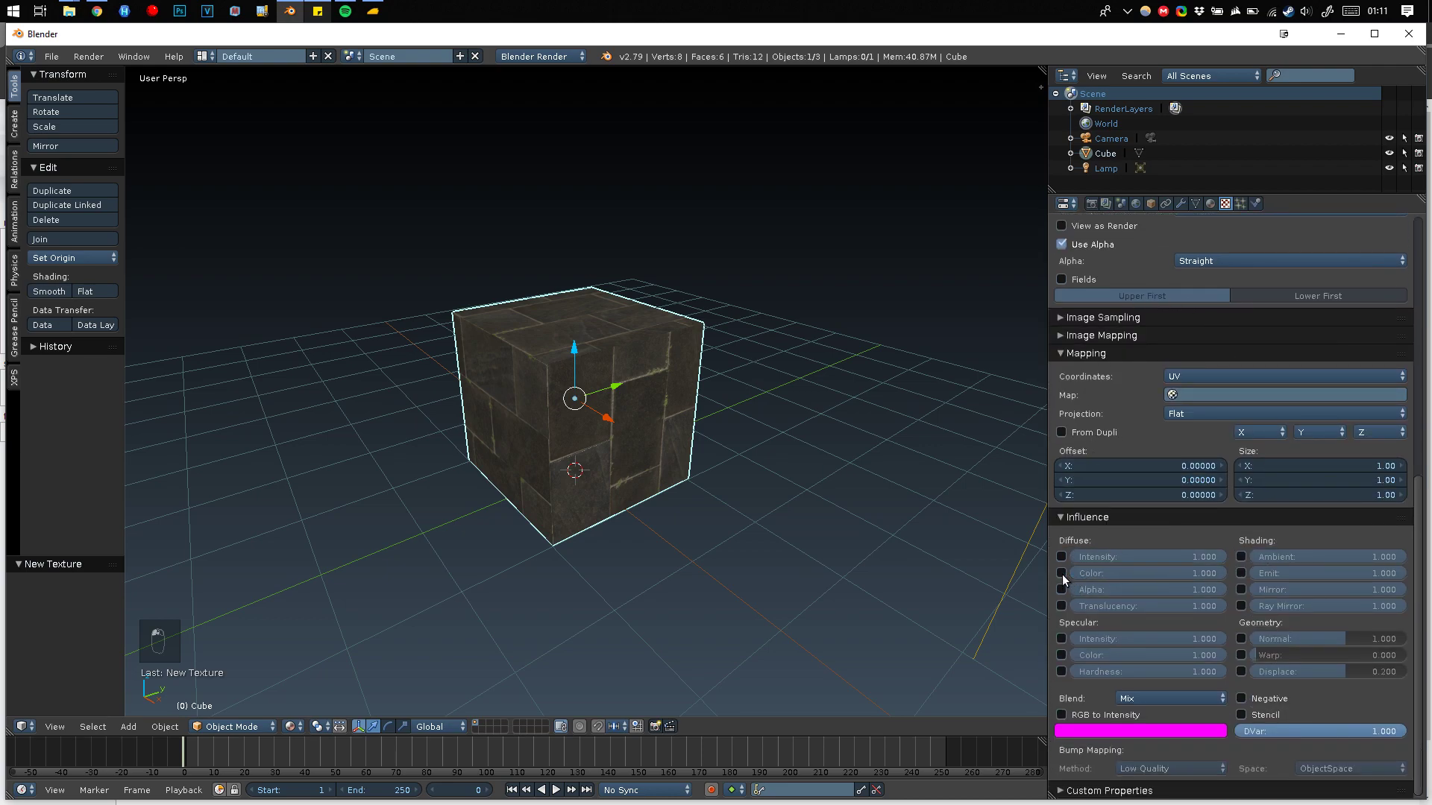
{"action": "left_click", "coordinate": [1060, 673]}
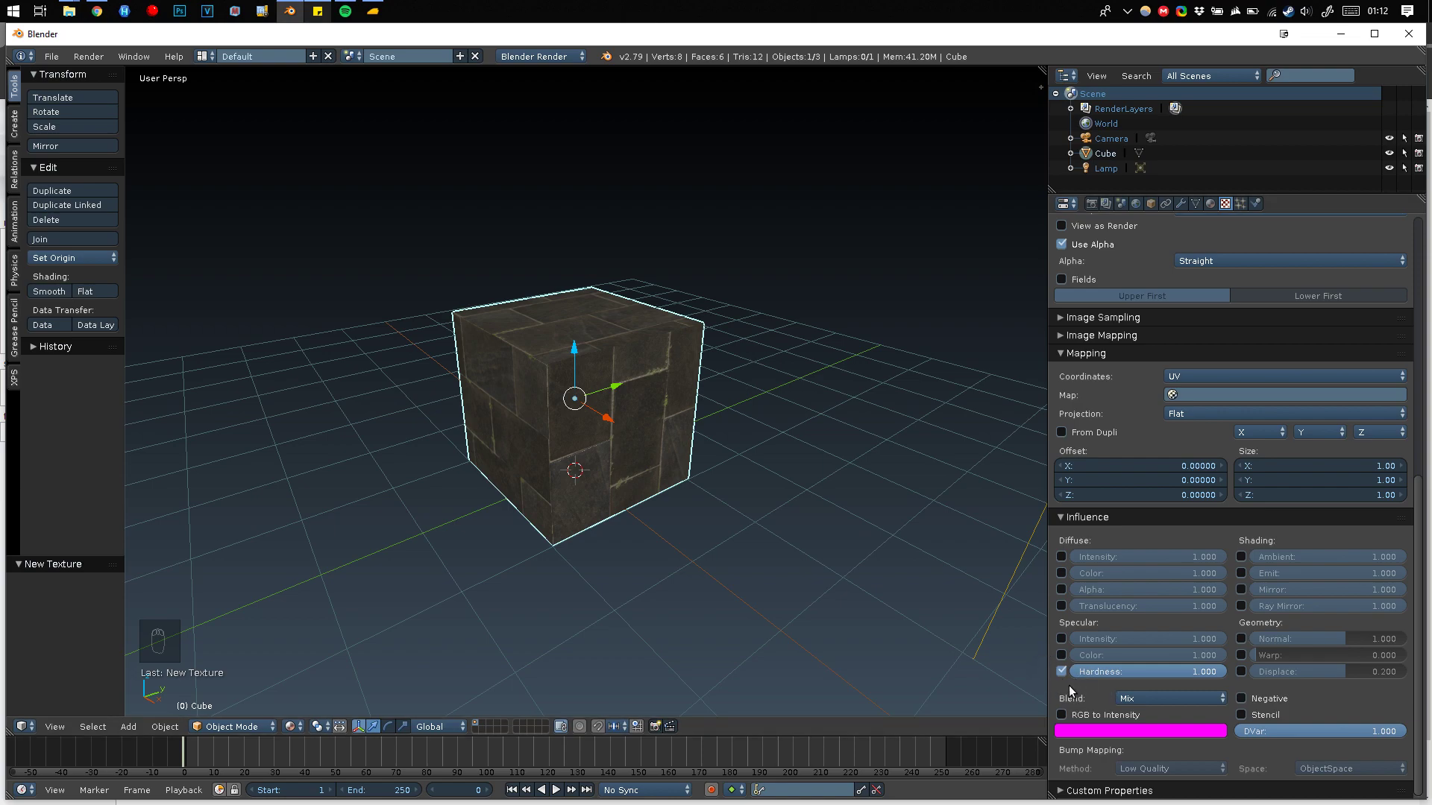
Toggle the parameter texture's specular Hardness influence again and return to the settings of the dolphin.m.pbrmetal material.
{"action": "scroll", "coordinate": [1113, 625], "scroll_direction": "up", "scroll_amount": 5}
{"action": "scroll", "coordinate": [1098, 632], "scroll_direction": "down", "scroll_amount": 5}
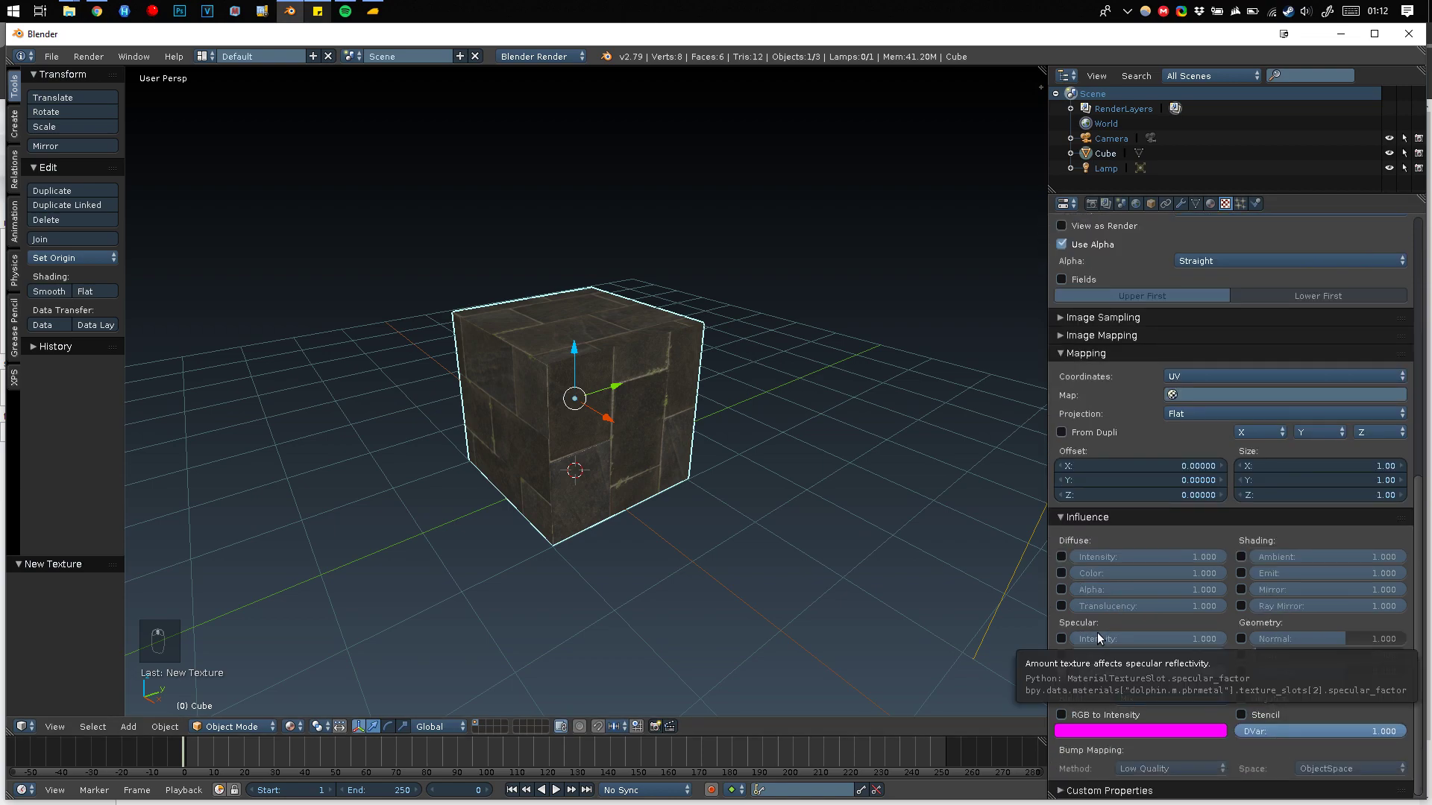
{"action": "left_click", "coordinate": [1061, 672]}
{"action": "scroll", "coordinate": [1098, 594], "scroll_direction": "up", "scroll_amount": 15}
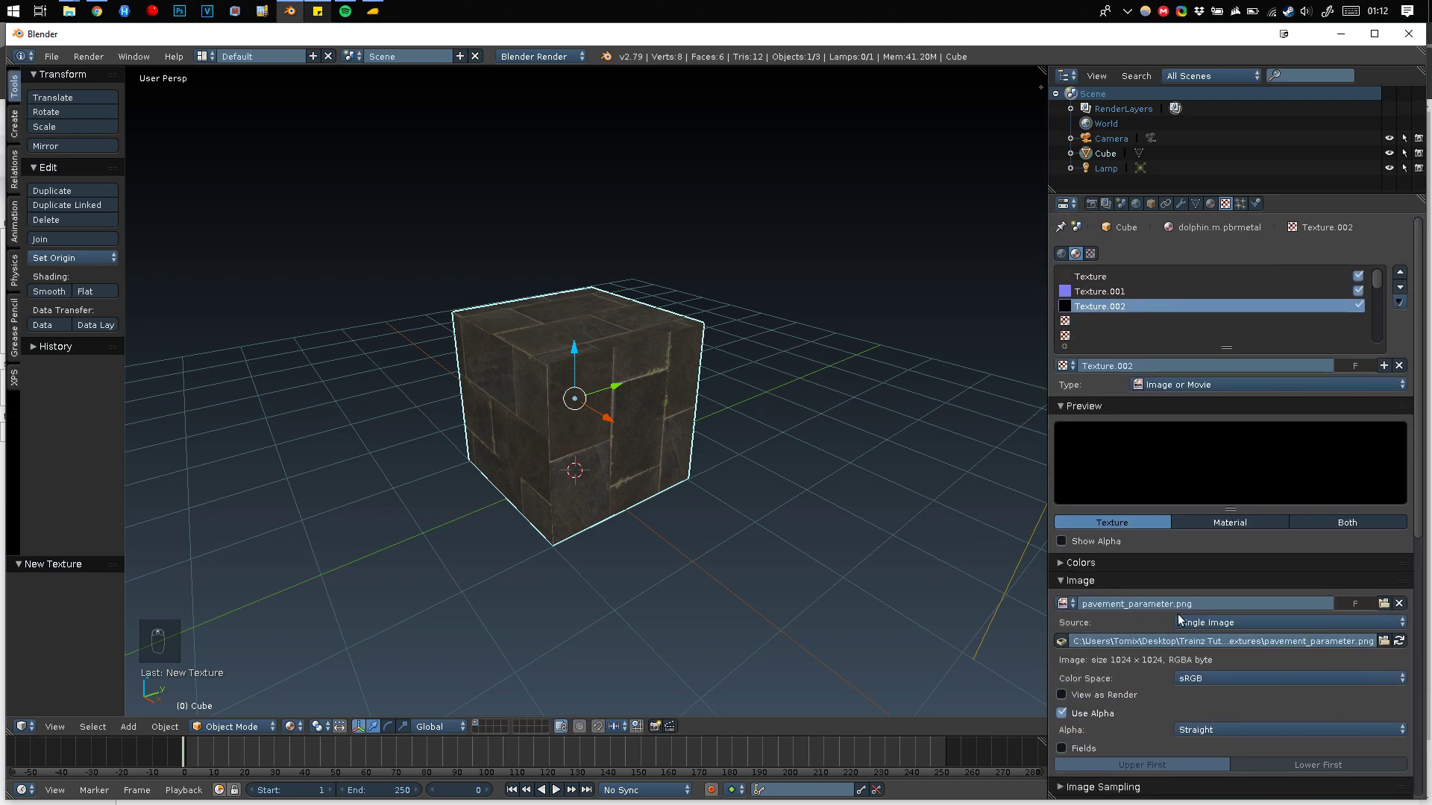
{"action": "left_click", "coordinate": [1212, 203]}
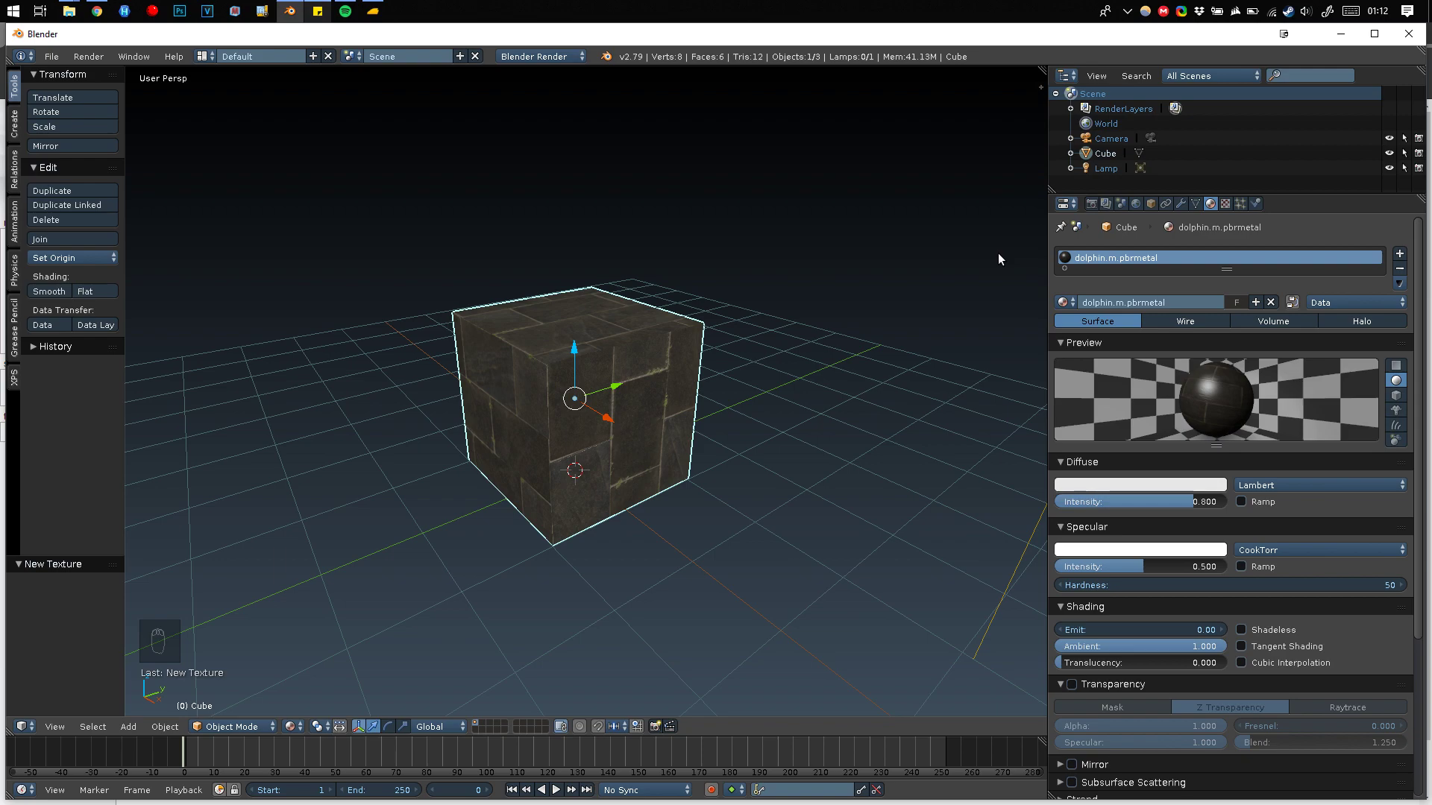
Save the scene as cube_lod0.blend in the tutorial's Asset\PBR Cube Example Blender folder.
{"action": "left_click", "coordinate": [54, 55]}
{"action": "left_click", "coordinate": [96, 185]}
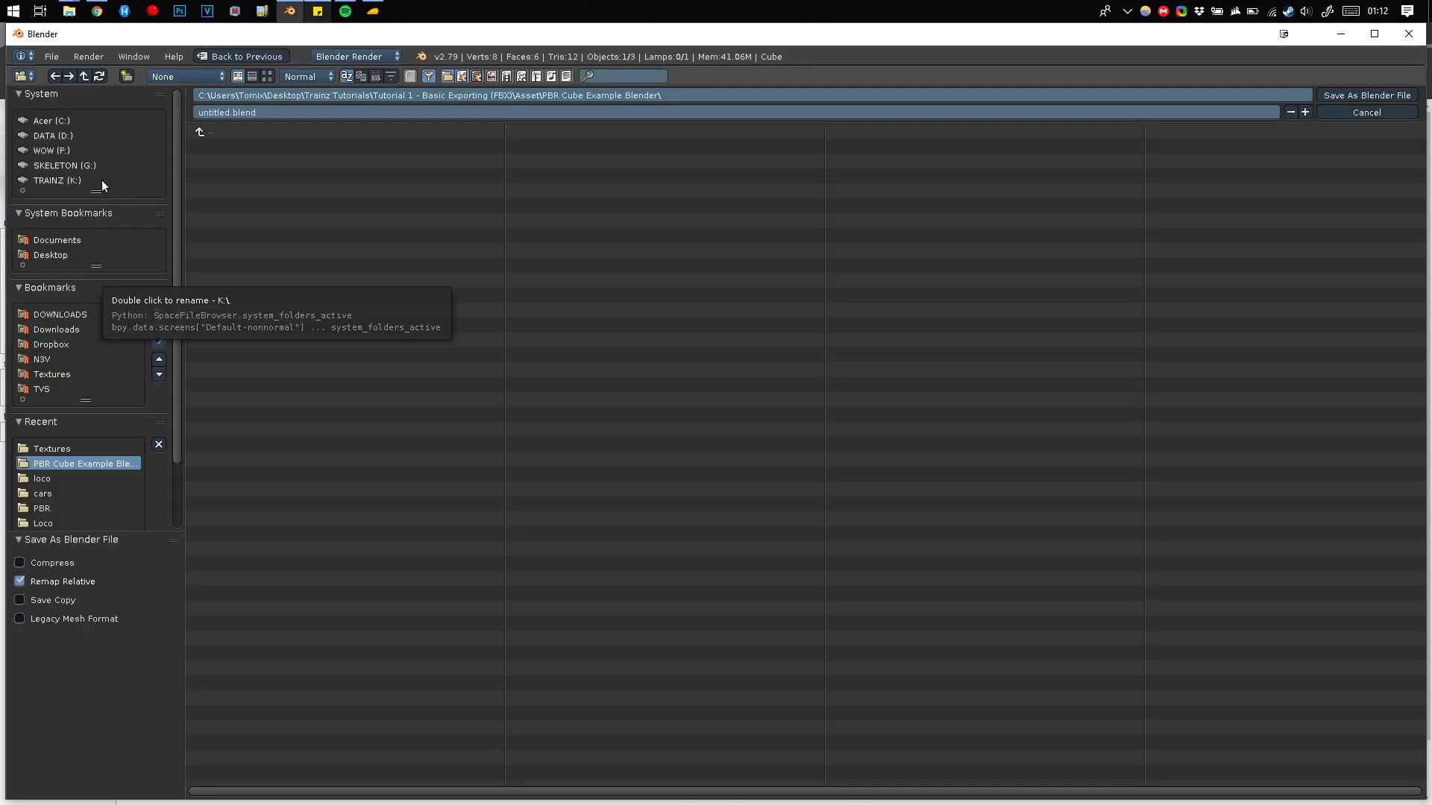
{"action": "left_click", "coordinate": [292, 132]}
{"action": "left_click", "coordinate": [256, 132]}
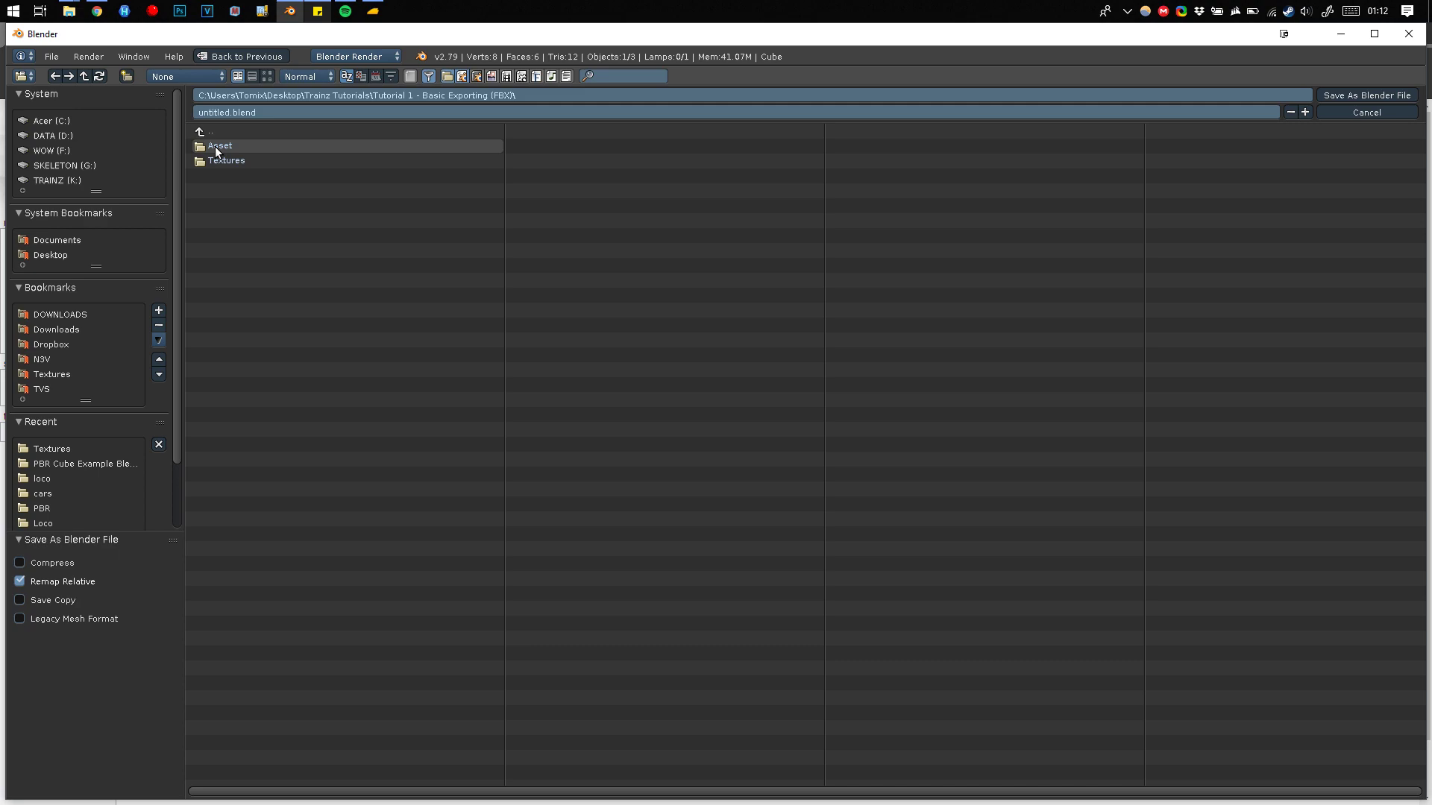
{"action": "double_click", "coordinate": [215, 146]}
{"action": "left_click", "coordinate": [220, 152]}
{"action": "left_click", "coordinate": [240, 113]}
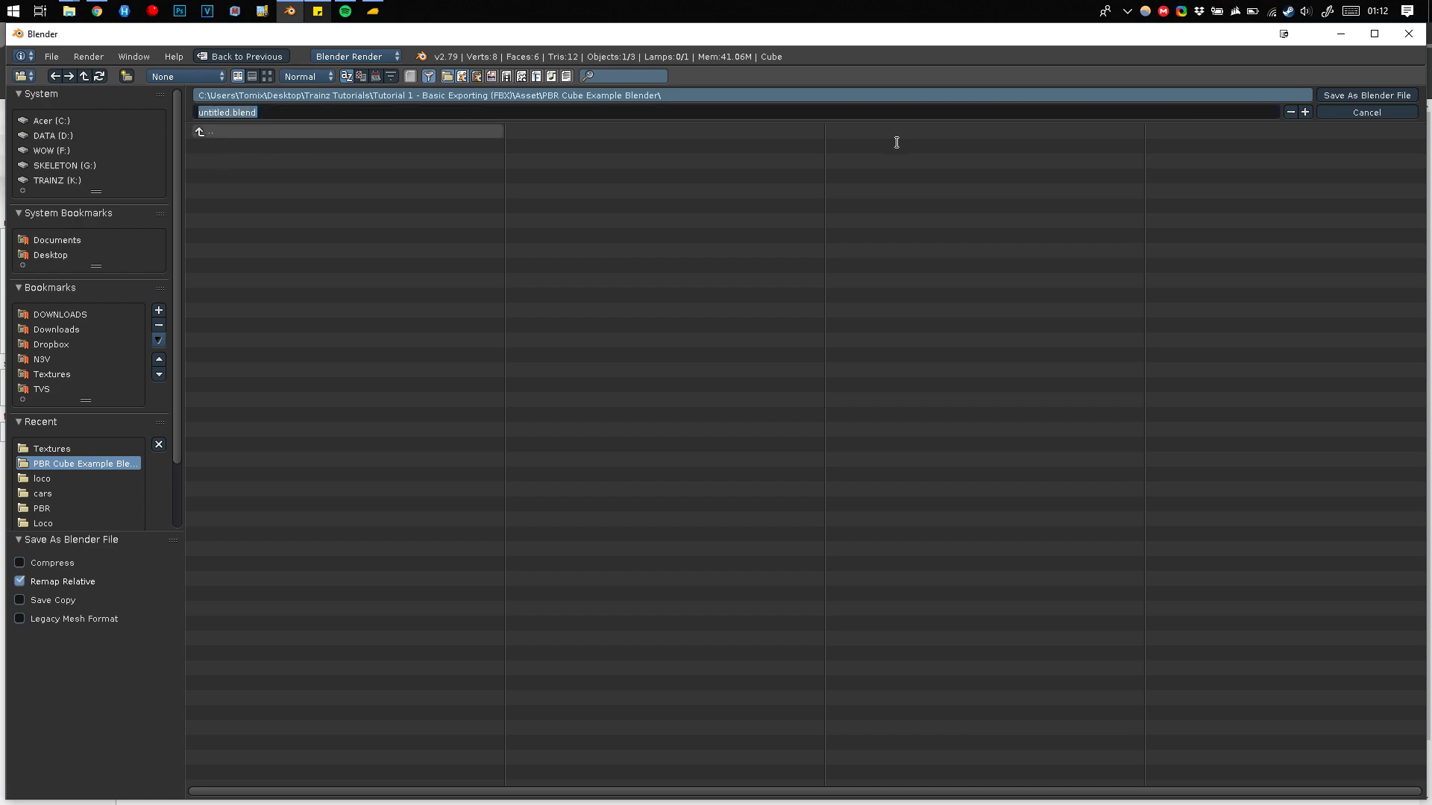
{"action": "type", "text": "cube_lod0"}
{"action": "key", "text": "Return"}
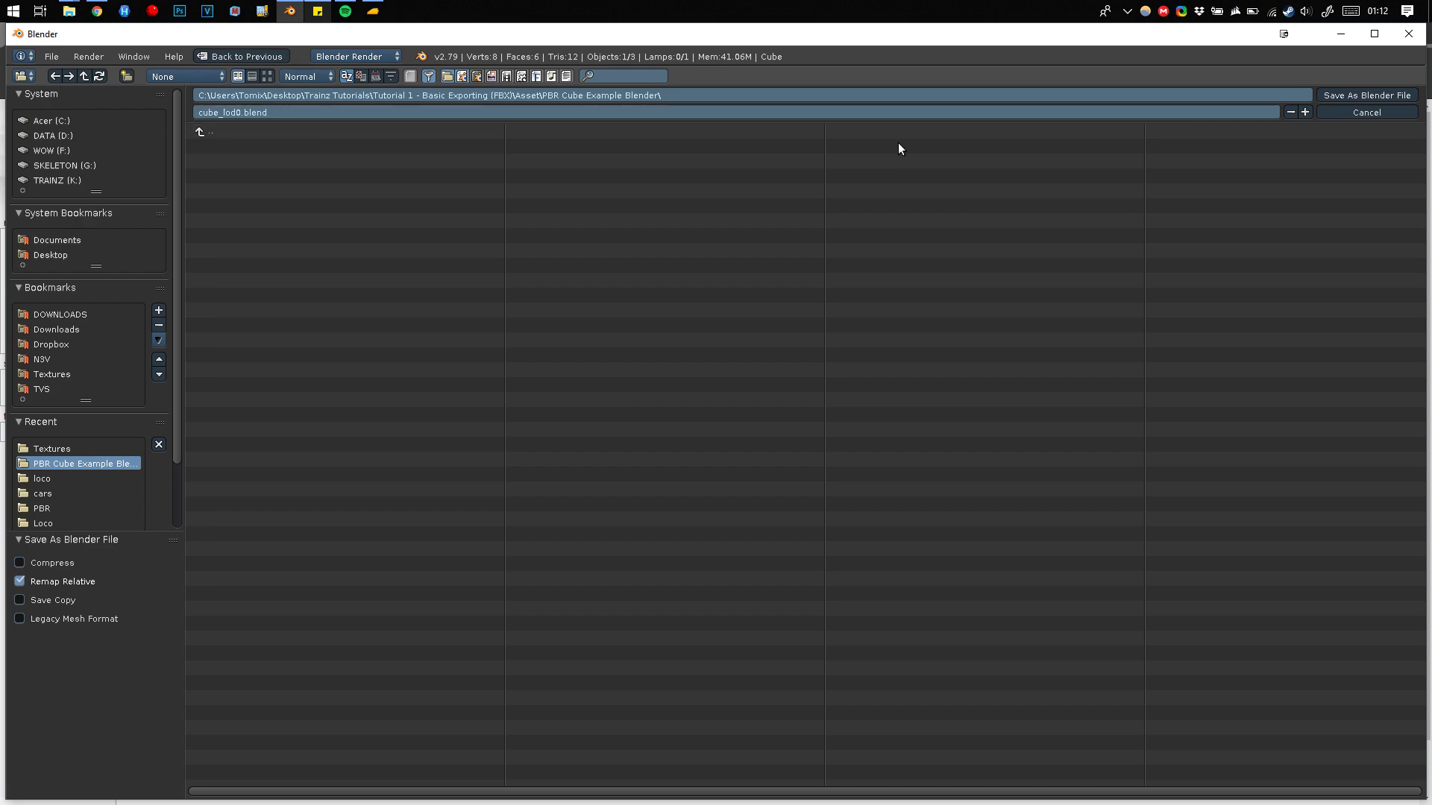
{"action": "key", "text": "Return"}
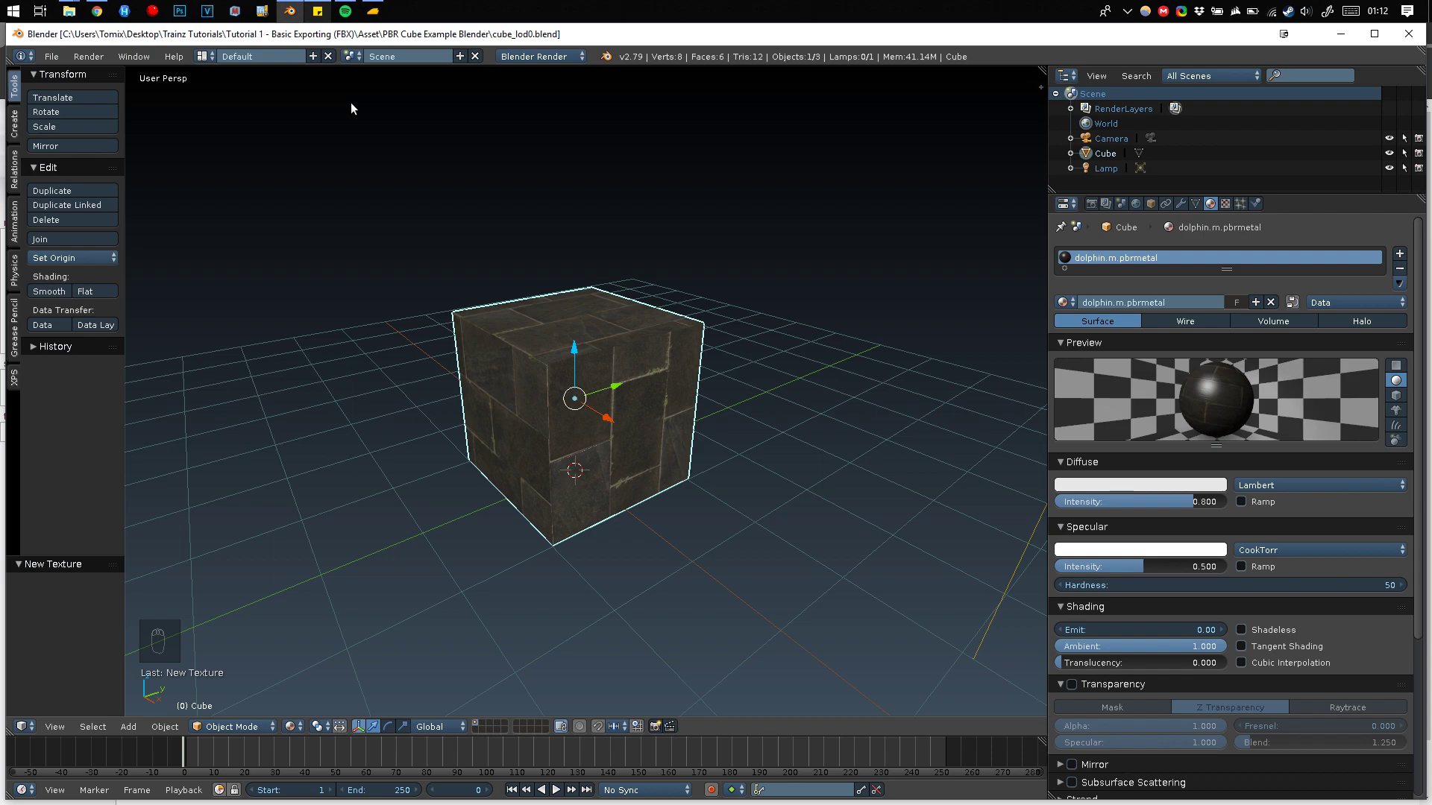
Start an FBX export of the scene and choose the PBR Cube Example Blender folder as its destination.
{"action": "left_click", "coordinate": [55, 58]}
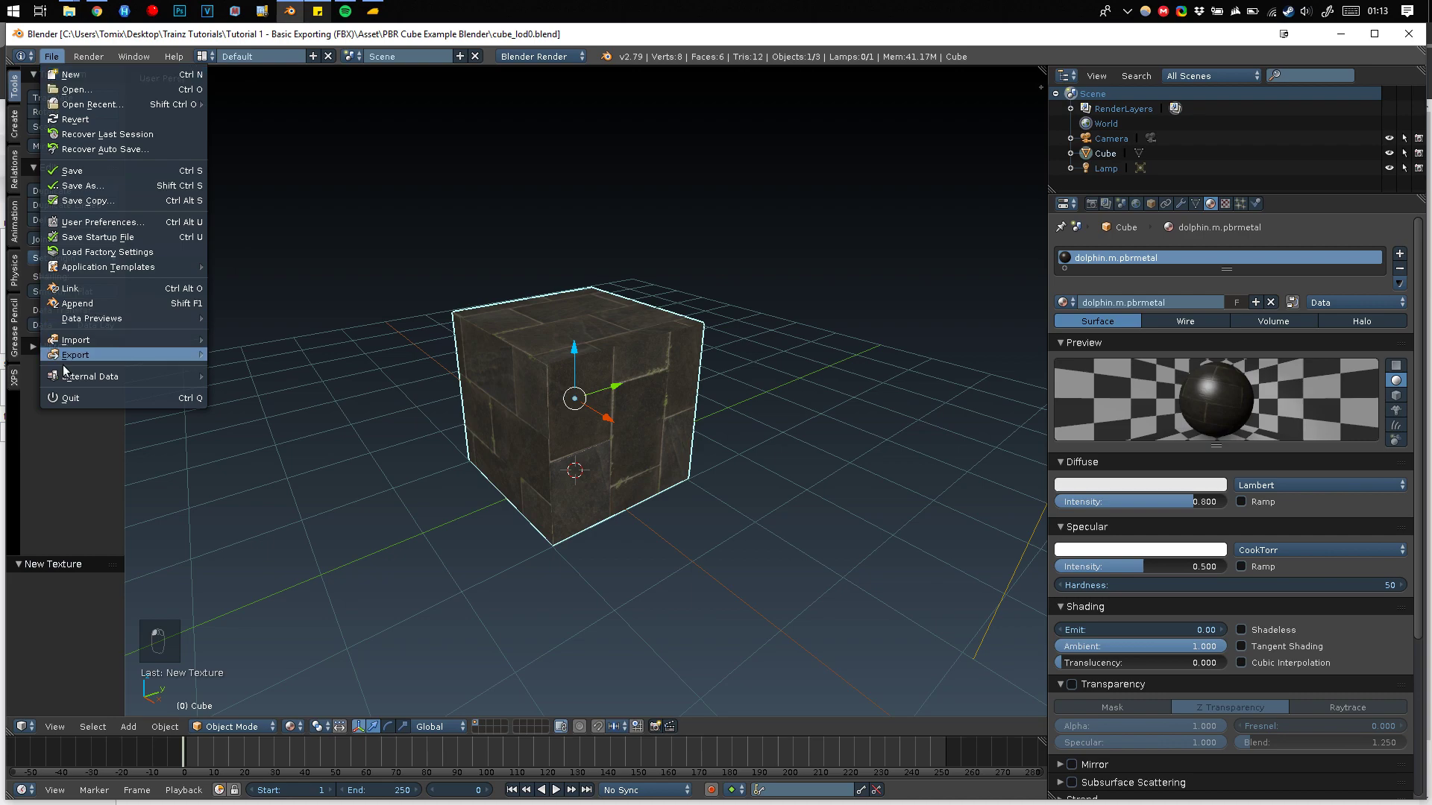
{"action": "mouse_move", "coordinate": [64, 358]}
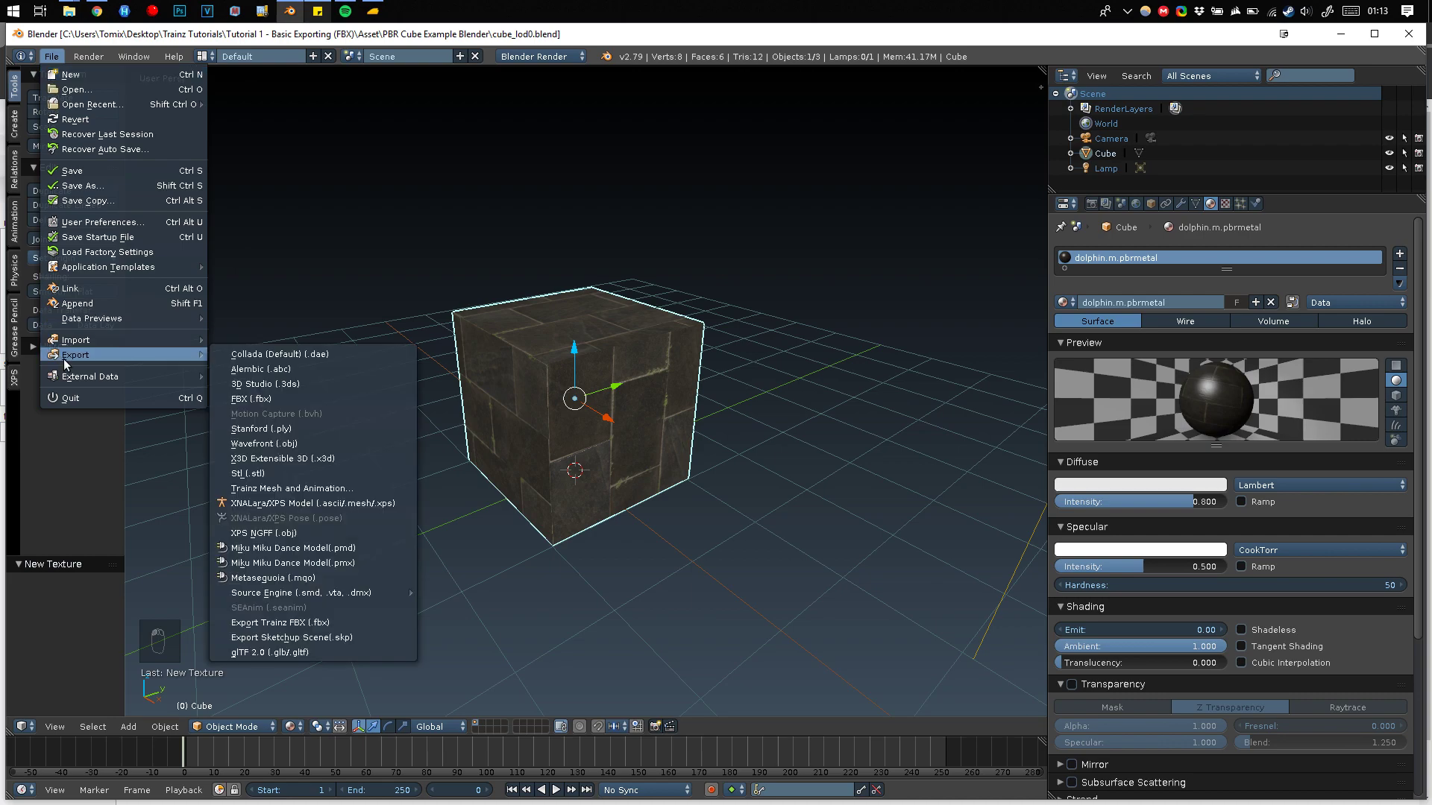
{"action": "left_click", "coordinate": [318, 400]}
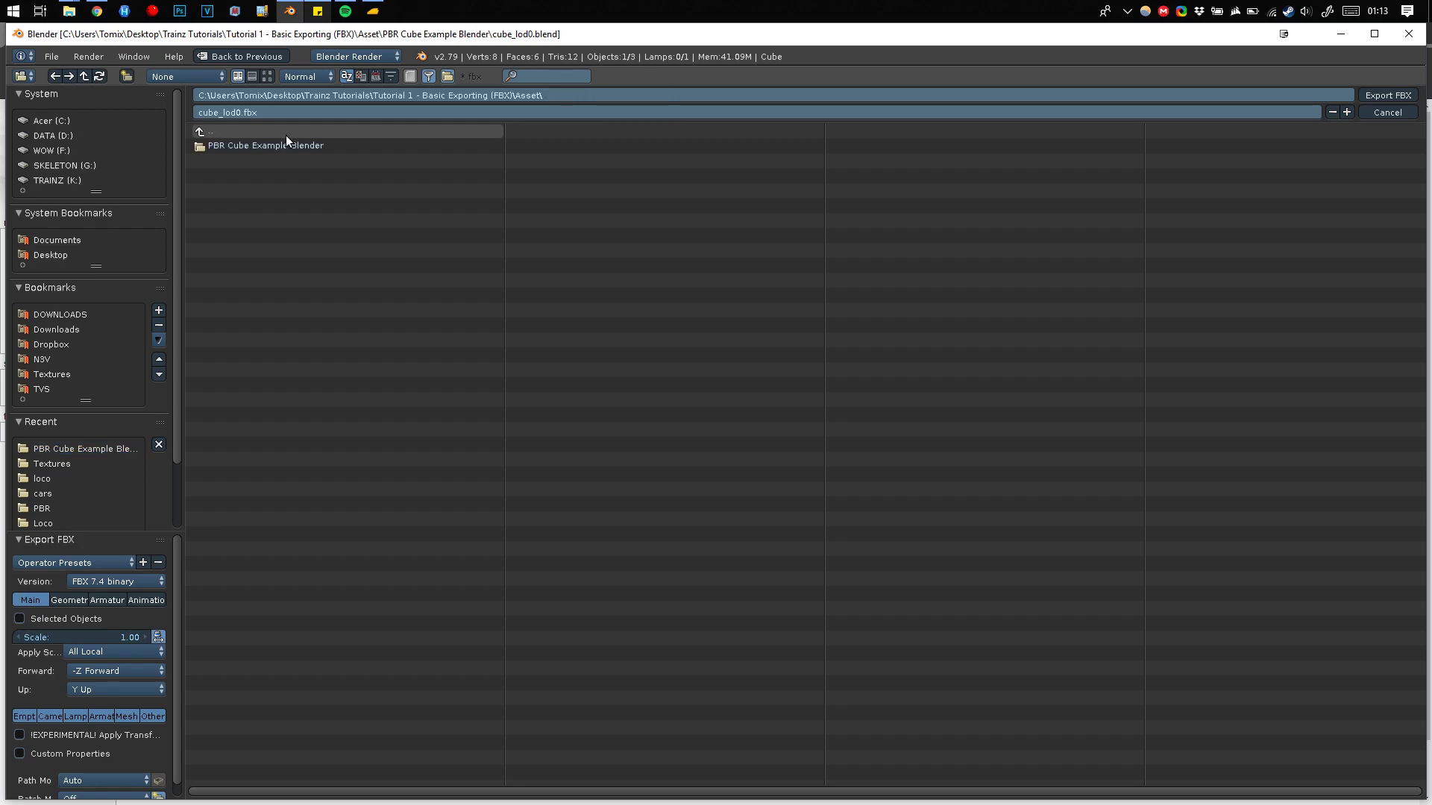
{"action": "left_click", "coordinate": [239, 147]}
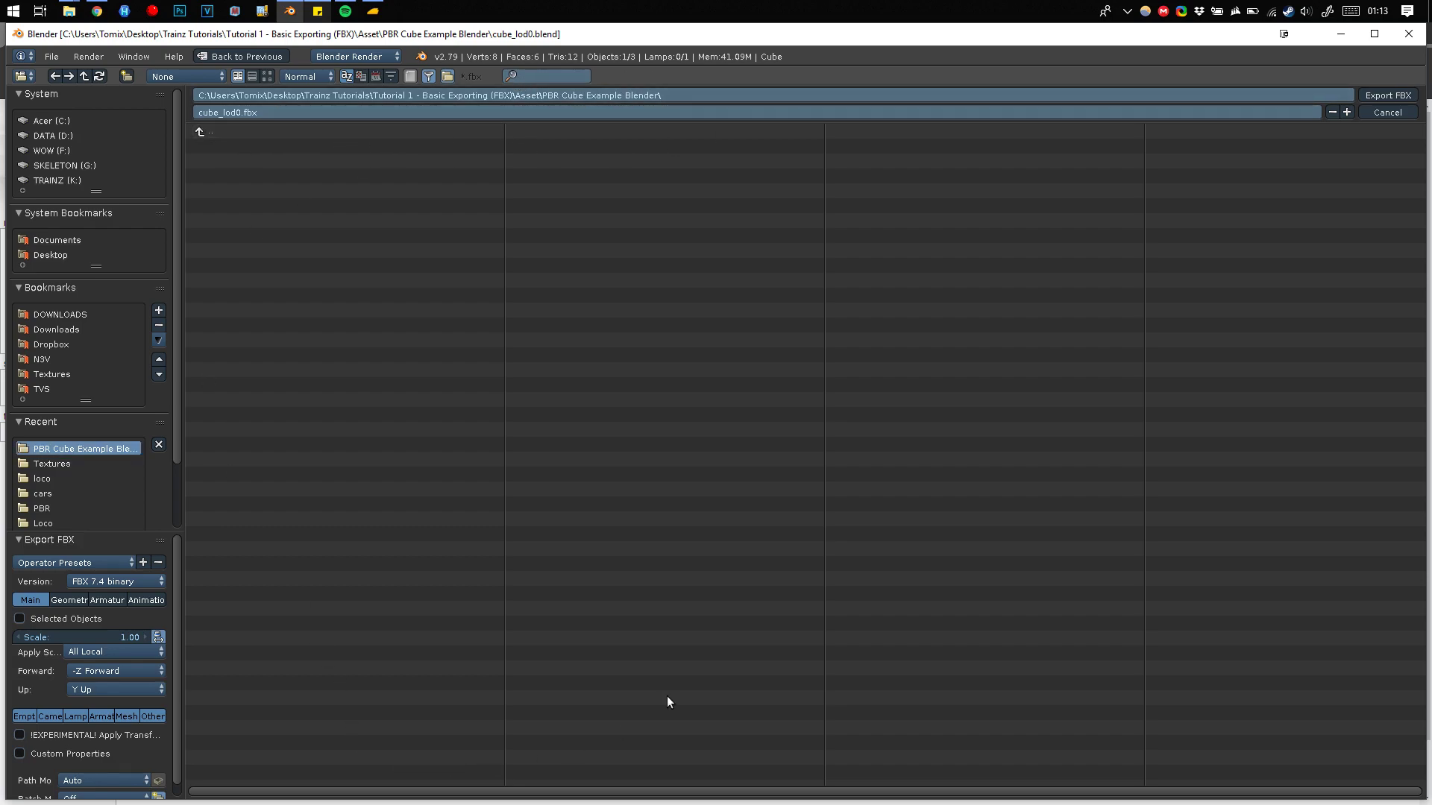
Set the FBX export's Apply Scalings to FBX All and enable the experimental Apply Transform and Custom Properties.
{"action": "scroll", "coordinate": [122, 682], "scroll_direction": "down", "scroll_amount": 1}
{"action": "scroll", "coordinate": [95, 588], "scroll_direction": "up", "scroll_amount": 1}
{"action": "left_click_drag", "start_coordinate": [58, 531], "coordinate": [59, 456]}
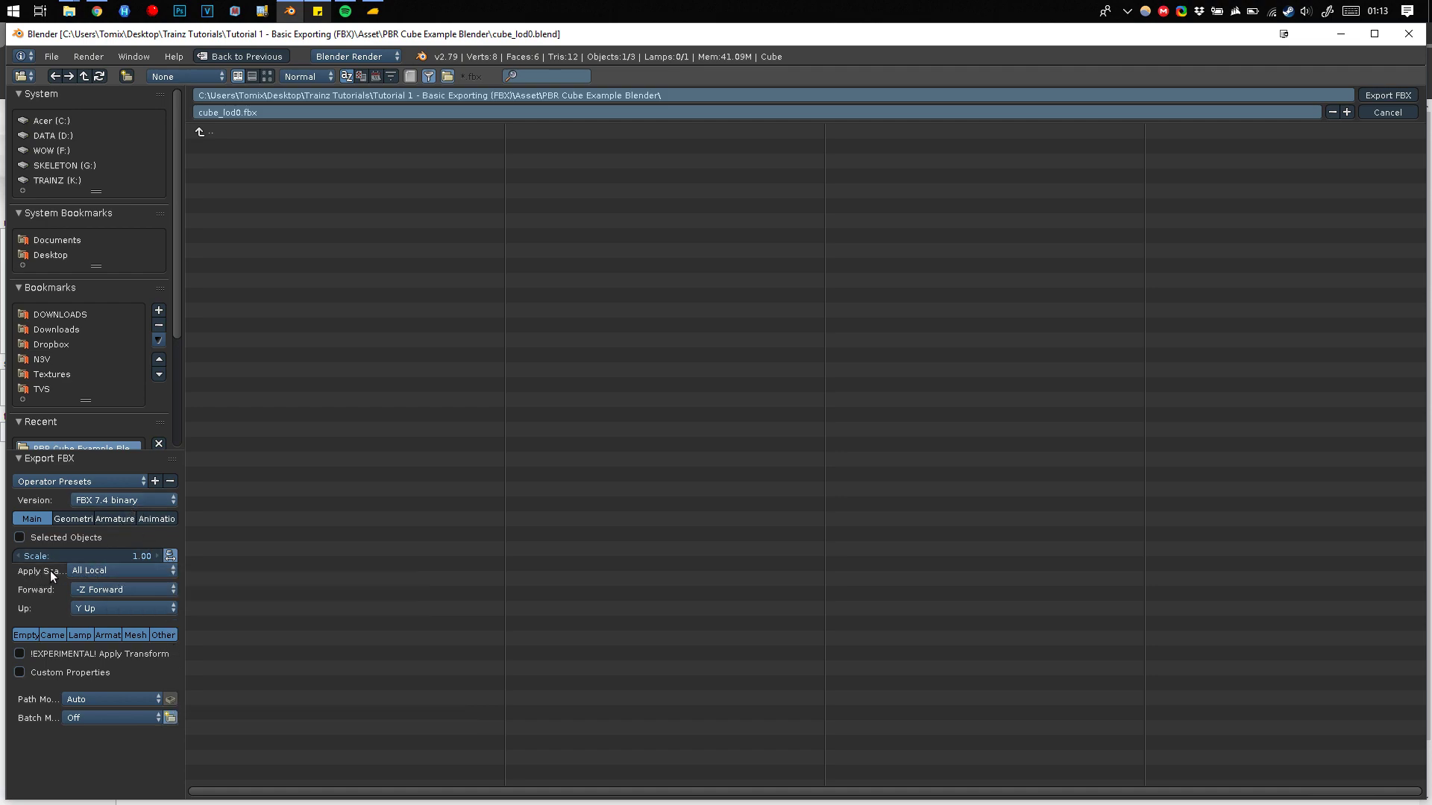
{"action": "left_click", "coordinate": [79, 572]}
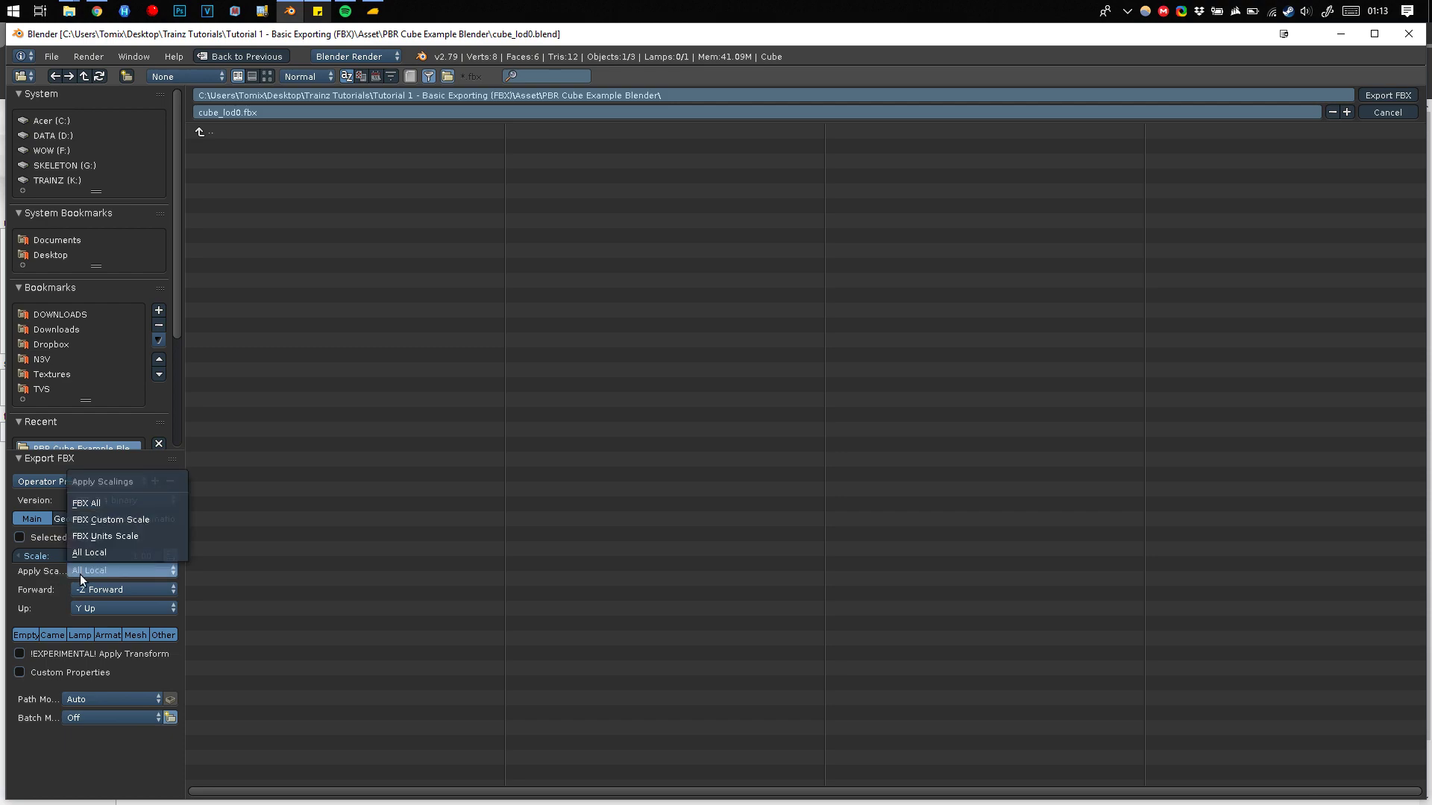
{"action": "left_click", "coordinate": [113, 505]}
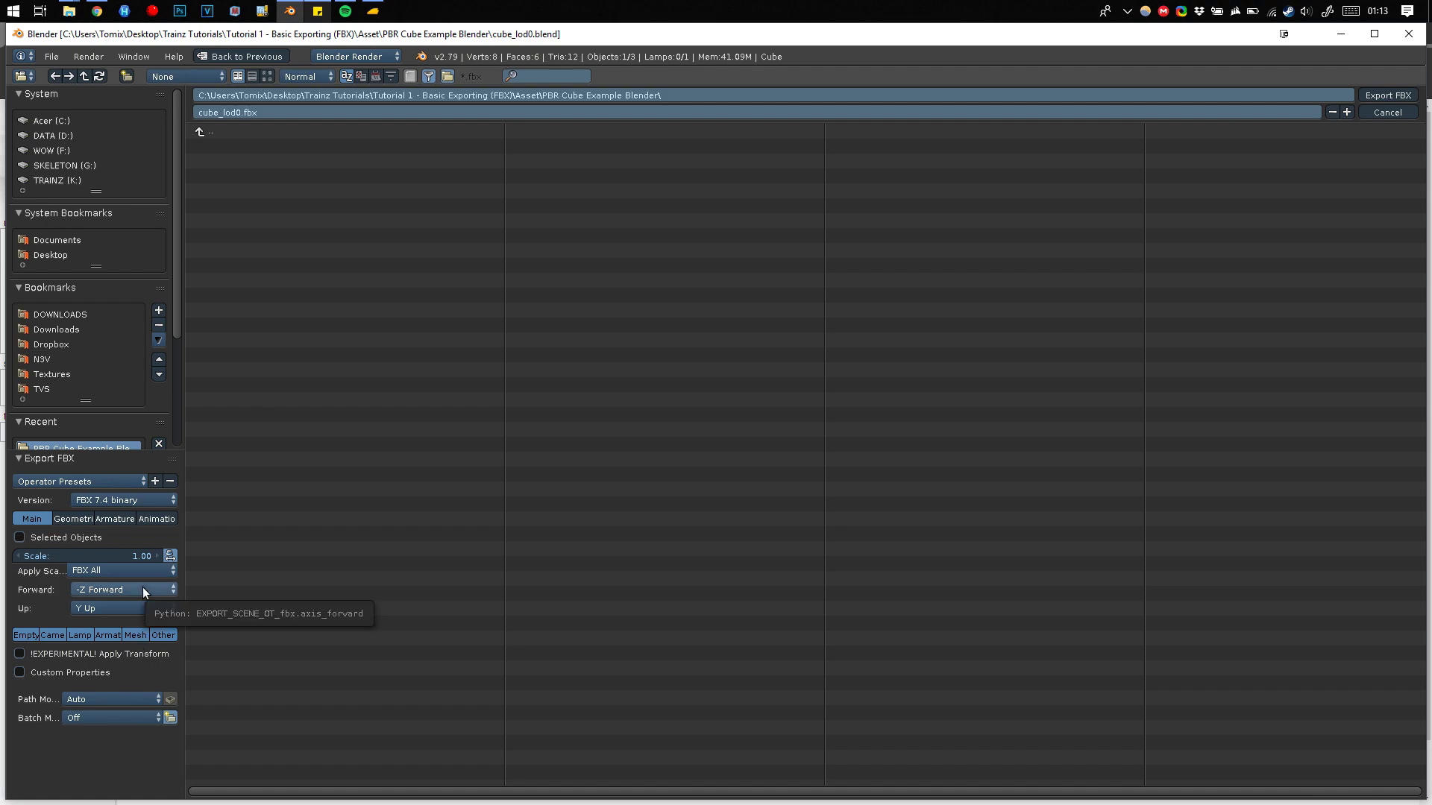
{"action": "left_click", "coordinate": [93, 652]}
{"action": "left_click", "coordinate": [70, 674]}
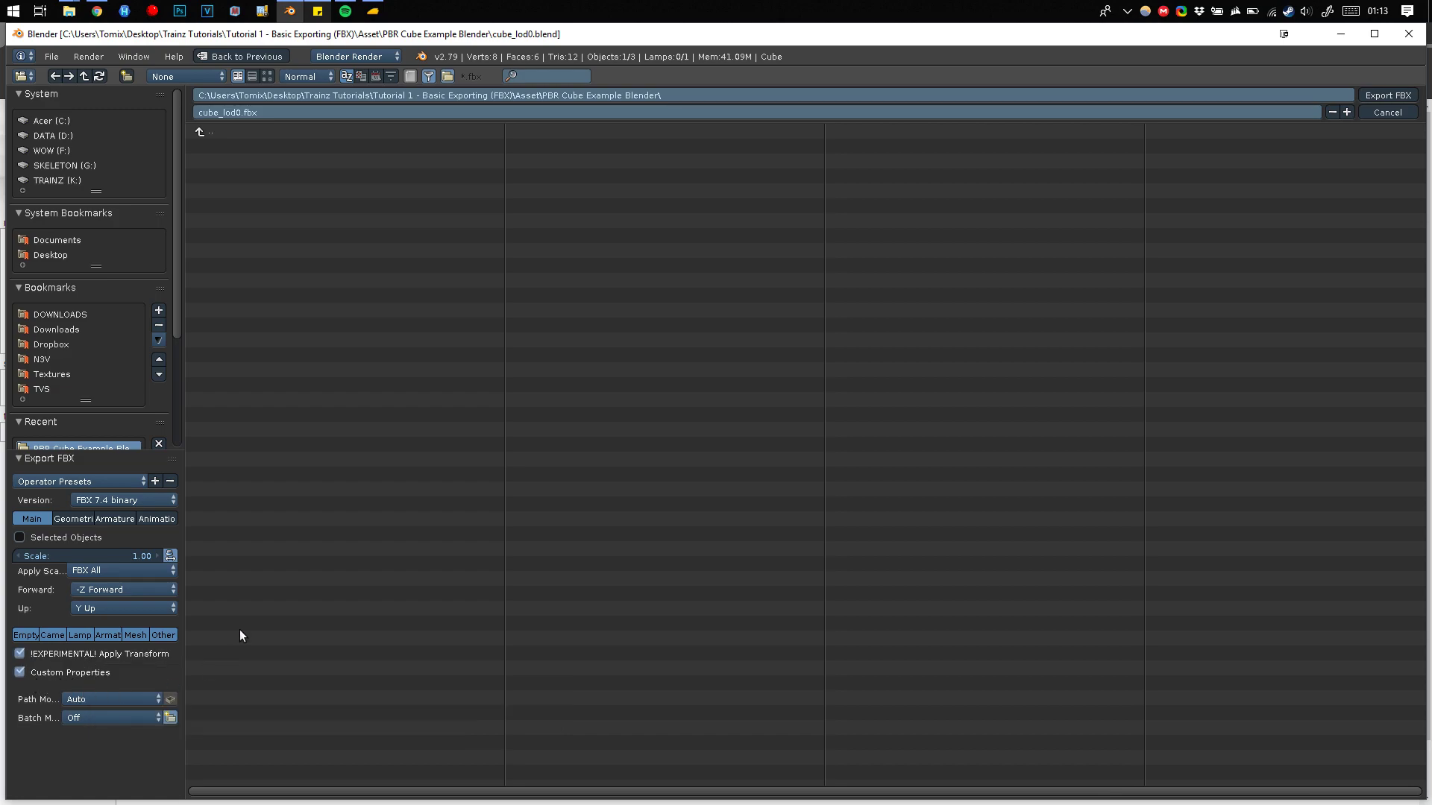
Set the export axes to Y Forward and Z Up, and limit it to selected objects of type Empty, Armature and Mesh.
{"action": "left_click", "coordinate": [97, 589]}
{"action": "left_click", "coordinate": [88, 555]}
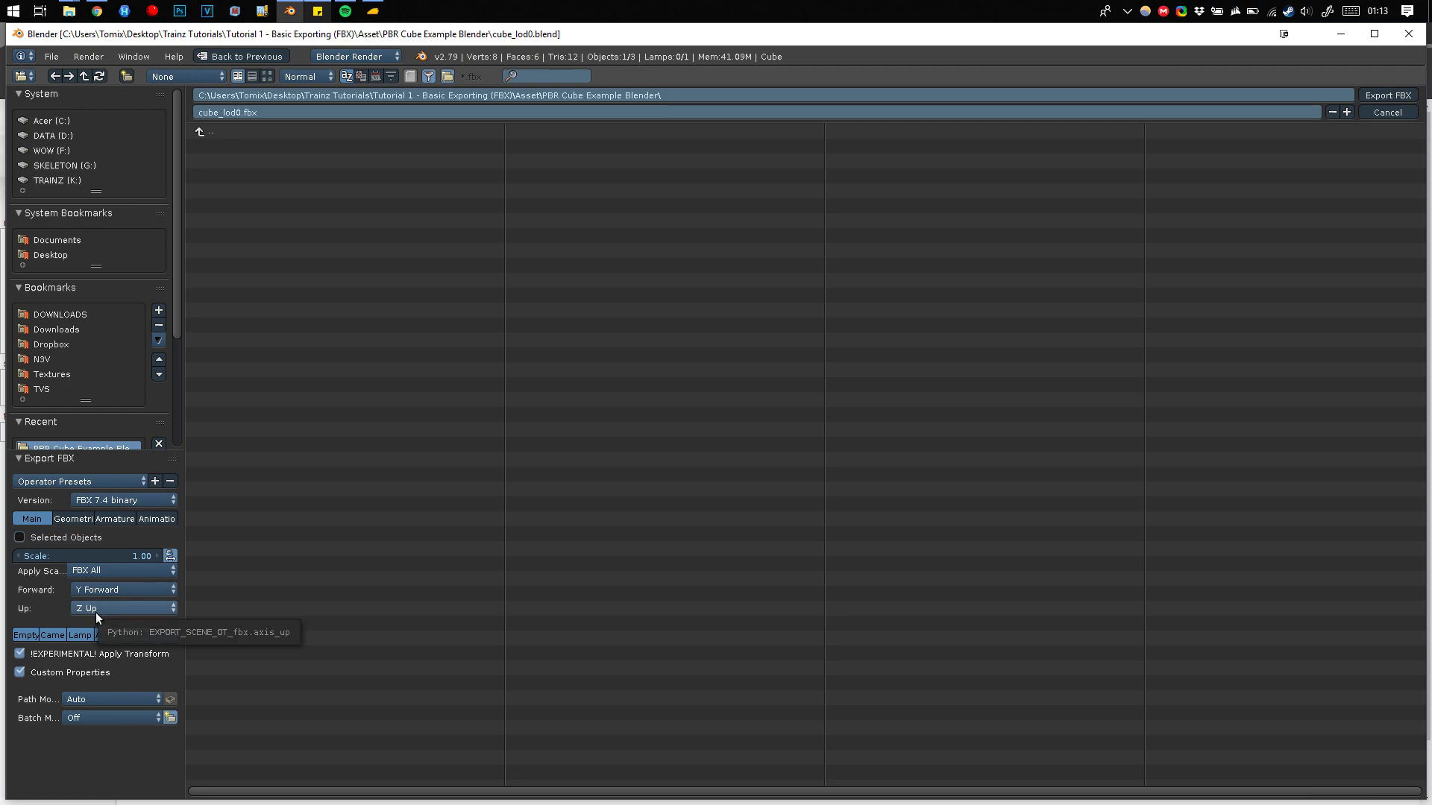
{"action": "left_click", "coordinate": [60, 543]}
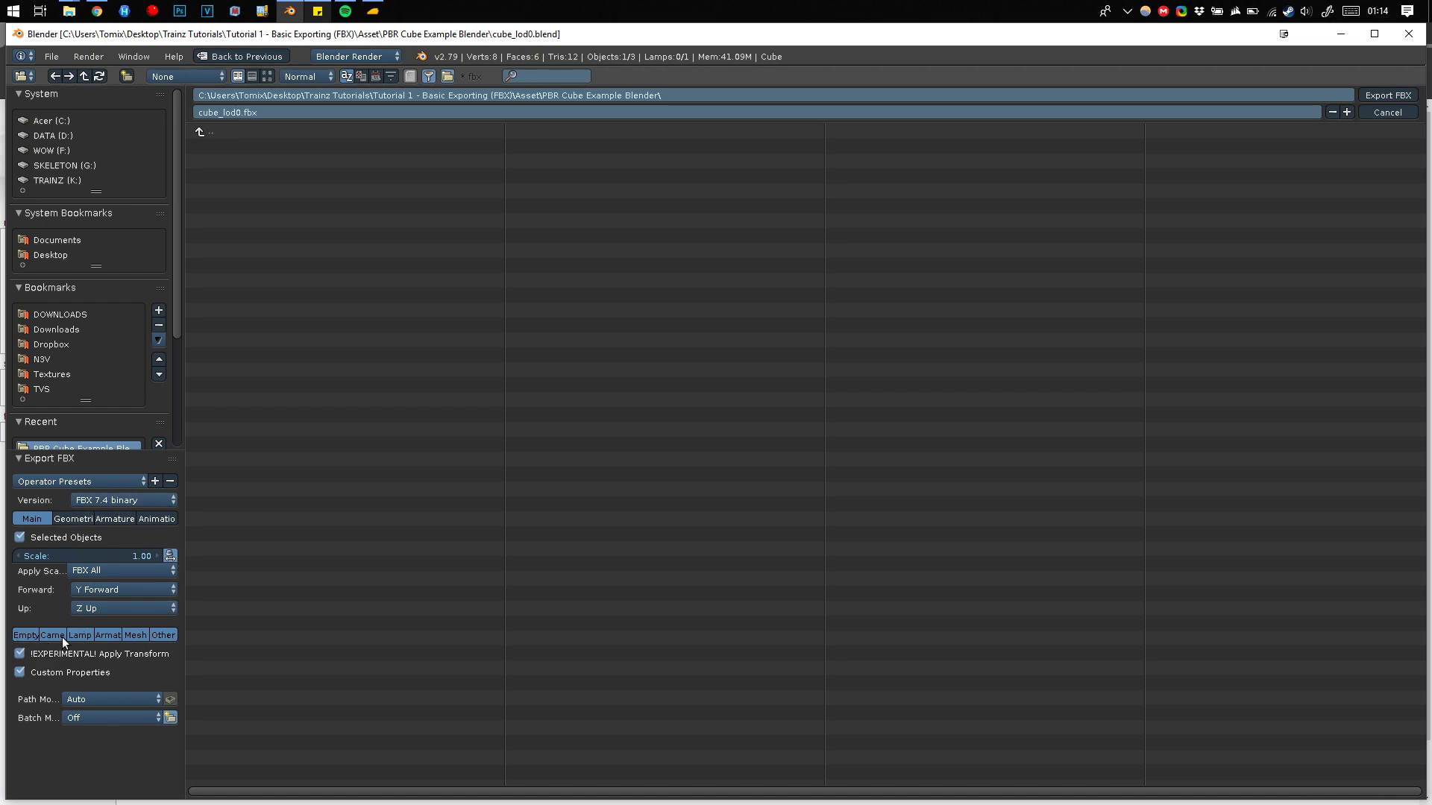
{"action": "left_click", "coordinate": [134, 634]}
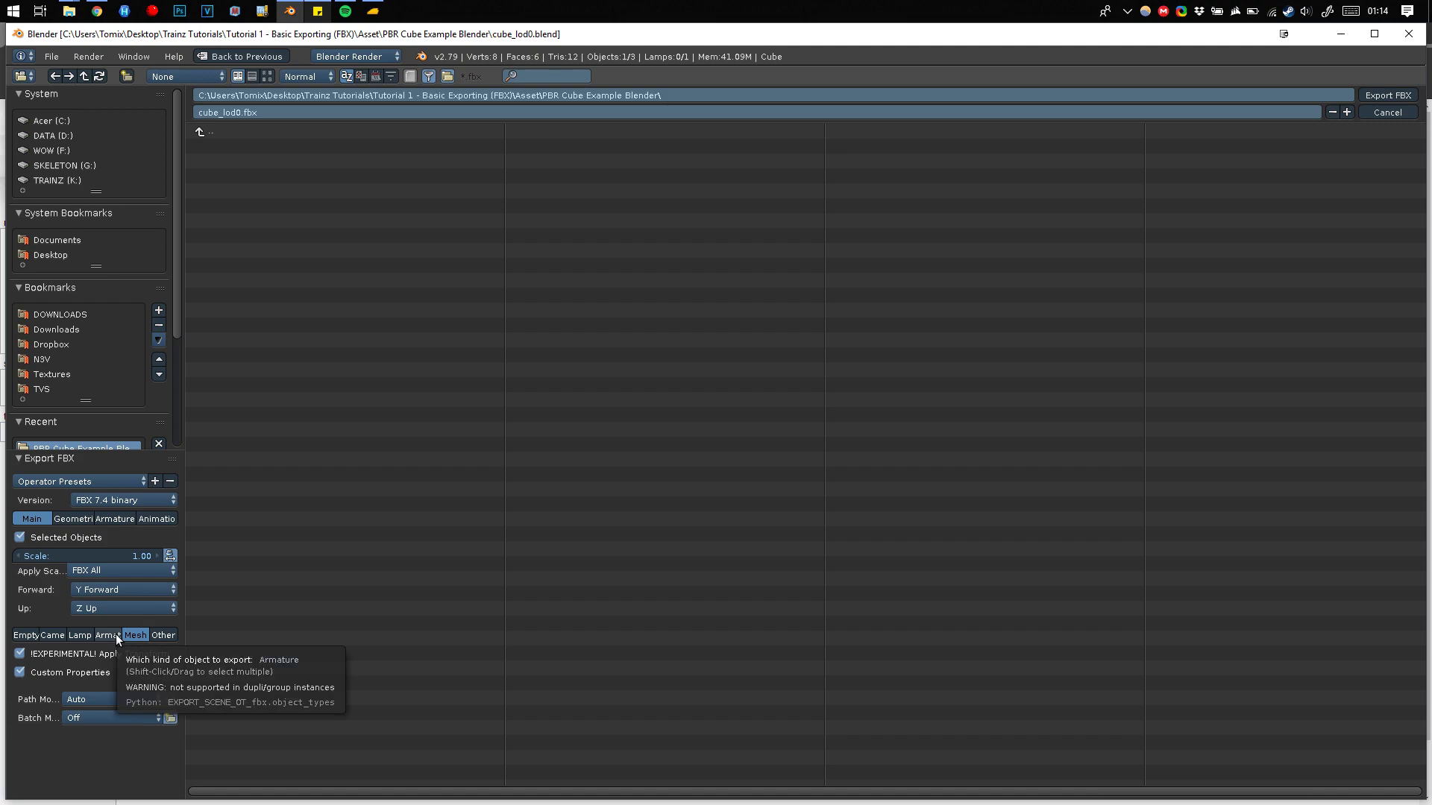
{"action": "left_click", "coordinate": [115, 634], "text": "shift"}
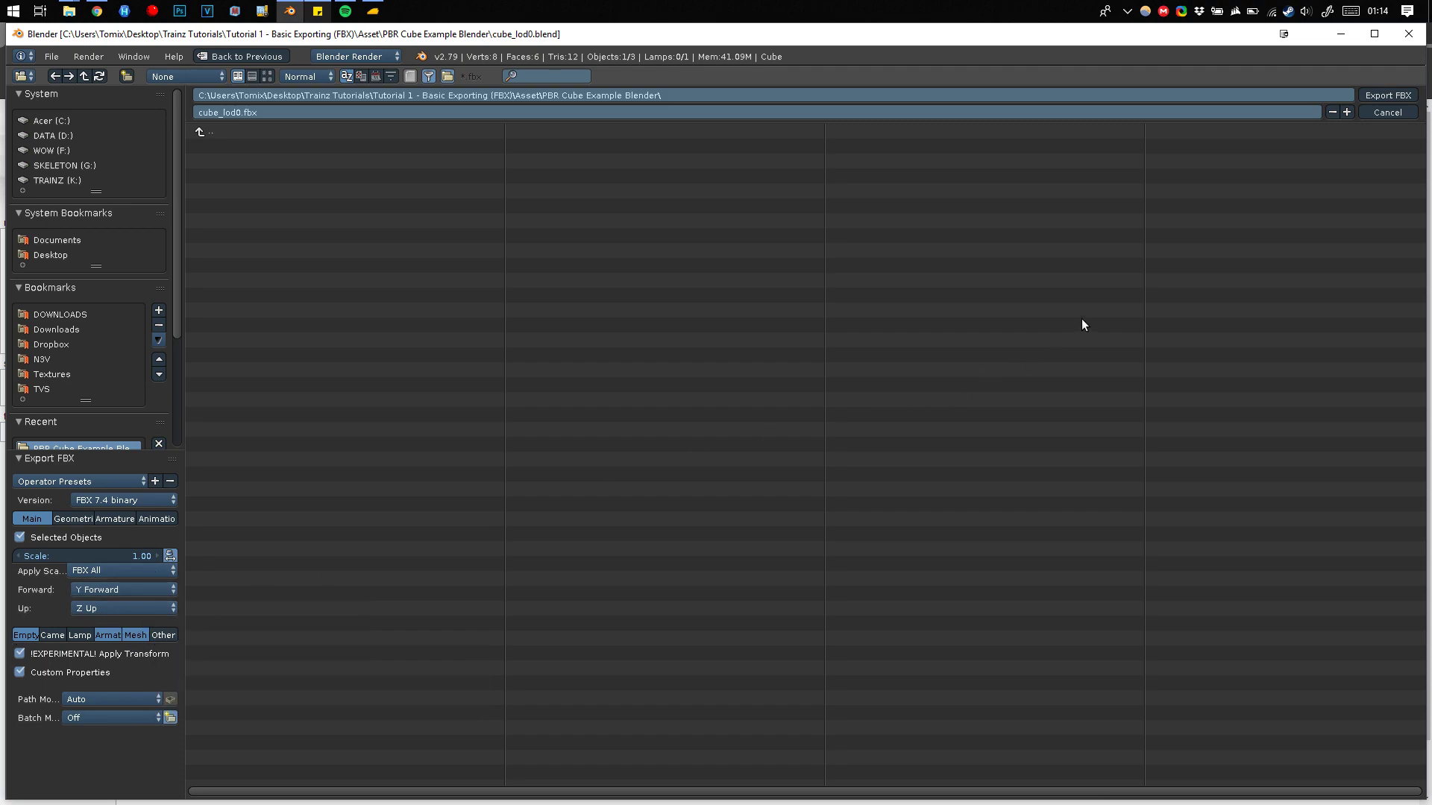
Check that the FBX version is 7.4 binary and review the geometry and armature export options.
{"action": "left_click", "coordinate": [83, 501]}
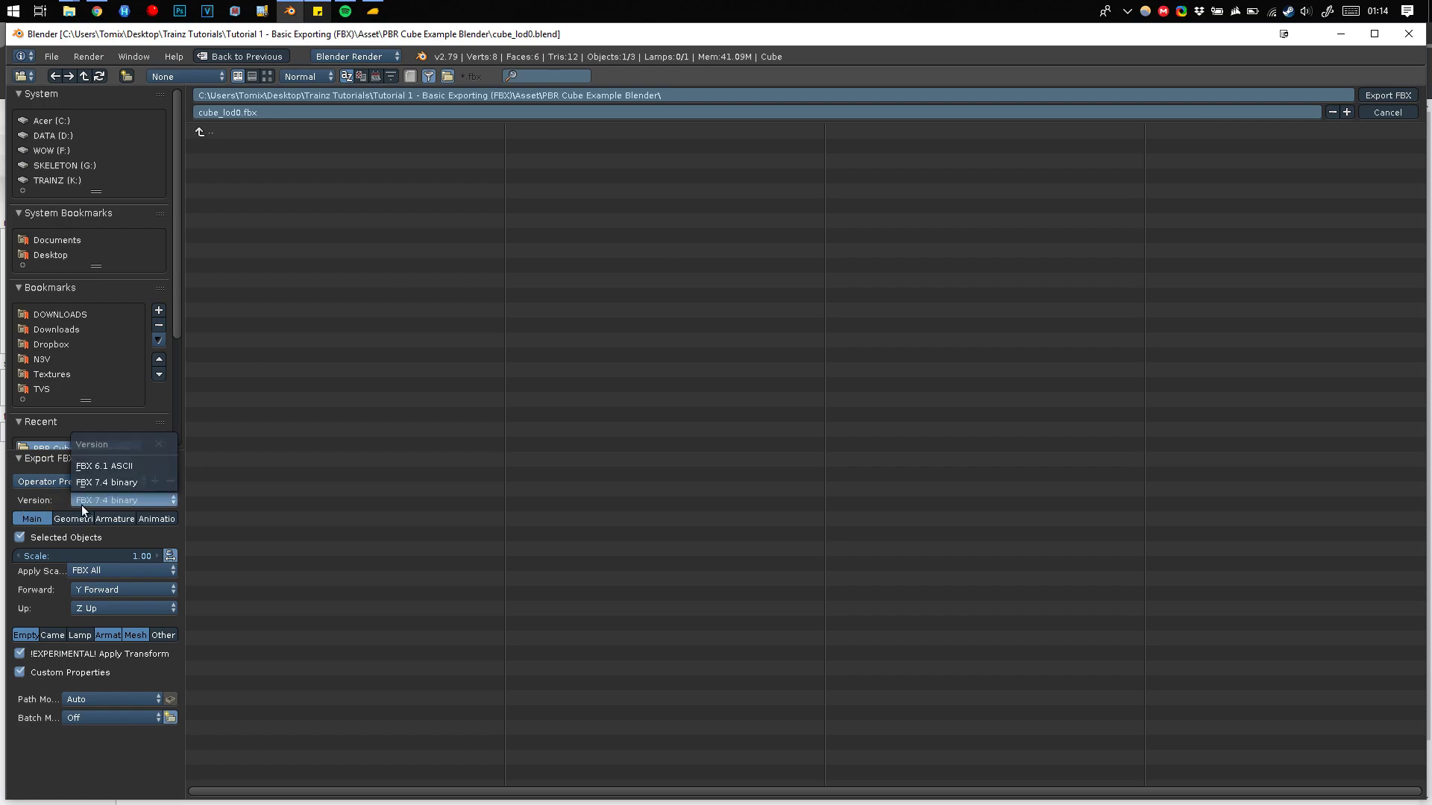
{"action": "left_click", "coordinate": [111, 483]}
{"action": "left_click", "coordinate": [111, 499]}
{"action": "left_click", "coordinate": [73, 519]}
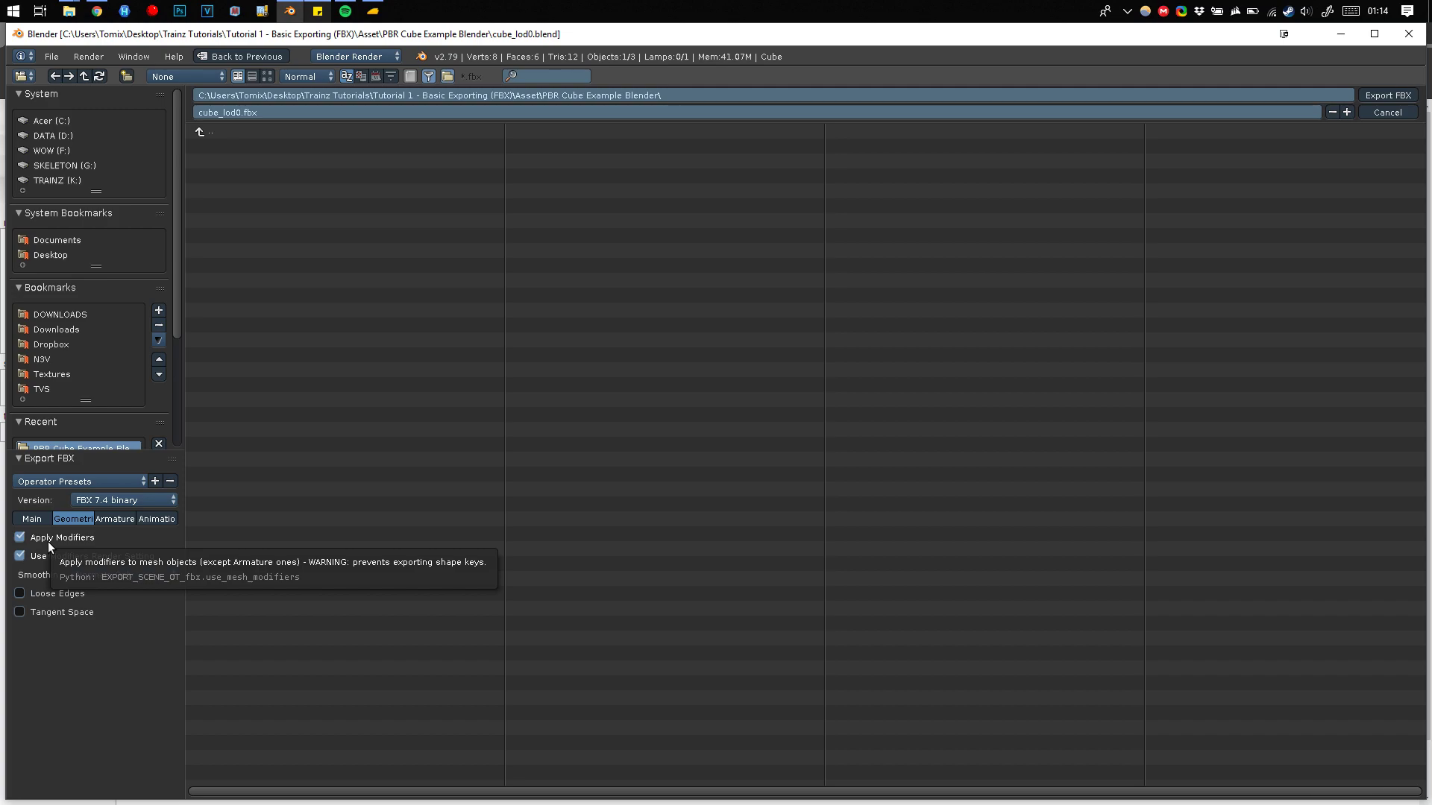
{"action": "left_click", "coordinate": [106, 518]}
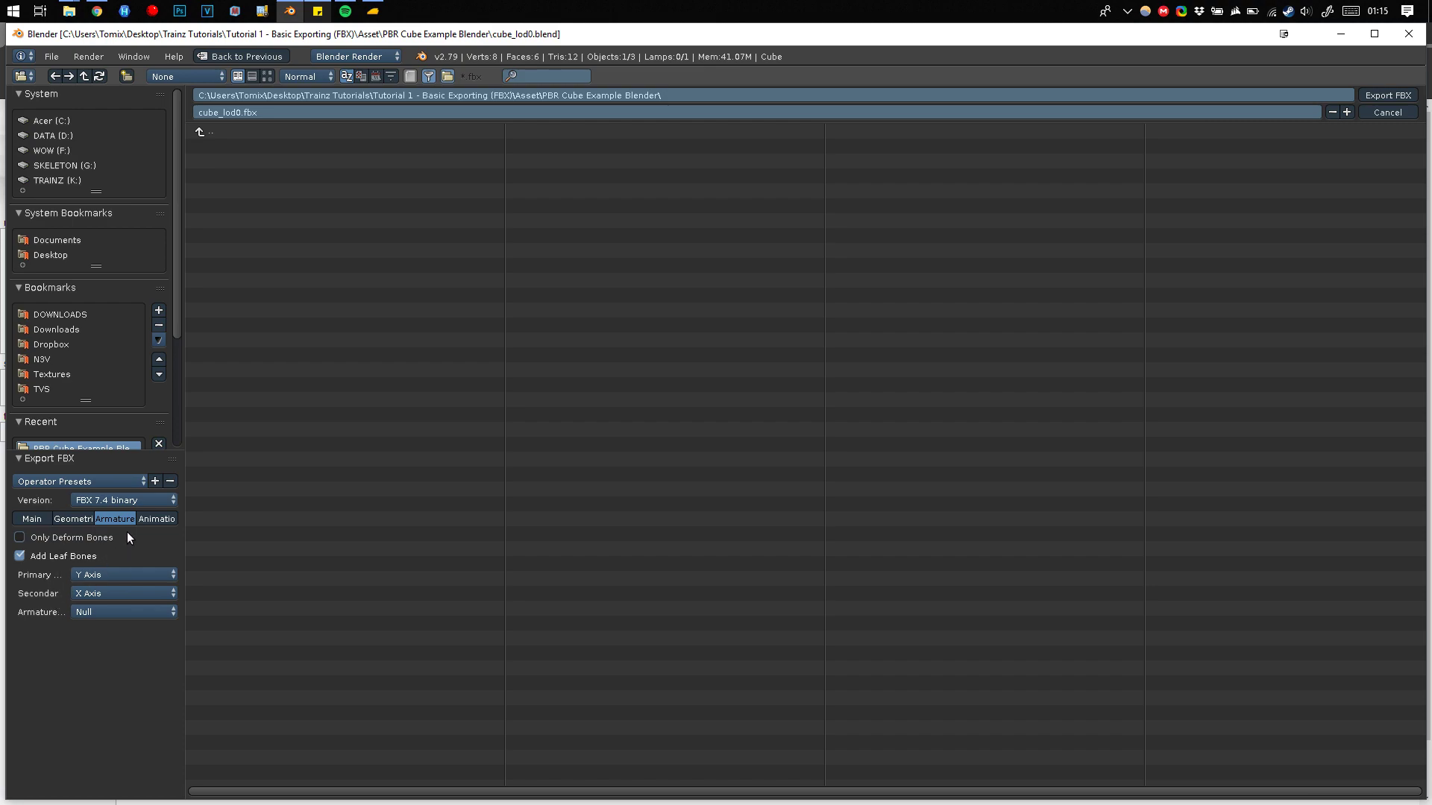
Turn off Key All Bones, NLA Strips, All Actions and Force Start/End Keying, then return to the main export settings.
{"action": "left_click", "coordinate": [155, 519]}
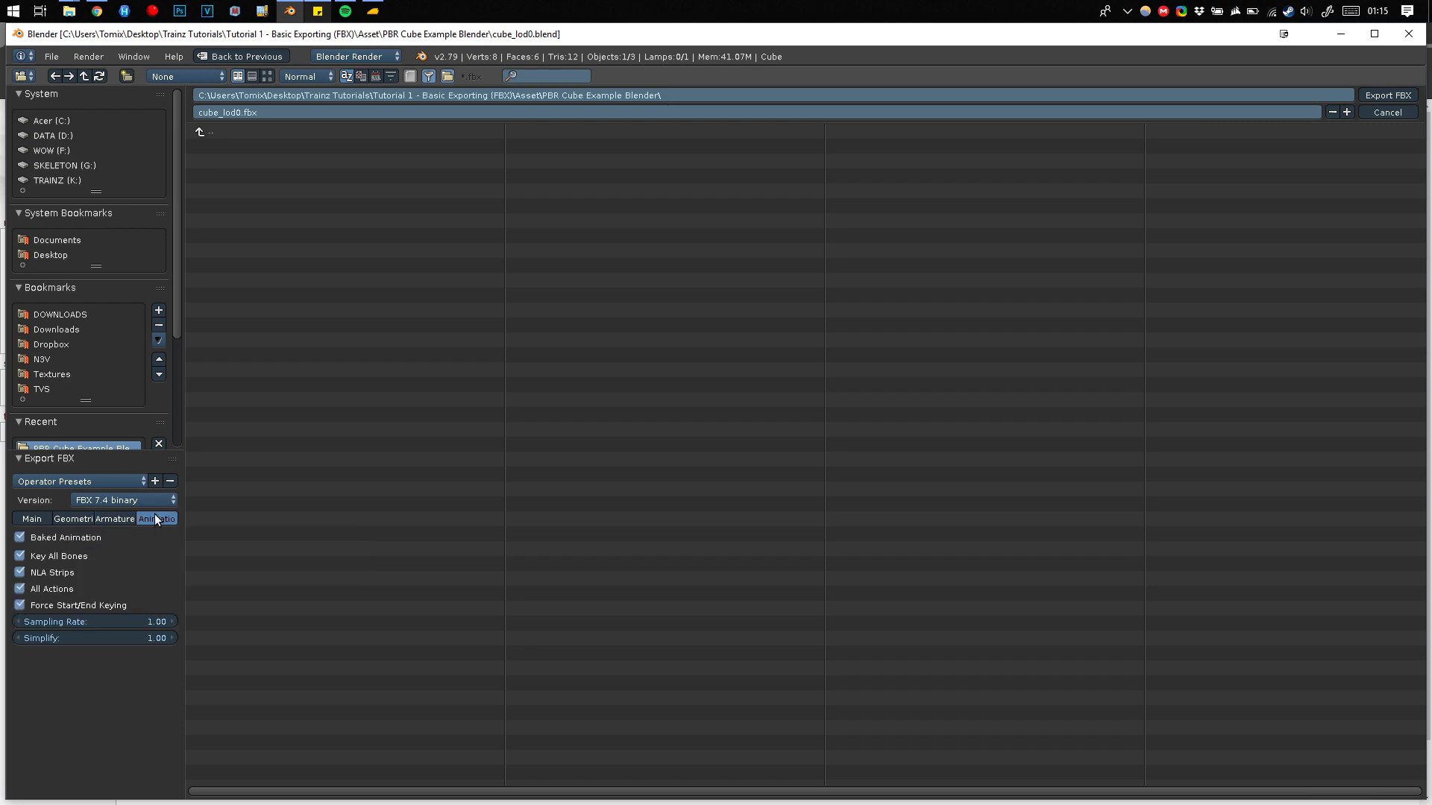
{"action": "left_click", "coordinate": [79, 556]}
{"action": "left_click", "coordinate": [67, 573]}
{"action": "left_click", "coordinate": [52, 588]}
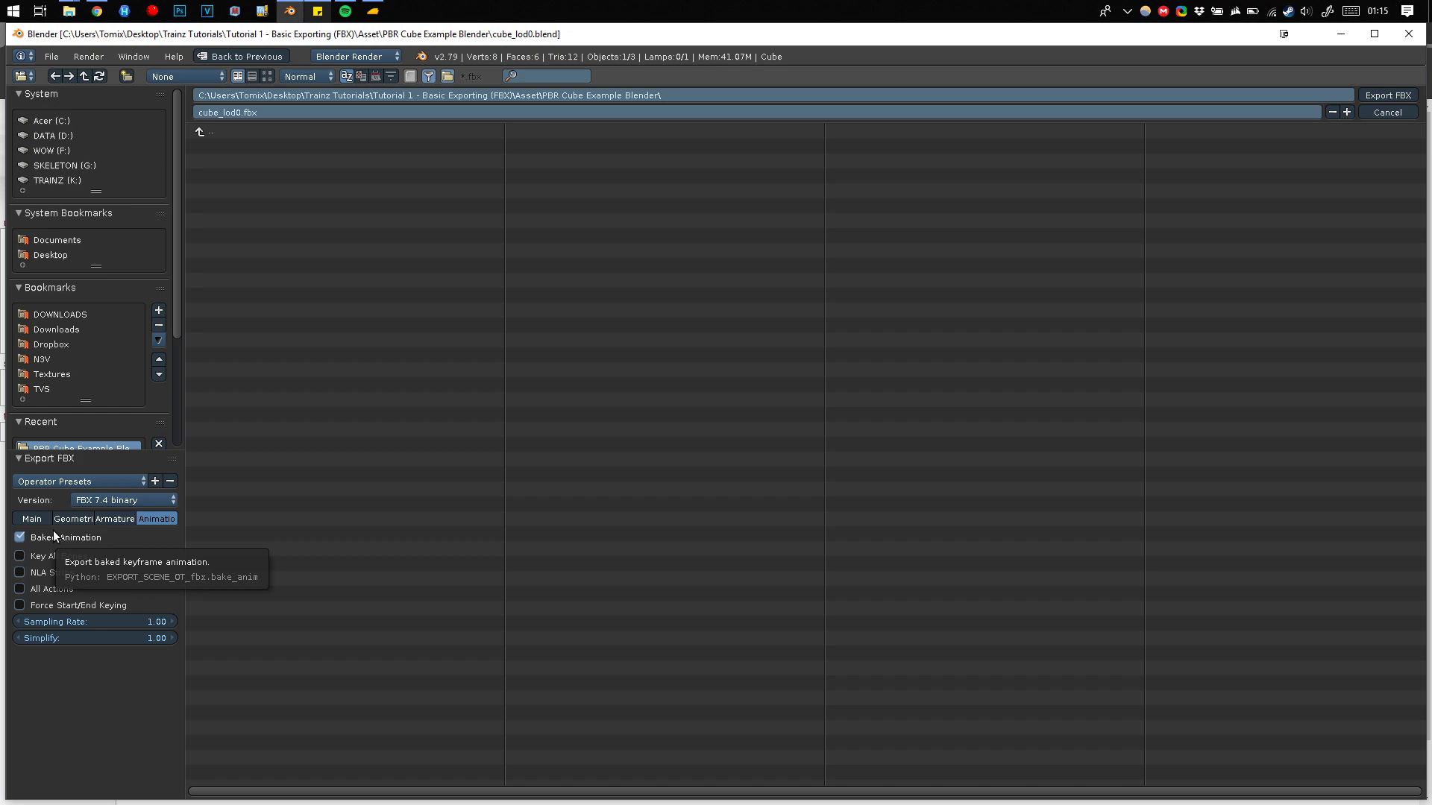
{"action": "left_click", "coordinate": [42, 516]}
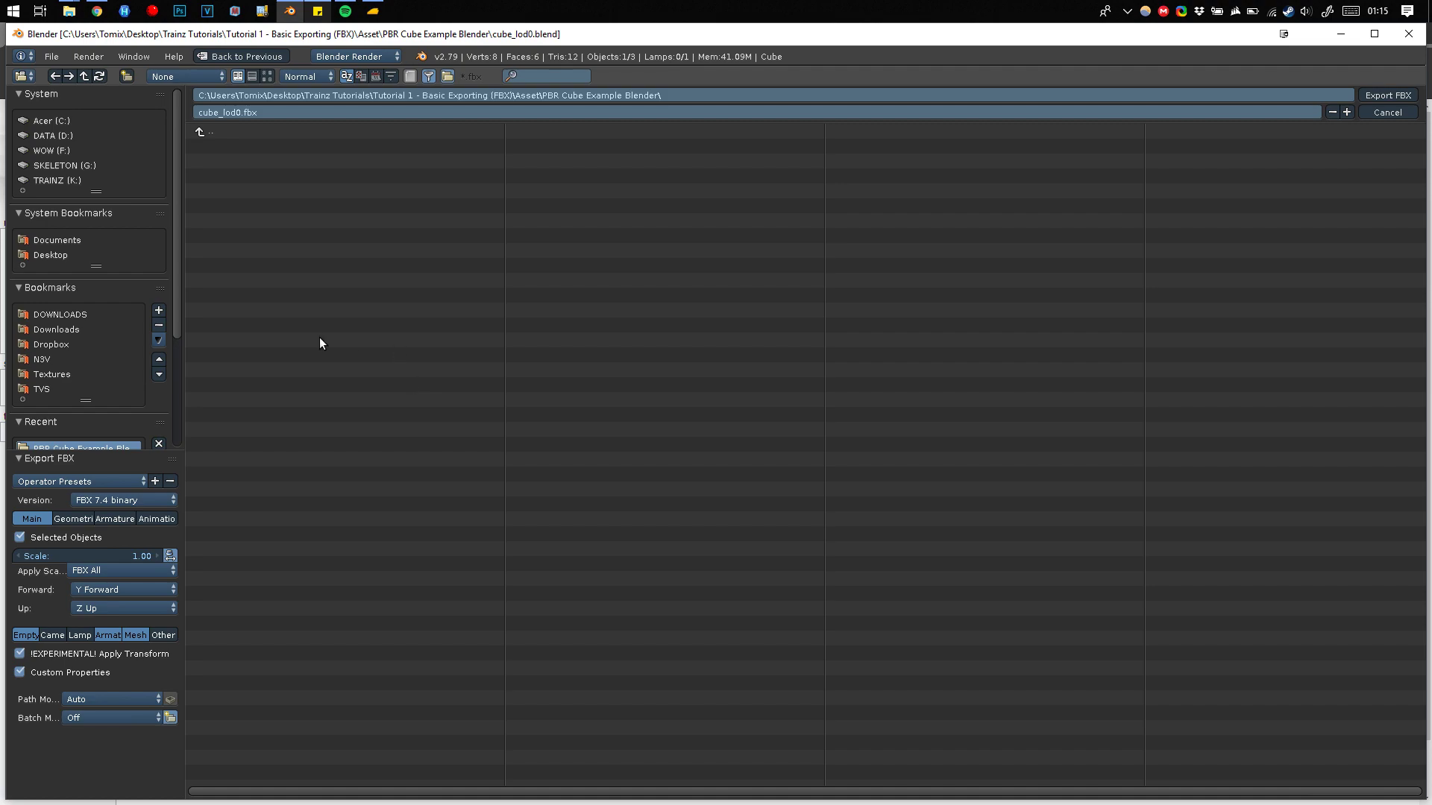
Save the current FBX export settings as an operator preset named Trainz19 Export.
{"action": "left_click", "coordinate": [154, 483]}
{"action": "left_click", "coordinate": [164, 505]}
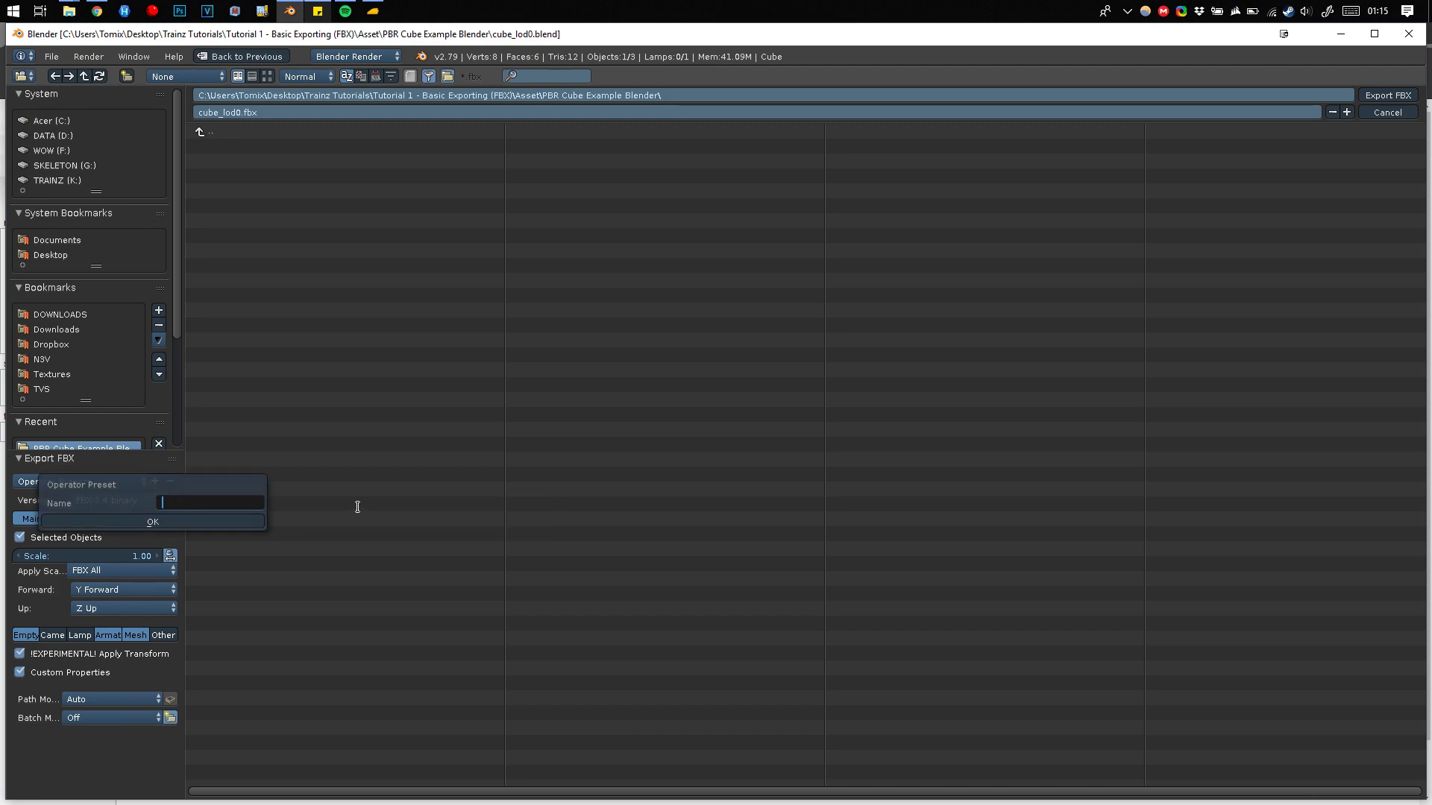
{"action": "type", "text": "Trainz19_Export"}
{"action": "left_click", "coordinate": [122, 516]}
{"action": "left_click", "coordinate": [121, 521]}
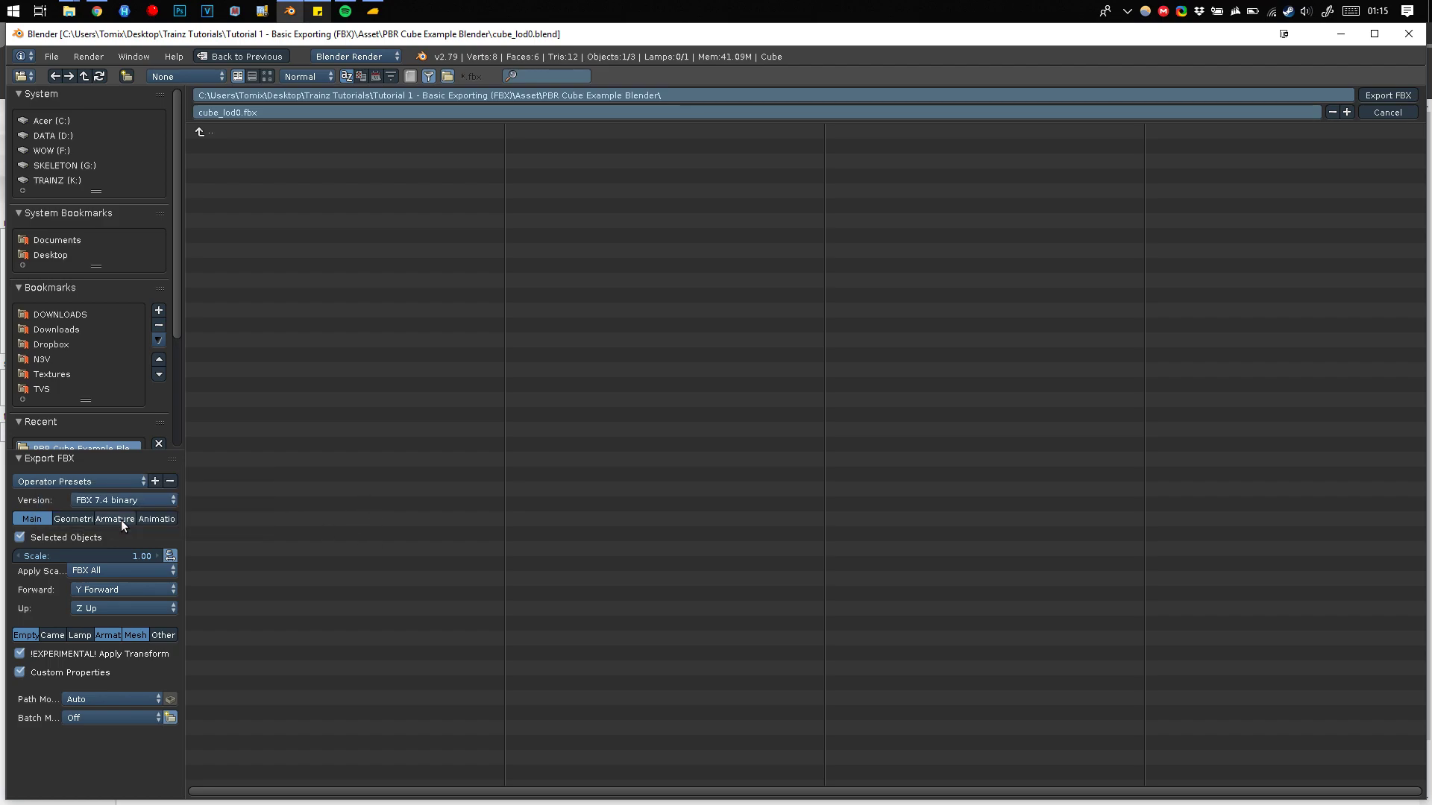
{"action": "left_click", "coordinate": [22, 486]}
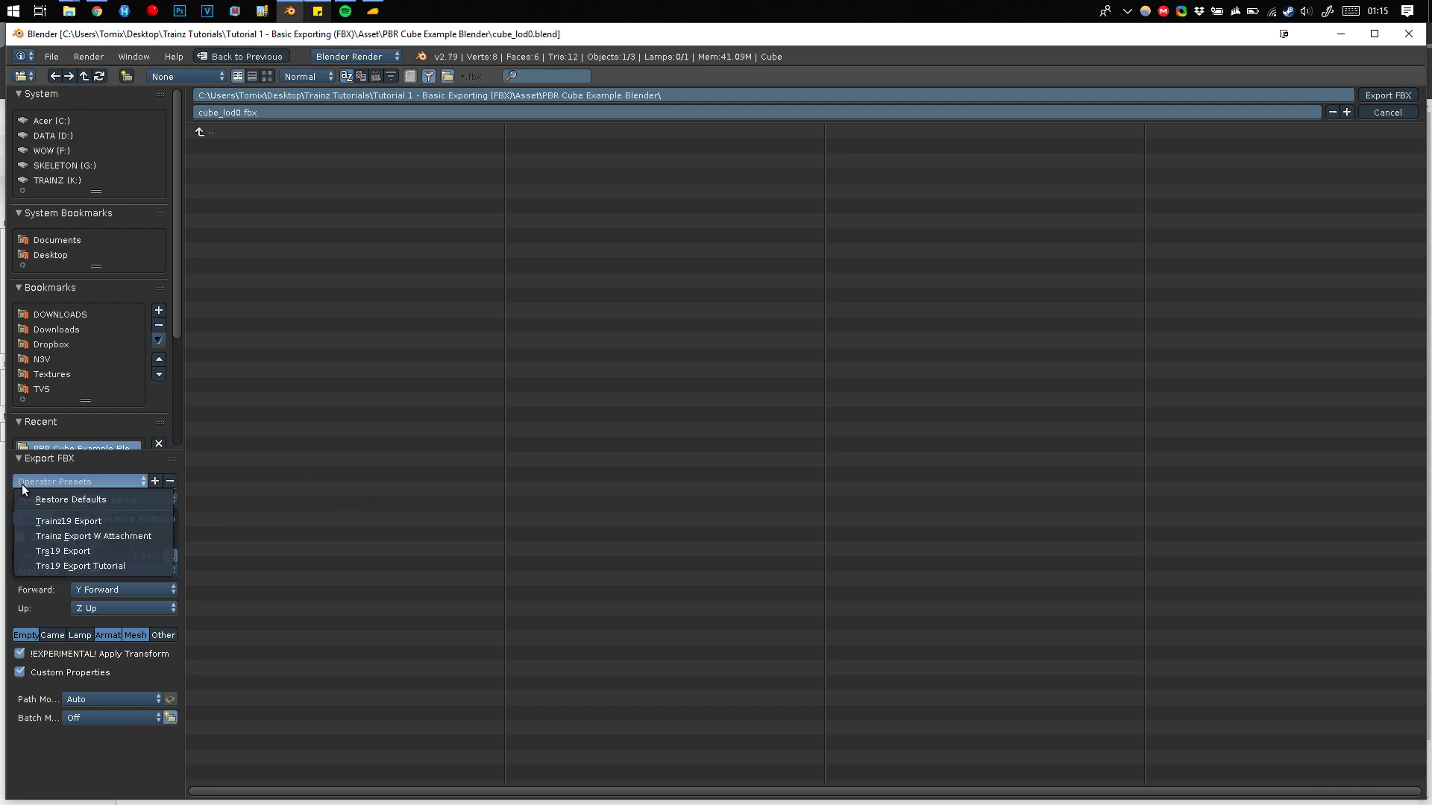
{"action": "left_click", "coordinate": [99, 522]}
{"action": "left_click", "coordinate": [1386, 113]}
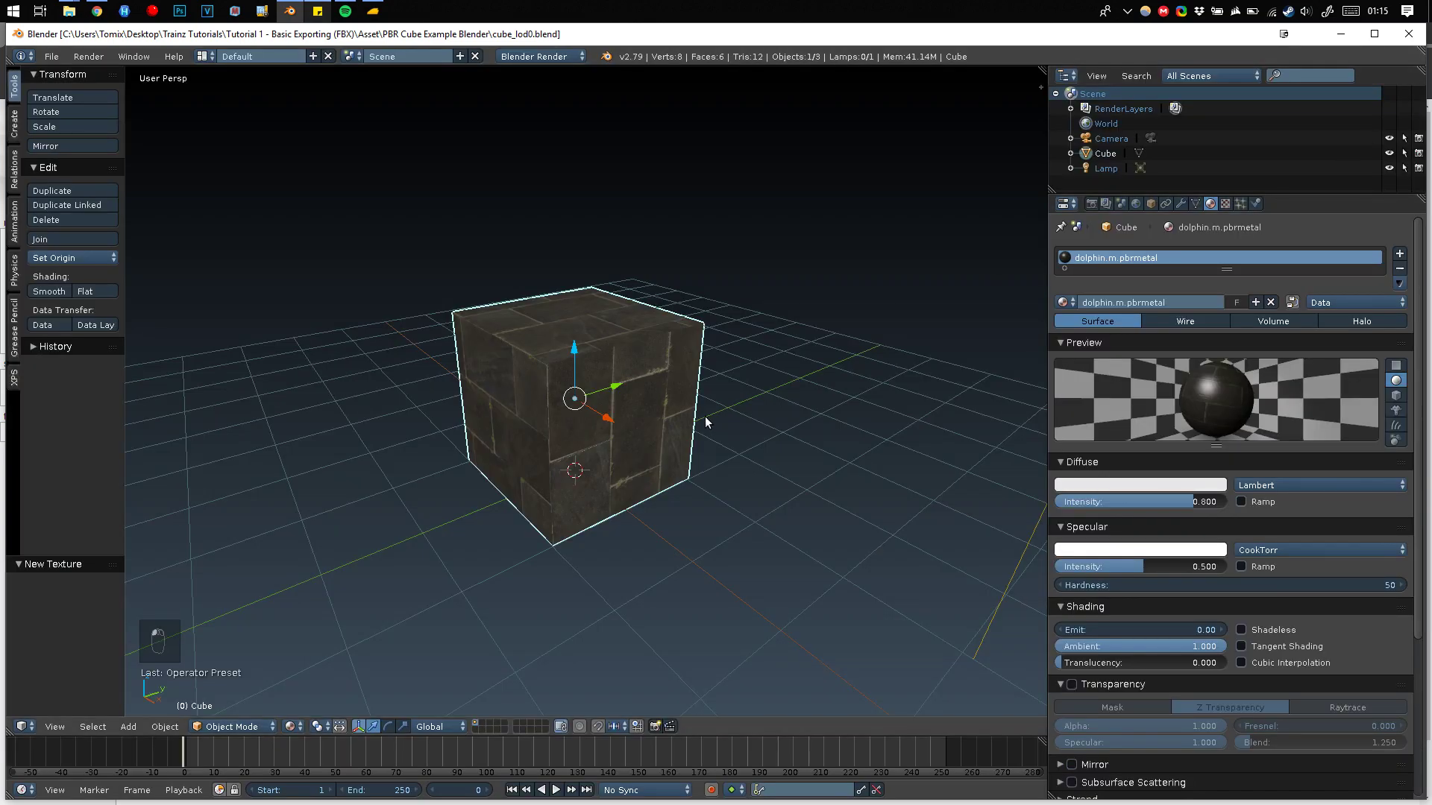
Start the FBX export again, load the Trainz19 Export preset and export cube_lod0.fbx to the PBR Cube Example Blender folder.
{"action": "left_click", "coordinate": [51, 57]}
{"action": "mouse_move", "coordinate": [109, 355]}
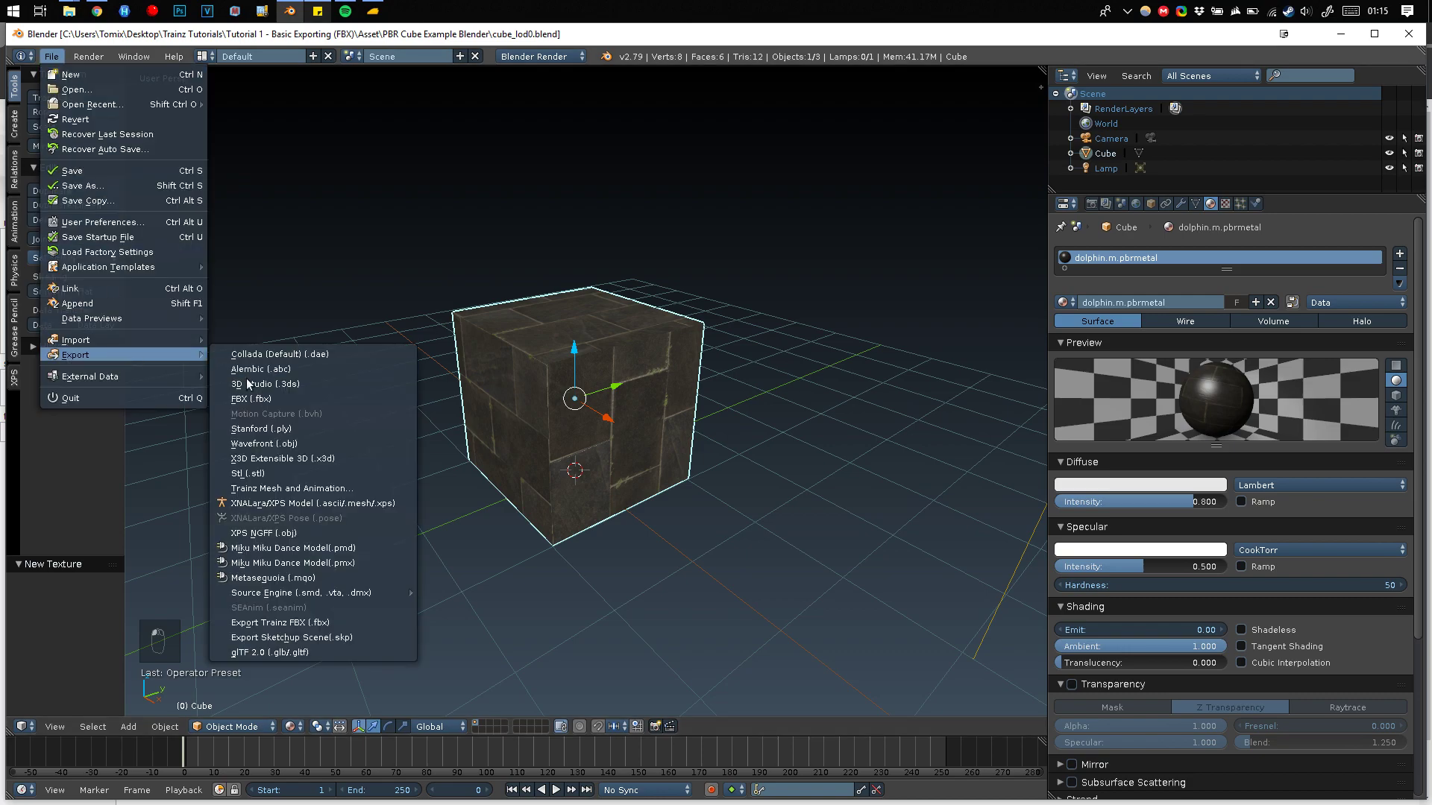
{"action": "left_click", "coordinate": [245, 396]}
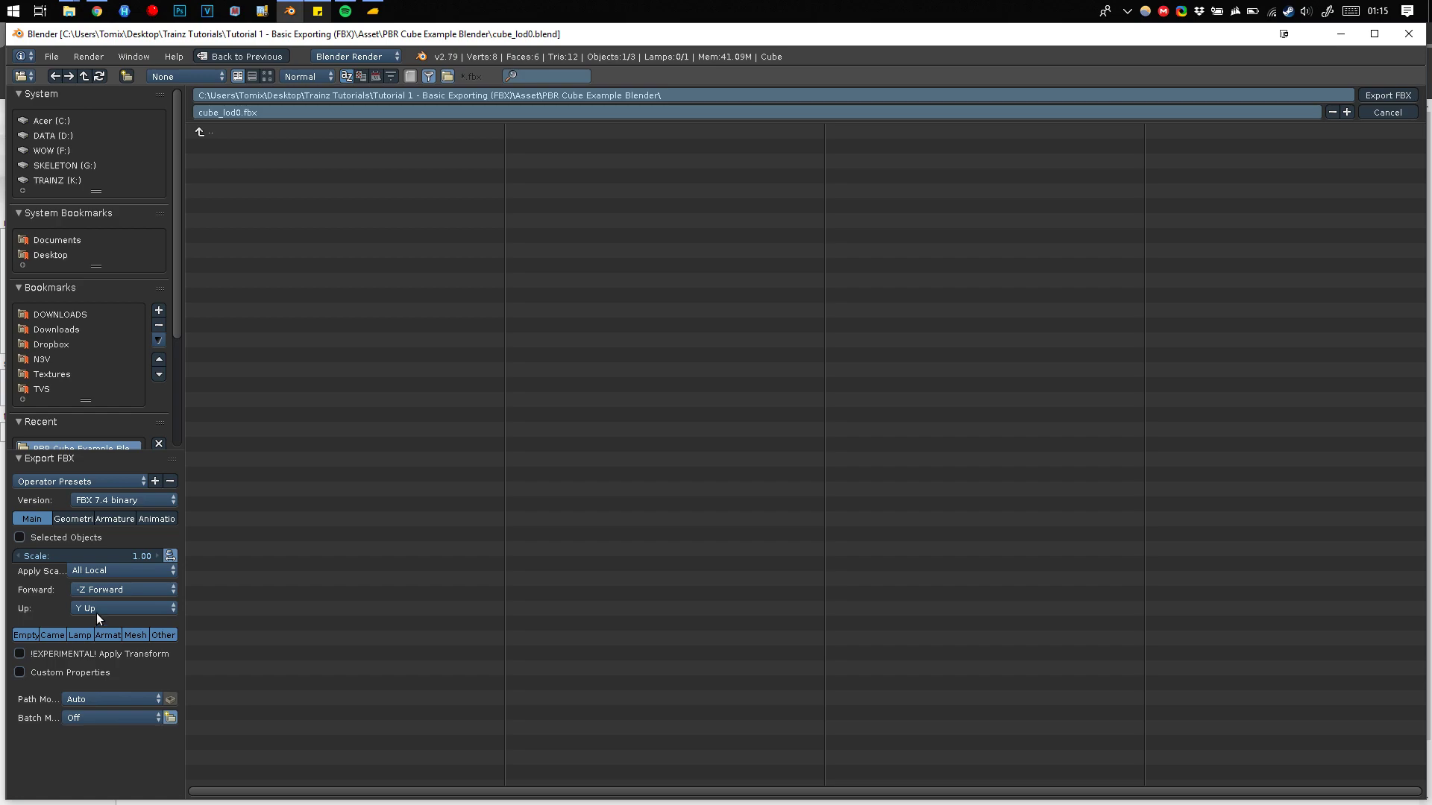
{"action": "left_click", "coordinate": [63, 484]}
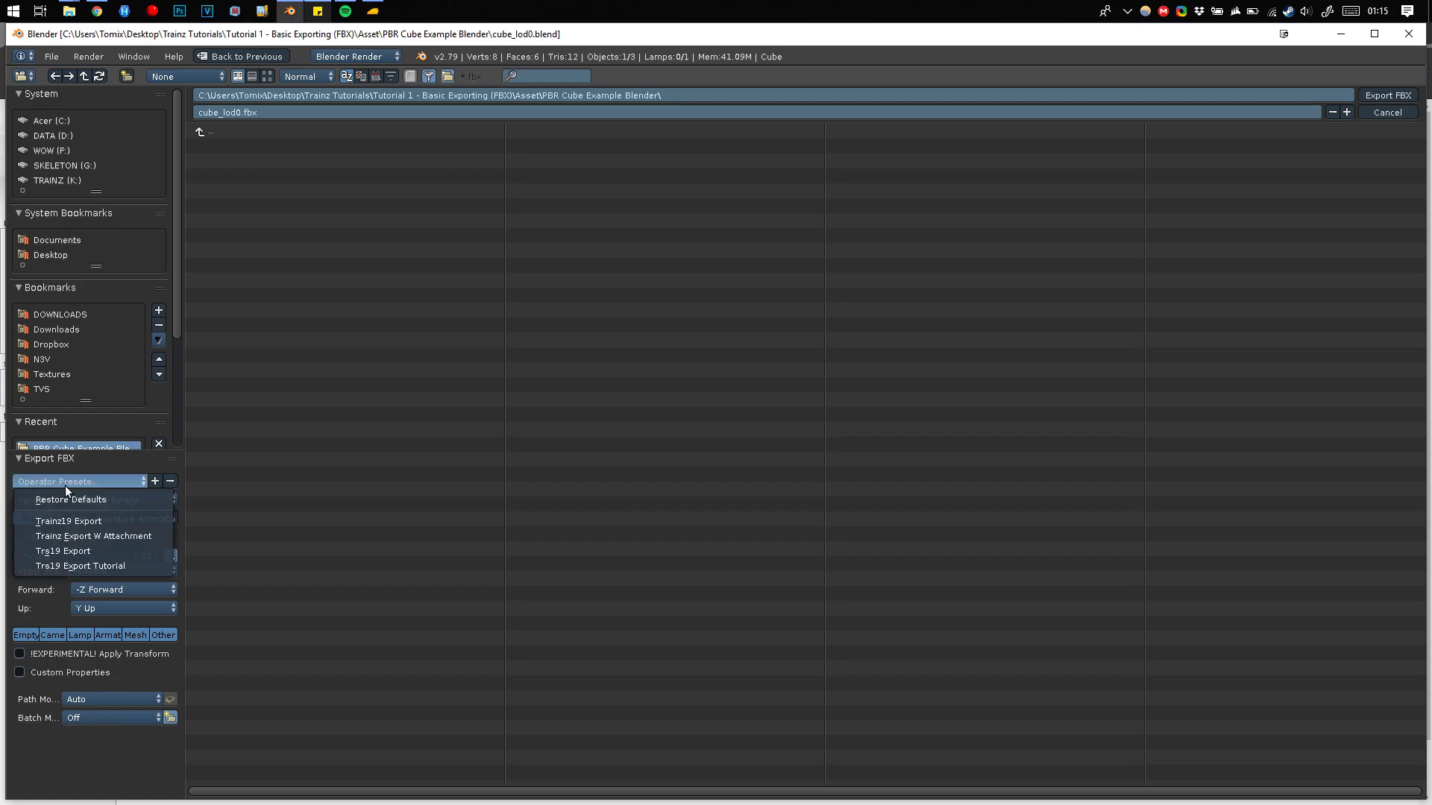
{"action": "left_click", "coordinate": [70, 523]}
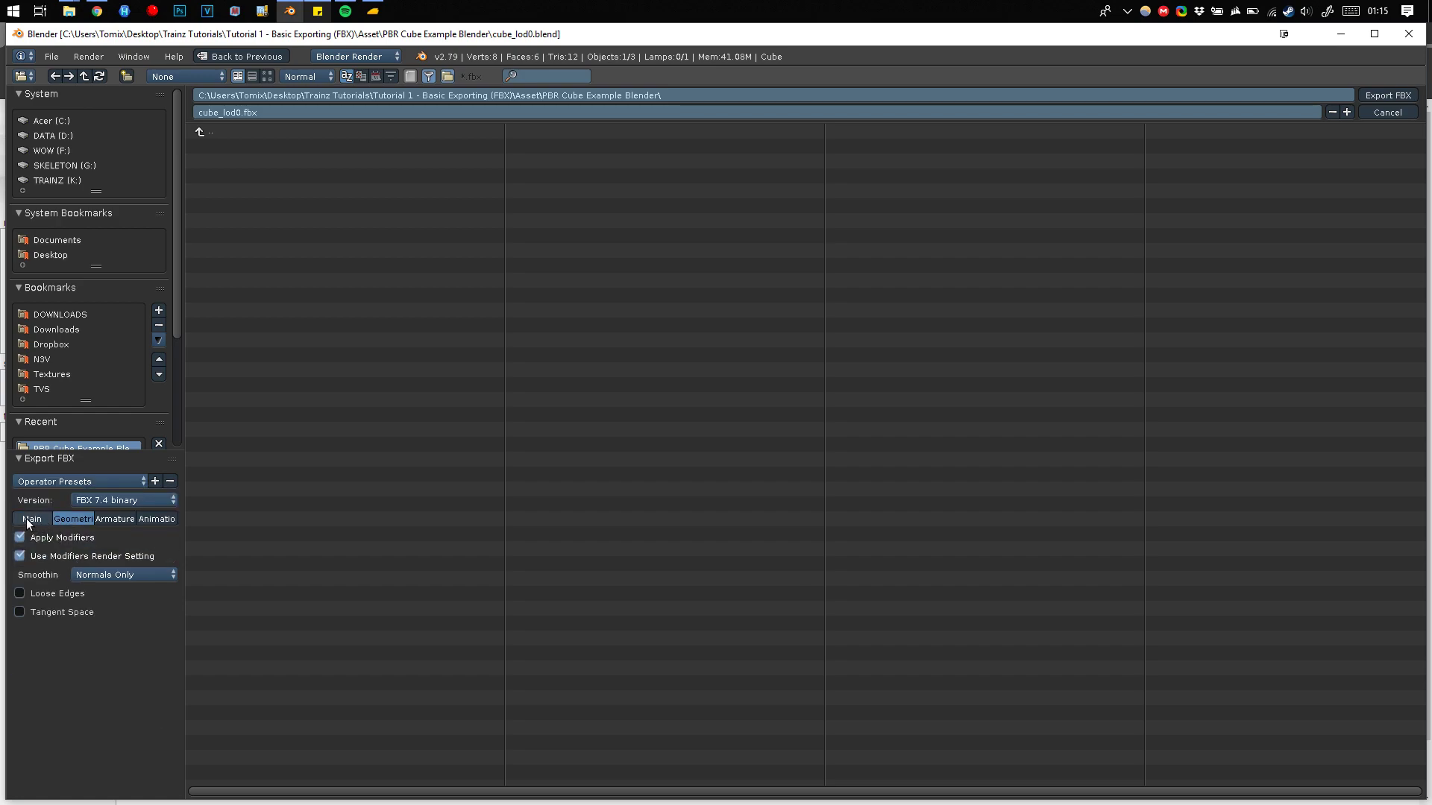
{"action": "left_click", "coordinate": [31, 518]}
{"action": "left_click", "coordinate": [63, 482]}
{"action": "left_click", "coordinate": [54, 517]}
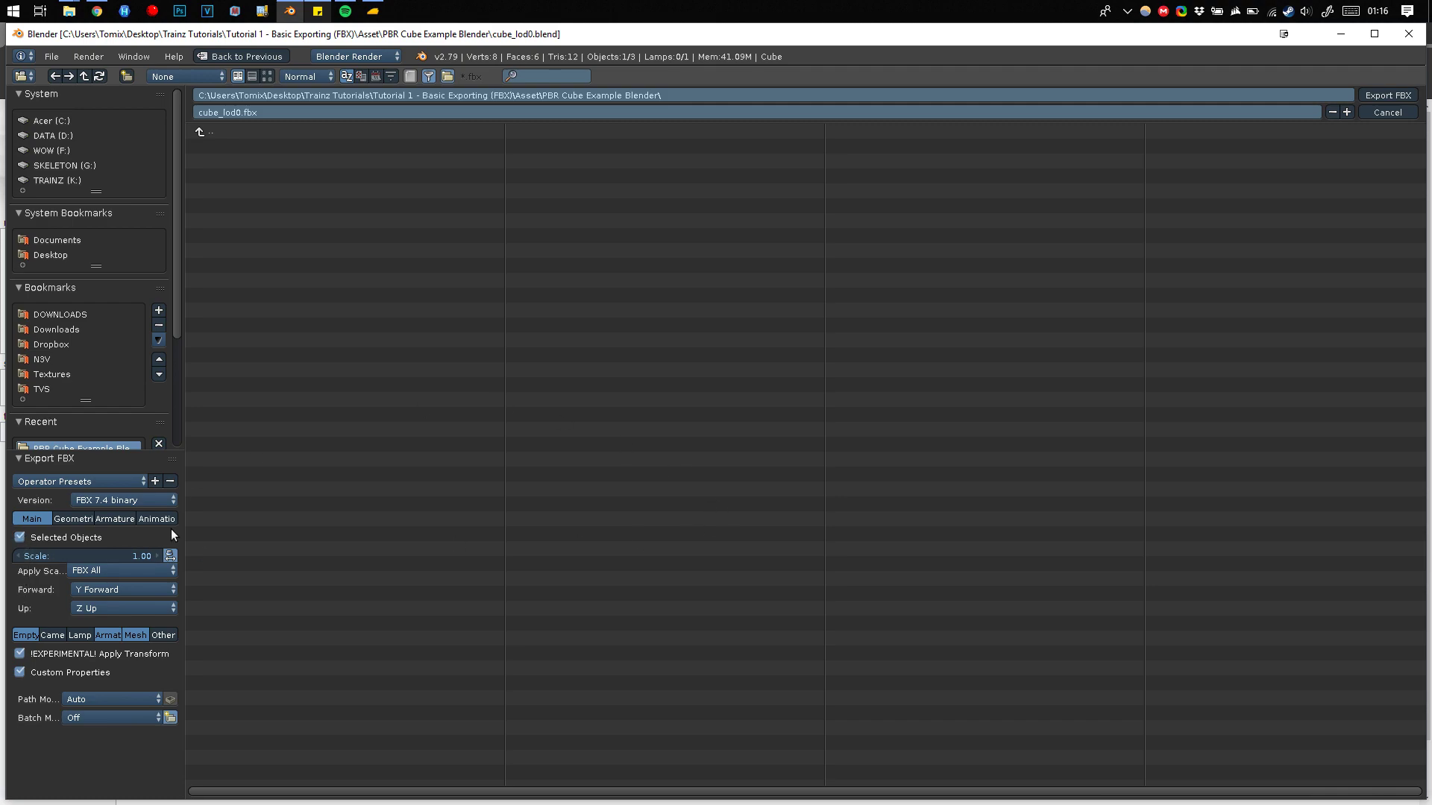
{"action": "left_click", "coordinate": [1380, 95]}
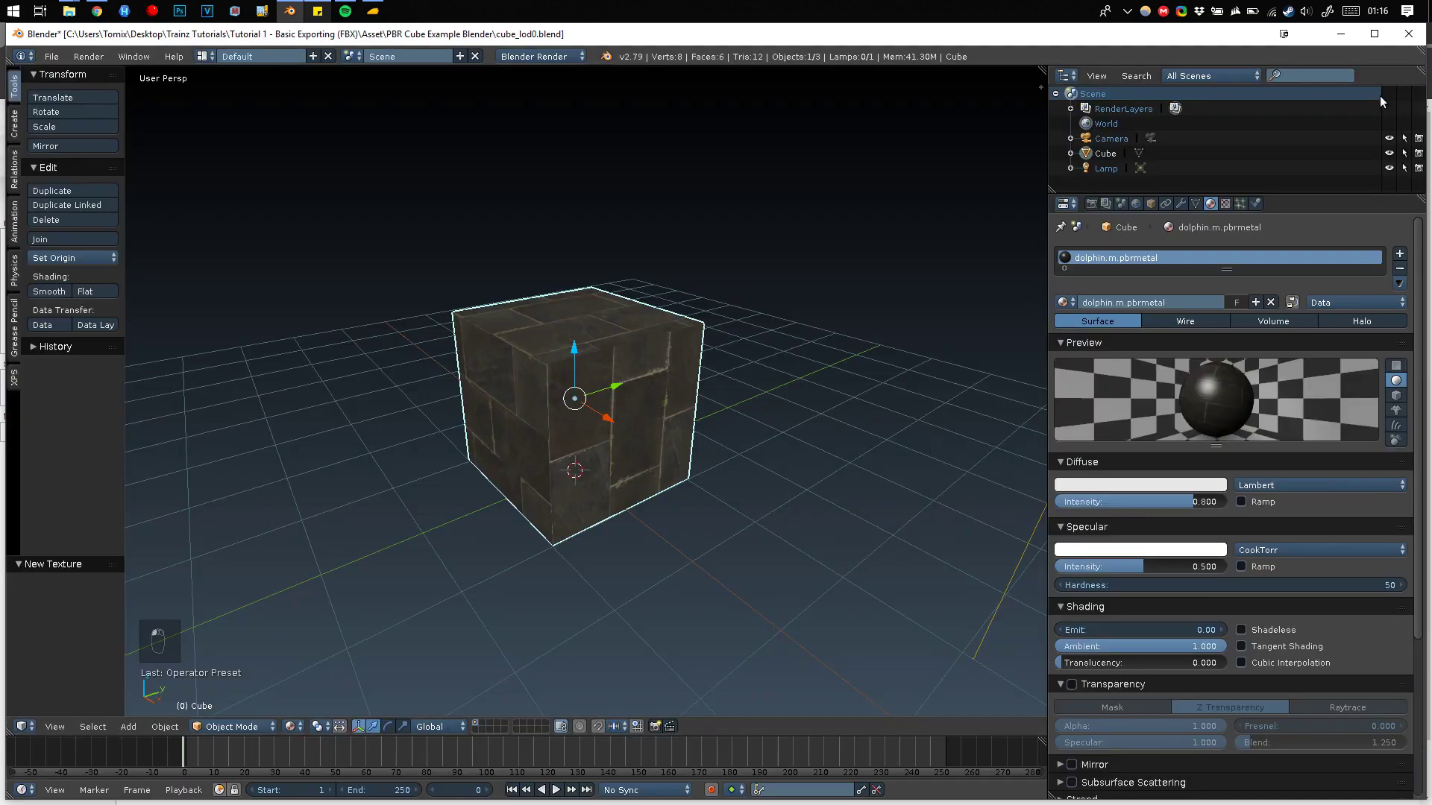
Minimize Blender, switch to File Explorer and open the tutorial's Asset\PBR Cube Example Blender folder.
{"action": "left_click", "coordinate": [1342, 35]}
{"action": "left_click", "coordinate": [1337, 30]}
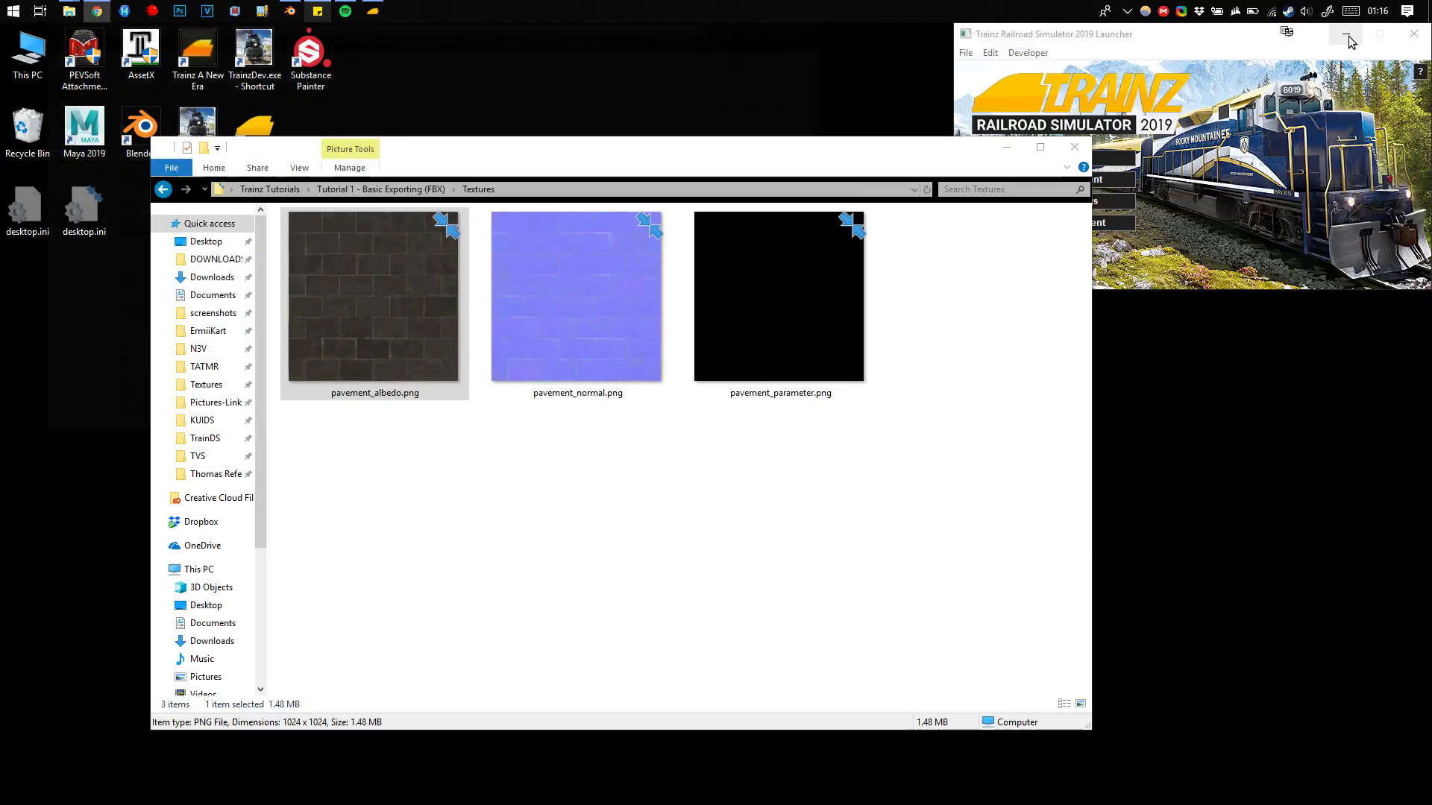
{"action": "key", "text": "BackSpace"}
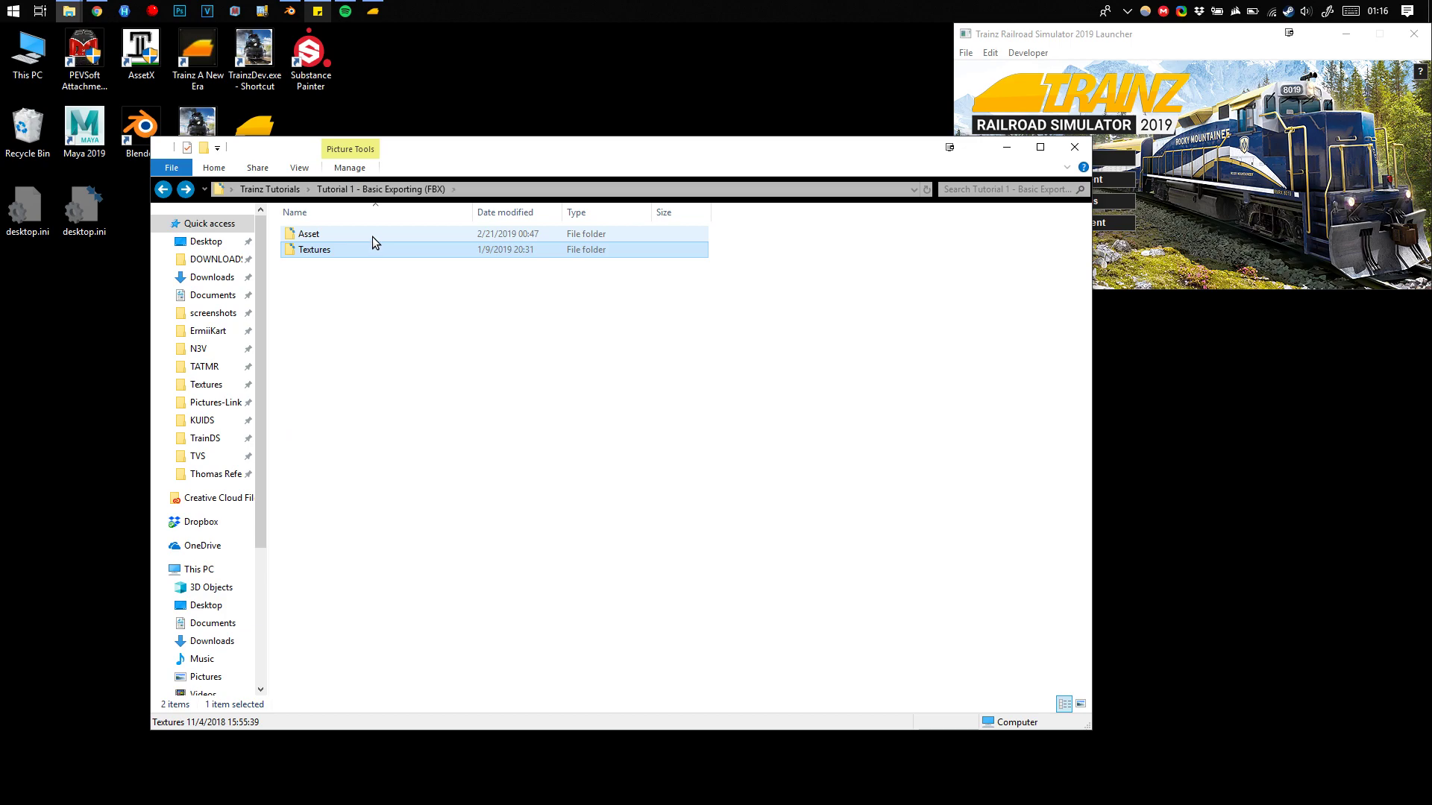
{"action": "double_click", "coordinate": [373, 235]}
{"action": "double_click", "coordinate": [338, 234]}
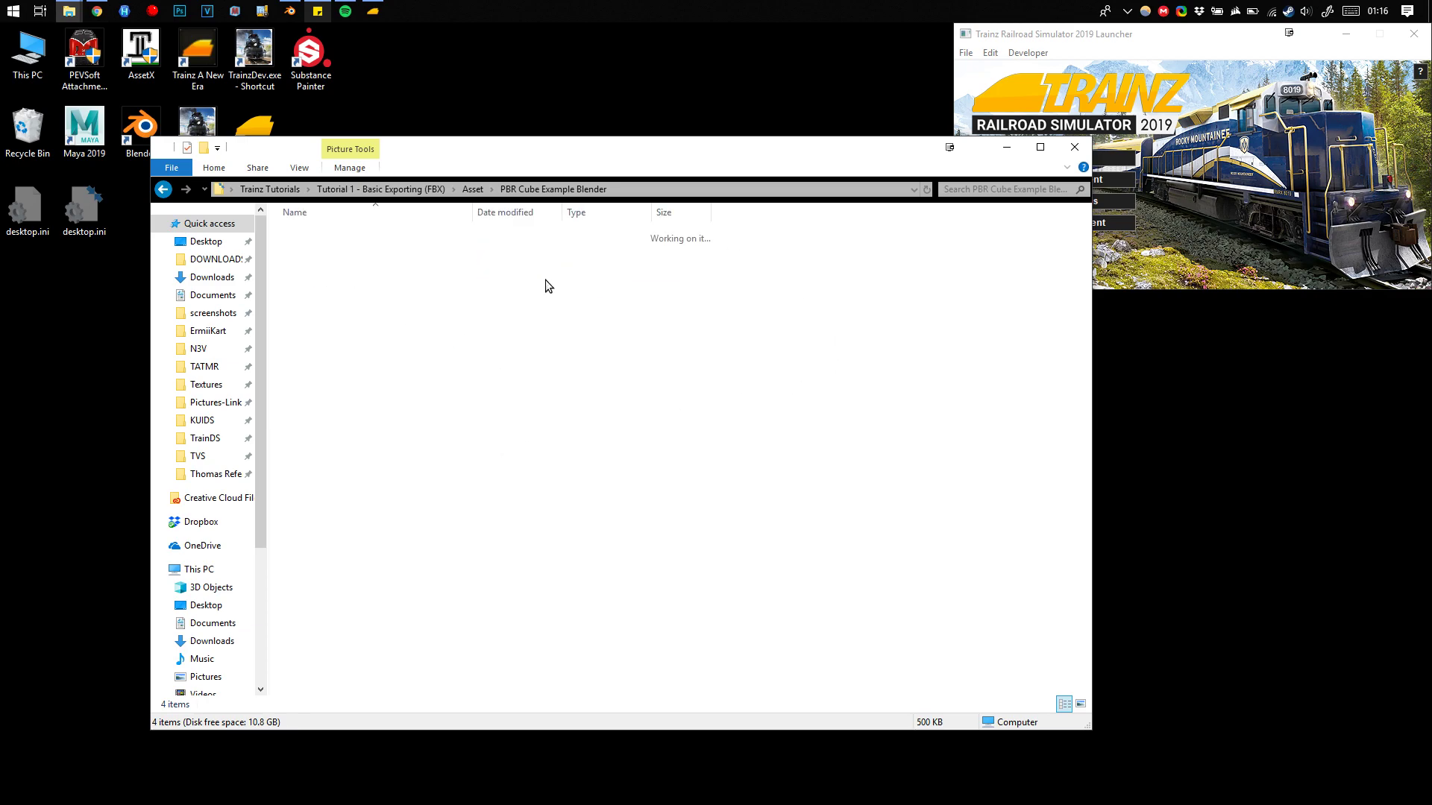
Copy the three pavement PNG files from the tutorial's Textures folder into the Asset\PBR Cube Example Blender folder.
{"action": "key", "text": "BackSpace"}
{"action": "key", "text": "BackSpace"}
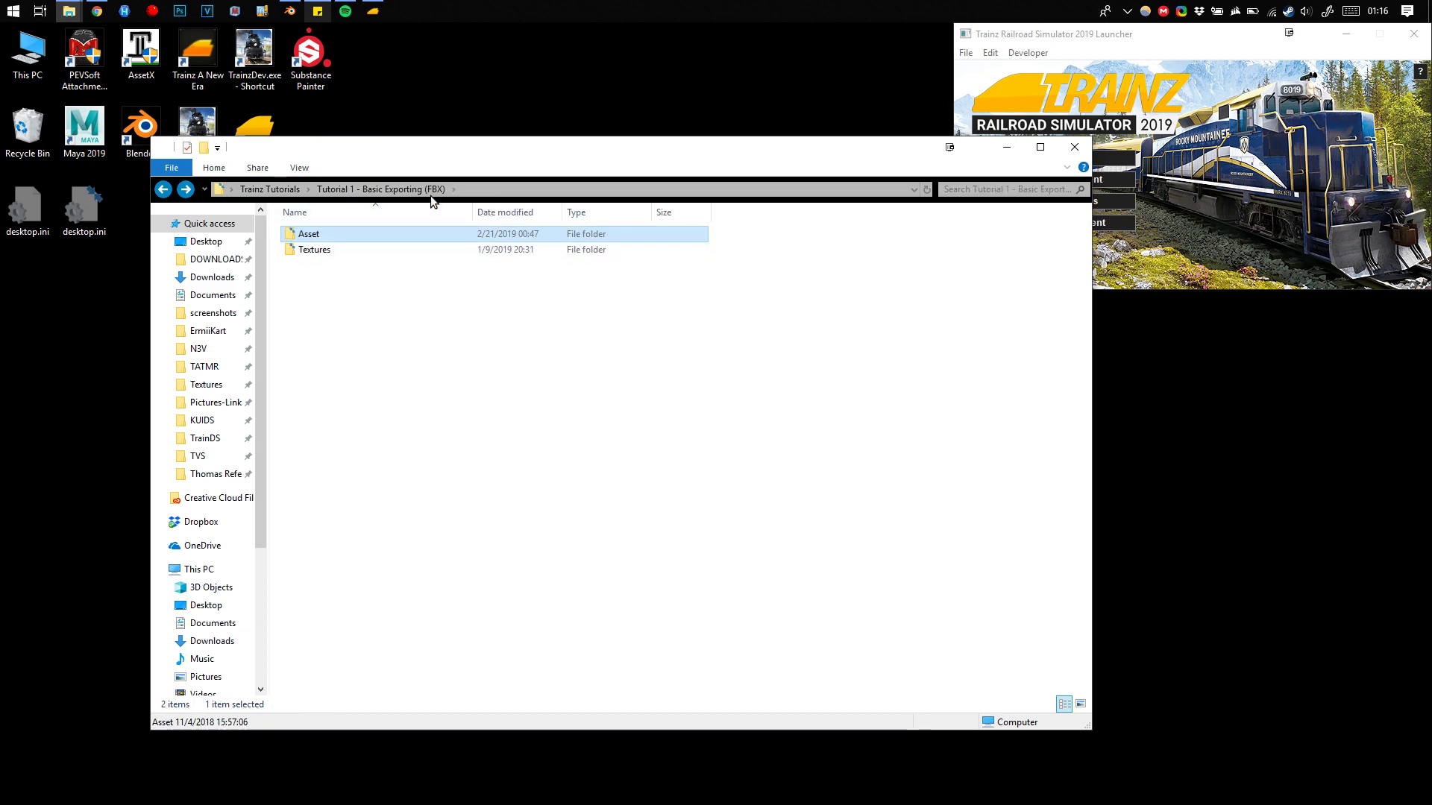
{"action": "left_click", "coordinate": [303, 250]}
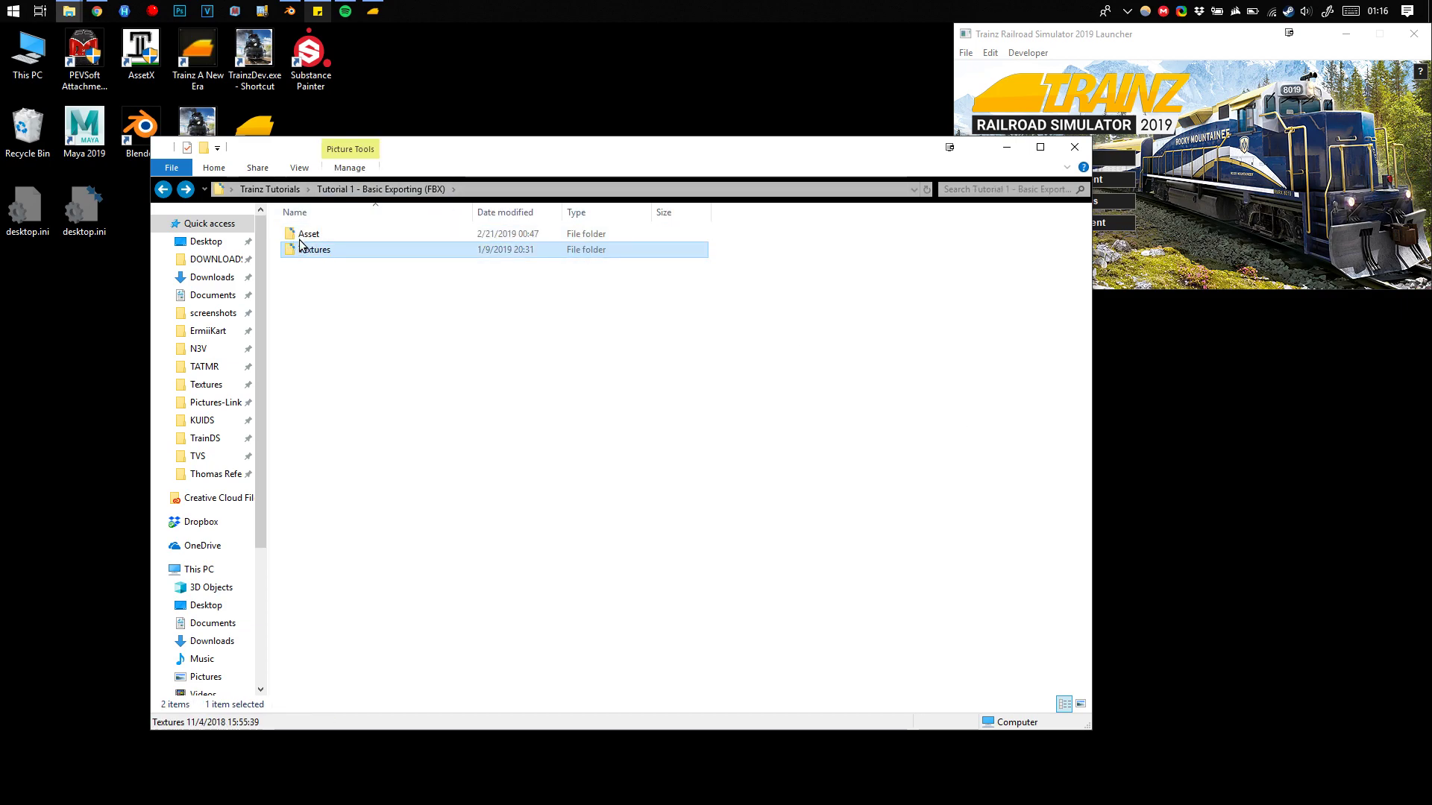
{"action": "double_click", "coordinate": [315, 251]}
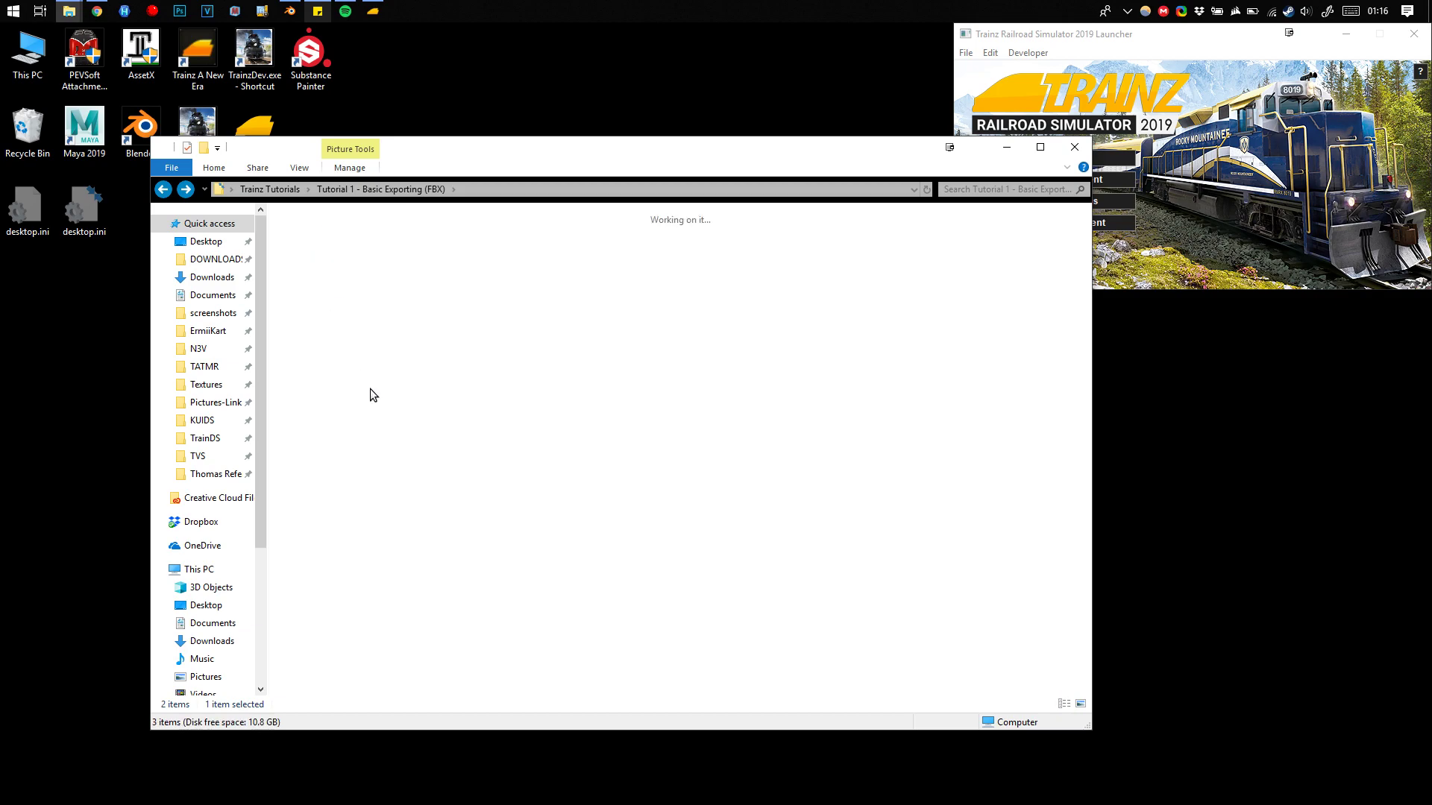
{"action": "left_click_drag", "start_coordinate": [302, 374], "coordinate": [925, 237]}
{"action": "double_click", "coordinate": [336, 236]}
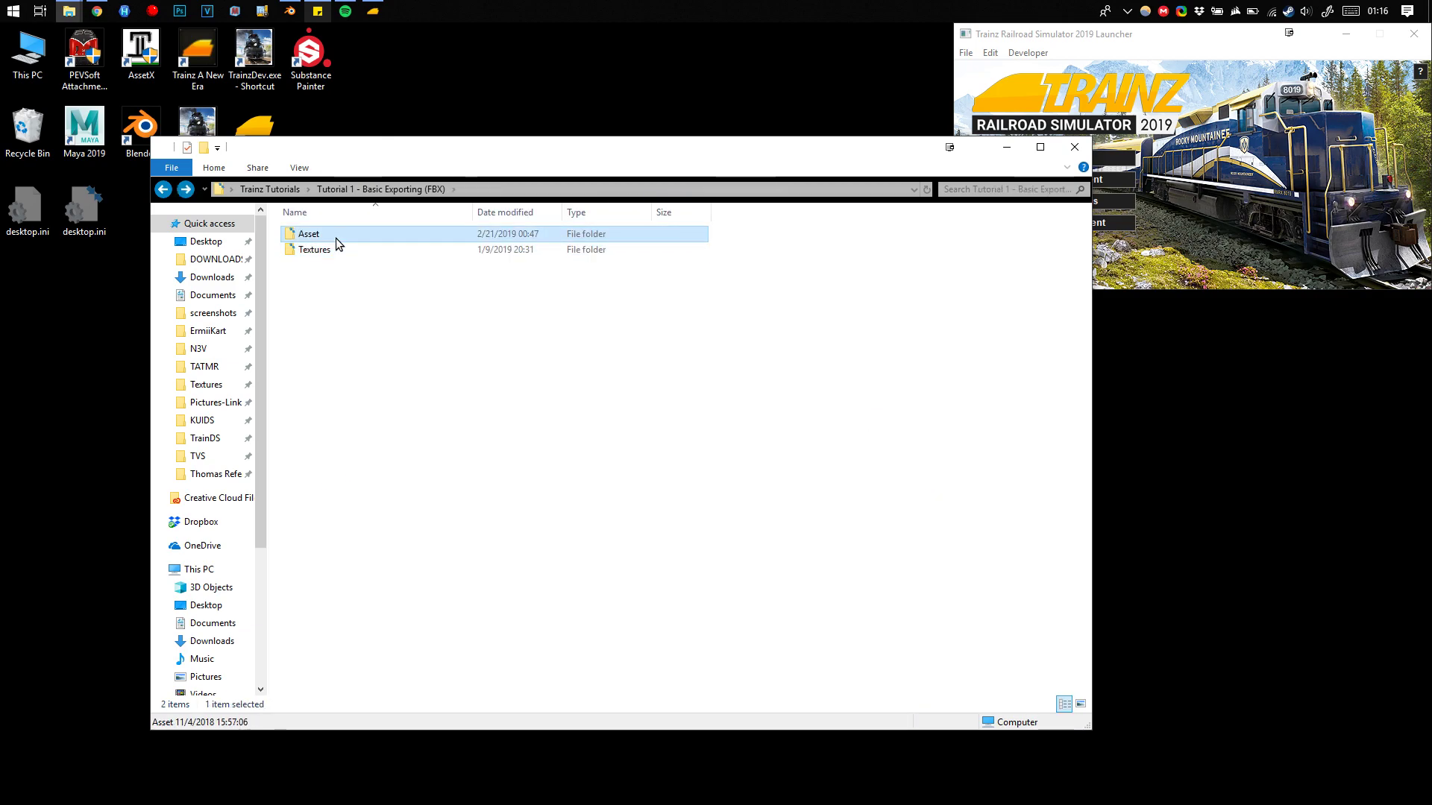
{"action": "key", "text": "ctrl+v"}
{"action": "left_click", "coordinate": [625, 502]}
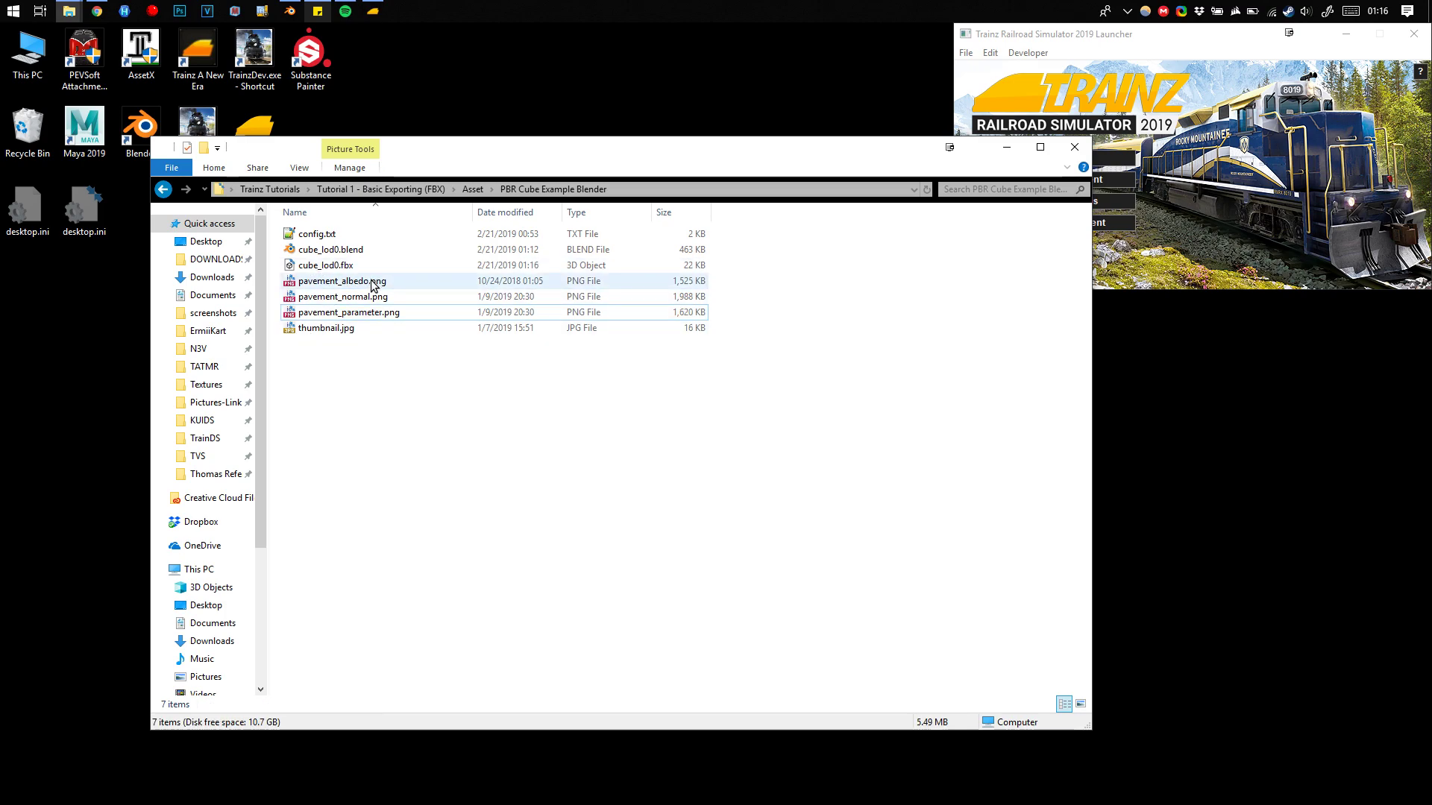
Return to the tutorial's Textures folder and open pavement_normal.png in the ddsview image viewer.
{"action": "key", "text": "BackSpace"}
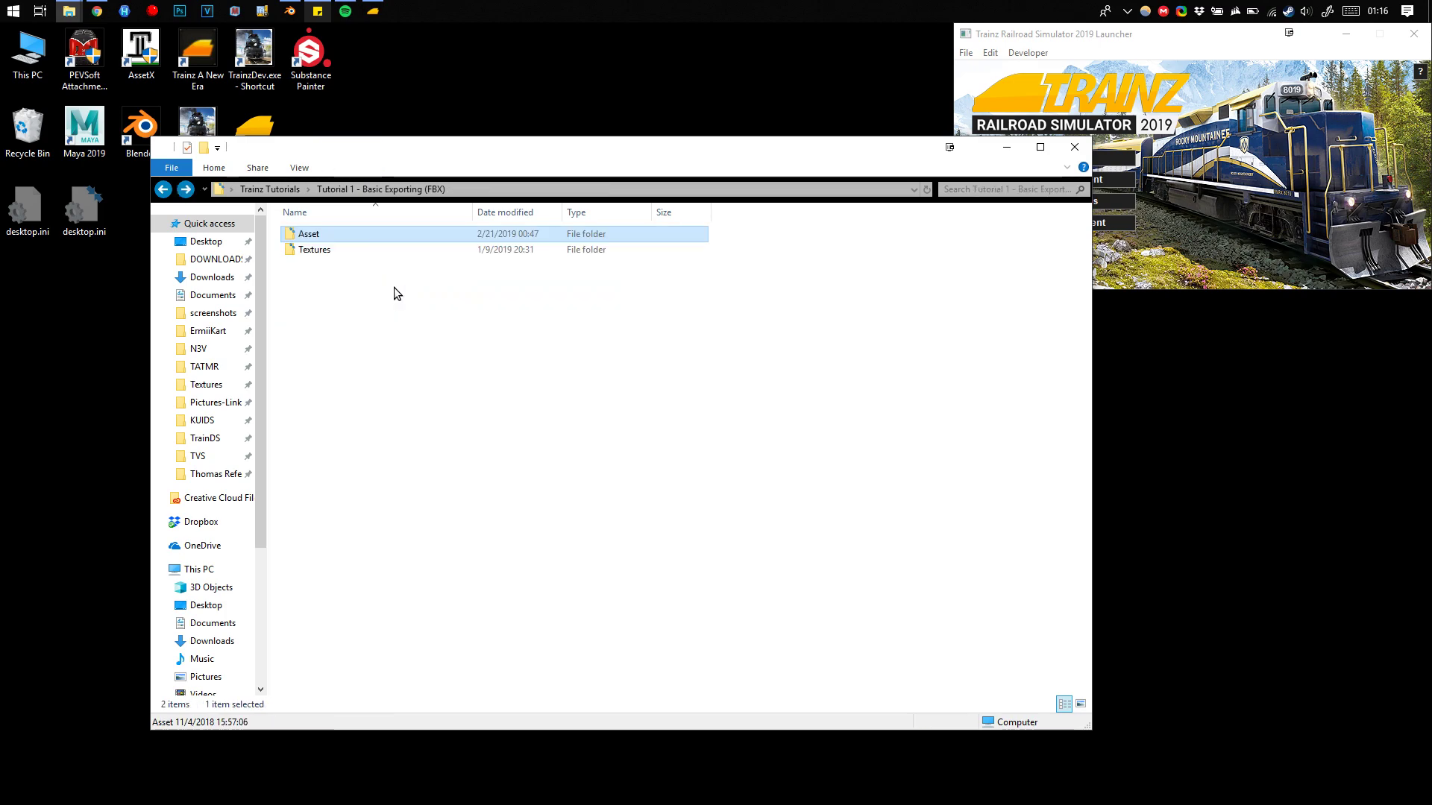
{"action": "key", "text": "BackSpace"}
{"action": "double_click", "coordinate": [307, 251]}
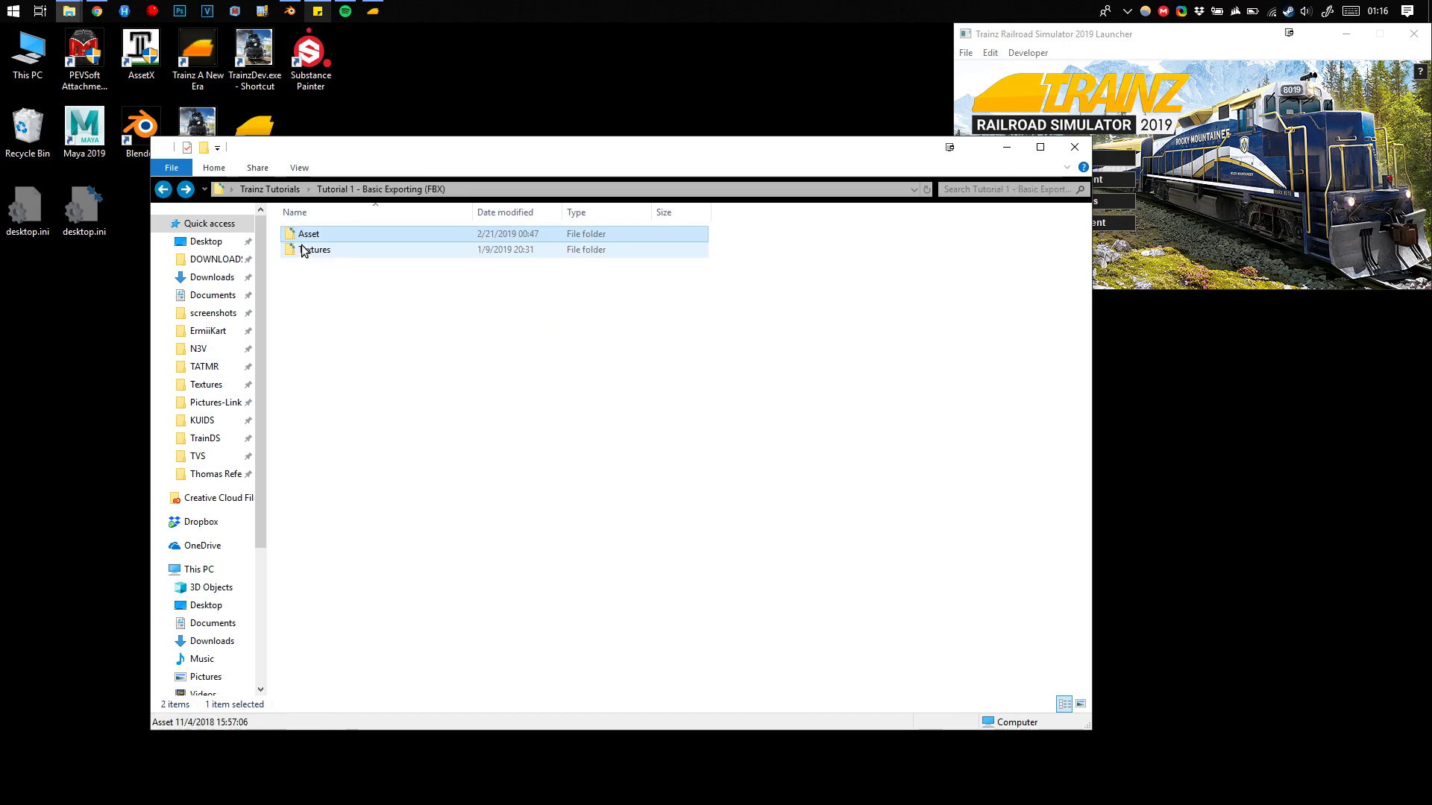
{"action": "left_click", "coordinate": [306, 253]}
{"action": "key", "text": "Return"}
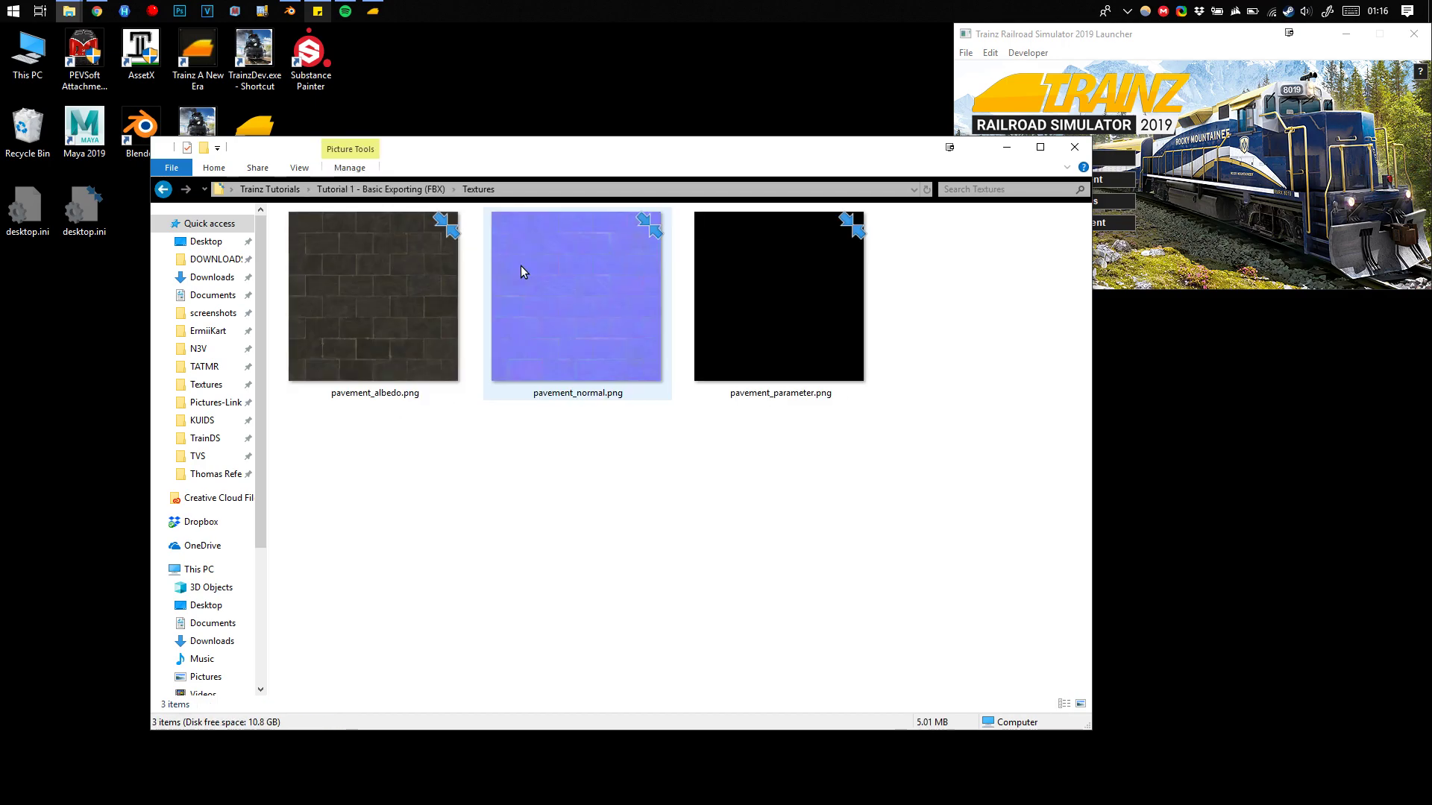
{"action": "right_click", "coordinate": [537, 343]}
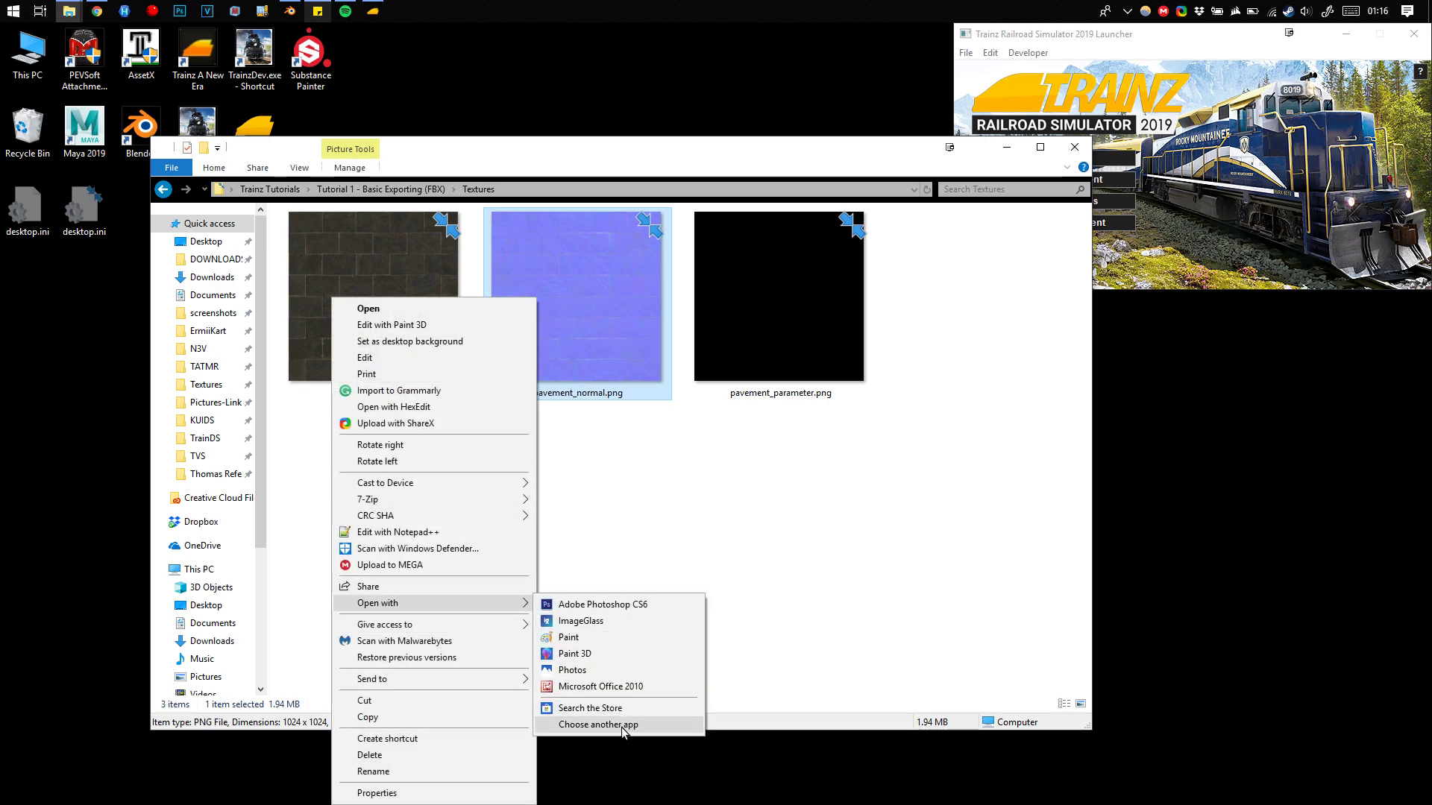
{"action": "left_click", "coordinate": [629, 729]}
{"action": "scroll", "coordinate": [661, 440], "scroll_direction": "down", "scroll_amount": 1}
{"action": "left_click", "coordinate": [661, 433]}
{"action": "double_click", "coordinate": [661, 432]}
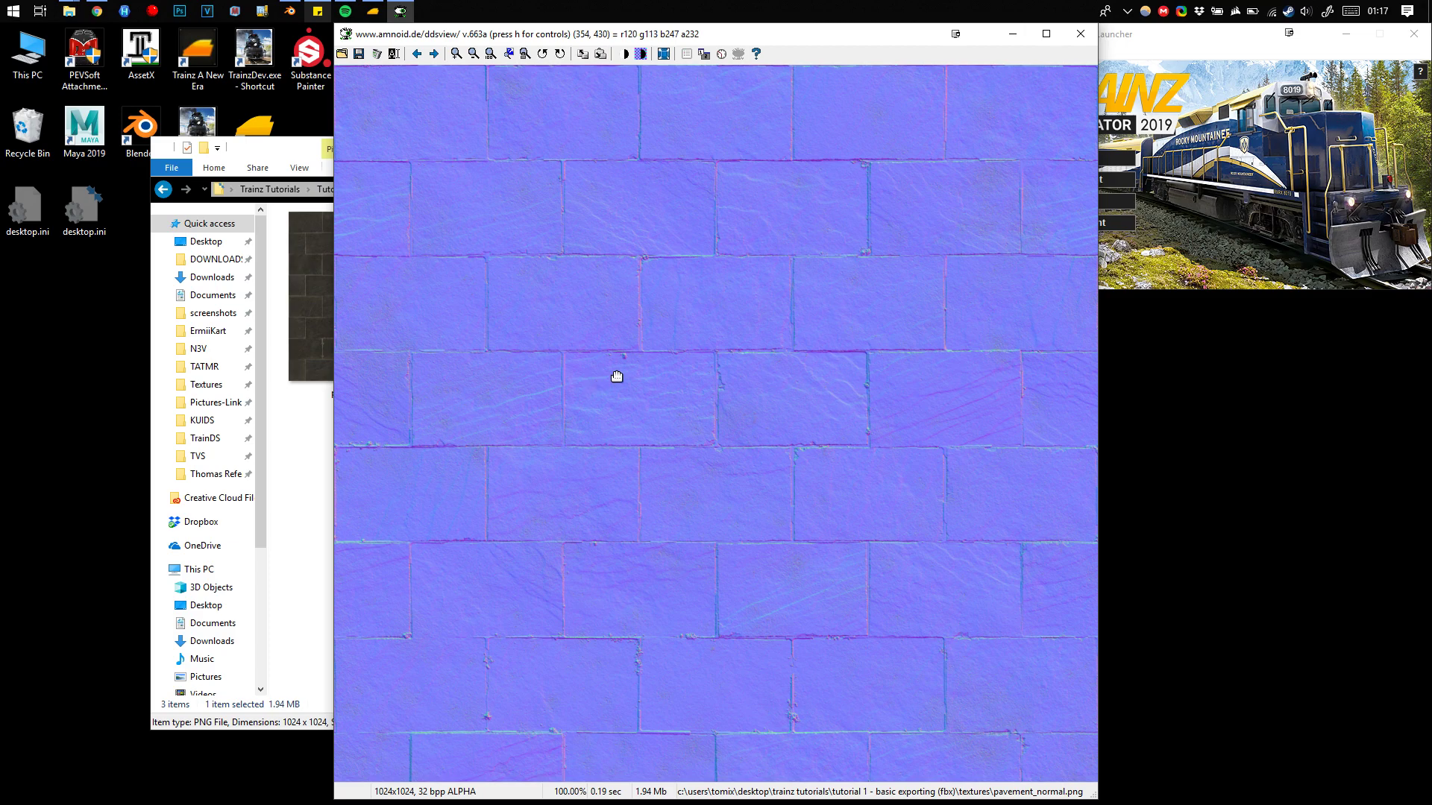
Inspect the alpha channel of pavement_normal.png, then view pavement_parameter.png with its alpha display turned off.
{"action": "left_click", "coordinate": [625, 59]}
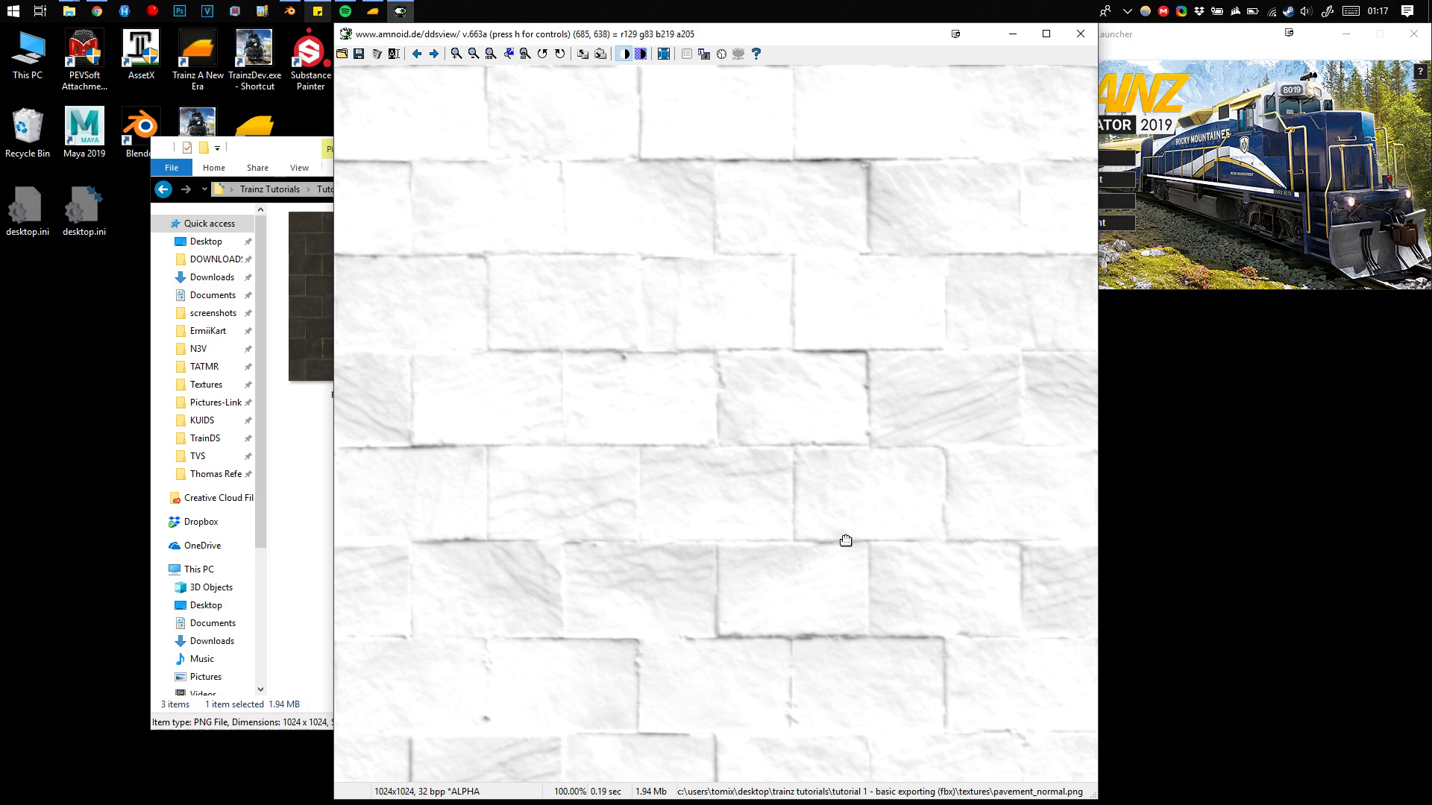
{"action": "key", "text": "space"}
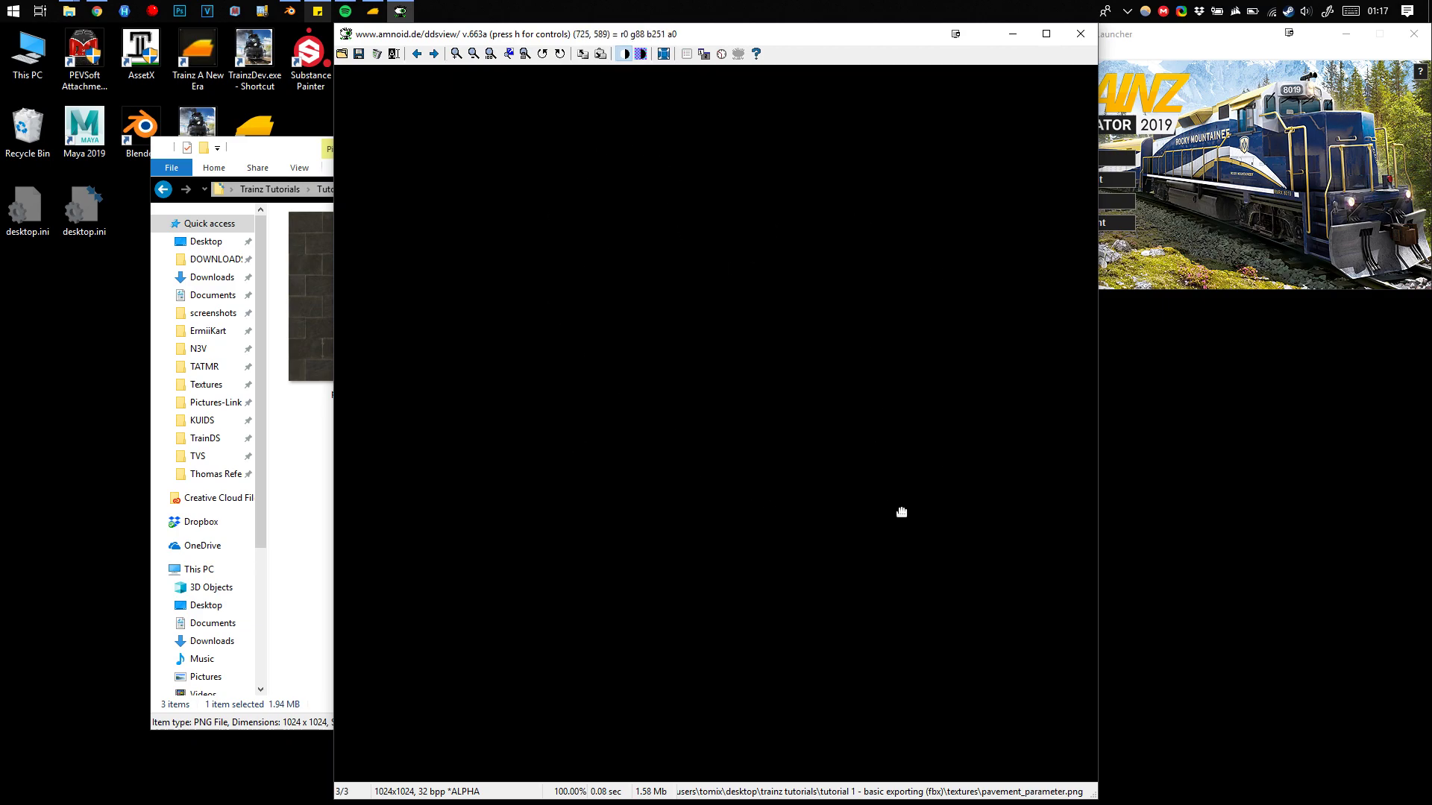
{"action": "key", "text": "a"}
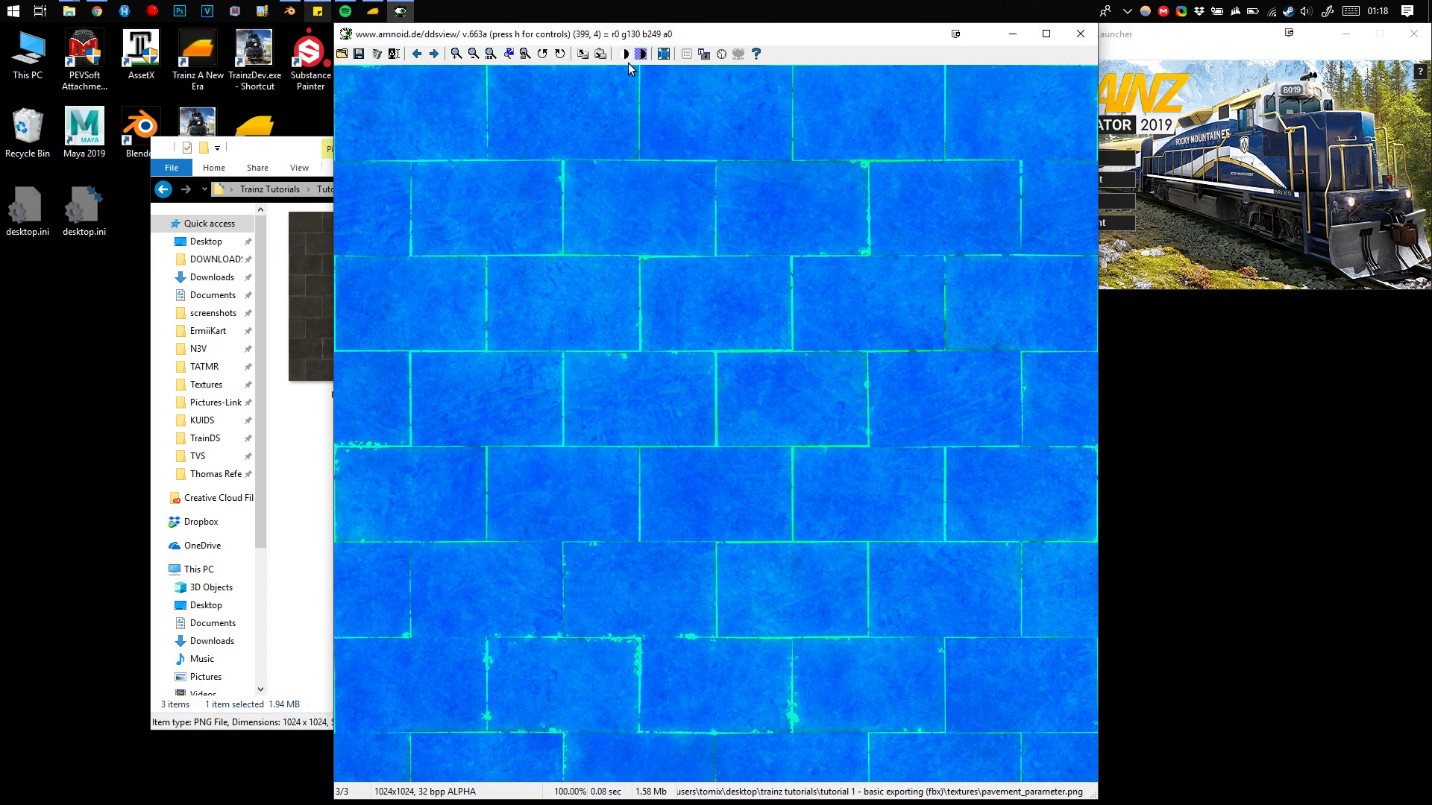
Move the image viewer aside to point out the normal and parameter textures in the folder, then bring the viewer back.
{"action": "mouse_move", "coordinate": [616, 36]}
{"action": "left_mouse_down"}
{"action": "mouse_move", "coordinate": [917, 351]}
{"action": "mouse_move", "coordinate": [583, 40]}
{"action": "mouse_move", "coordinate": [611, 41]}
{"action": "left_mouse_up"}
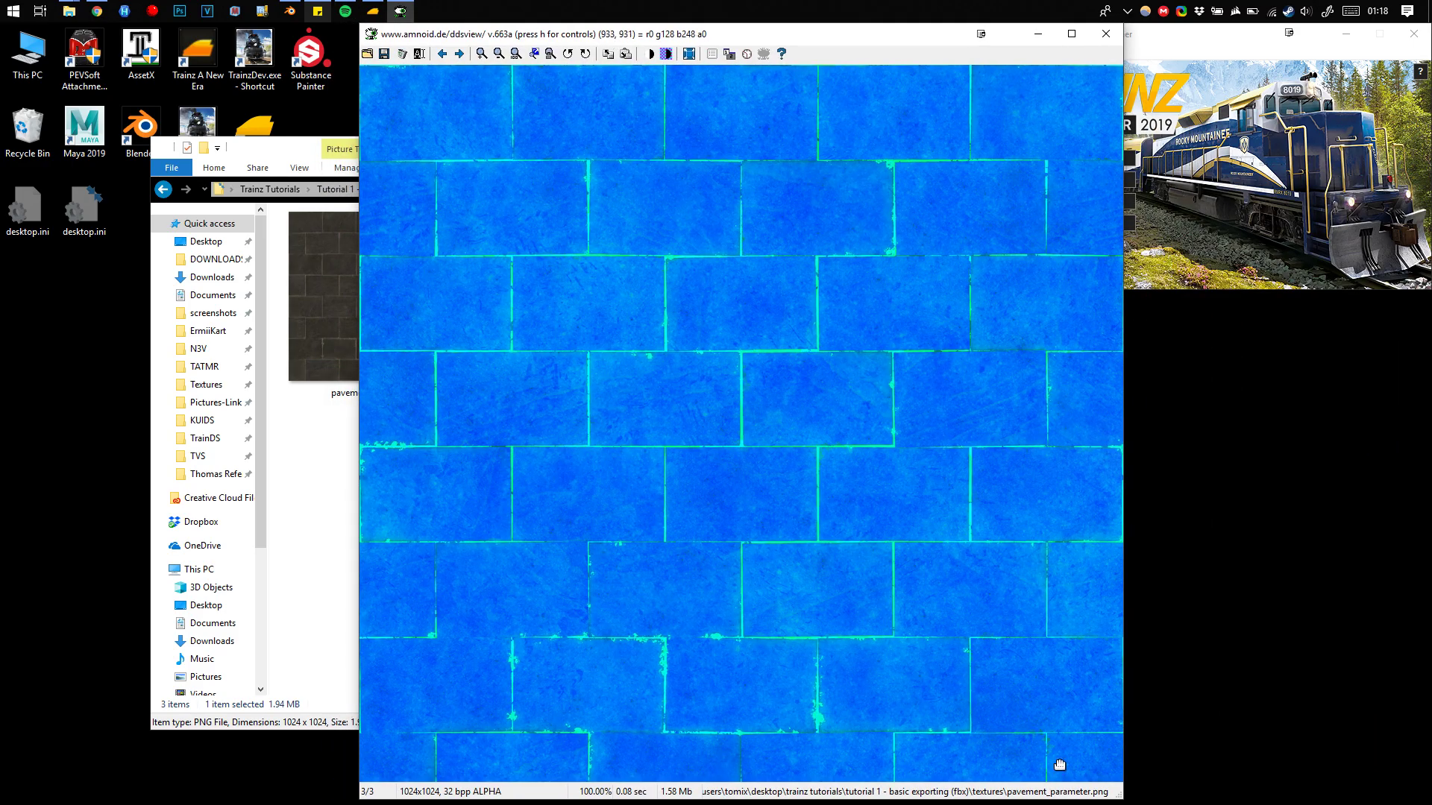
{"action": "left_click_drag", "start_coordinate": [790, 43], "coordinate": [963, 634]}
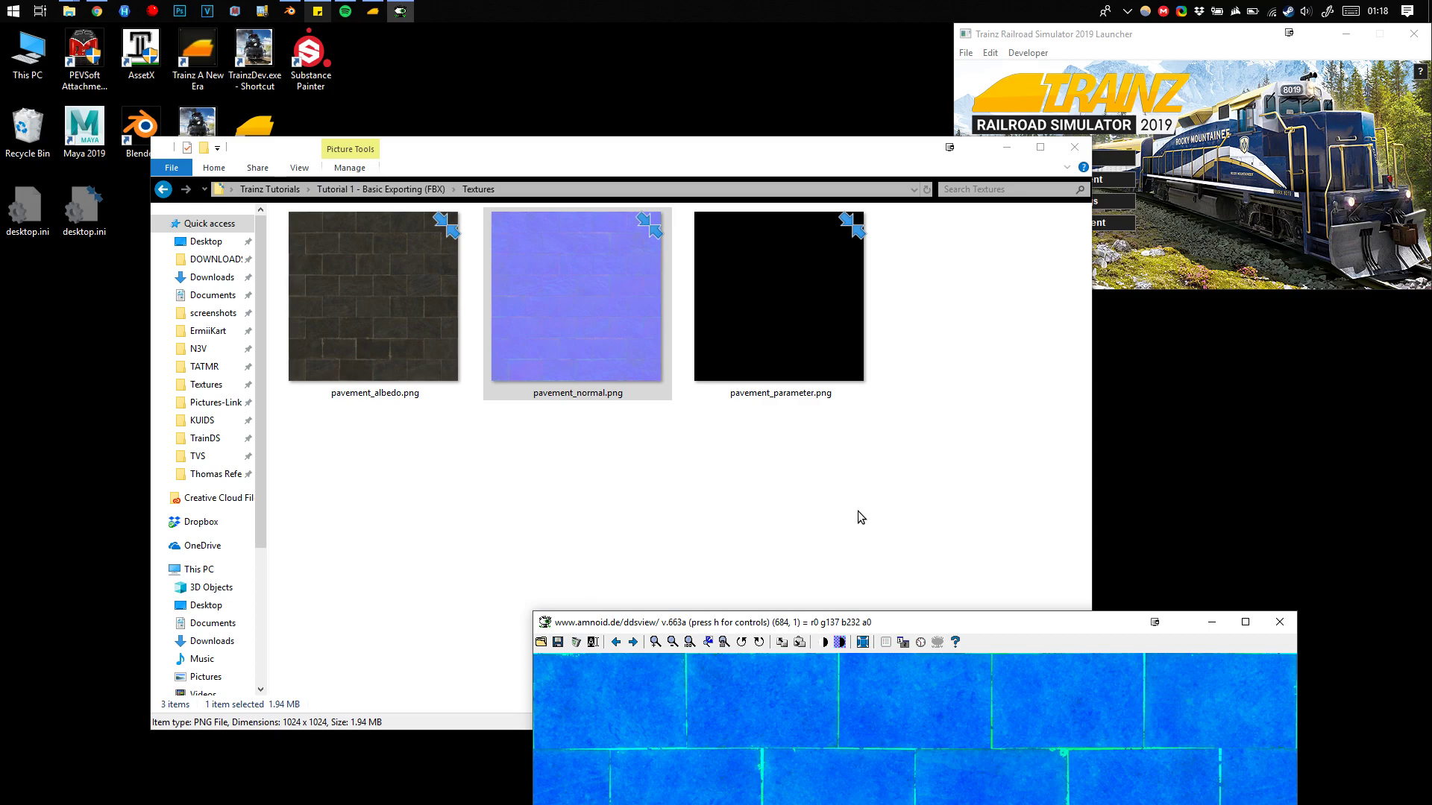
{"action": "left_click", "coordinate": [583, 366]}
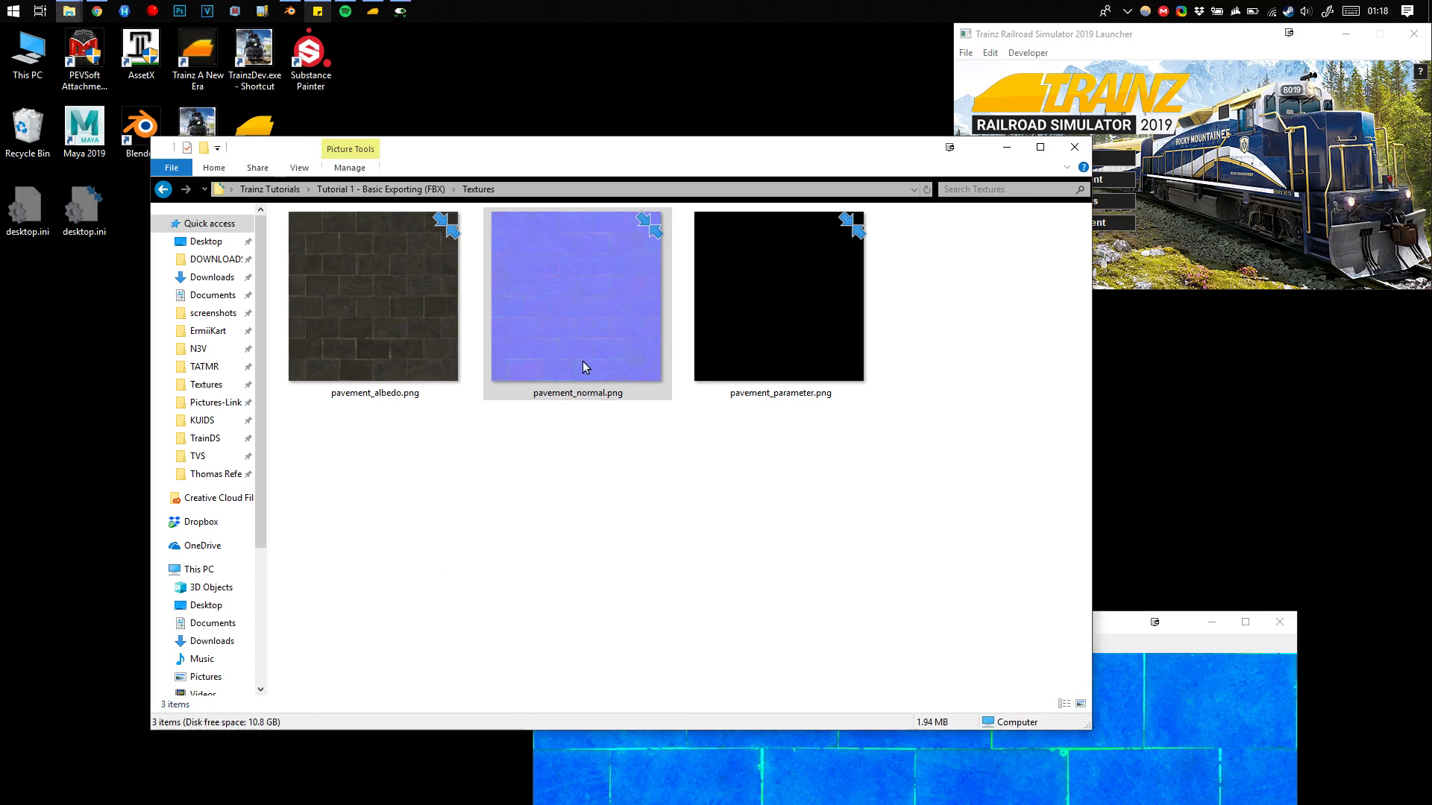
{"action": "left_click", "coordinate": [745, 354]}
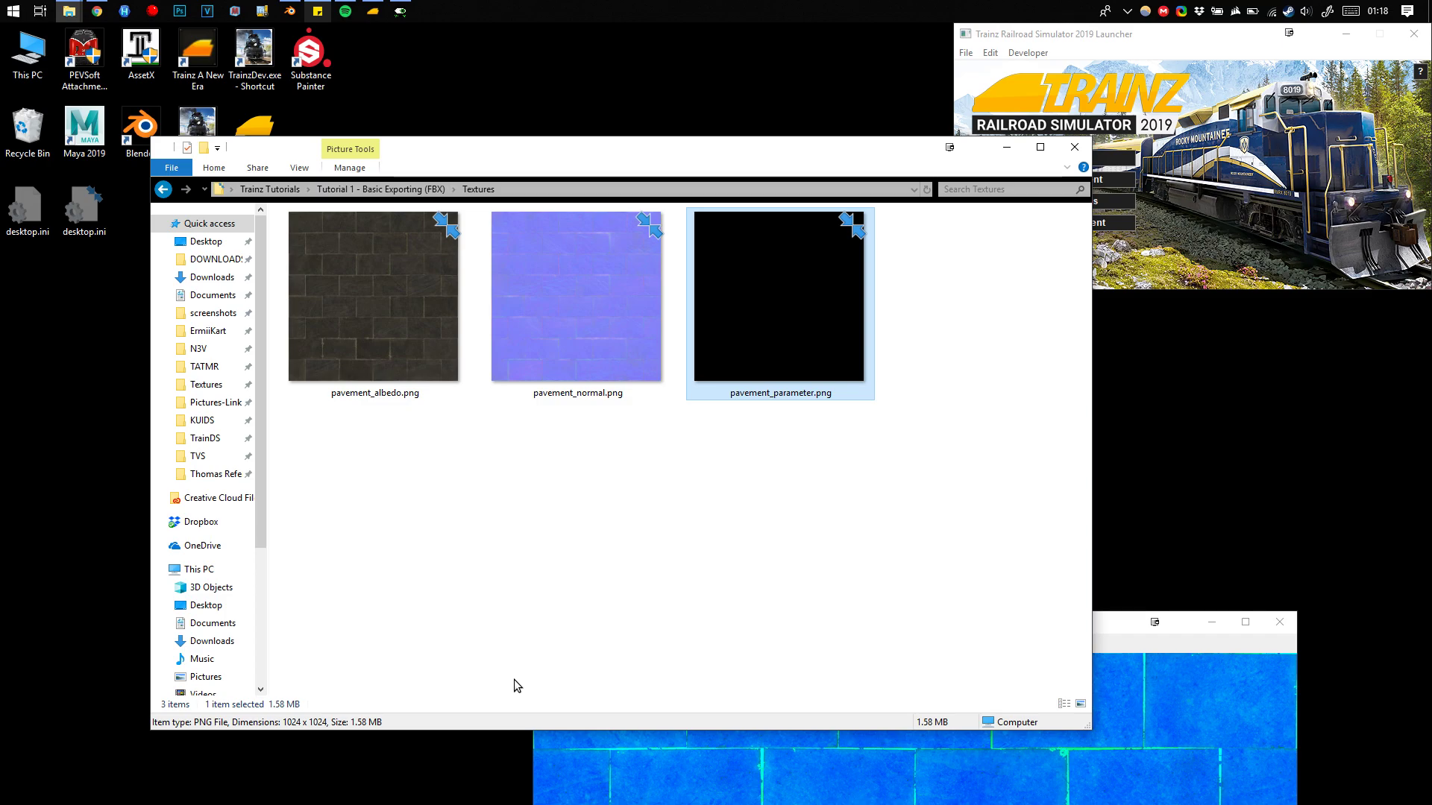
{"action": "left_click_drag", "start_coordinate": [1107, 631], "coordinate": [1042, 83]}
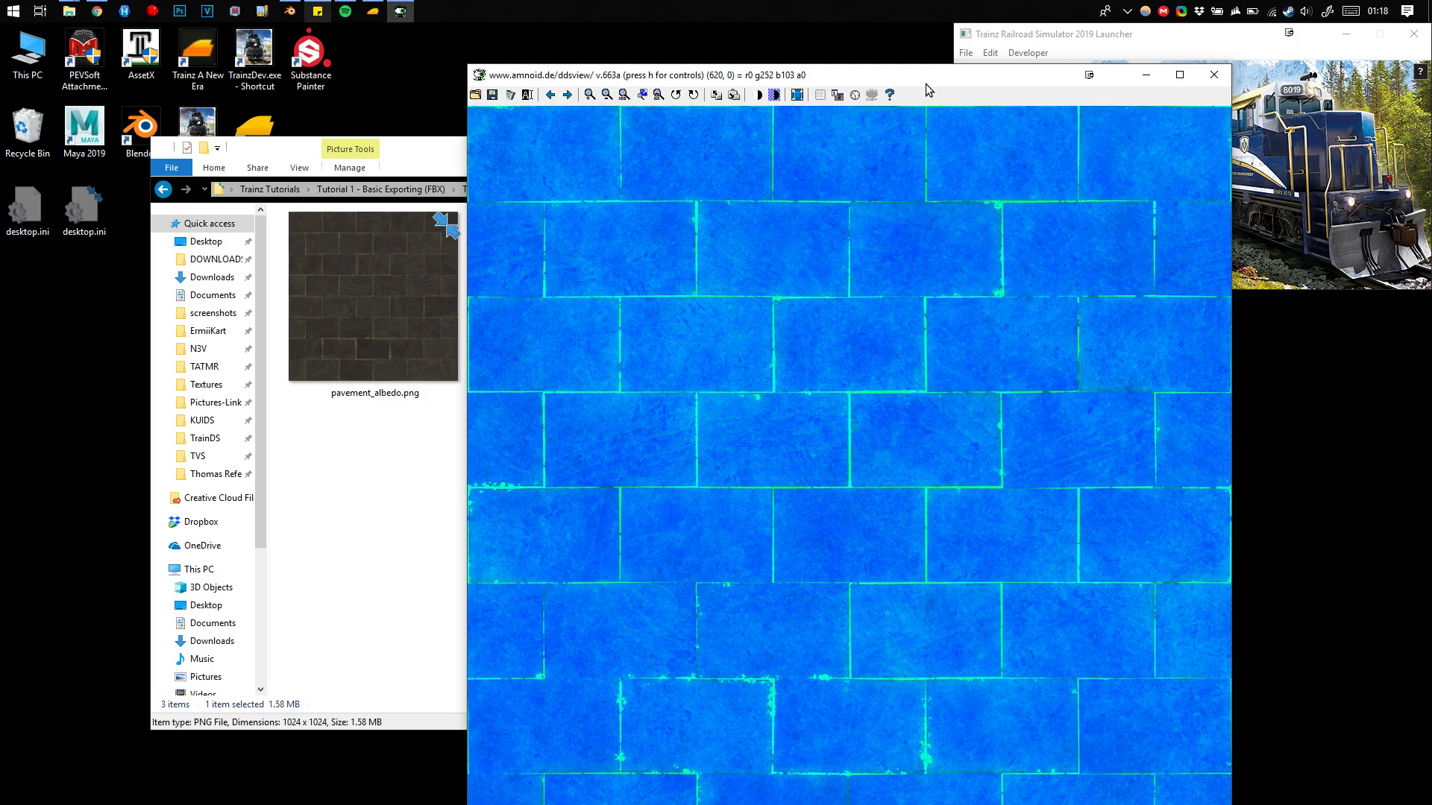
{"action": "left_click", "coordinate": [830, 96]}
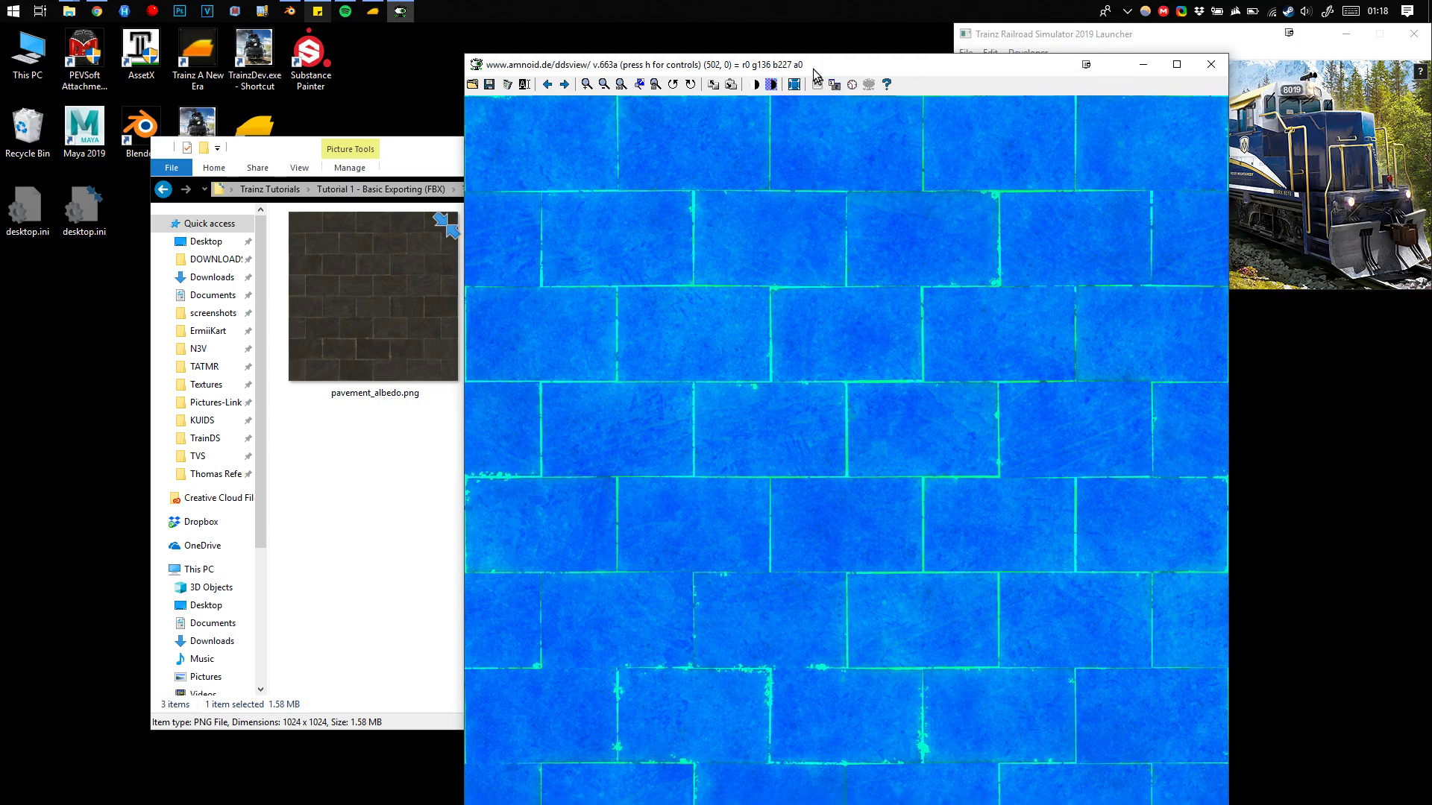
Switch to Chrome, open the M.pbrmetal wiki page and examine its Parameter texture channel section.
{"action": "left_click", "coordinate": [97, 11]}
{"action": "left_click", "coordinate": [170, 572]}
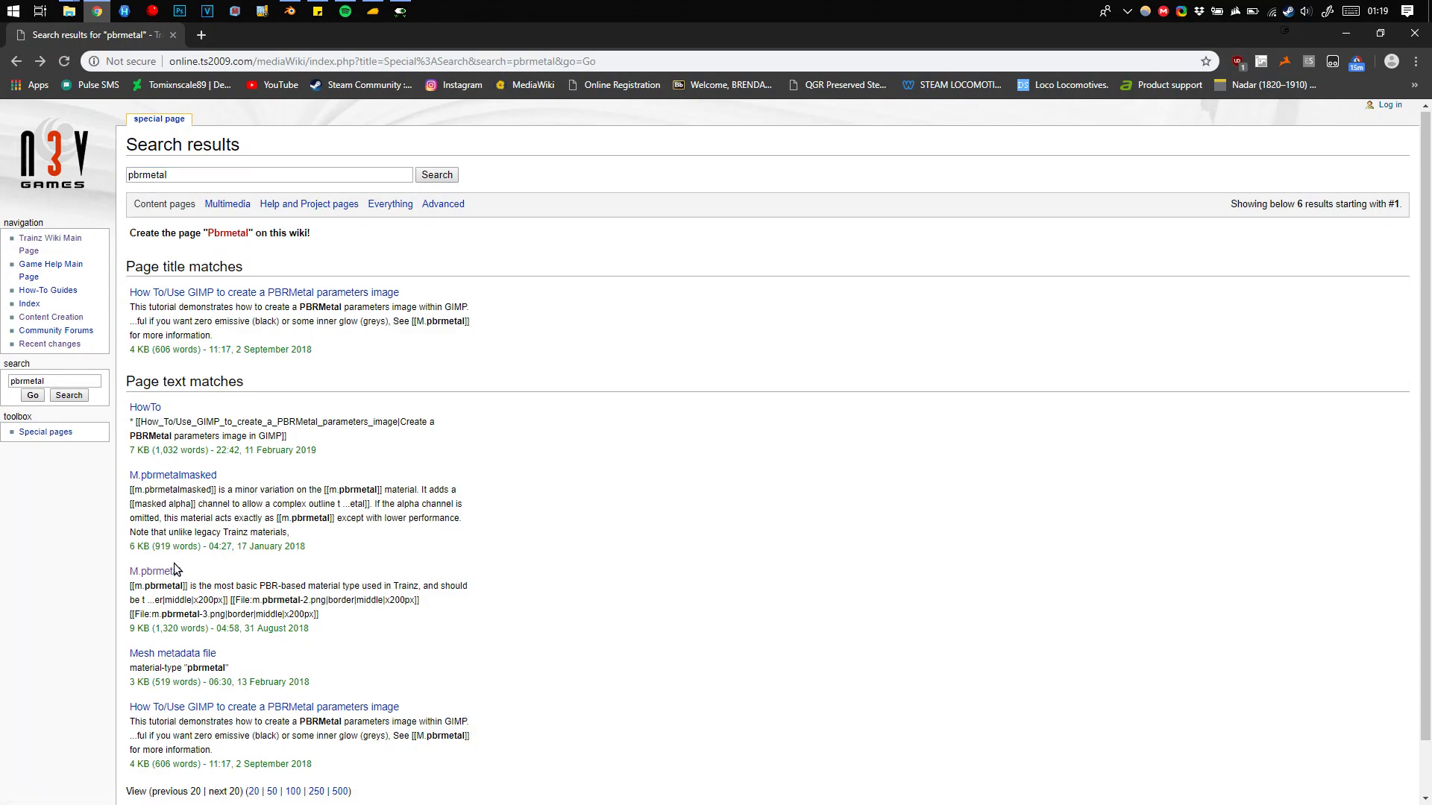
{"action": "scroll", "coordinate": [672, 612], "scroll_direction": "down", "scroll_amount": 5}
{"action": "scroll", "coordinate": [603, 604], "scroll_direction": "down", "scroll_amount": 8}
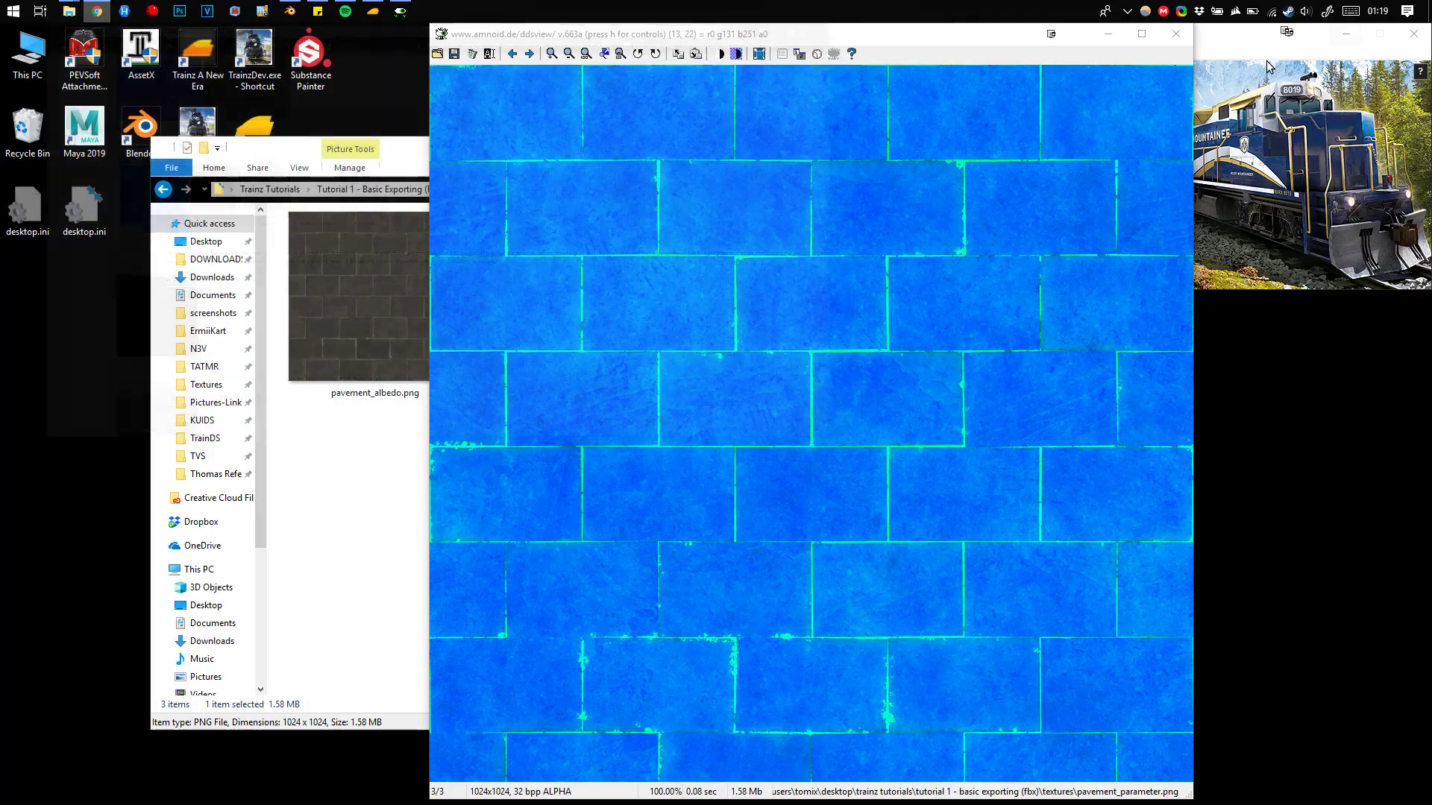
{"action": "left_click", "coordinate": [1346, 34]}
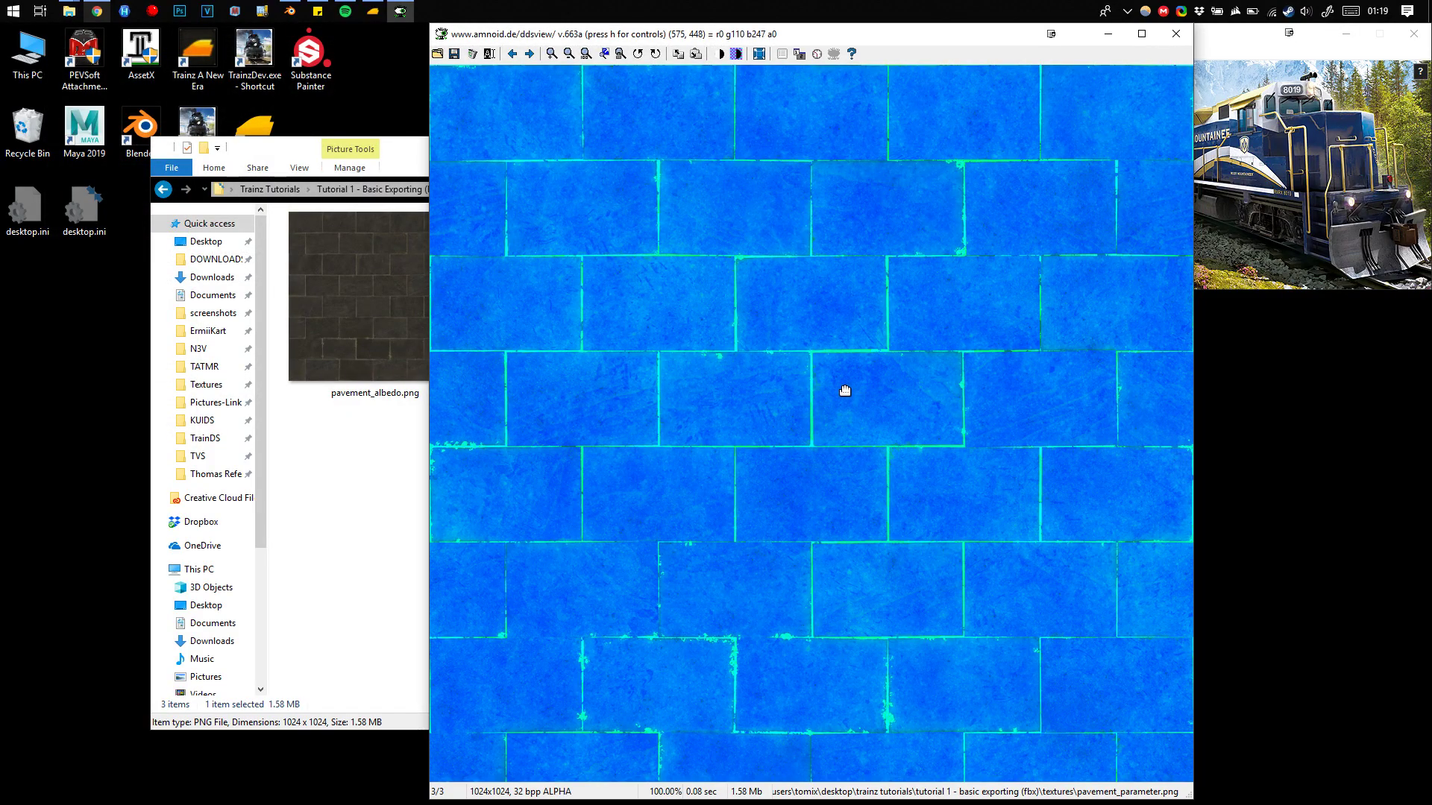
{"action": "left_click", "coordinate": [97, 11]}
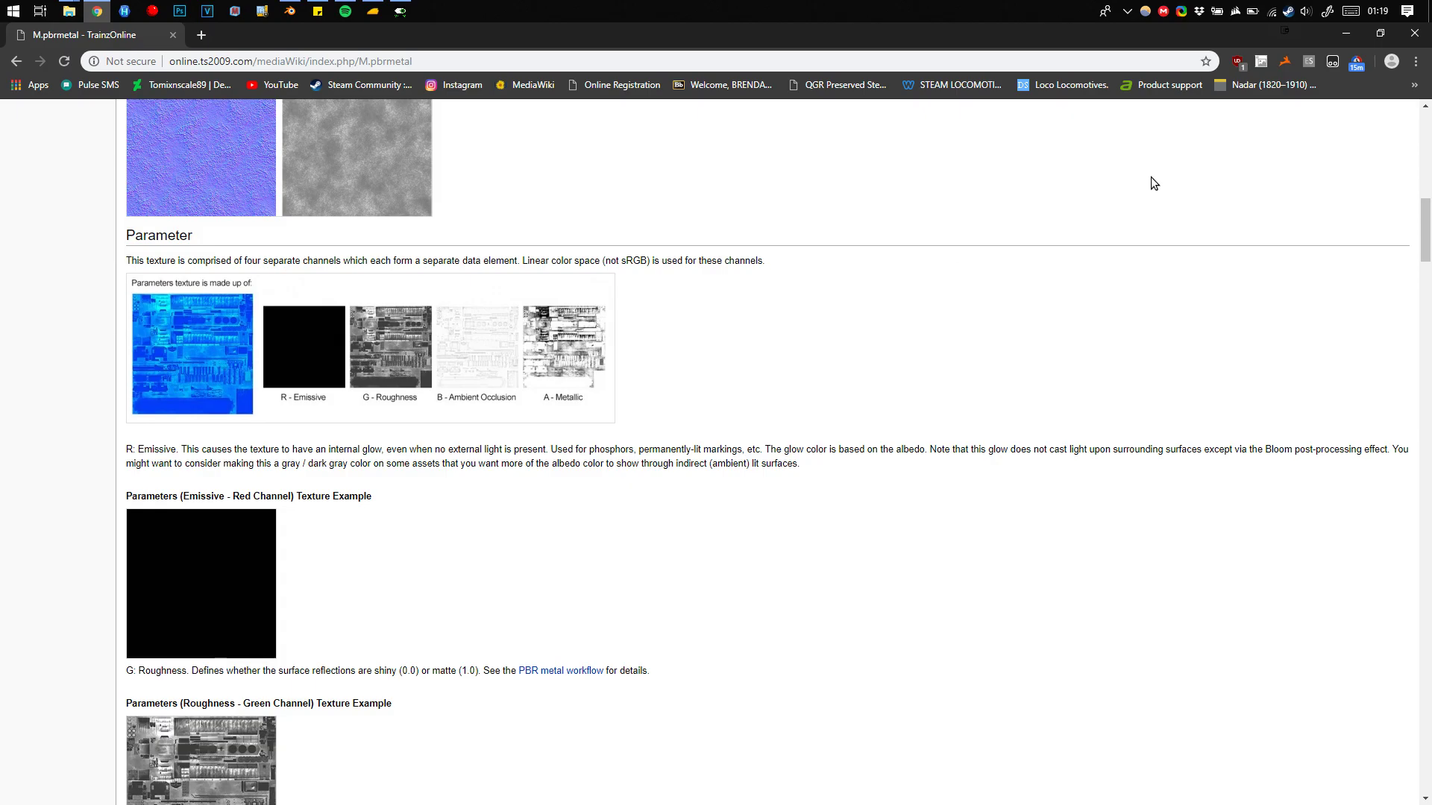
Go back to ddsview, view the alpha channel of pavement_parameter.png and close the viewer.
{"action": "left_click", "coordinate": [1347, 33]}
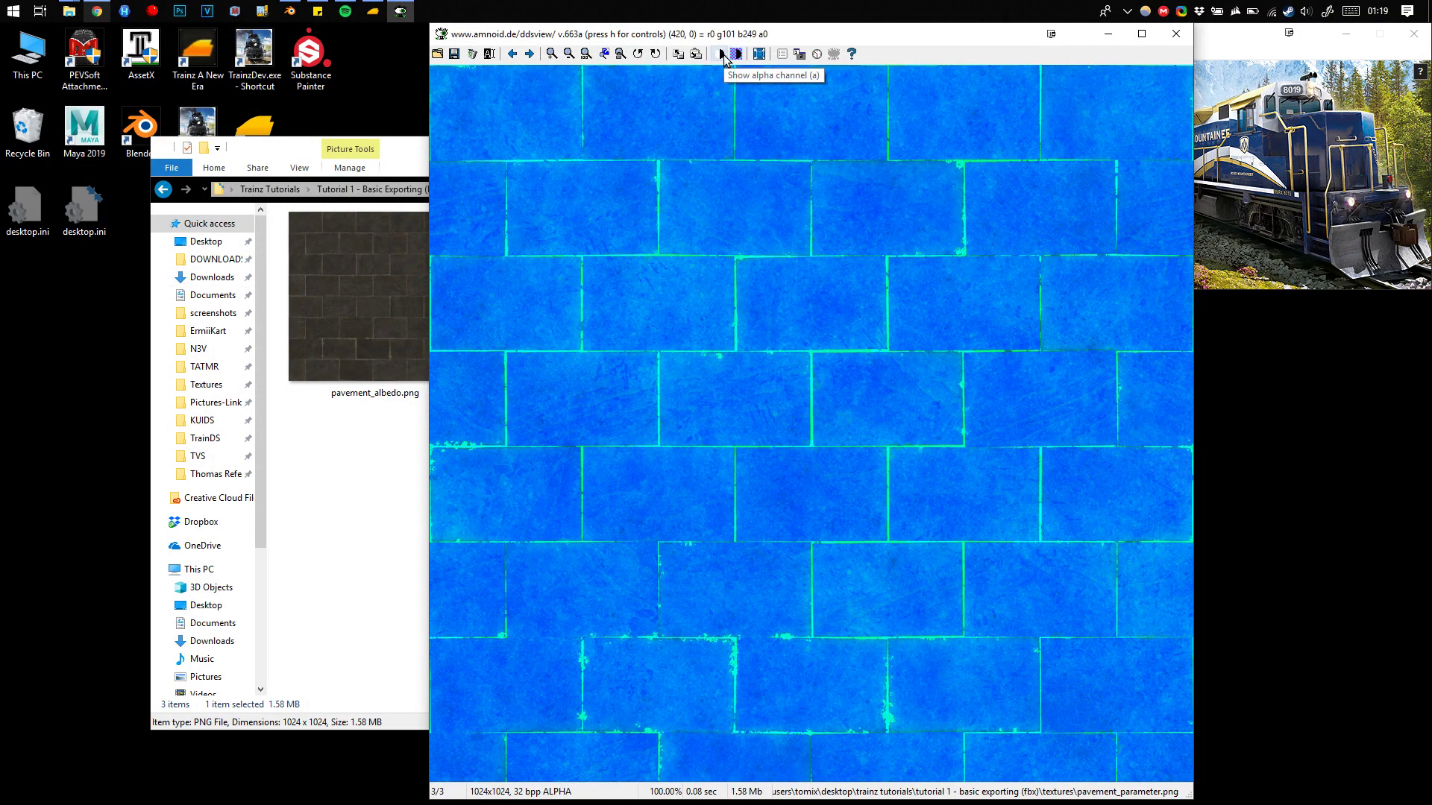
{"action": "left_click", "coordinate": [722, 54]}
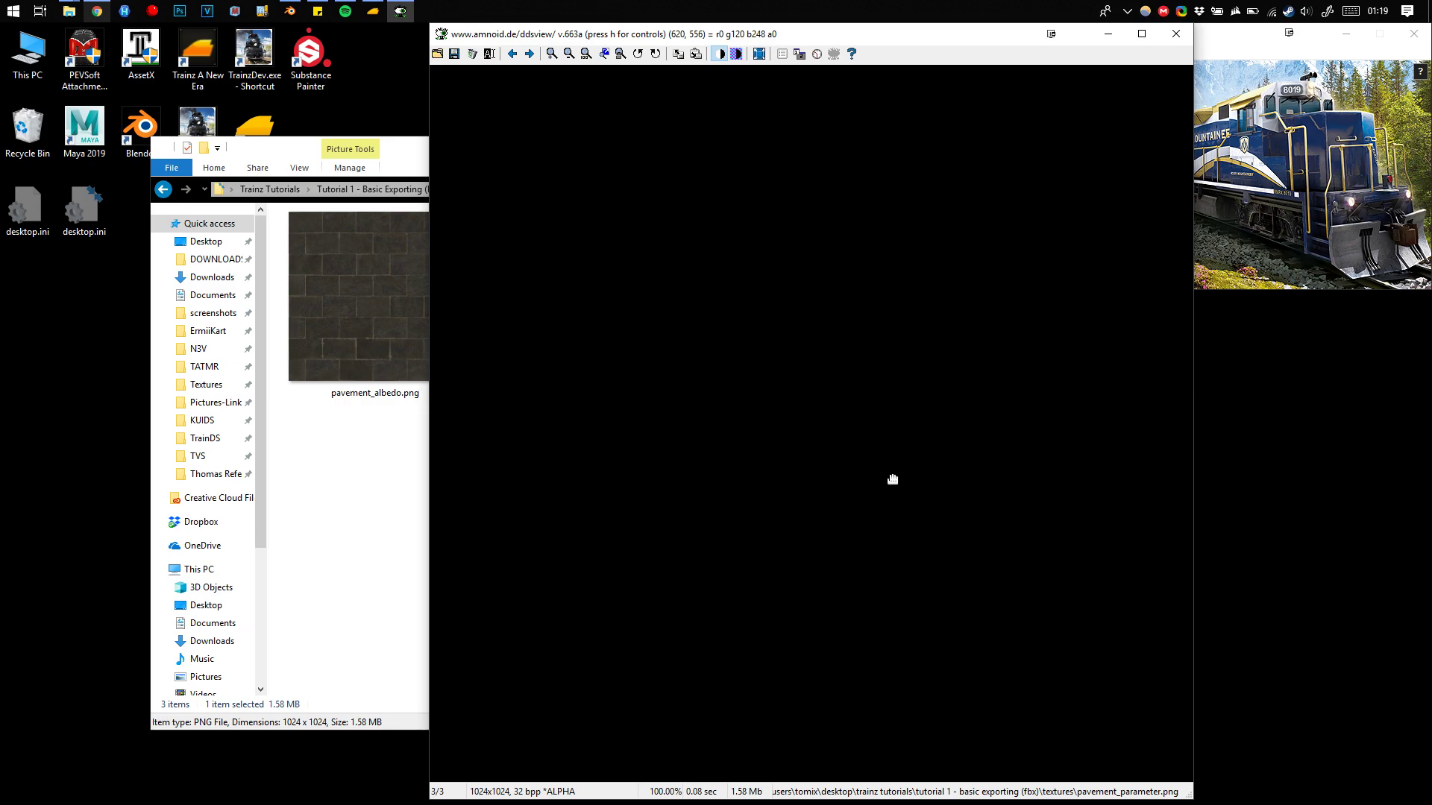
{"action": "left_click", "coordinate": [1167, 36]}
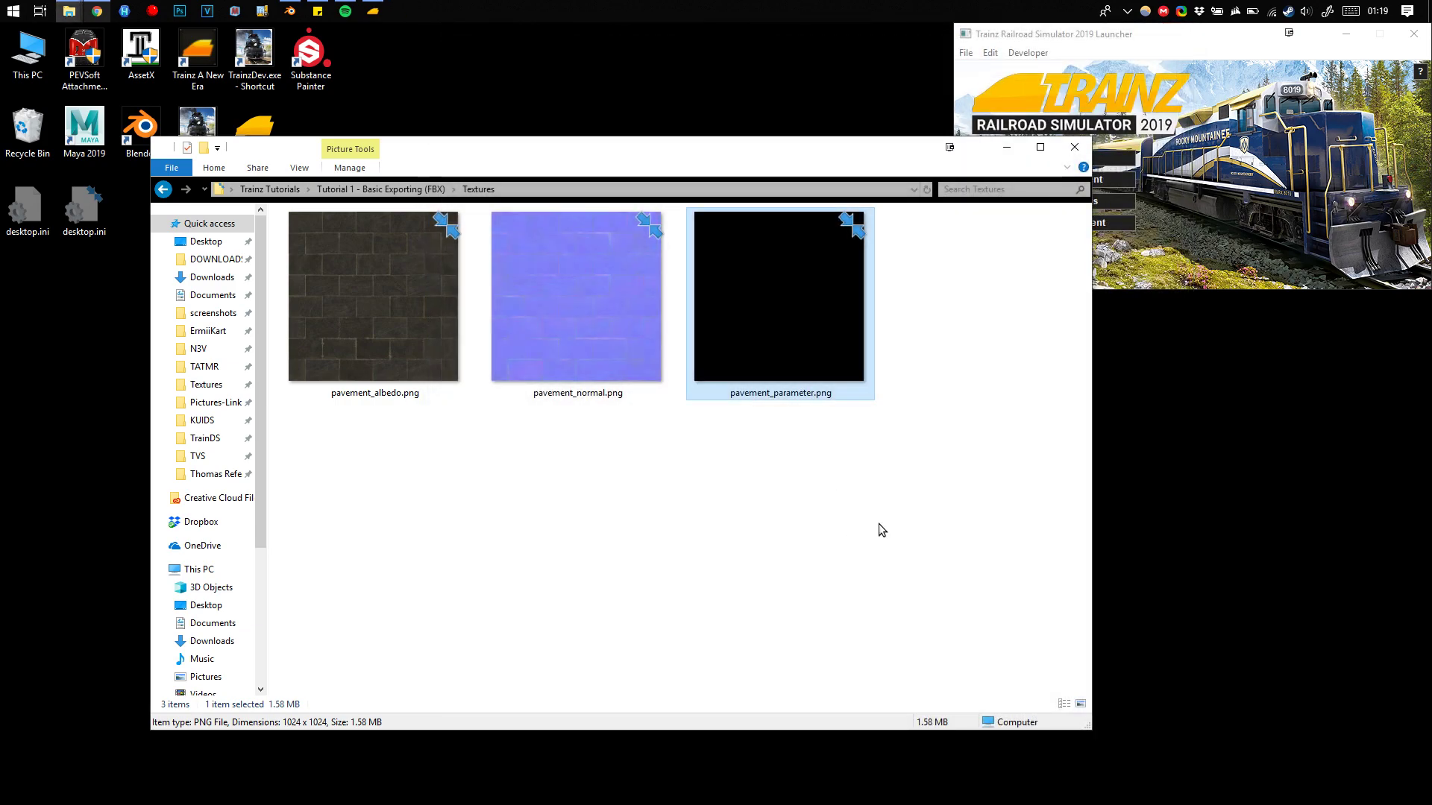
Return to the Asset\PBR Cube Example Blender folder and open config.txt in Notepad++.
{"action": "key", "text": "BackSpace"}
{"action": "double_click", "coordinate": [370, 253]}
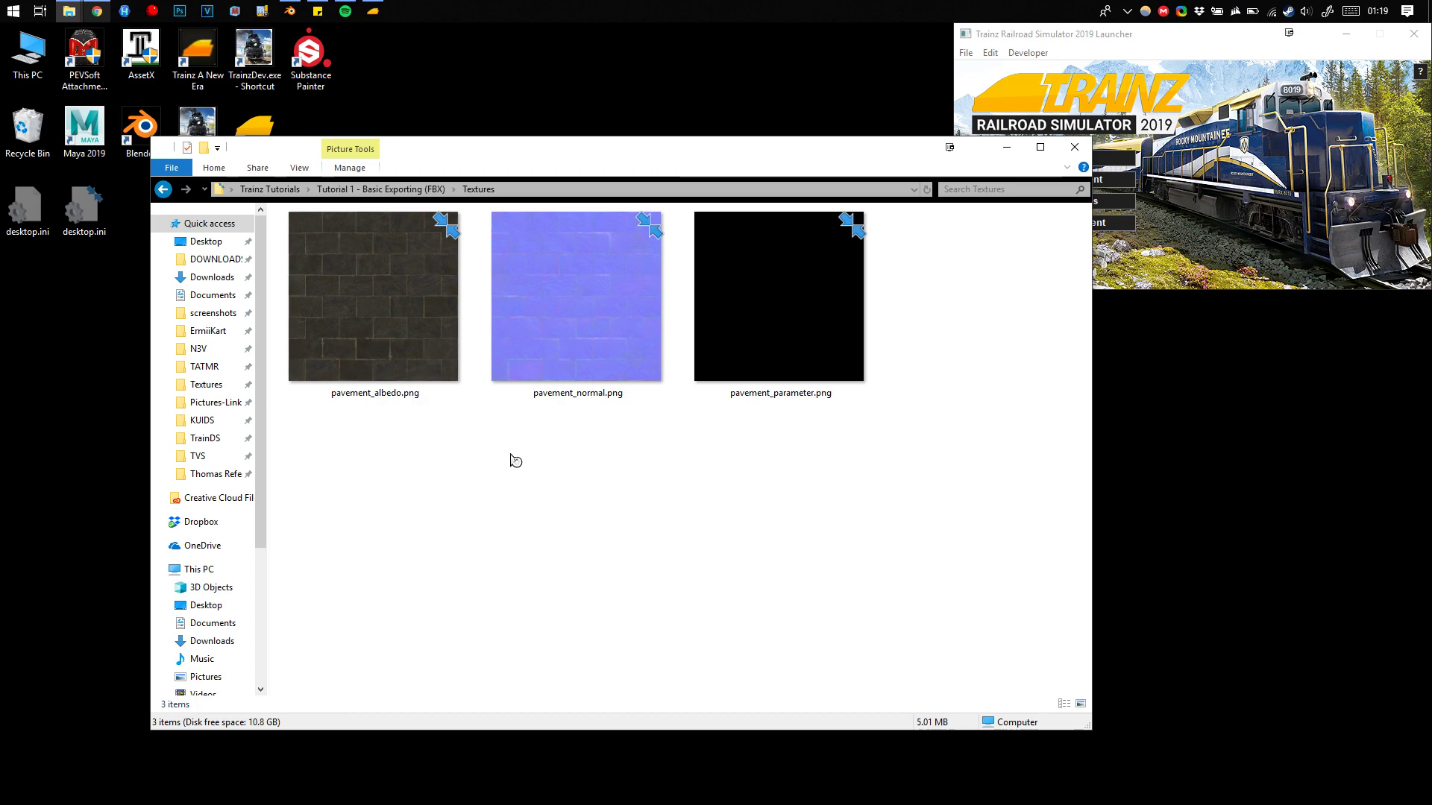
{"action": "key", "text": "alt+Left"}
{"action": "double_click", "coordinate": [409, 240]}
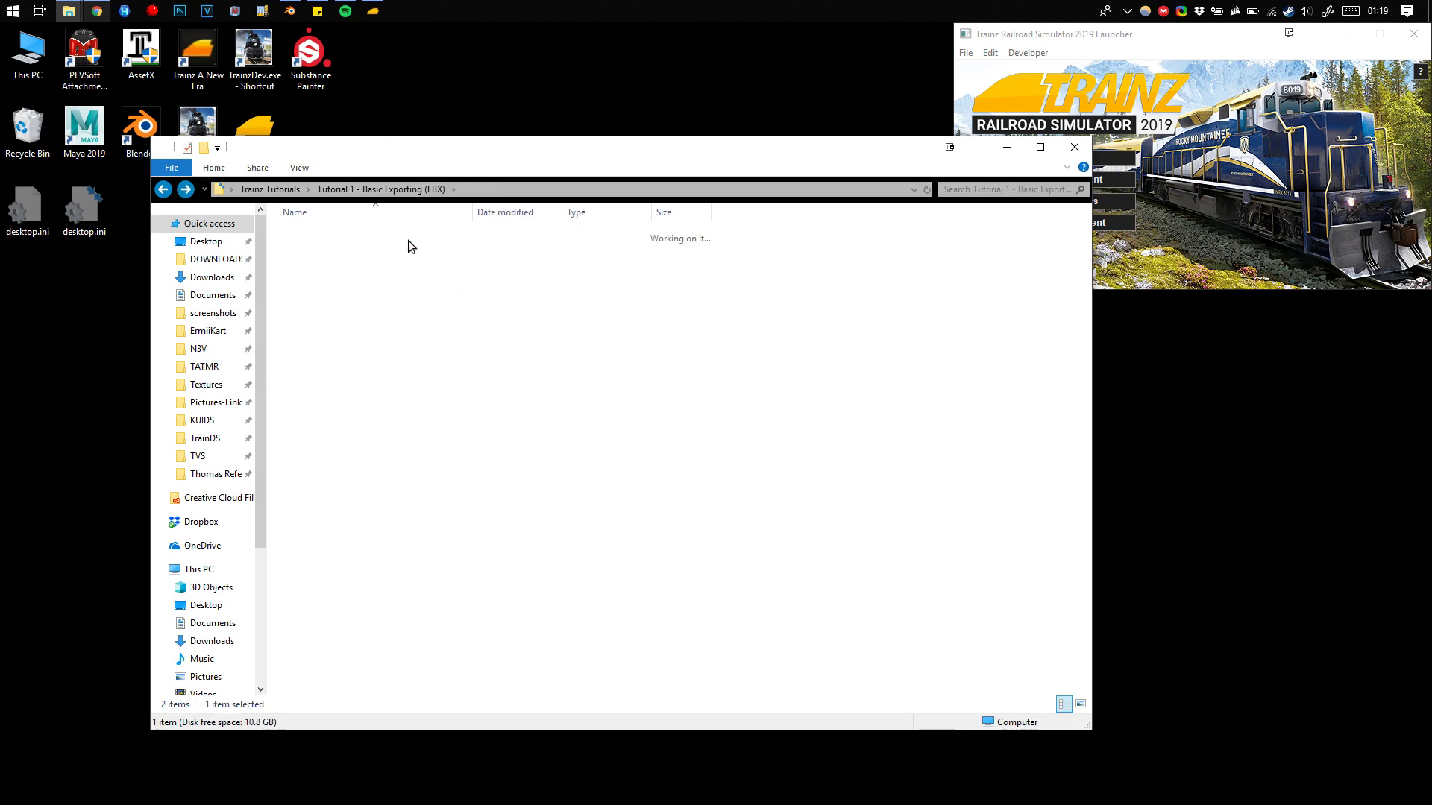
{"action": "double_click", "coordinate": [409, 240]}
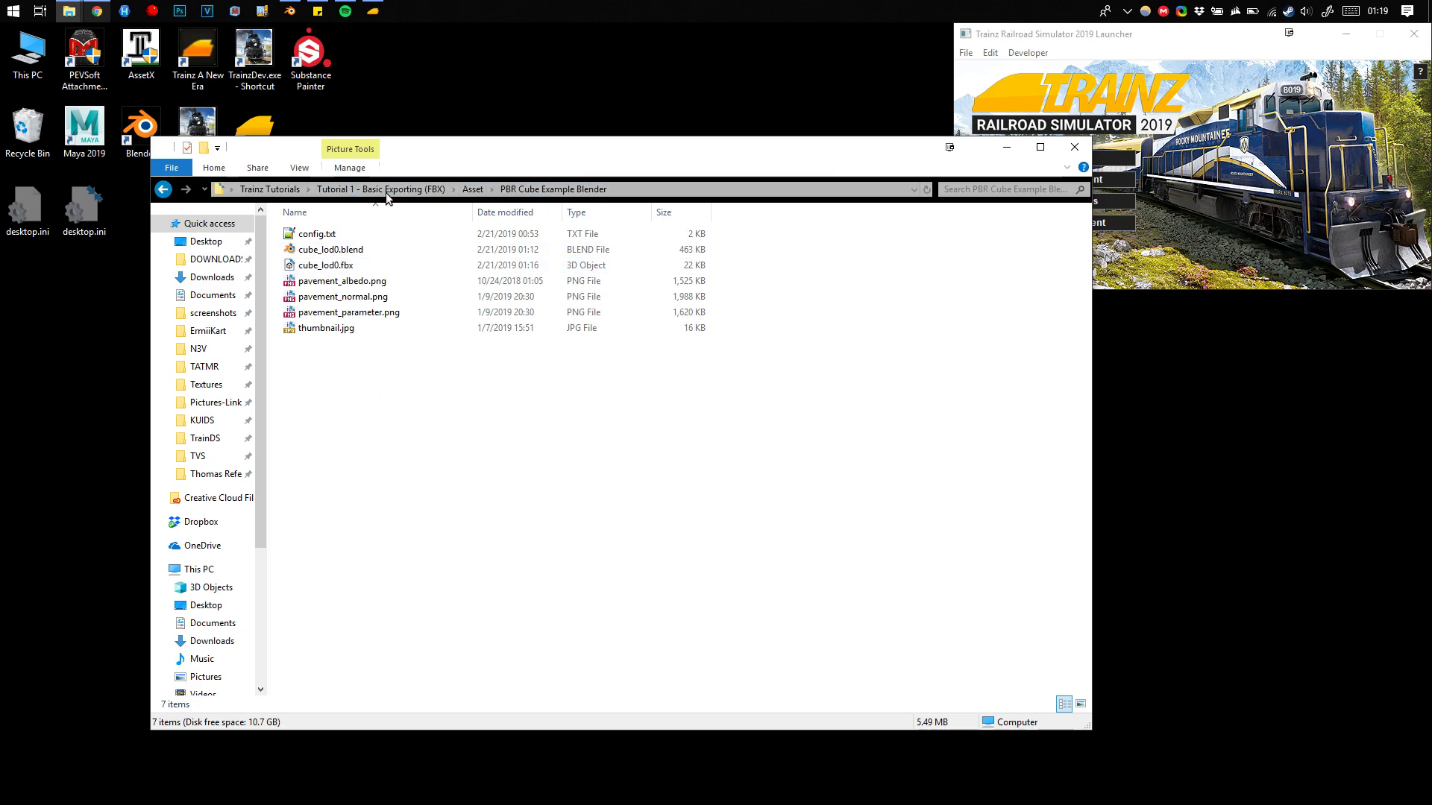
{"action": "left_click", "coordinate": [319, 237]}
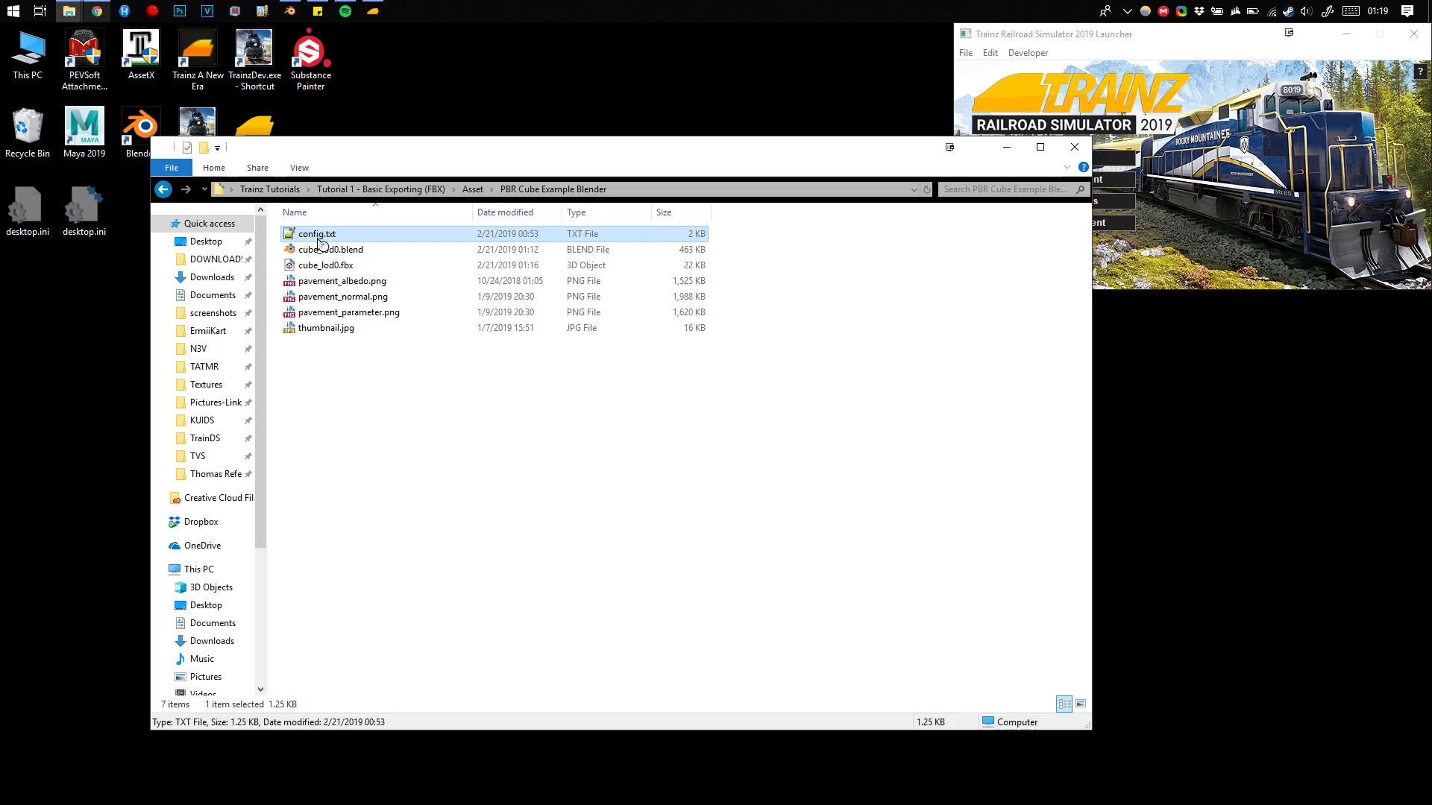
{"action": "double_click", "coordinate": [321, 237]}
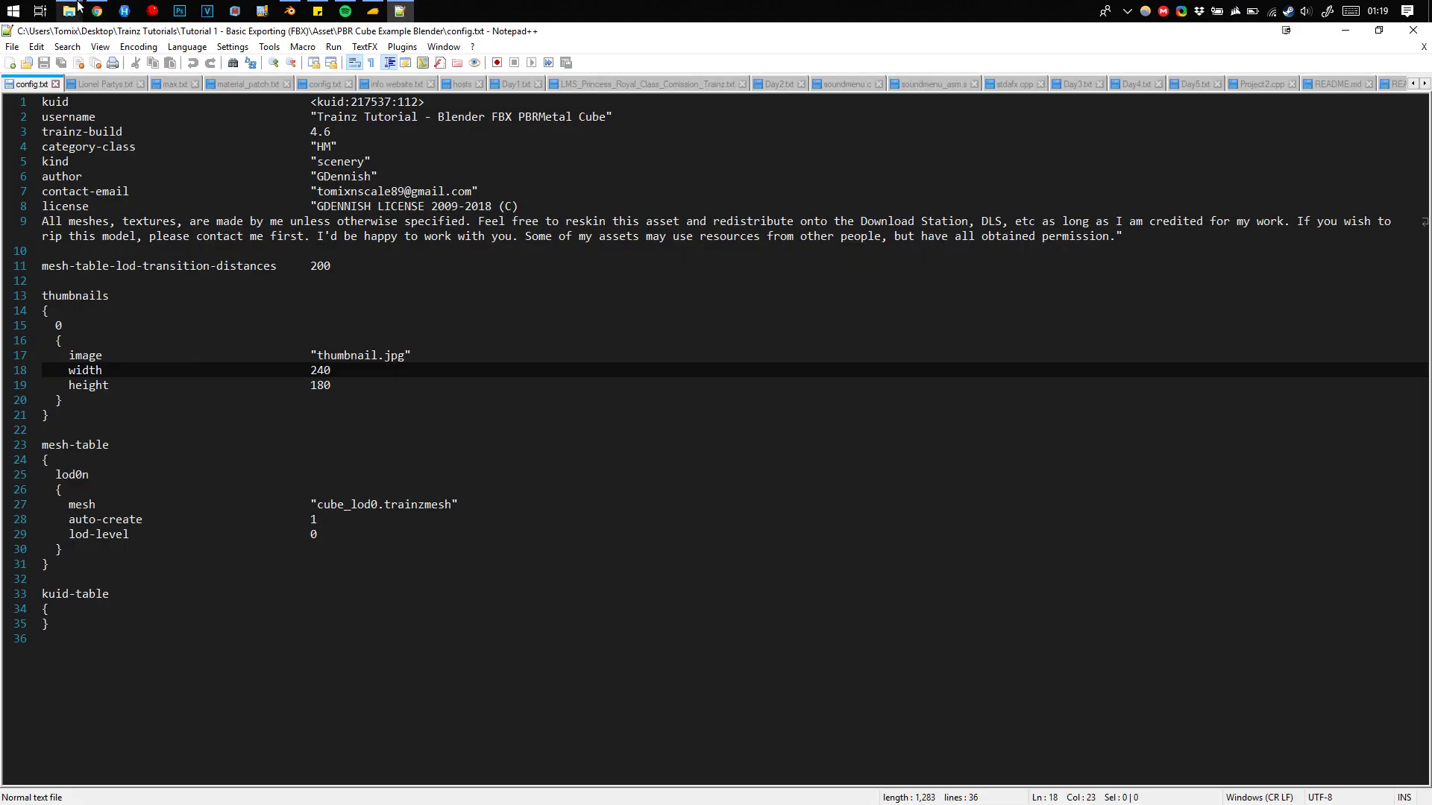
Compare the mesh entry in config.txt with the cube_lod0.fbx file name in the asset folder, then highlight the kuid line.
{"action": "mouse_move", "coordinate": [70, 11]}
{"action": "left_click", "coordinate": [213, 83]}
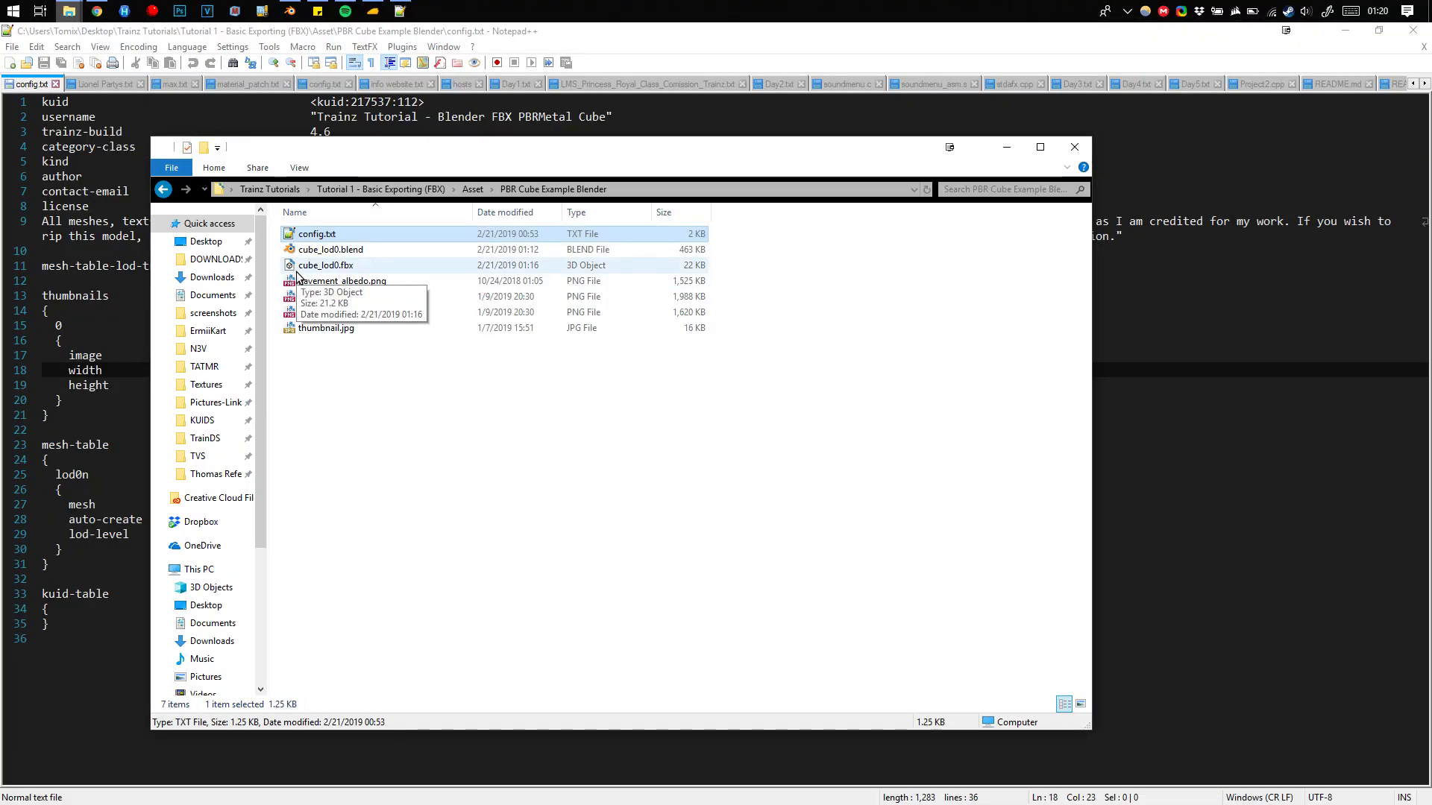
{"action": "left_click", "coordinate": [82, 356]}
{"action": "left_click_drag", "start_coordinate": [318, 504], "coordinate": [343, 505]}
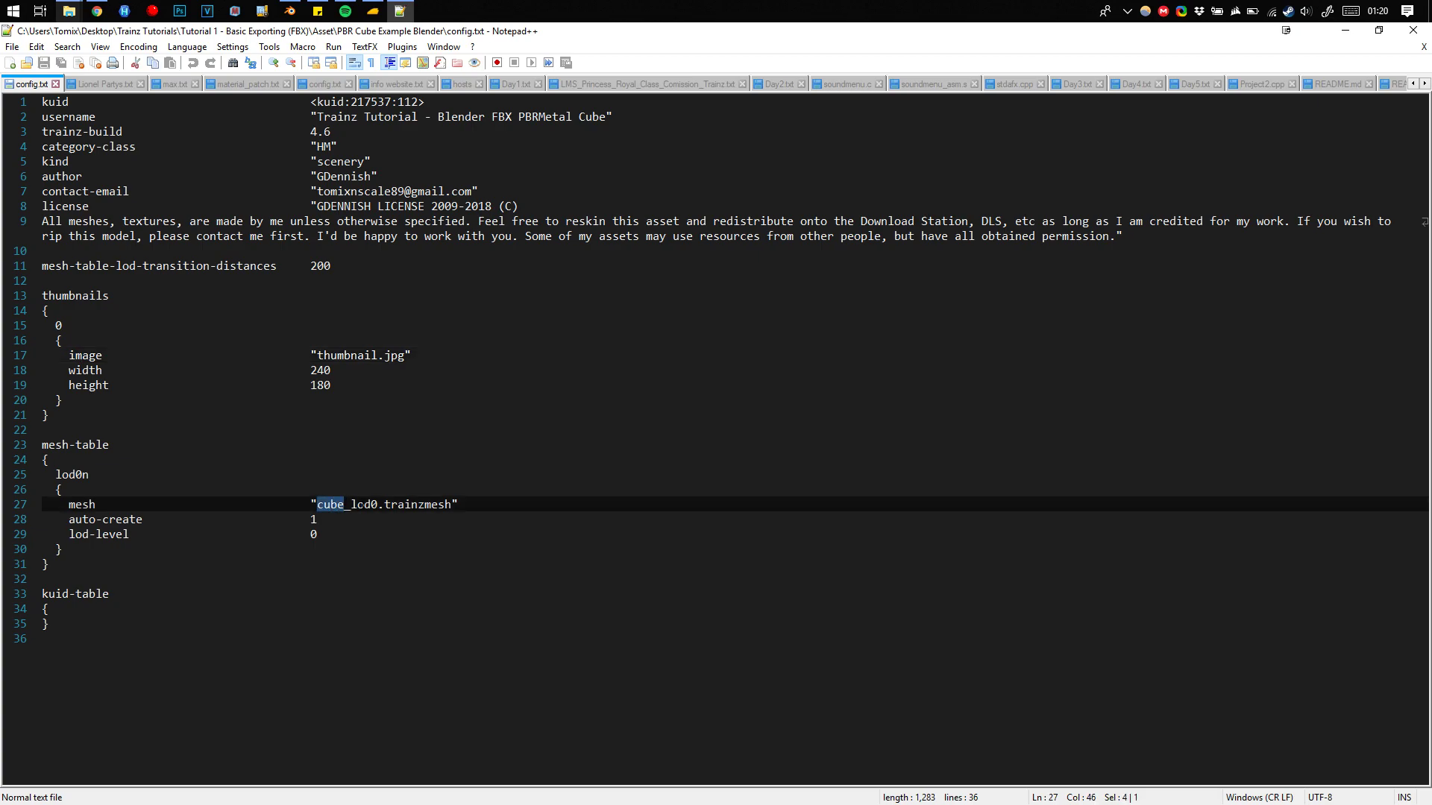
{"action": "left_click", "coordinate": [187, 117]}
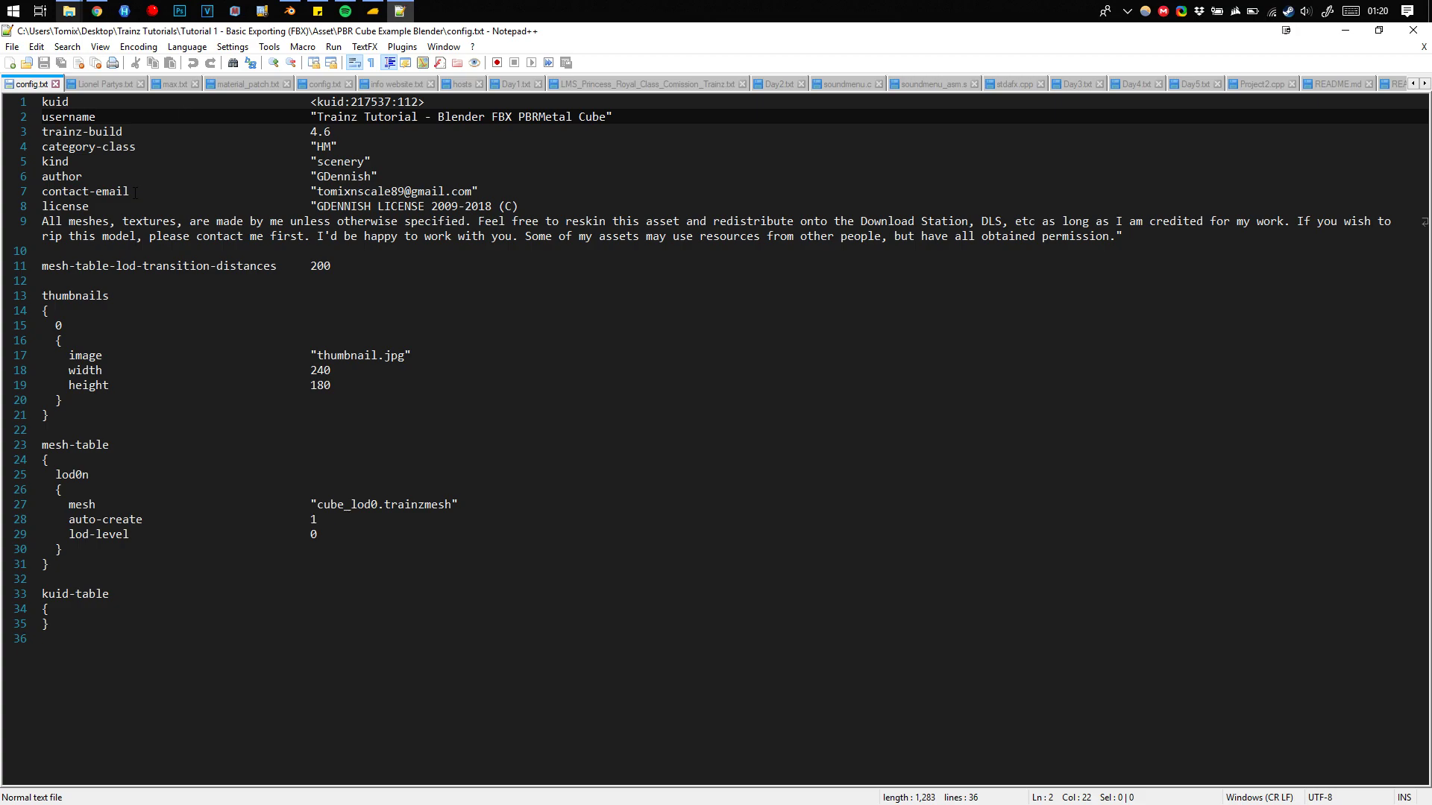
{"action": "triple_click", "coordinate": [50, 103]}
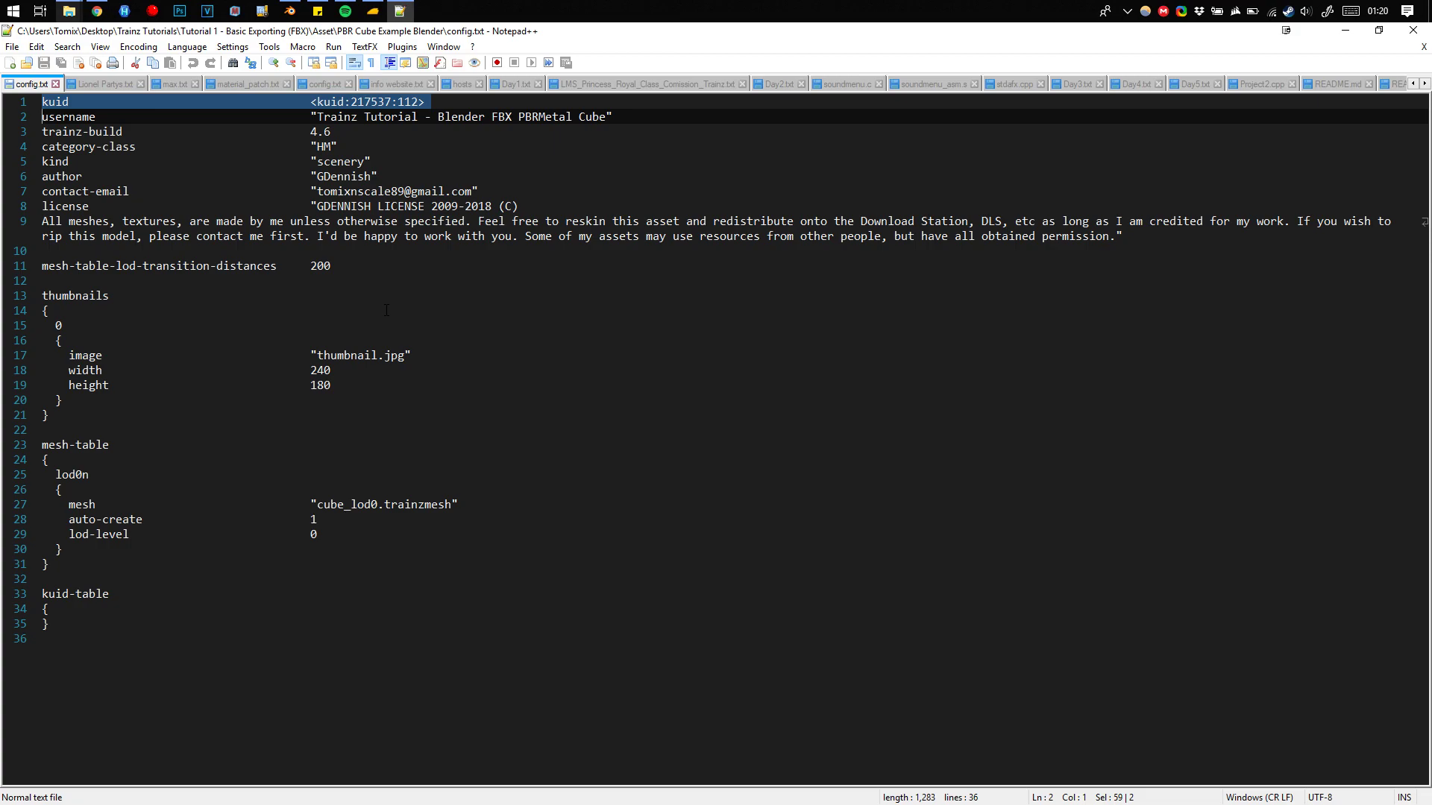
Compare the user ID in the kuid line with the User ID in the Trainz launcher's developer settings.
{"action": "double_click", "coordinate": [328, 102]}
{"action": "double_click", "coordinate": [363, 102]}
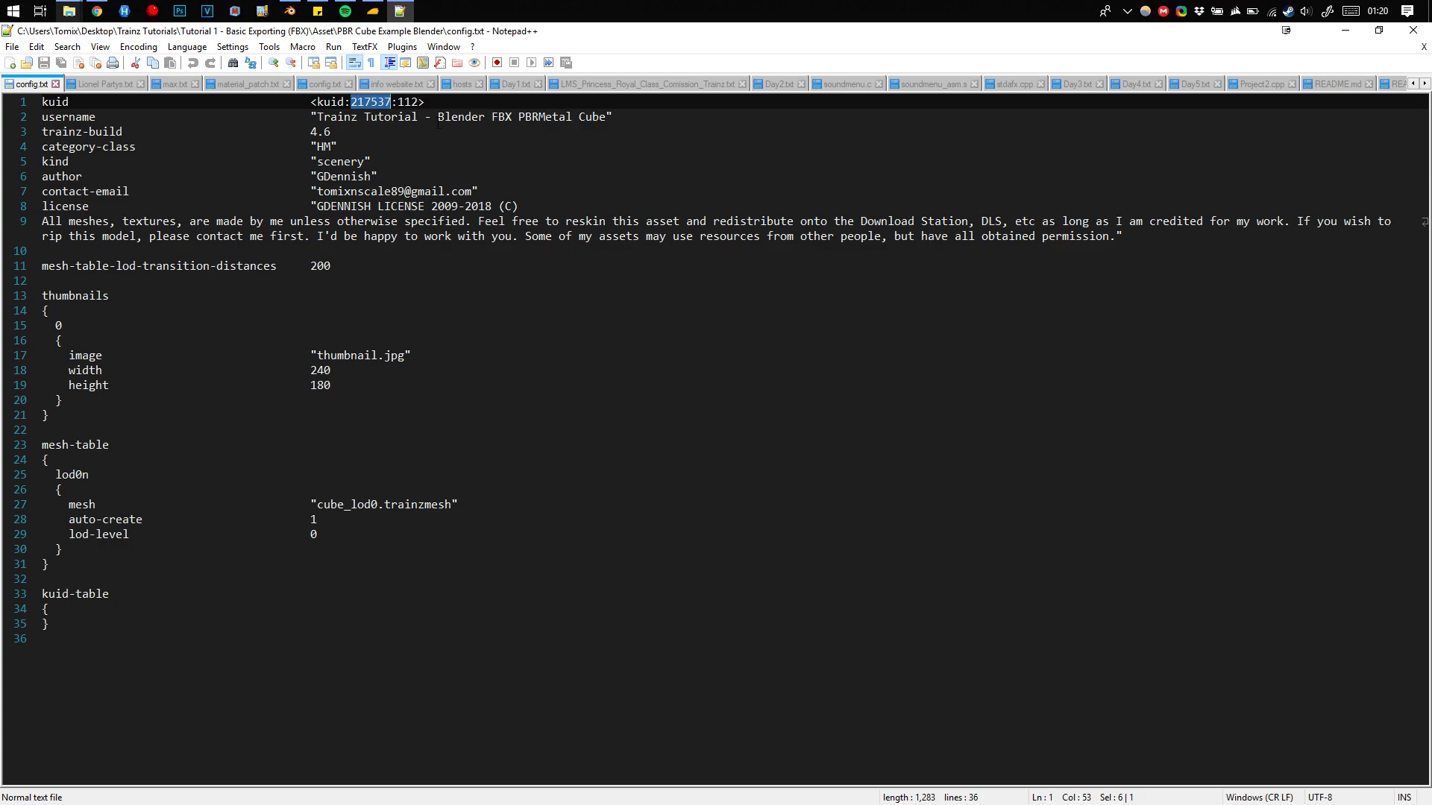
{"action": "left_click", "coordinate": [373, 10]}
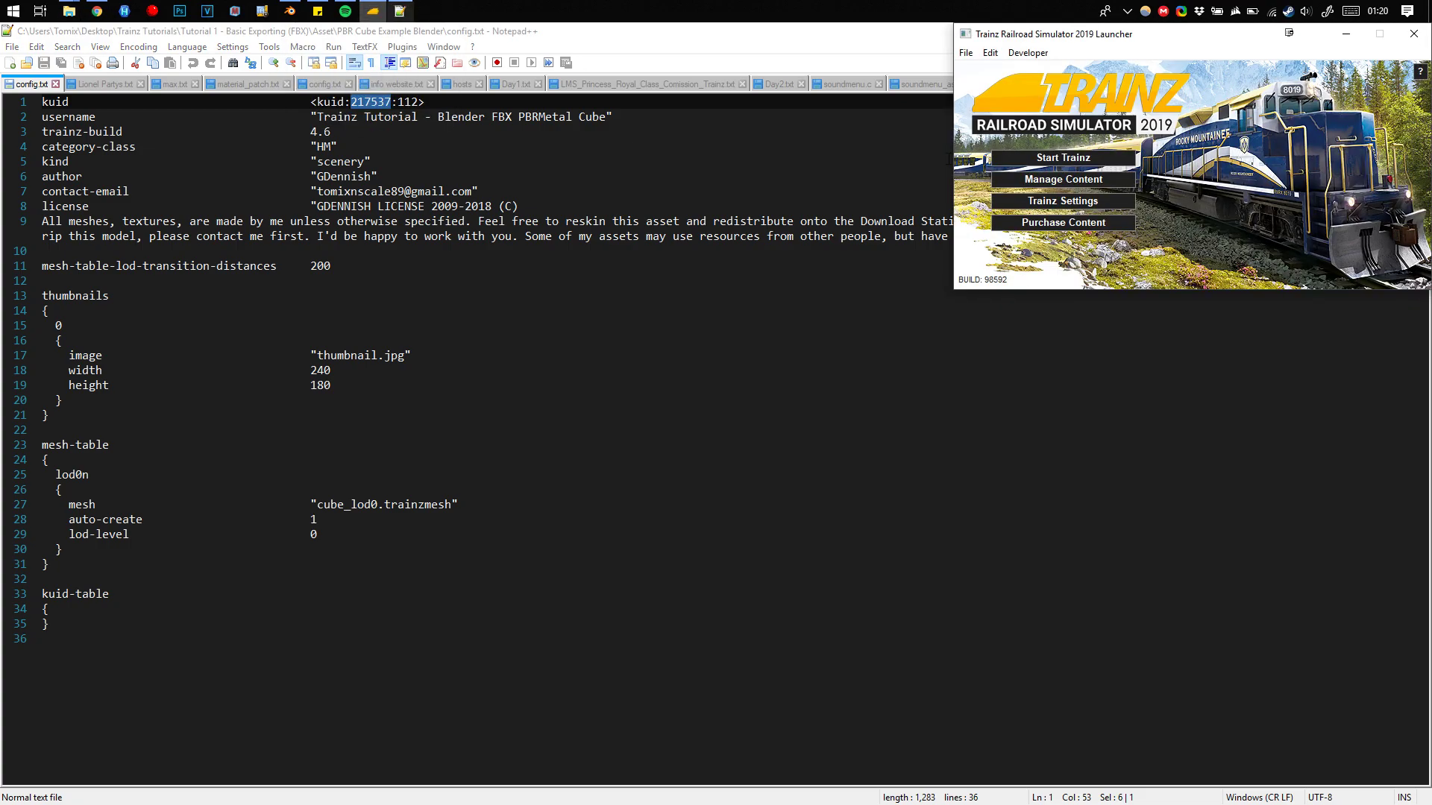
{"action": "left_click", "coordinate": [1026, 202]}
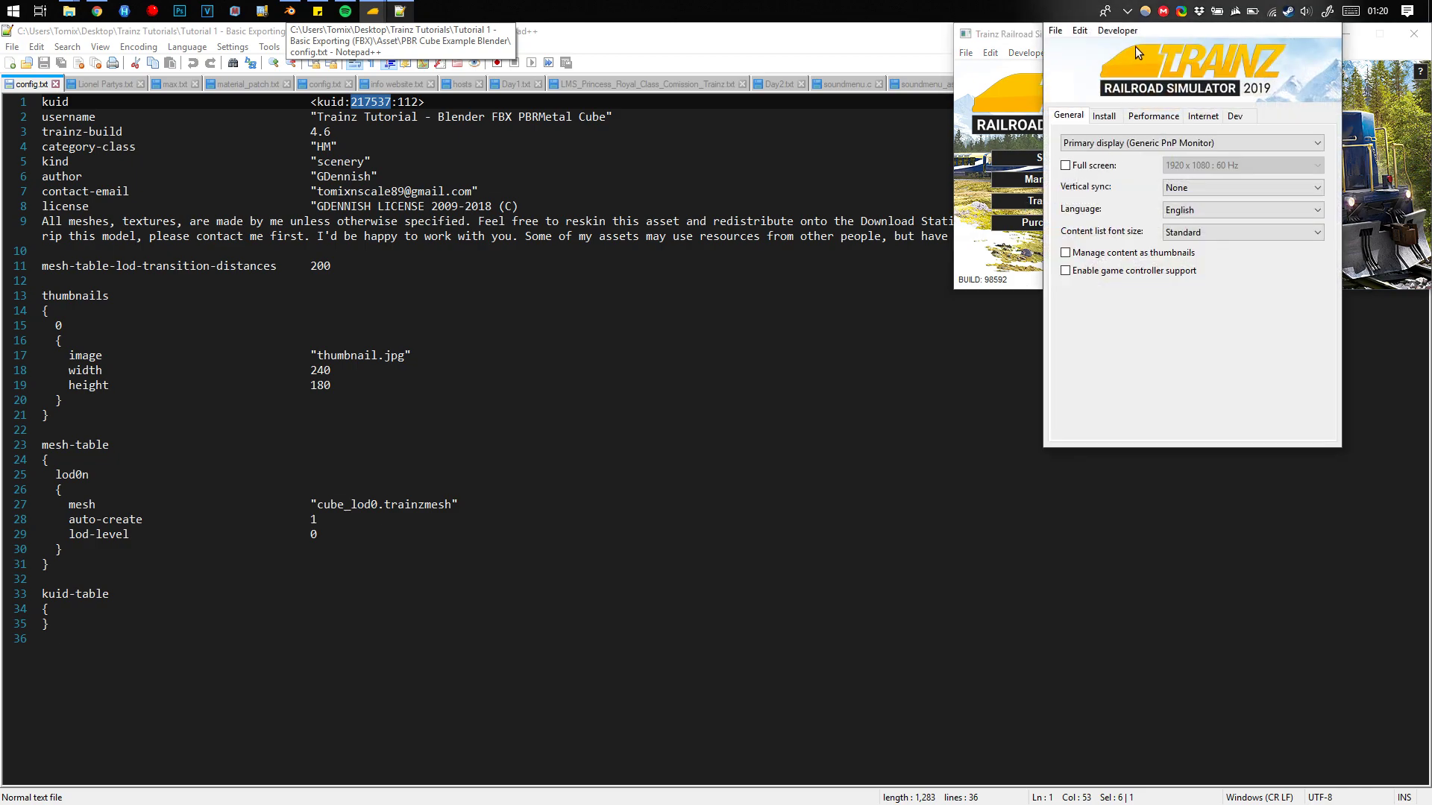
{"action": "left_click", "coordinate": [997, 75]}
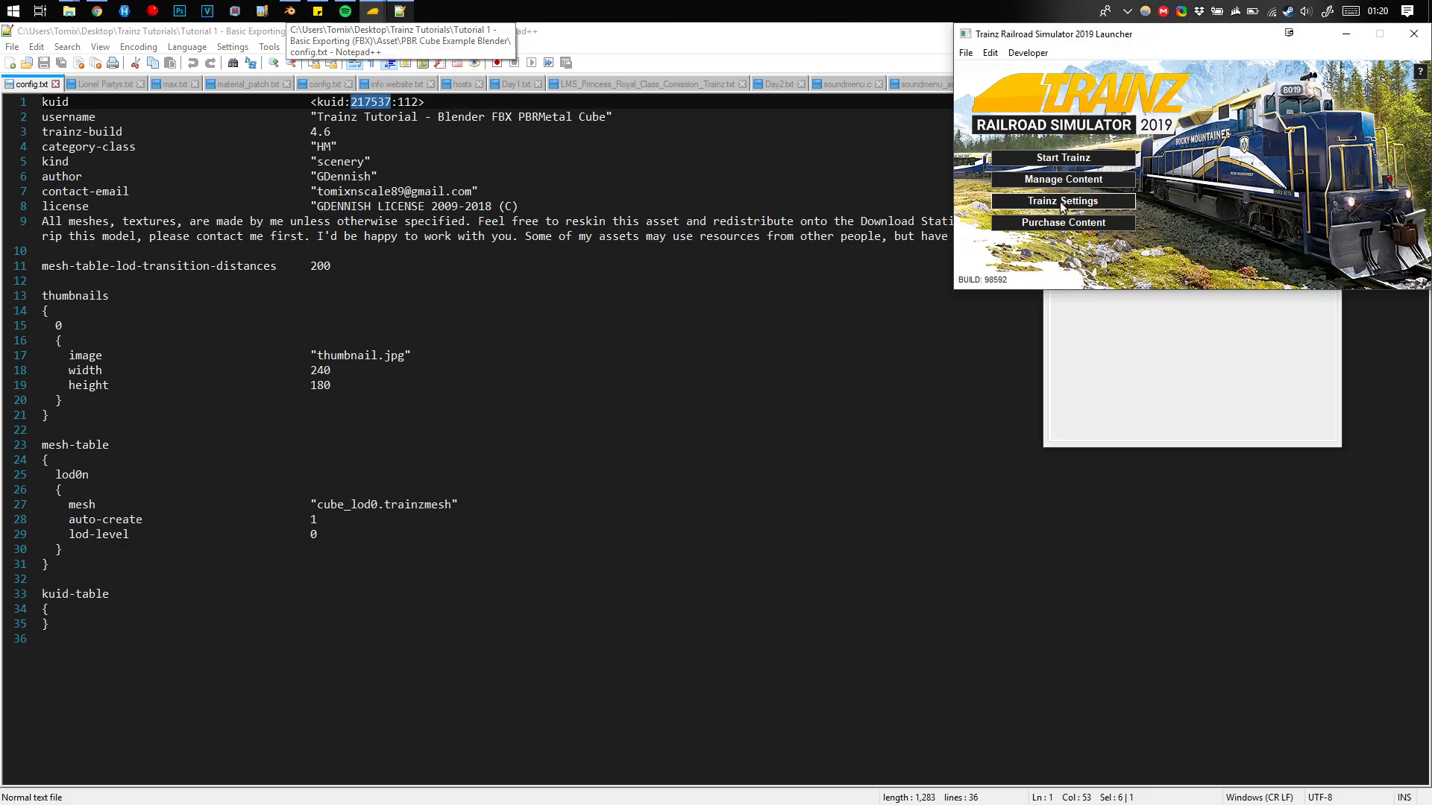
{"action": "left_click", "coordinate": [1108, 375]}
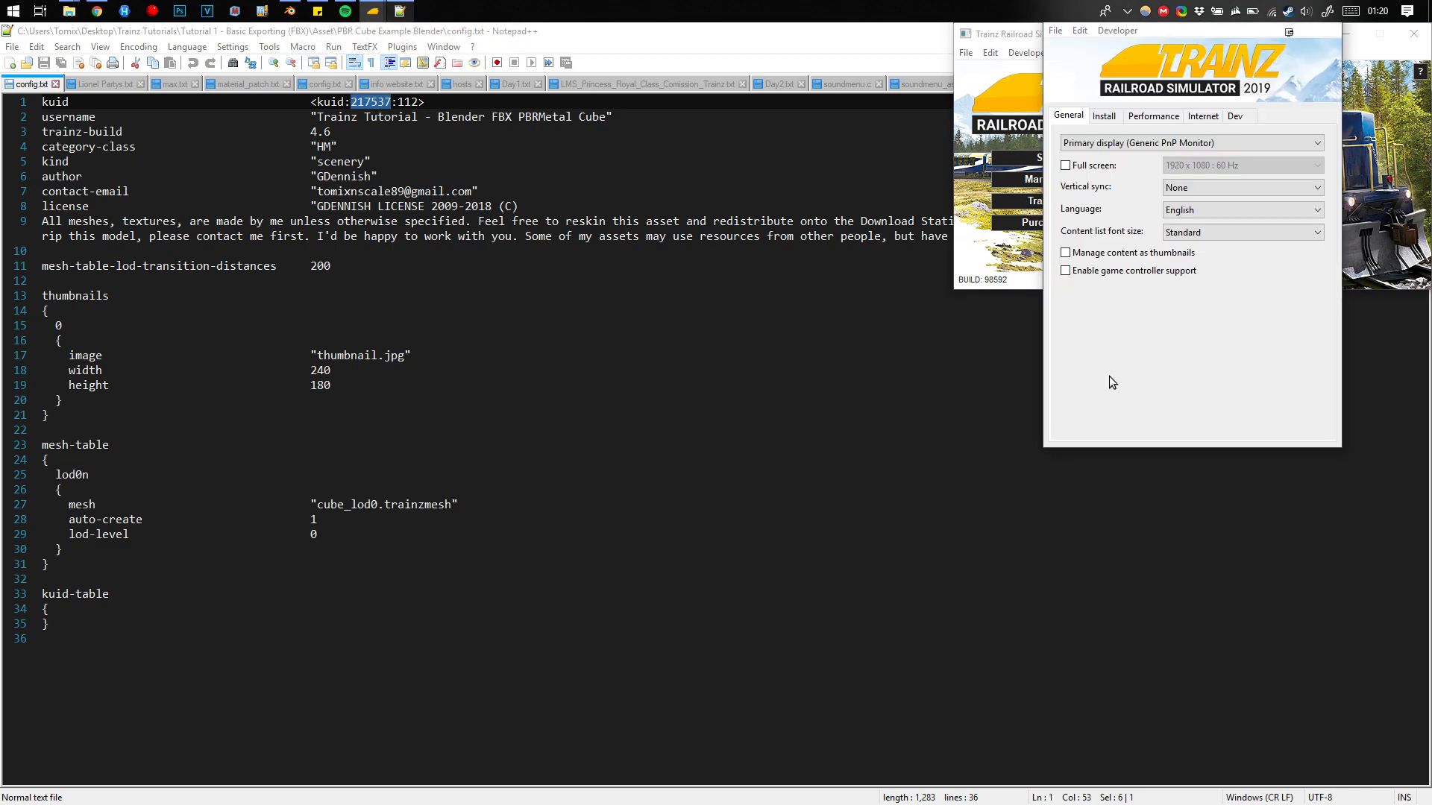
{"action": "left_click", "coordinate": [1241, 114]}
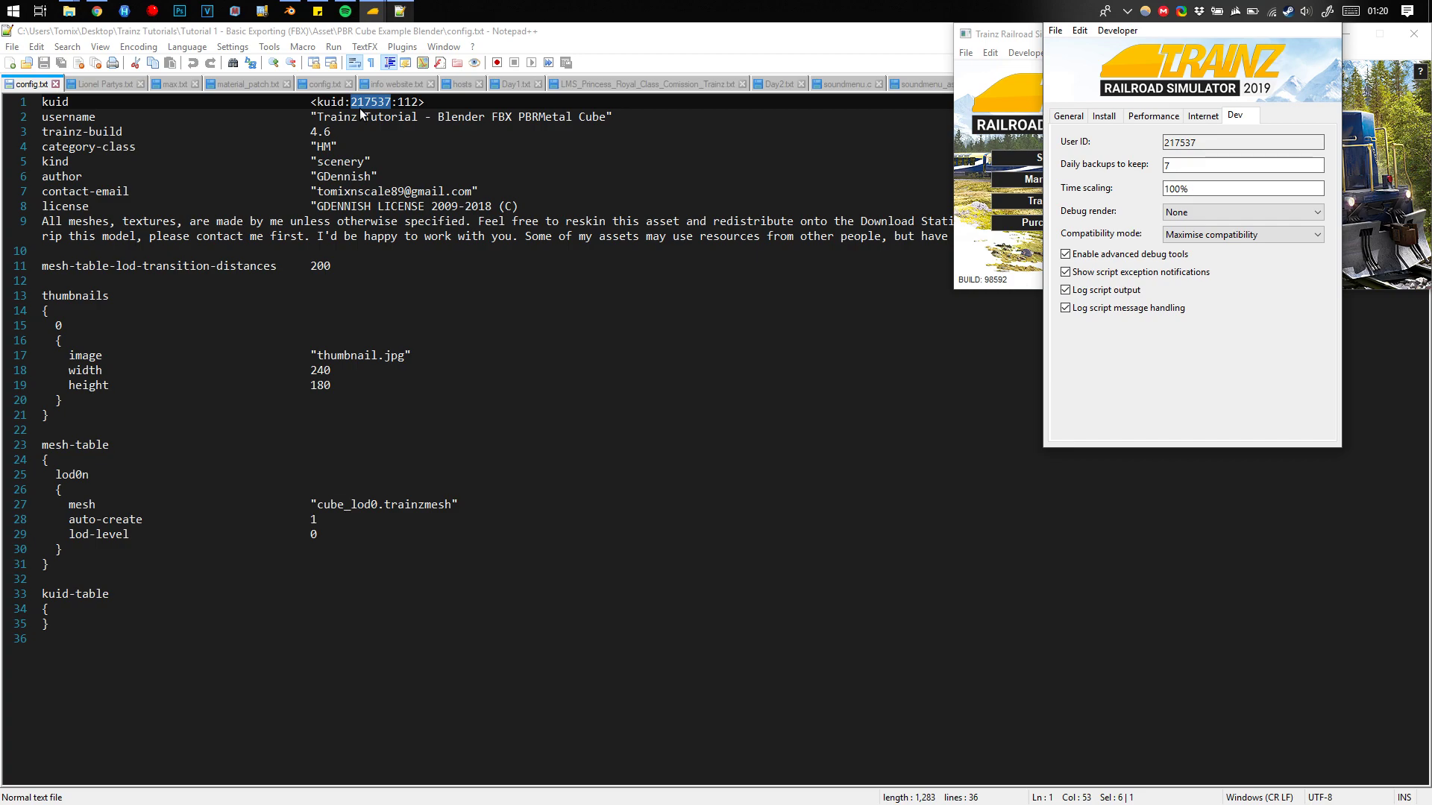
Return to config.txt and highlight the kuid's asset number, the username line and the trainz-build value.
{"action": "double_click", "coordinate": [408, 101]}
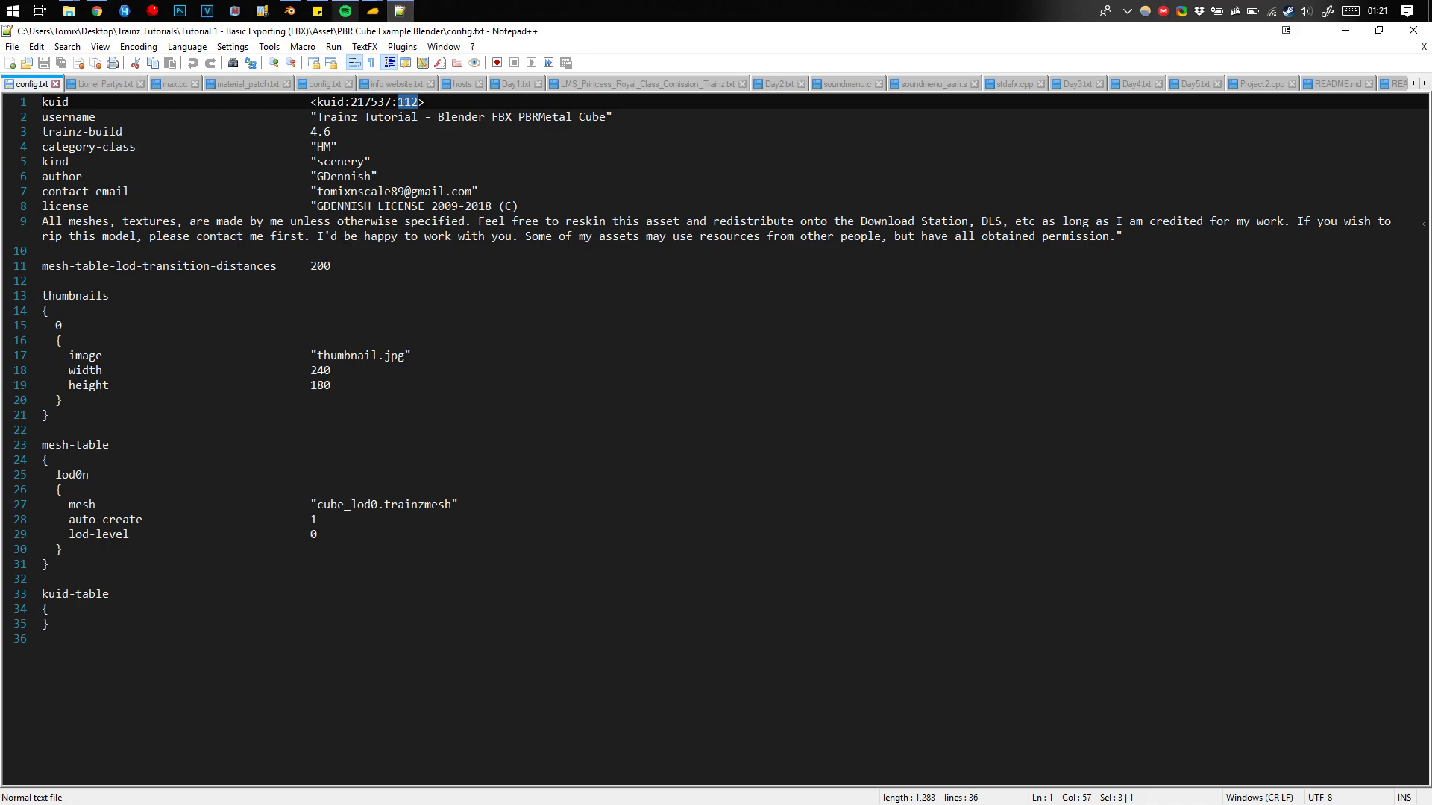
{"action": "double_click", "coordinate": [49, 117]}
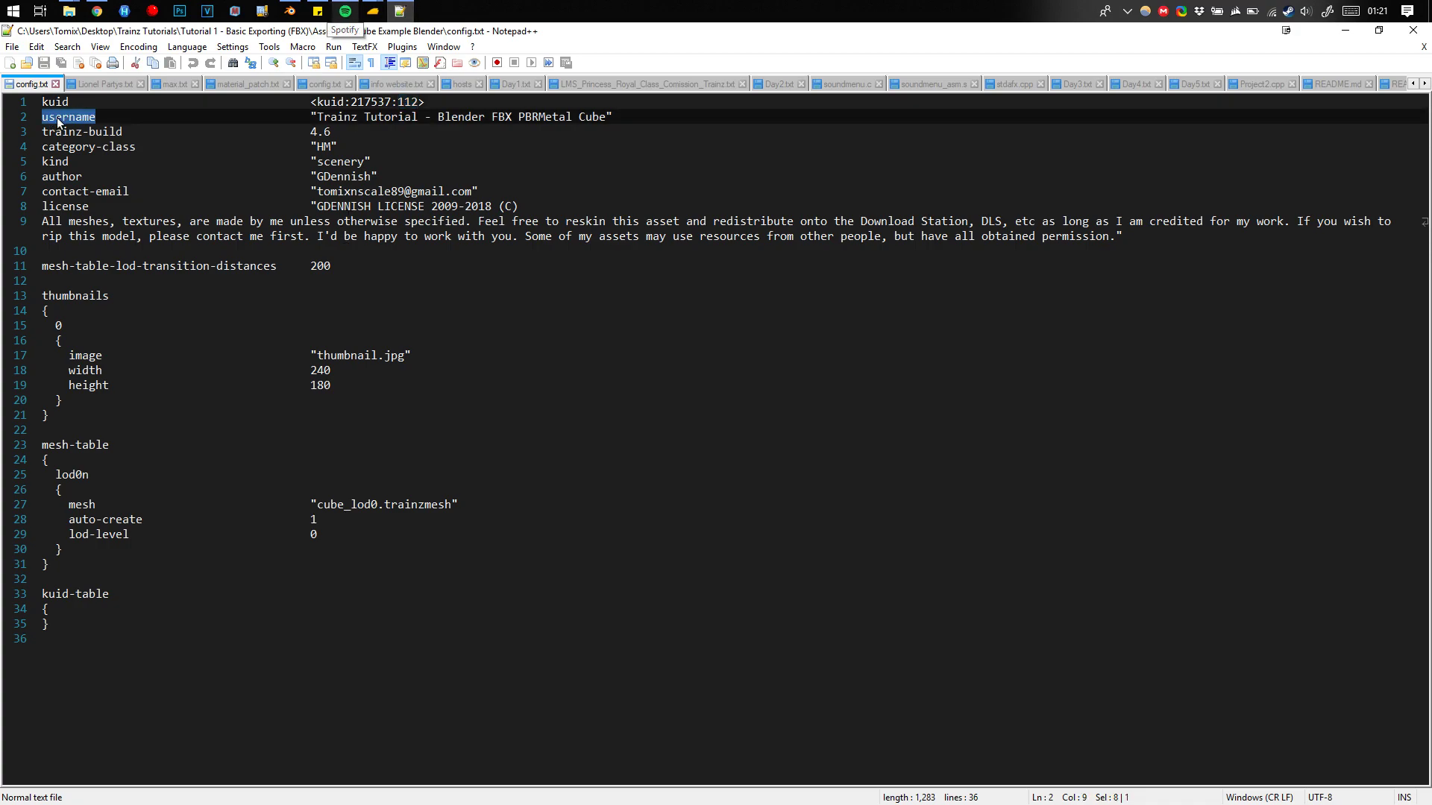
{"action": "left_click_drag", "start_coordinate": [317, 117], "coordinate": [606, 117]}
{"action": "left_click_drag", "start_coordinate": [317, 117], "coordinate": [606, 117]}
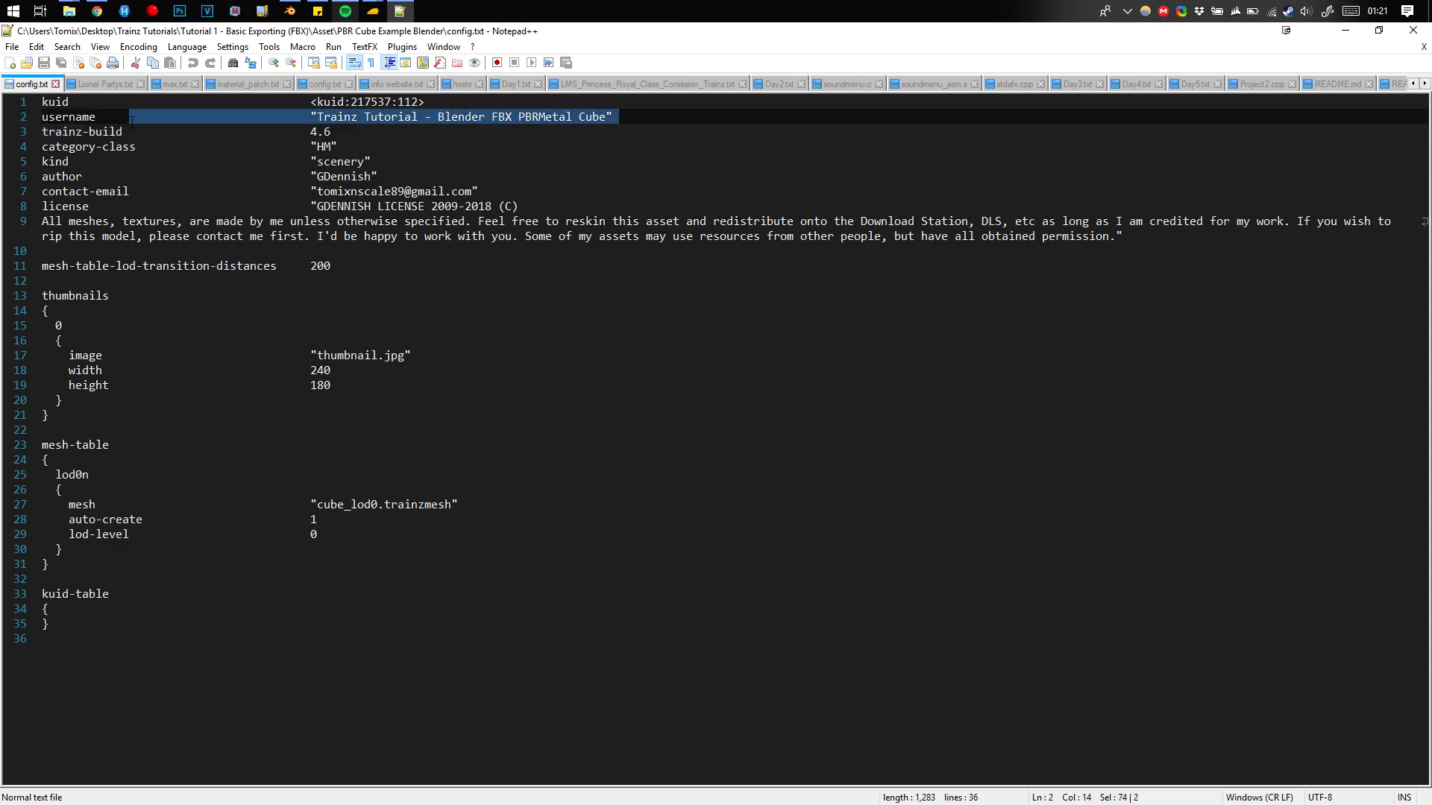
{"action": "left_click_drag", "start_coordinate": [41, 131], "coordinate": [123, 131]}
{"action": "left_click_drag", "start_coordinate": [310, 131], "coordinate": [331, 131]}
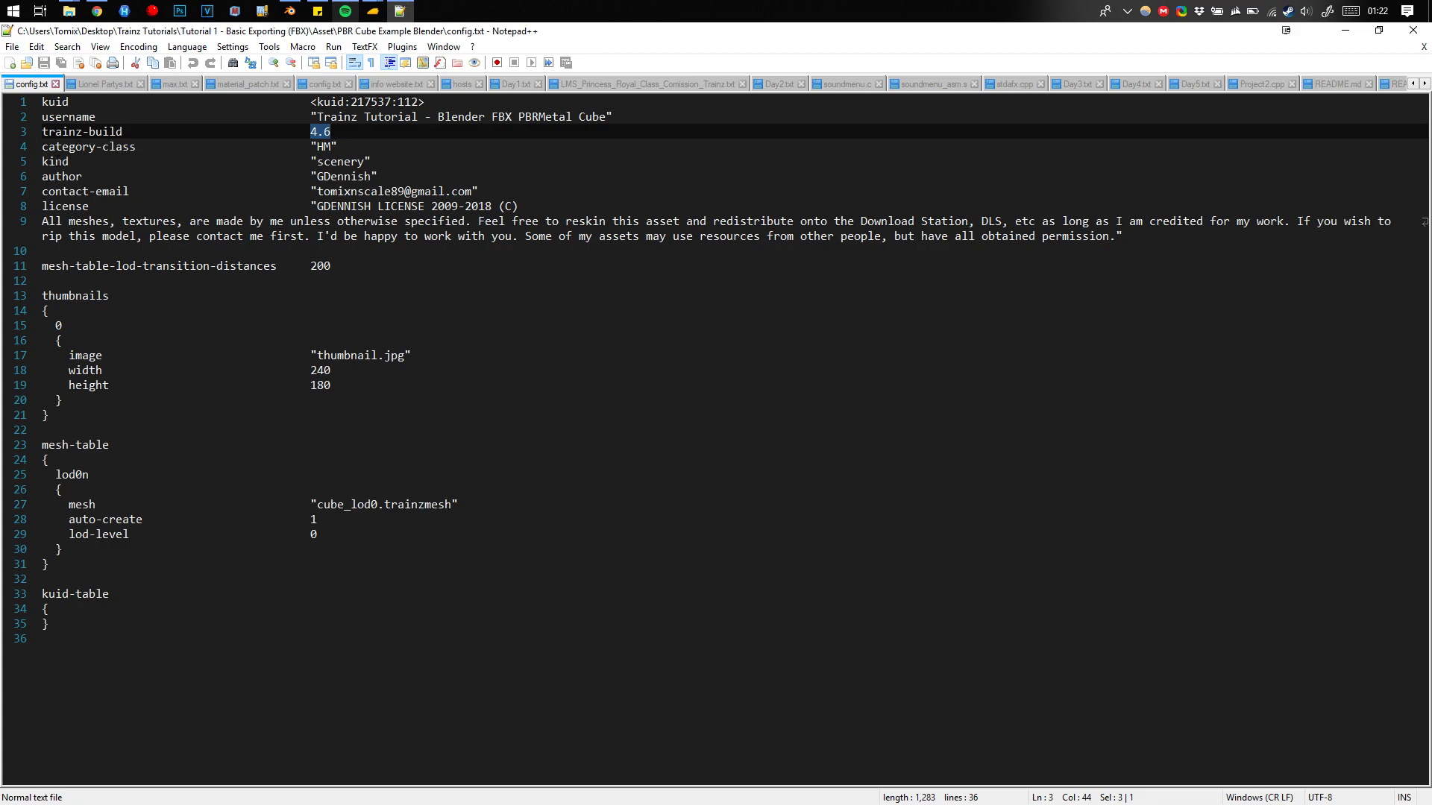
Highlight the category-class tag and its HM value, and open the Category-class wiki page in Chrome.
{"action": "left_click_drag", "start_coordinate": [42, 147], "coordinate": [137, 149]}
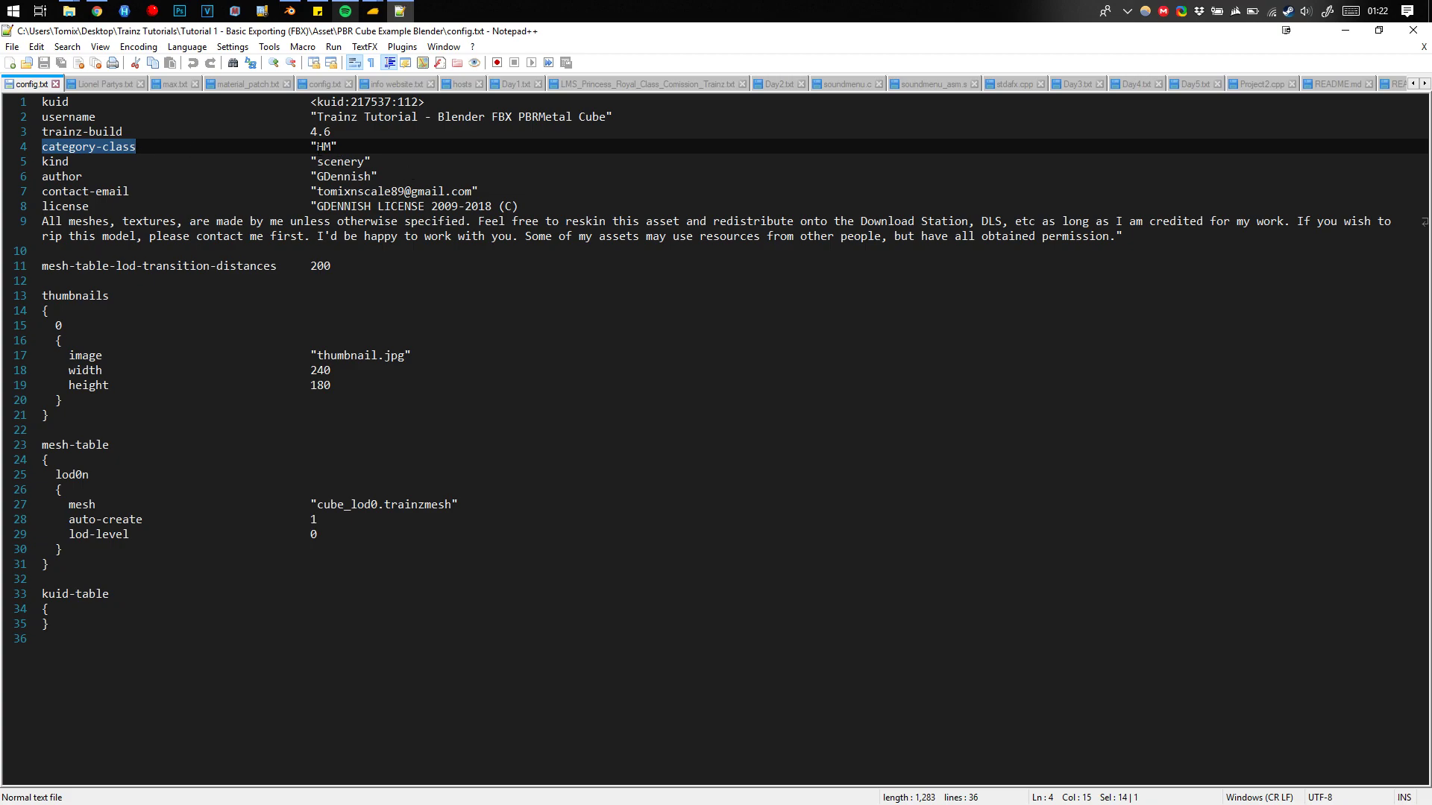
{"action": "double_click", "coordinate": [323, 146]}
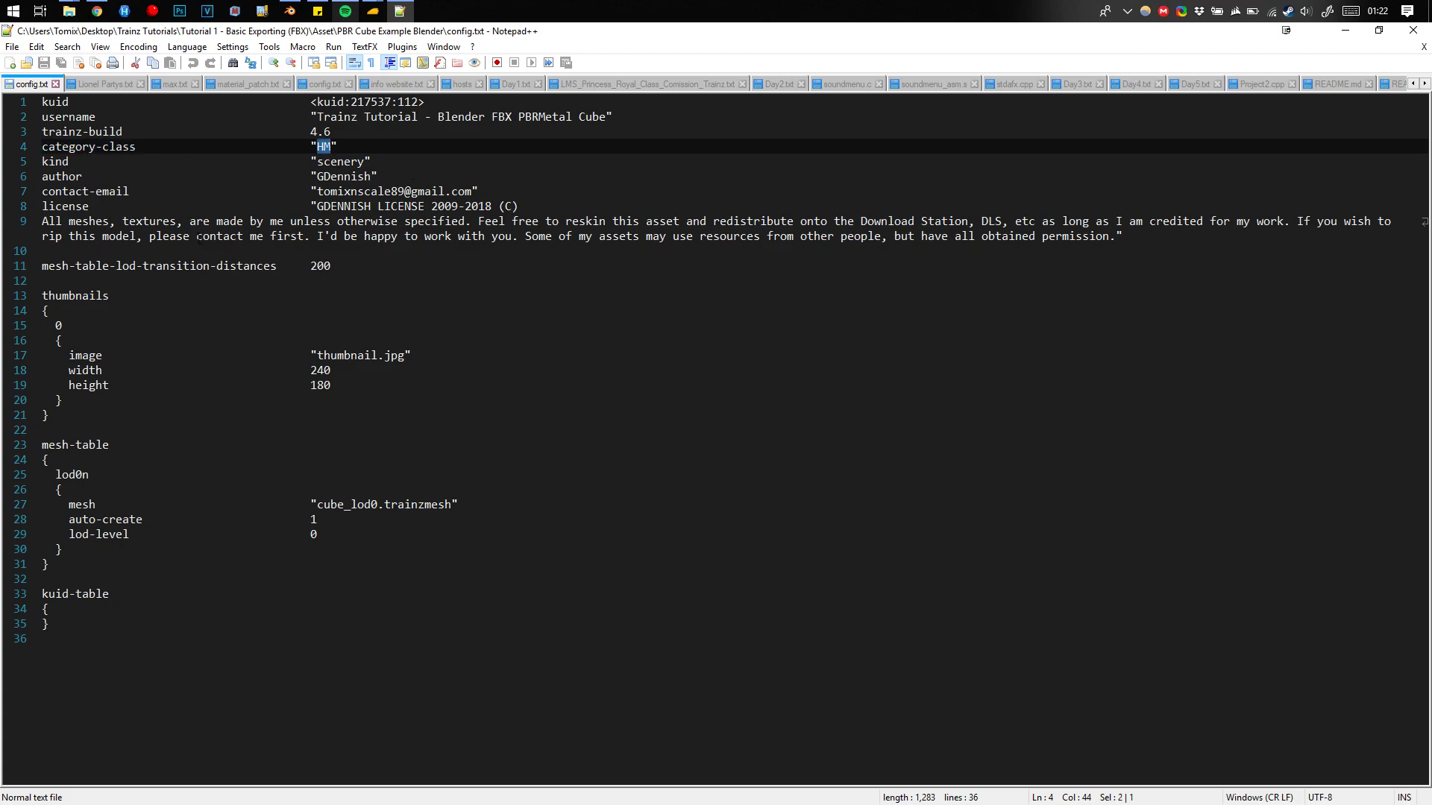
{"action": "left_click", "coordinate": [97, 11]}
{"action": "scroll", "coordinate": [192, 425], "scroll_direction": "up", "scroll_amount": 10}
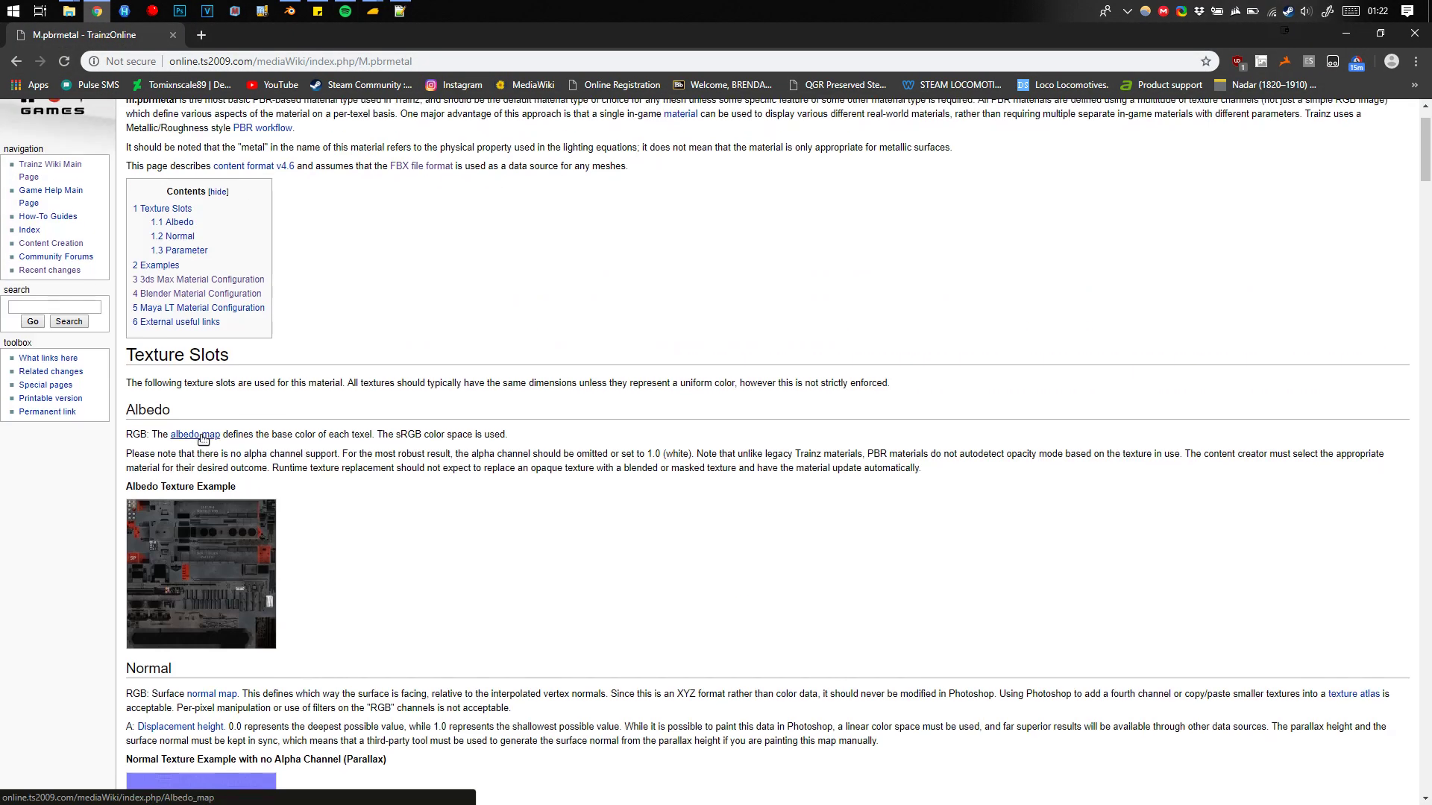
{"action": "scroll", "coordinate": [203, 439], "scroll_direction": "up", "scroll_amount": 1}
{"action": "left_click", "coordinate": [63, 380]}
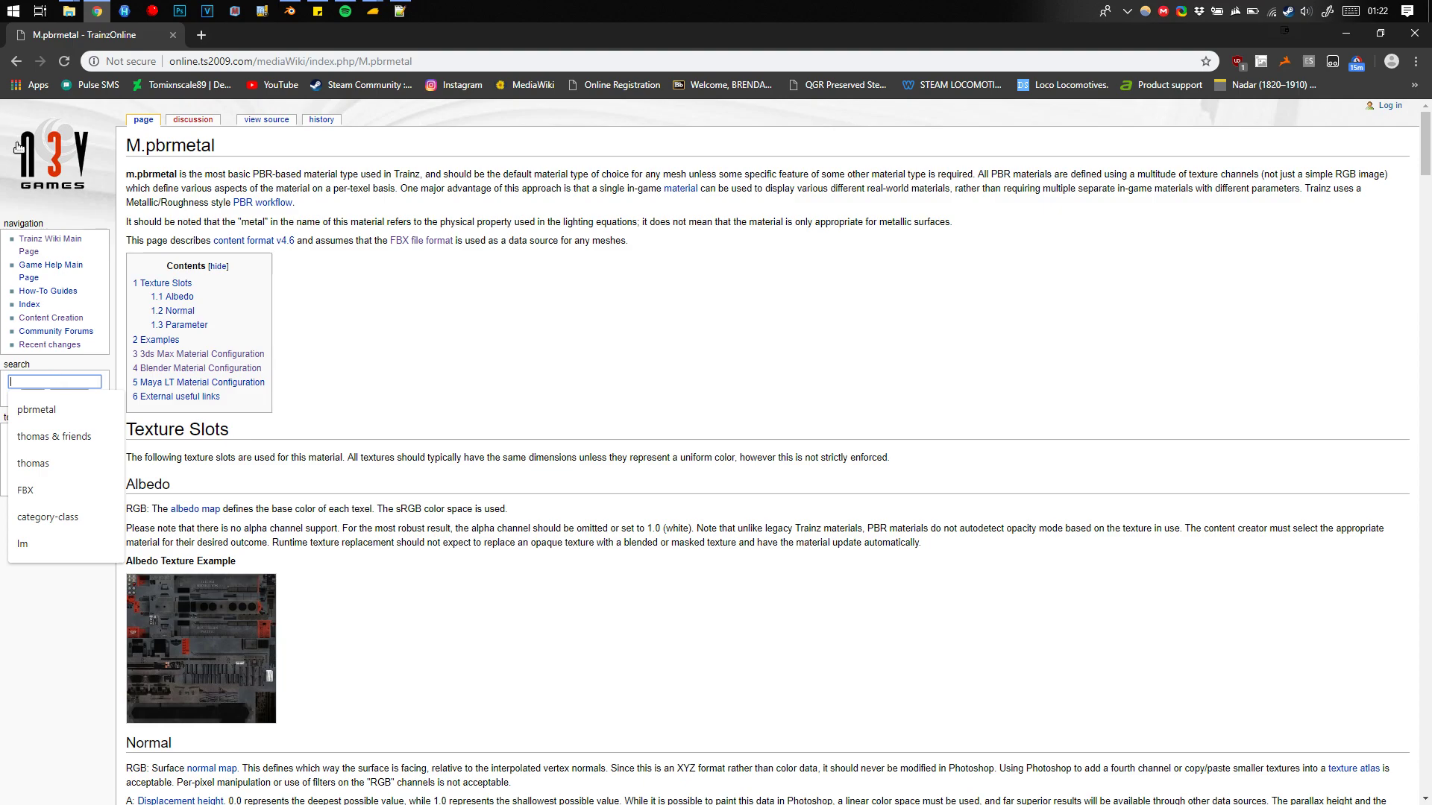
{"action": "type", "text": "cater"}
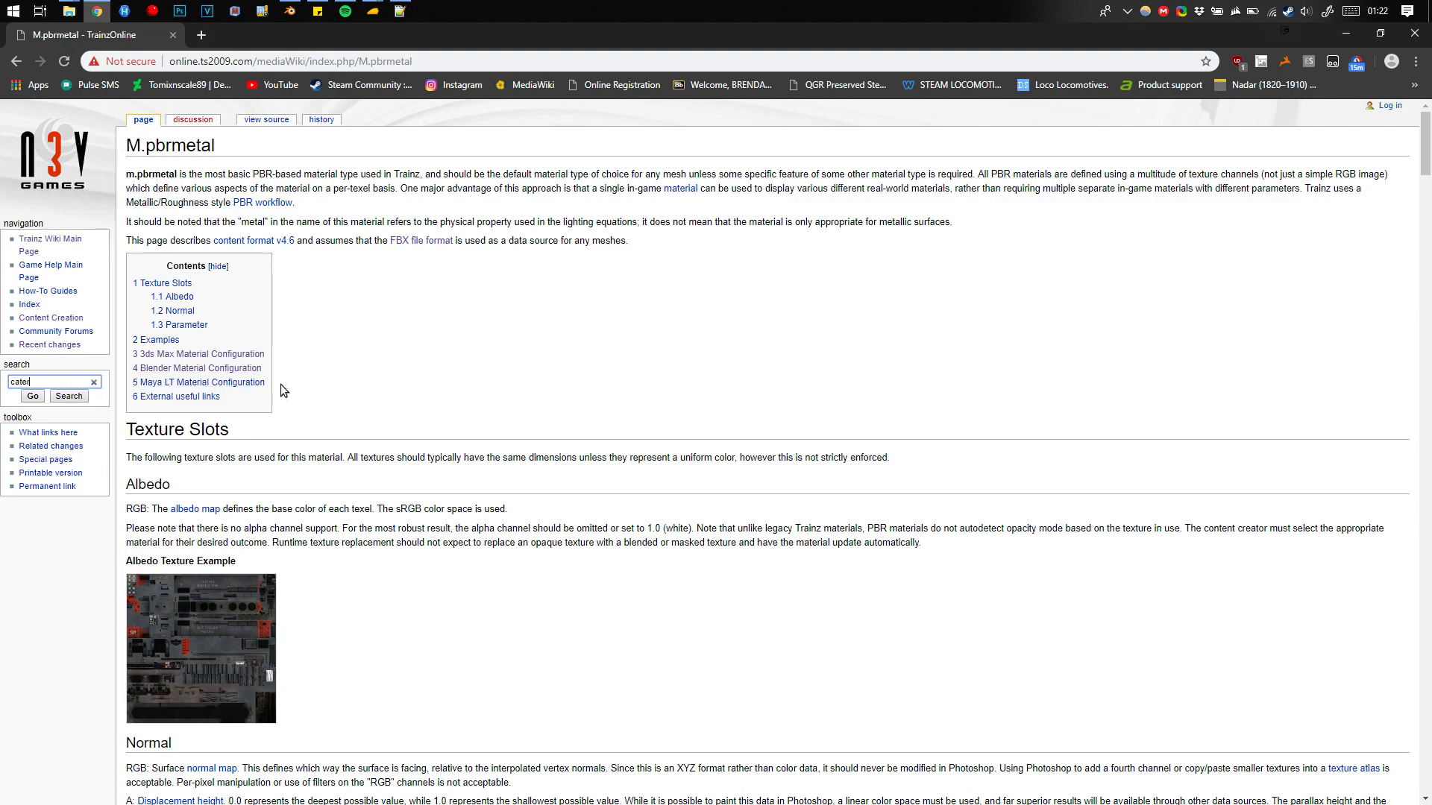
{"action": "key", "text": "BackSpace"}
{"action": "key", "text": "Down"}
{"action": "key", "text": "Return"}
Examine the lists of category class codes, highlight the TB code under Class T: TRACK, and return to config.txt.
{"action": "scroll", "coordinate": [757, 474], "scroll_direction": "down", "scroll_amount": 20}
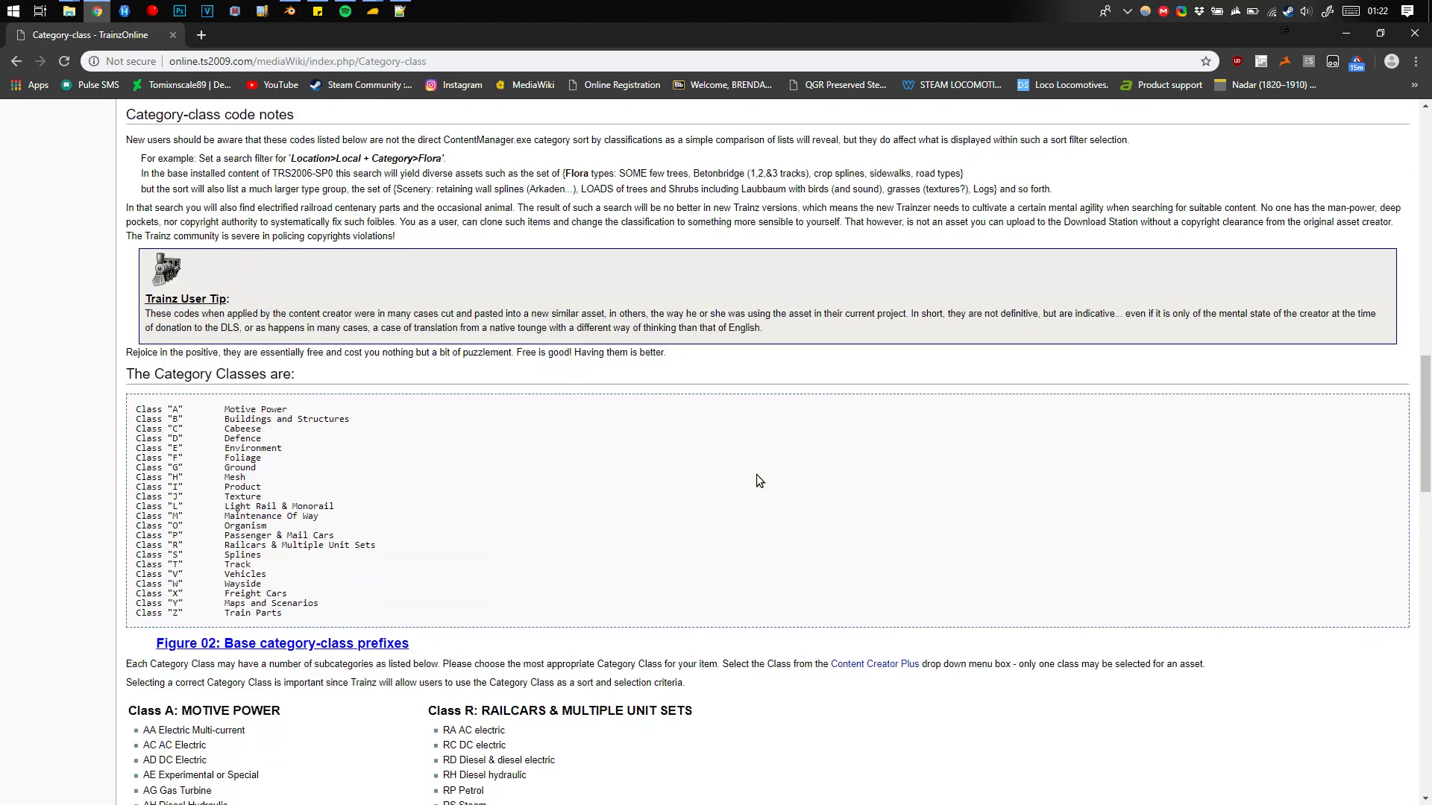
{"action": "scroll", "coordinate": [756, 477], "scroll_direction": "down", "scroll_amount": 14}
{"action": "scroll", "coordinate": [448, 403], "scroll_direction": "up", "scroll_amount": 6}
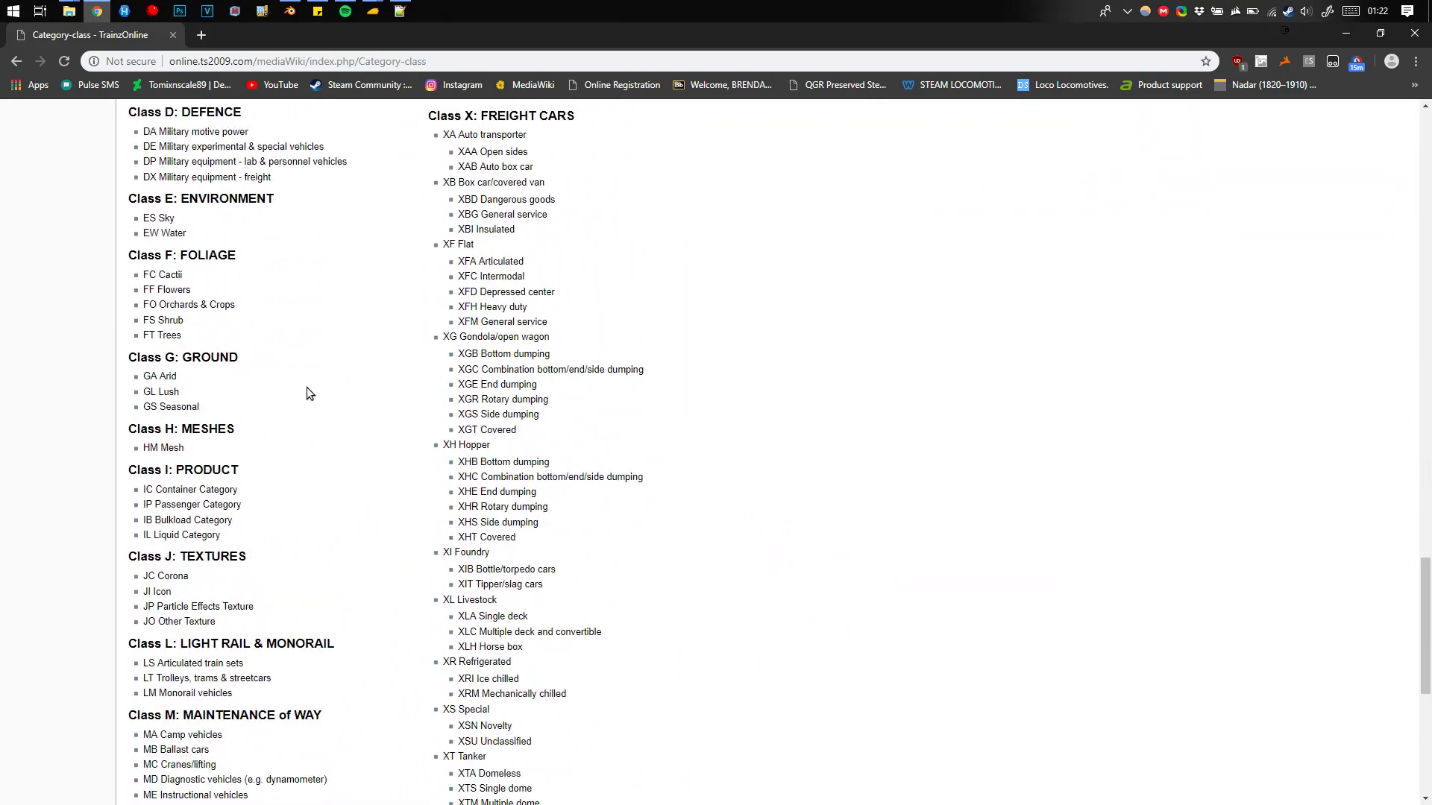
{"action": "scroll", "coordinate": [515, 399], "scroll_direction": "up", "scroll_amount": 4}
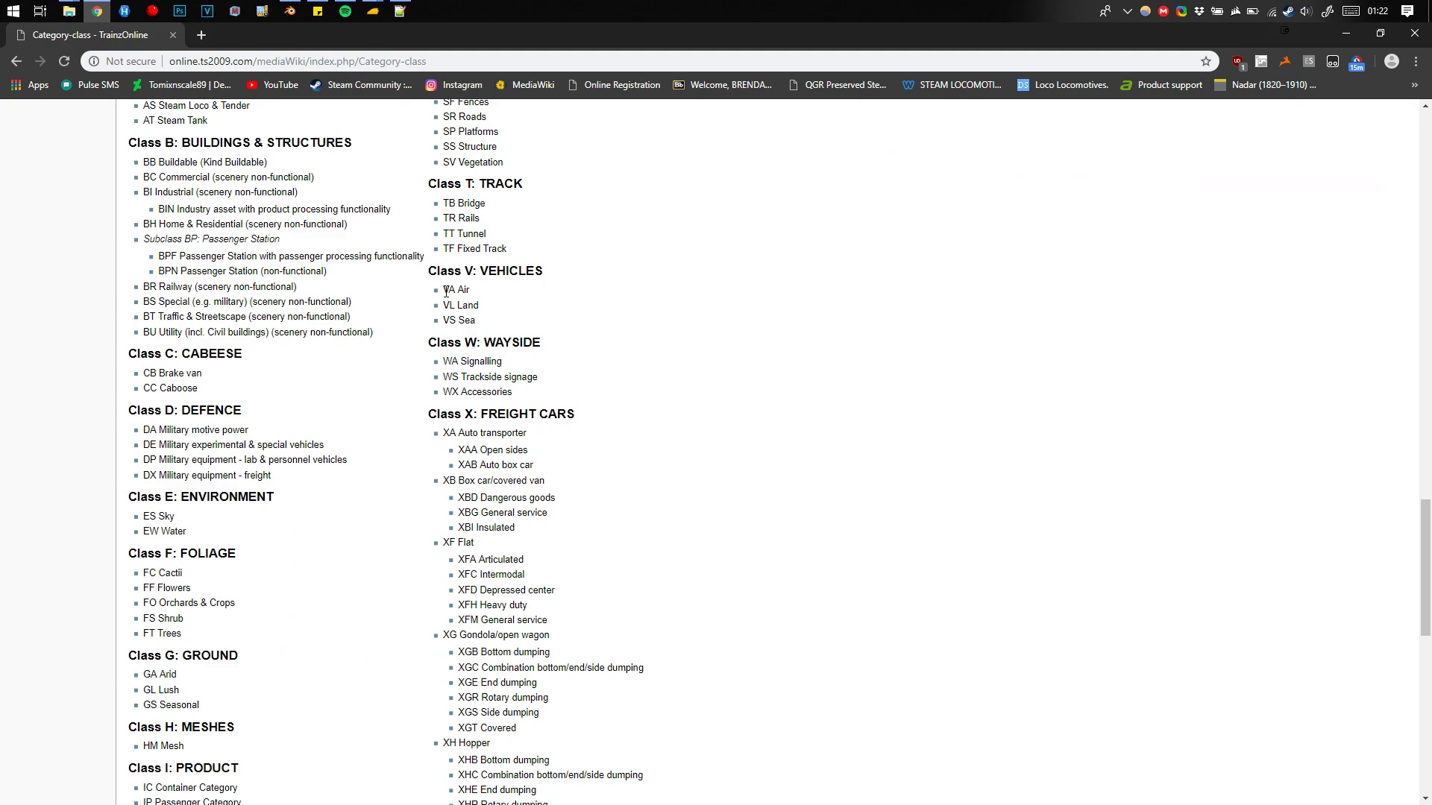
{"action": "double_click", "coordinate": [448, 203]}
{"action": "left_click", "coordinate": [1338, 34]}
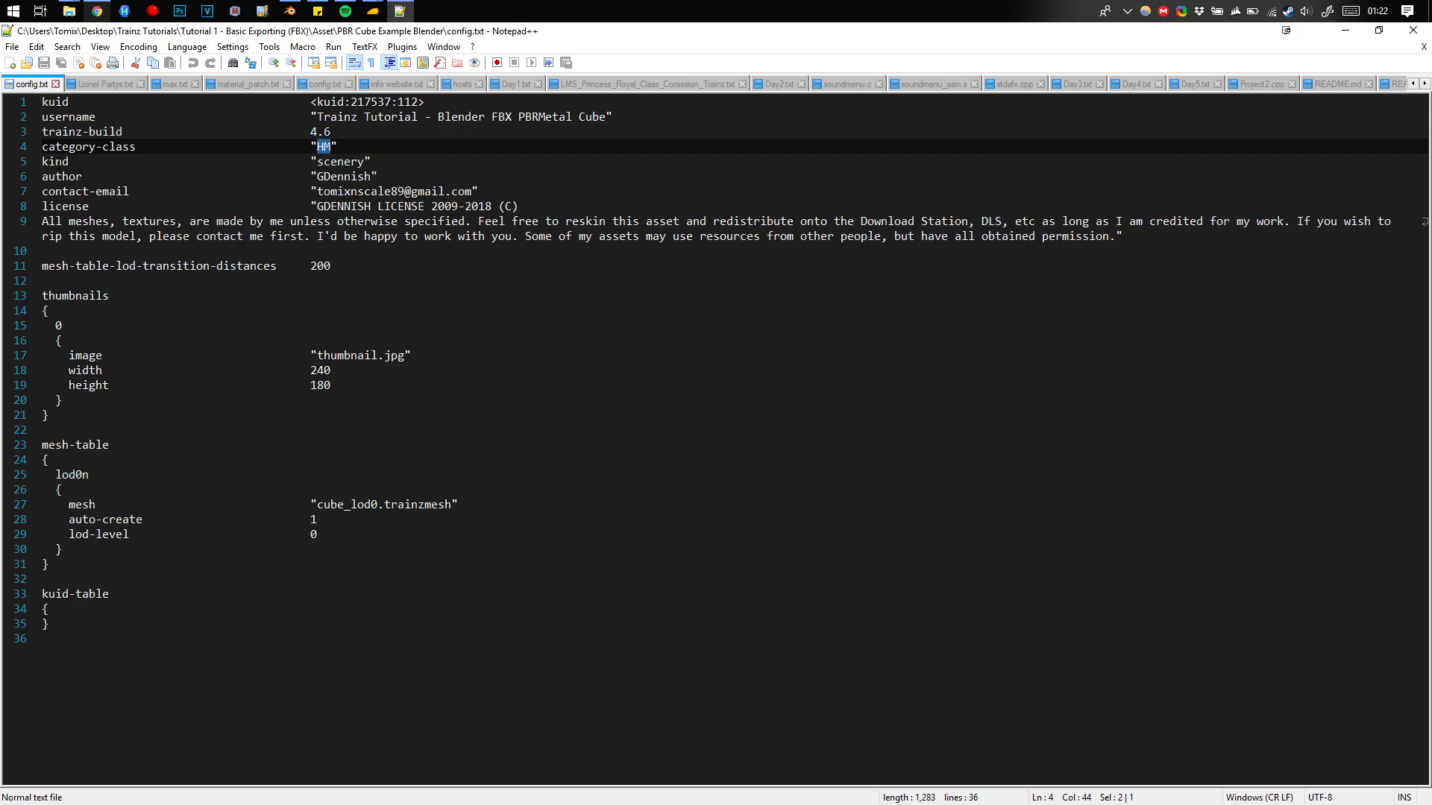
Highlight the kind tag and its scenery value in config.txt.
{"action": "key", "text": "Down"}
{"action": "key", "text": "Home"}
{"action": "key", "text": "shift+Right"}
{"action": "key", "text": "shift+Right"}
{"action": "key", "text": "shift+Right"}
{"action": "key", "text": "shift+Right"}
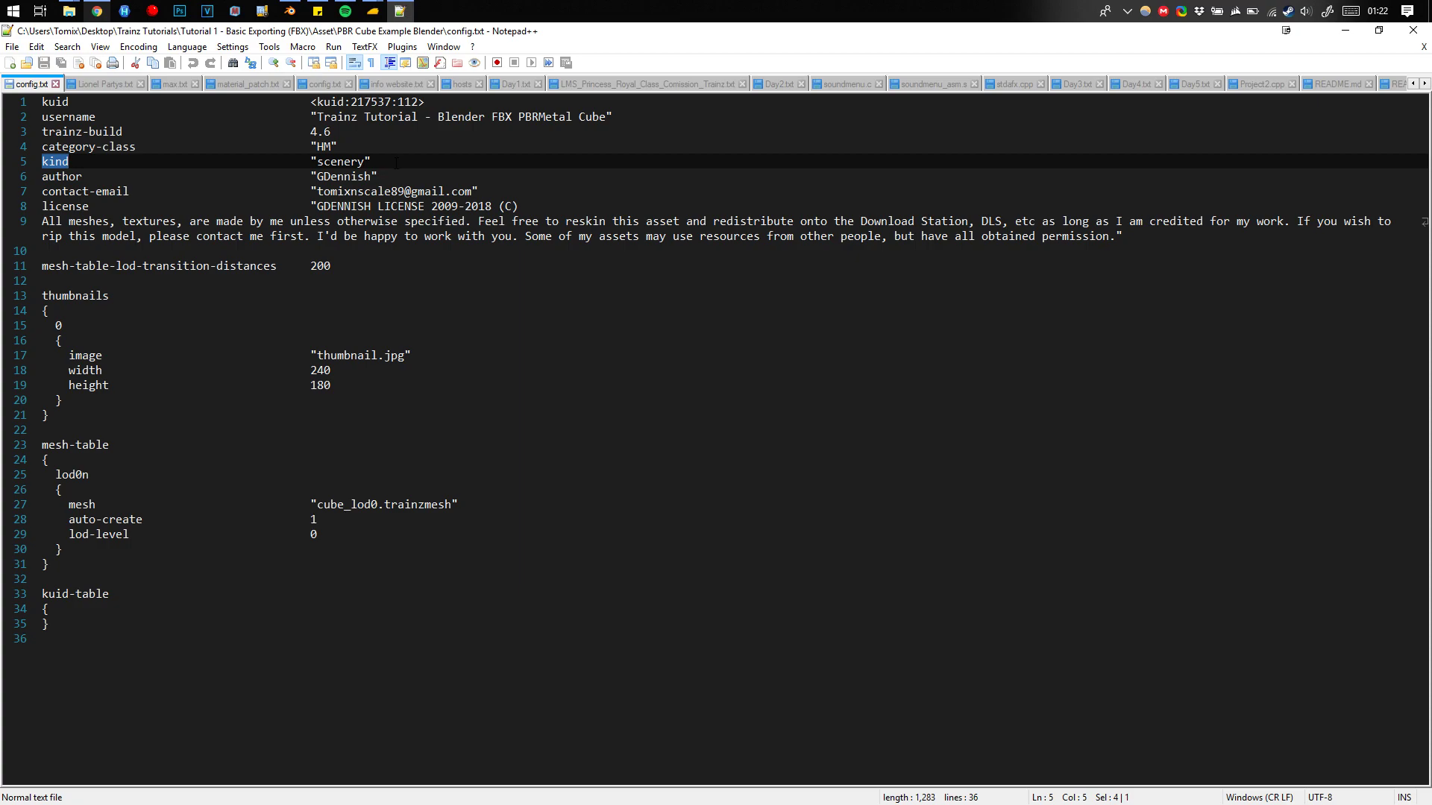
{"action": "key", "text": "ctrl+Right"}
{"action": "key", "text": "ctrl+Right"}
{"action": "key", "text": "ctrl+shift+Right"}
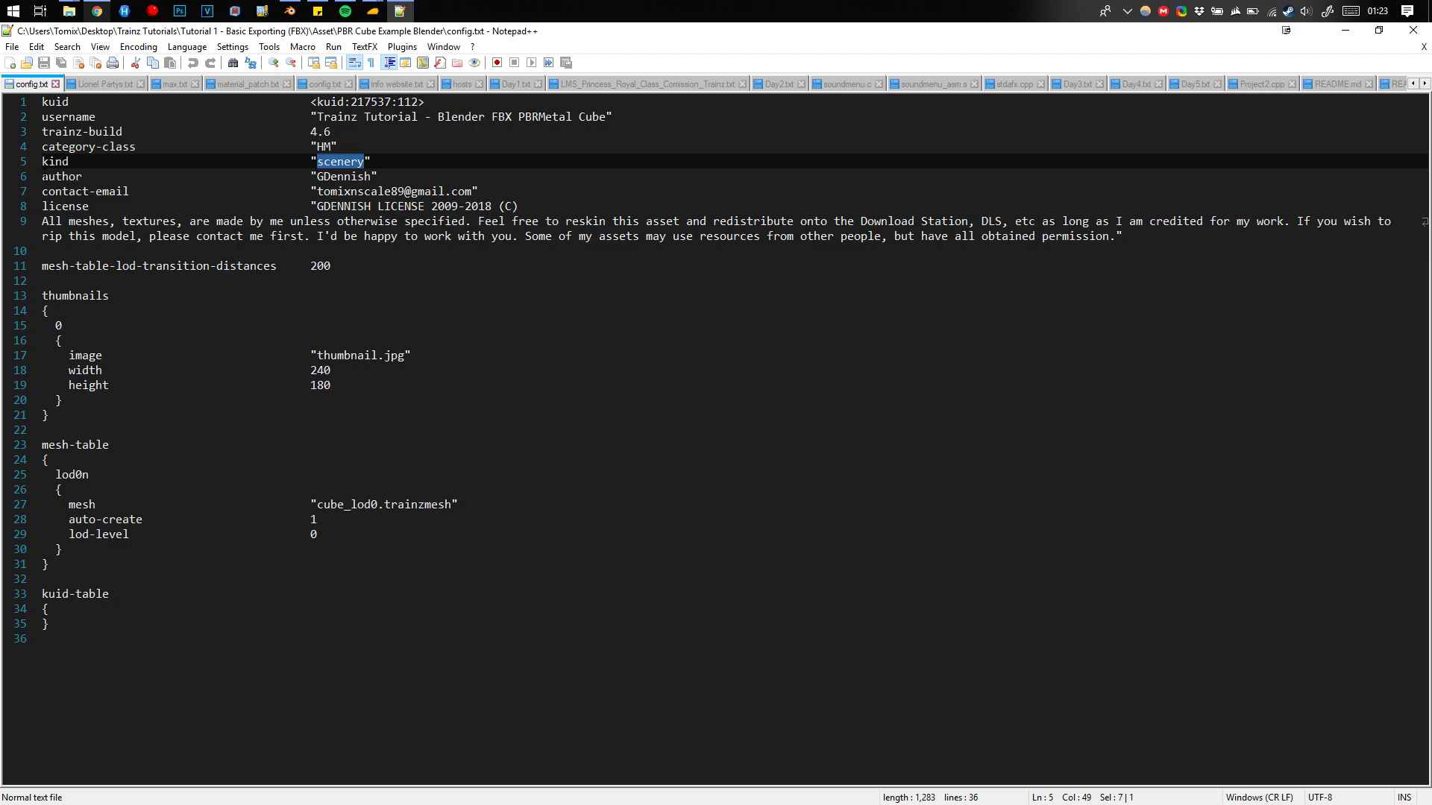
Highlight the author line and its value, and place the cursor in the contact-email tag.
{"action": "left_click_drag", "start_coordinate": [42, 176], "coordinate": [387, 177]}
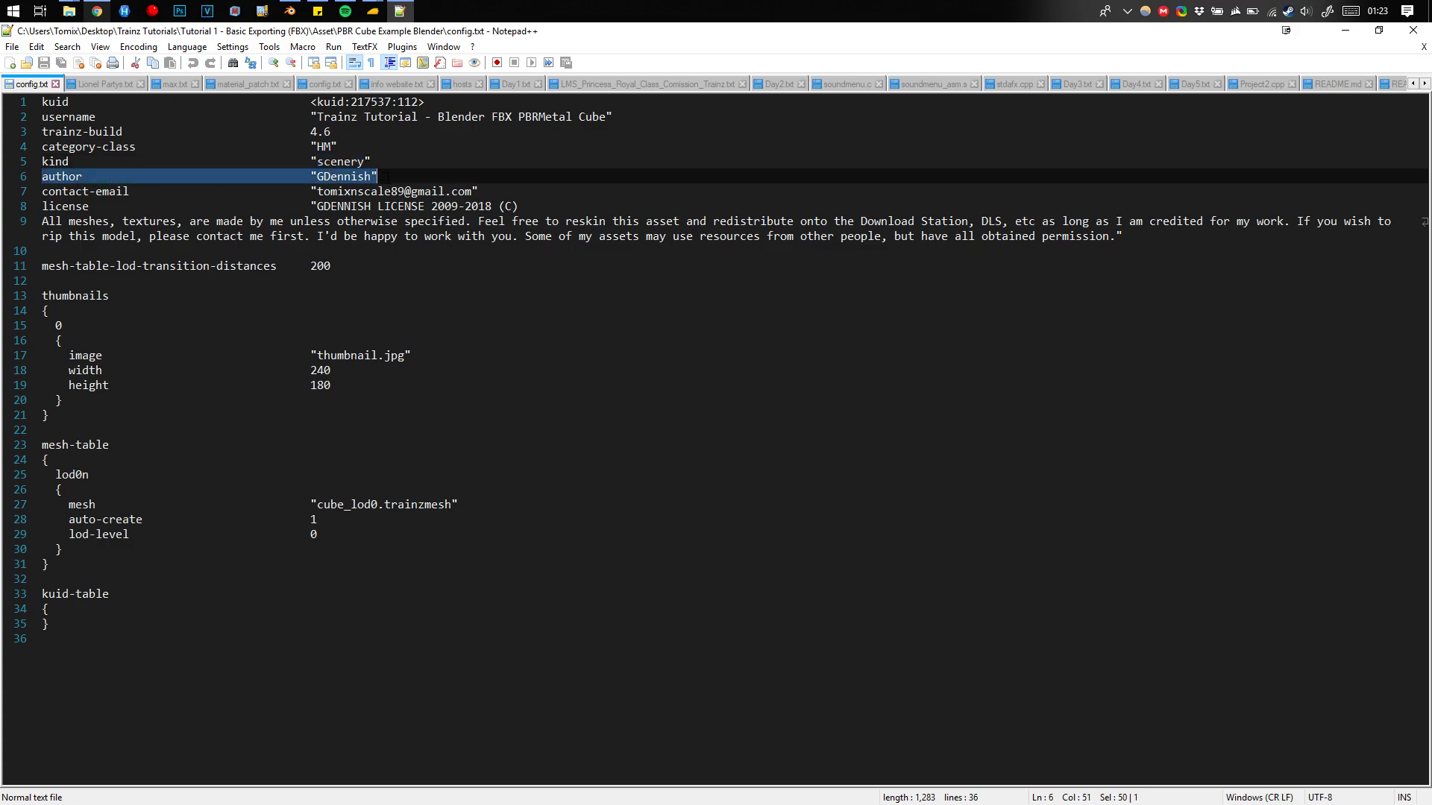
{"action": "double_click", "coordinate": [338, 178]}
{"action": "left_click", "coordinate": [89, 191]}
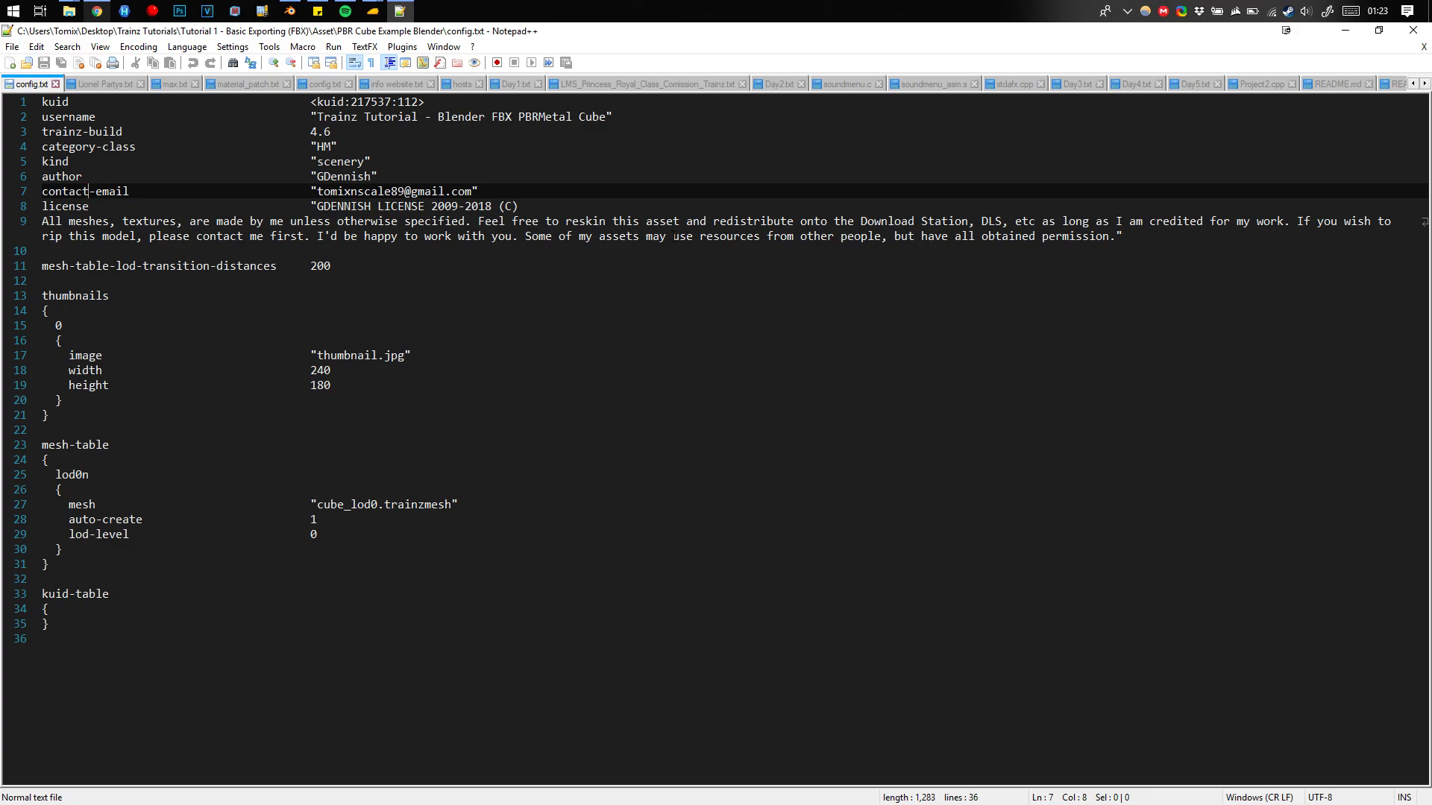
Highlight the mesh-table-lod-transition-distances line and its value of 200.
{"action": "triple_click", "coordinate": [121, 267]}
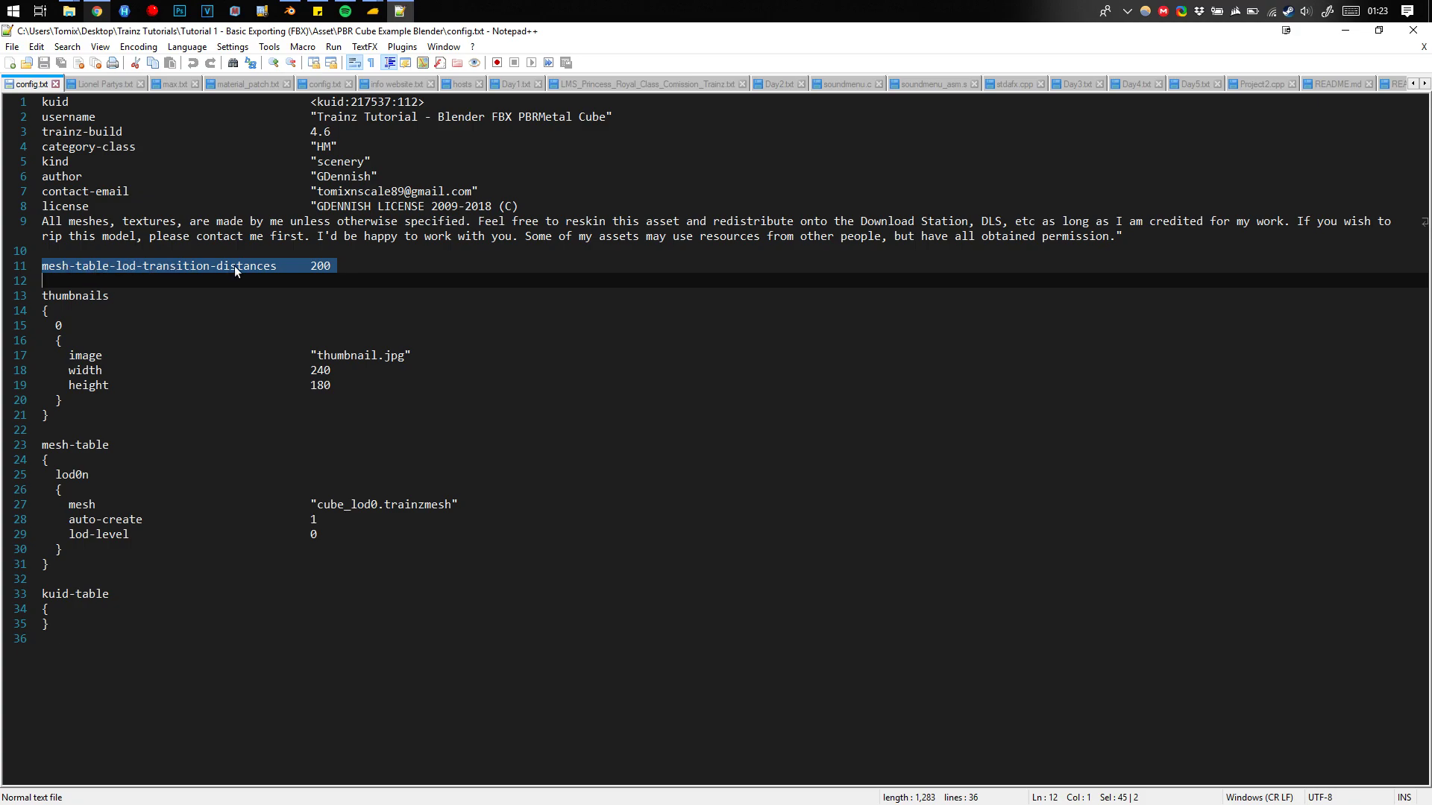
{"action": "left_click", "coordinate": [310, 266]}
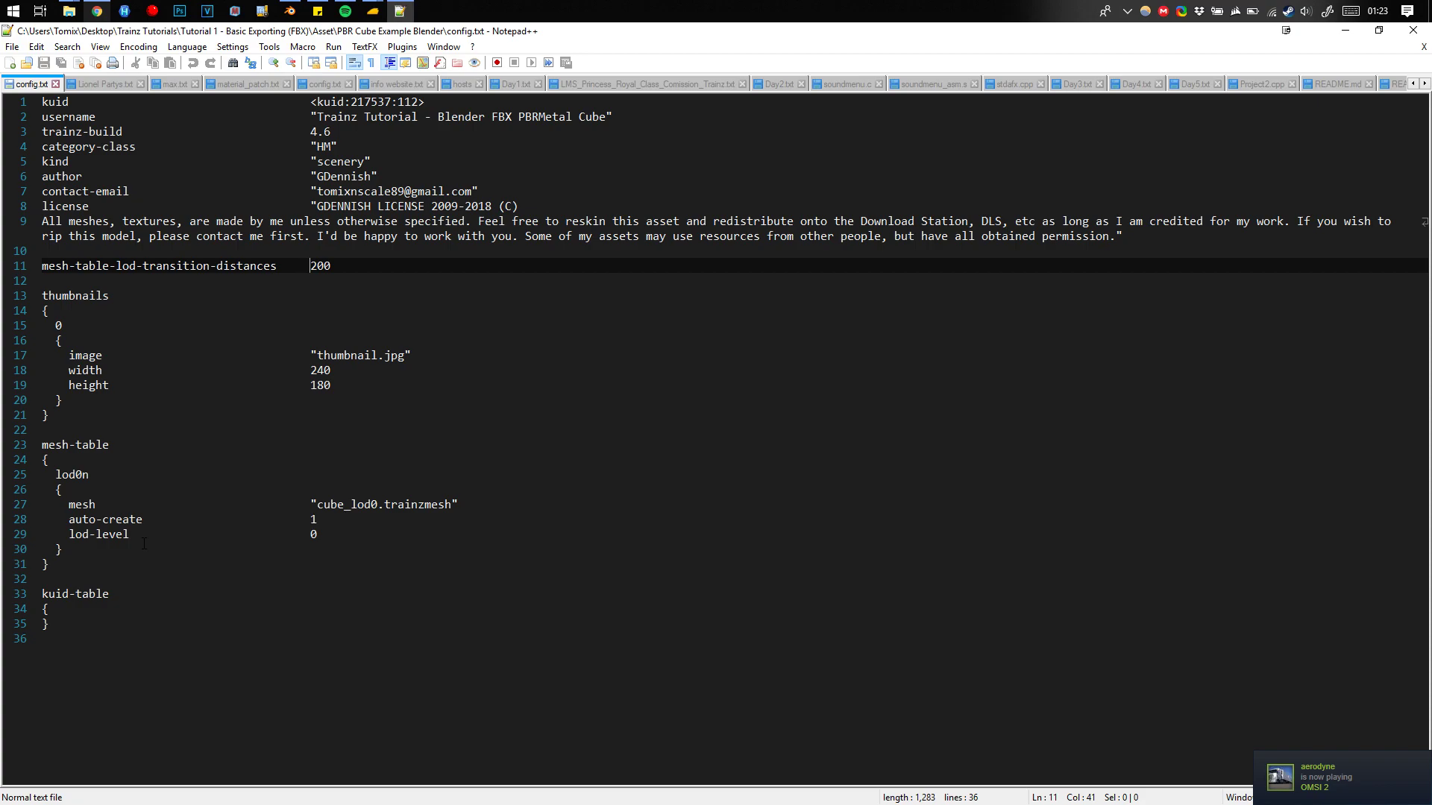
{"action": "left_click_drag", "start_coordinate": [310, 266], "coordinate": [341, 266]}
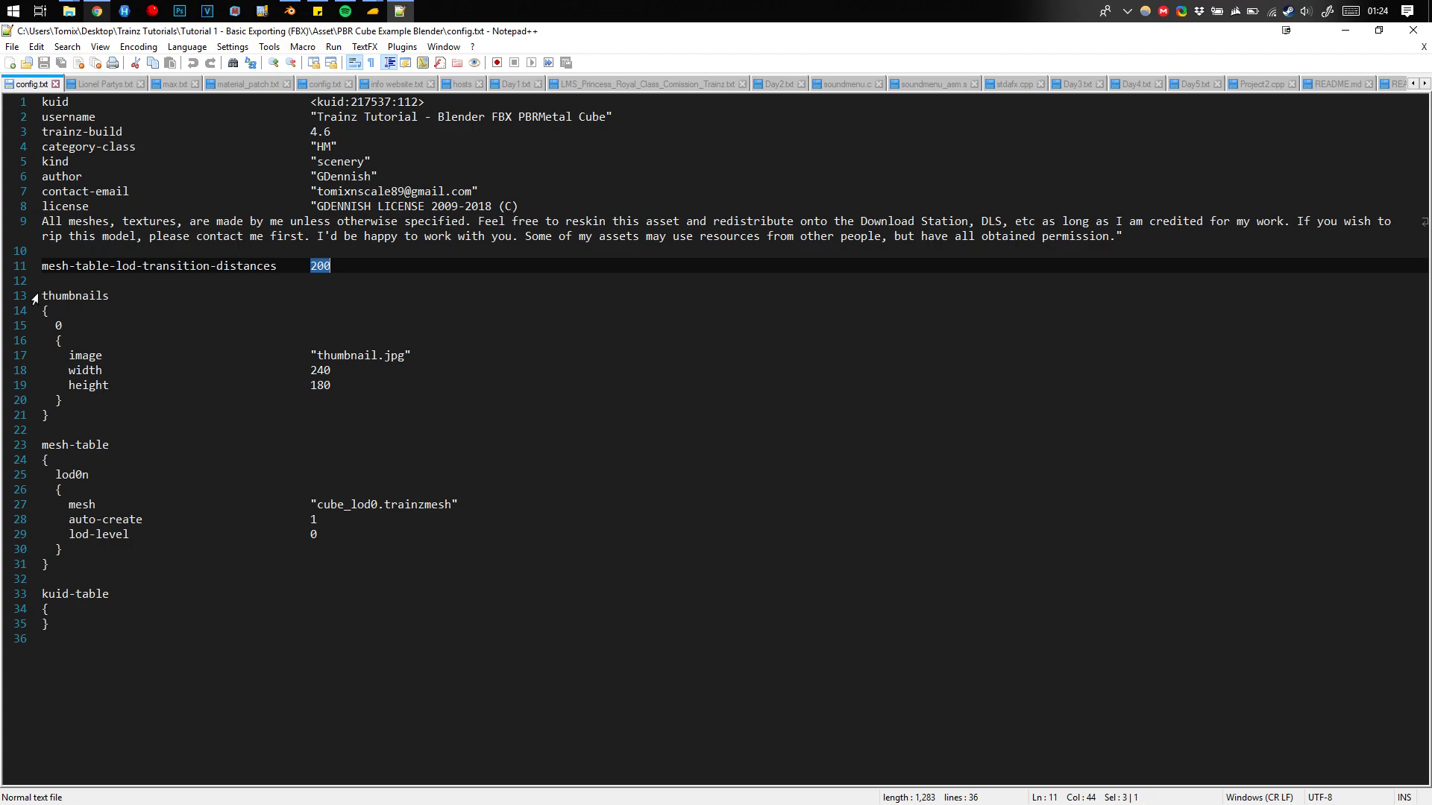
Highlight the thumbnails block in config.txt and check thumbnail.jpg in the PBR Cube Example Blender folder.
{"action": "left_click_drag", "start_coordinate": [42, 296], "coordinate": [85, 427]}
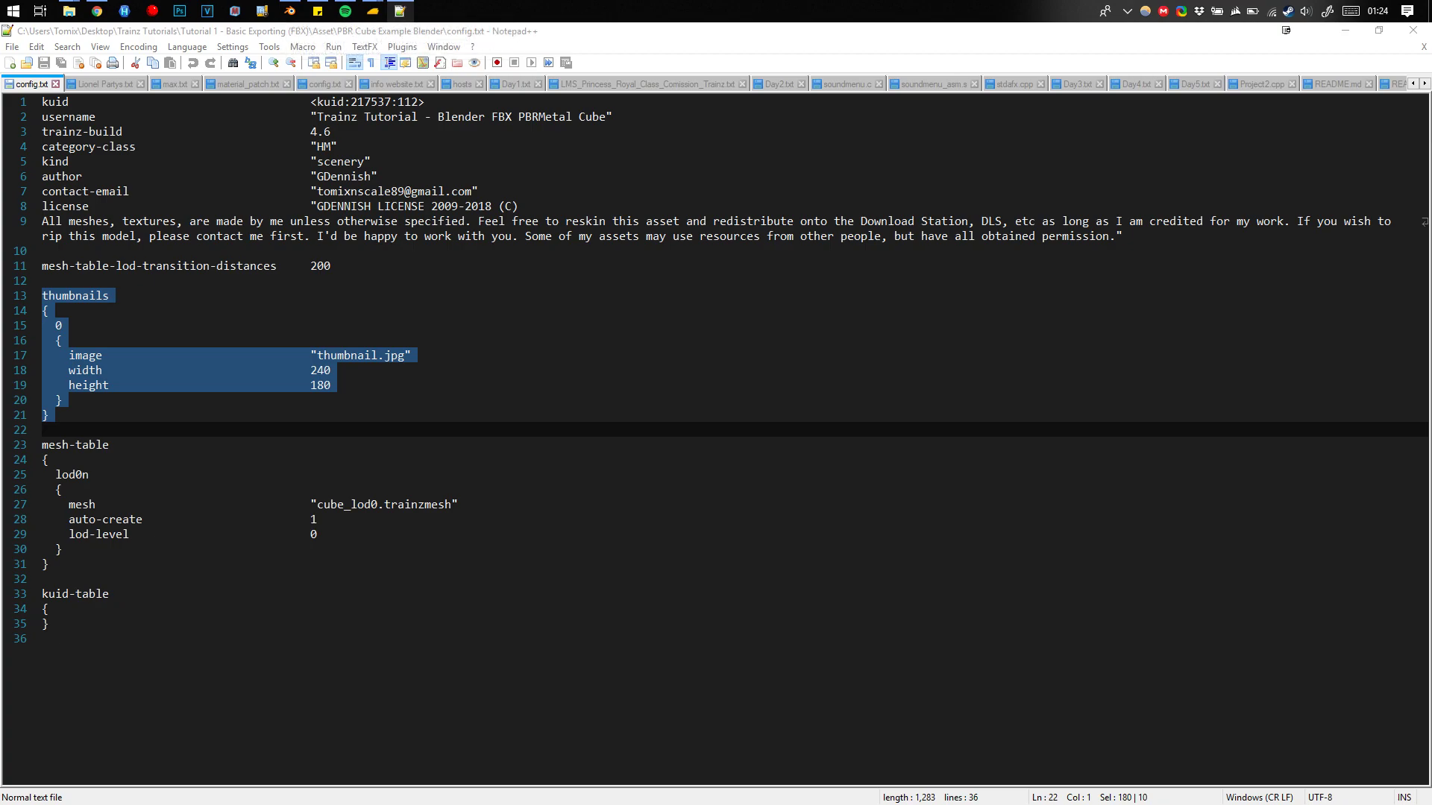
{"action": "left_click", "coordinate": [373, 11]}
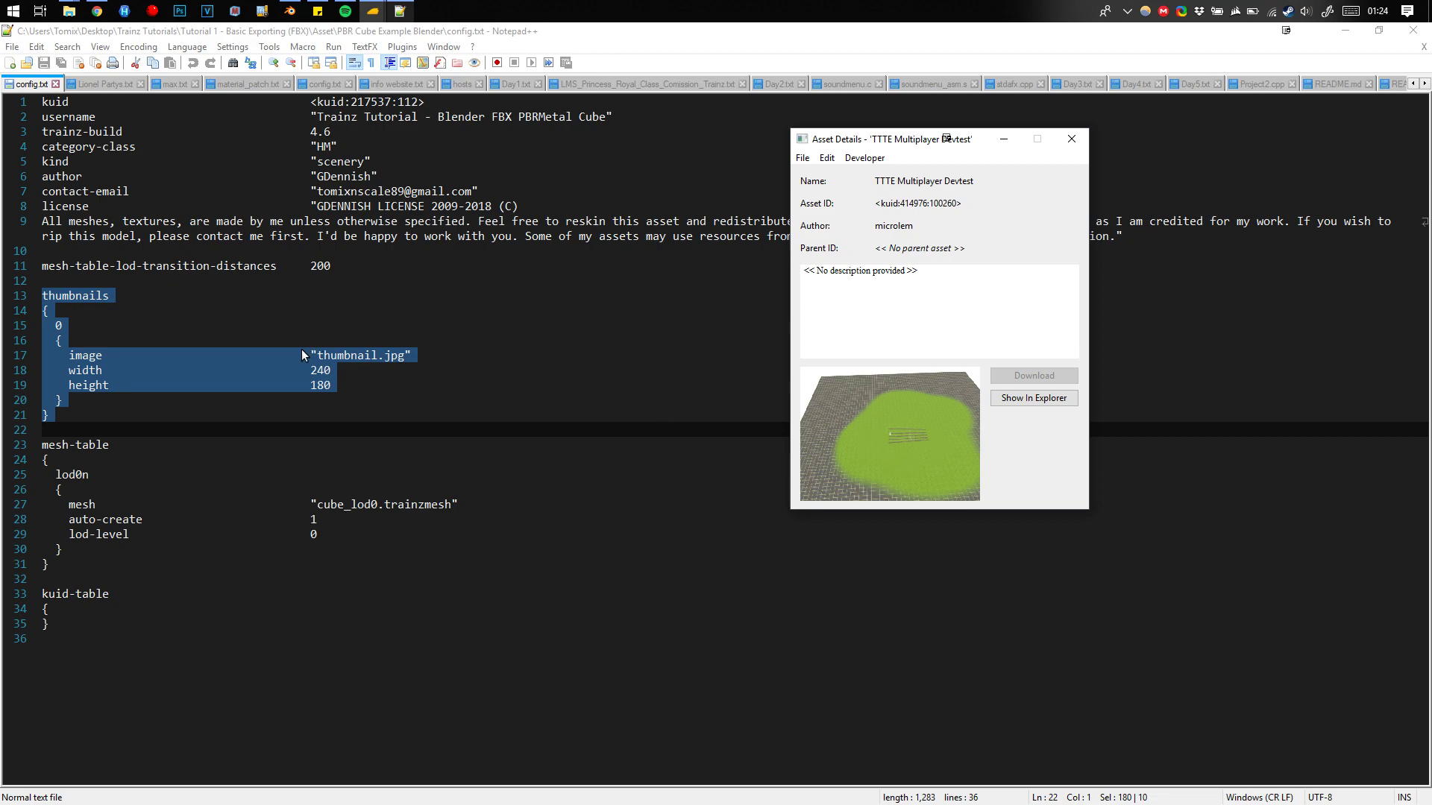
{"action": "left_click", "coordinate": [1071, 139]}
{"action": "mouse_move", "coordinate": [68, 11]}
{"action": "left_click", "coordinate": [84, 91]}
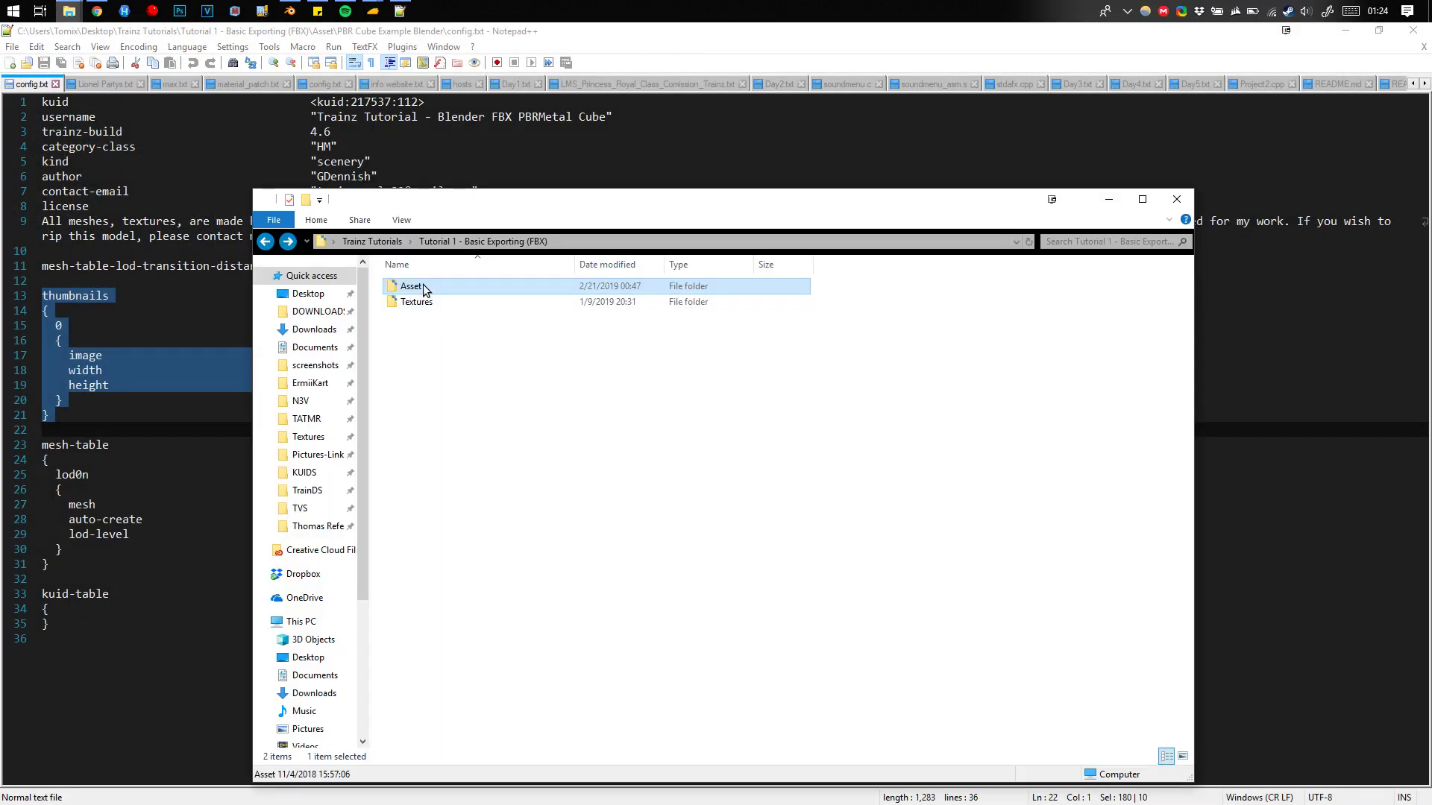
{"action": "left_click", "coordinate": [226, 75]}
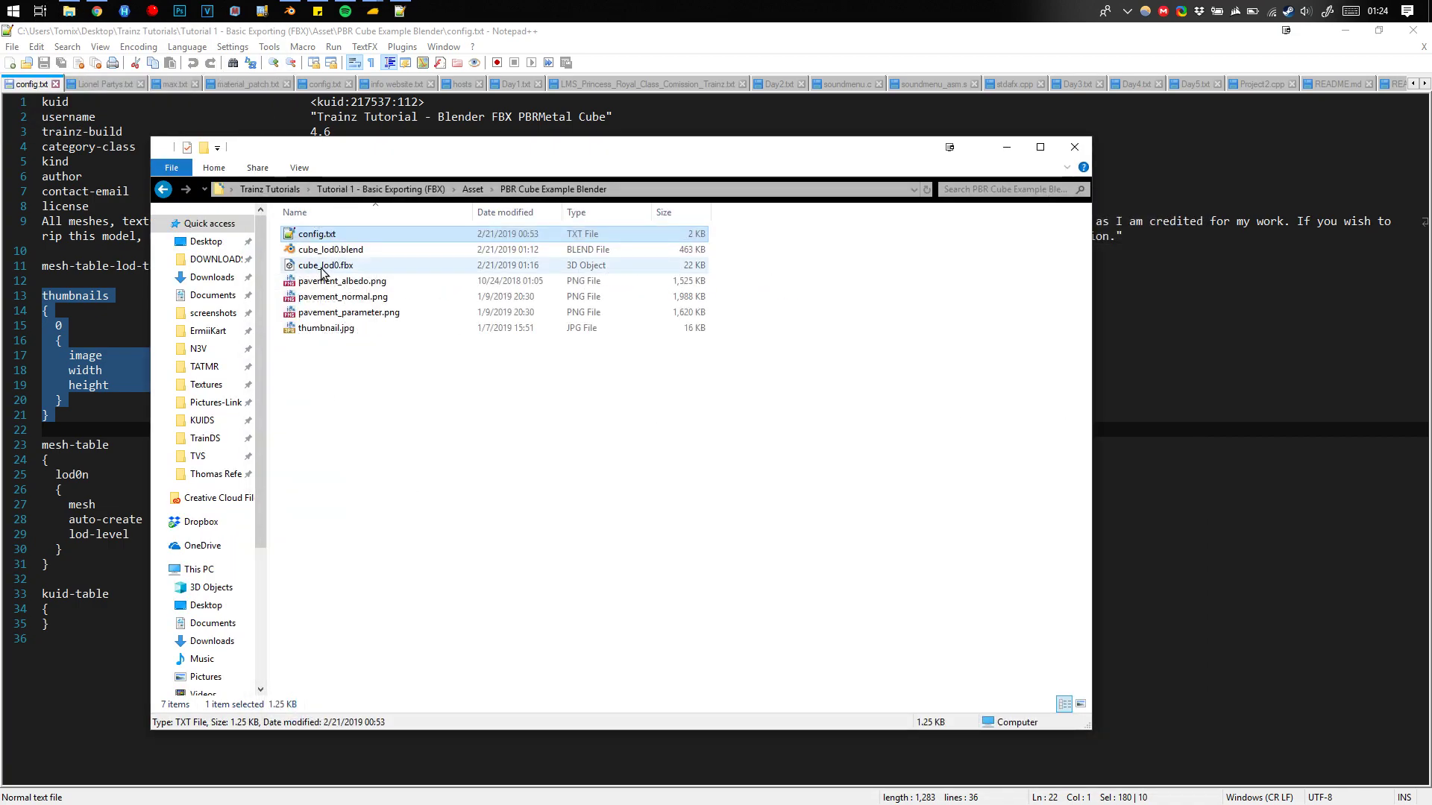
{"action": "left_click", "coordinate": [320, 330]}
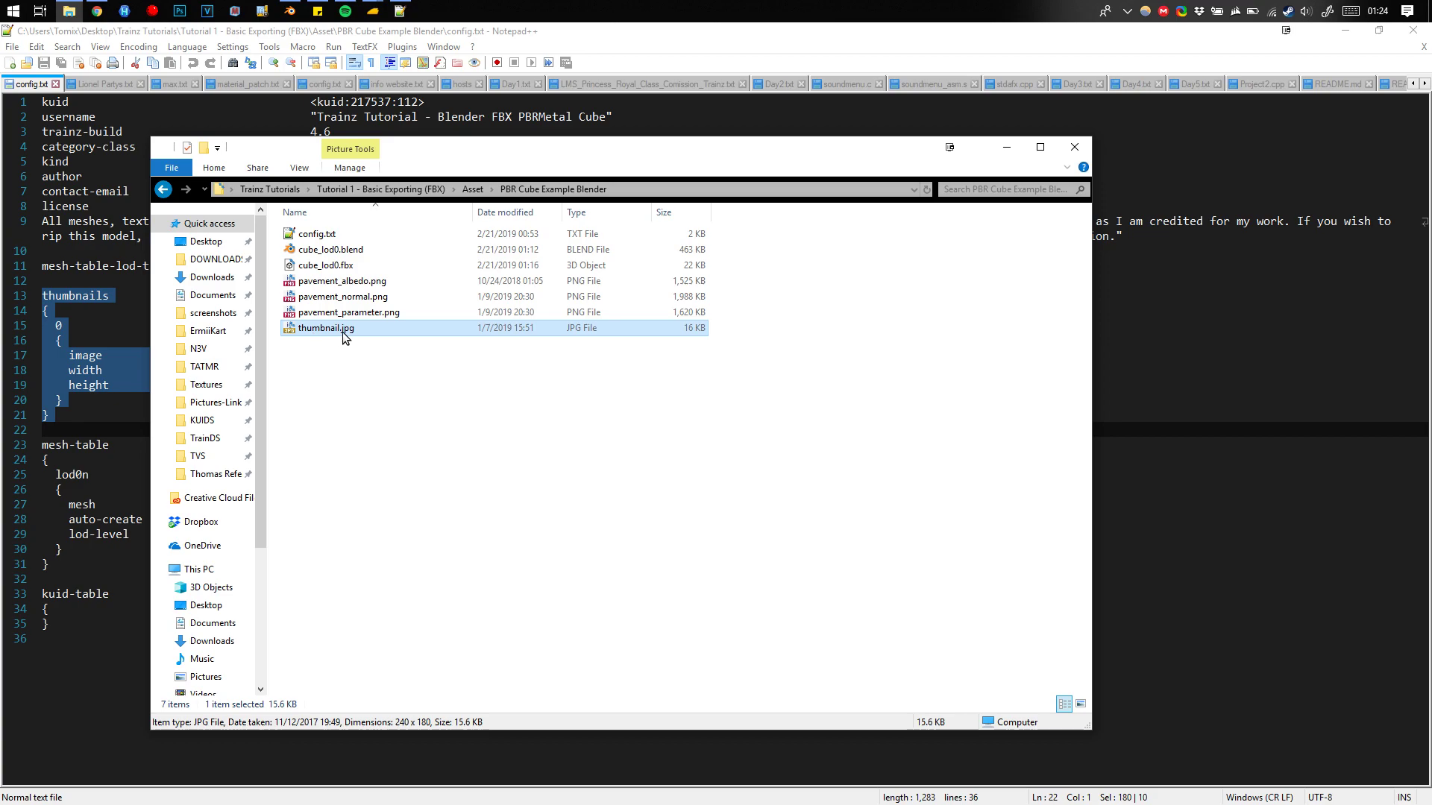
{"action": "left_click", "coordinate": [813, 75]}
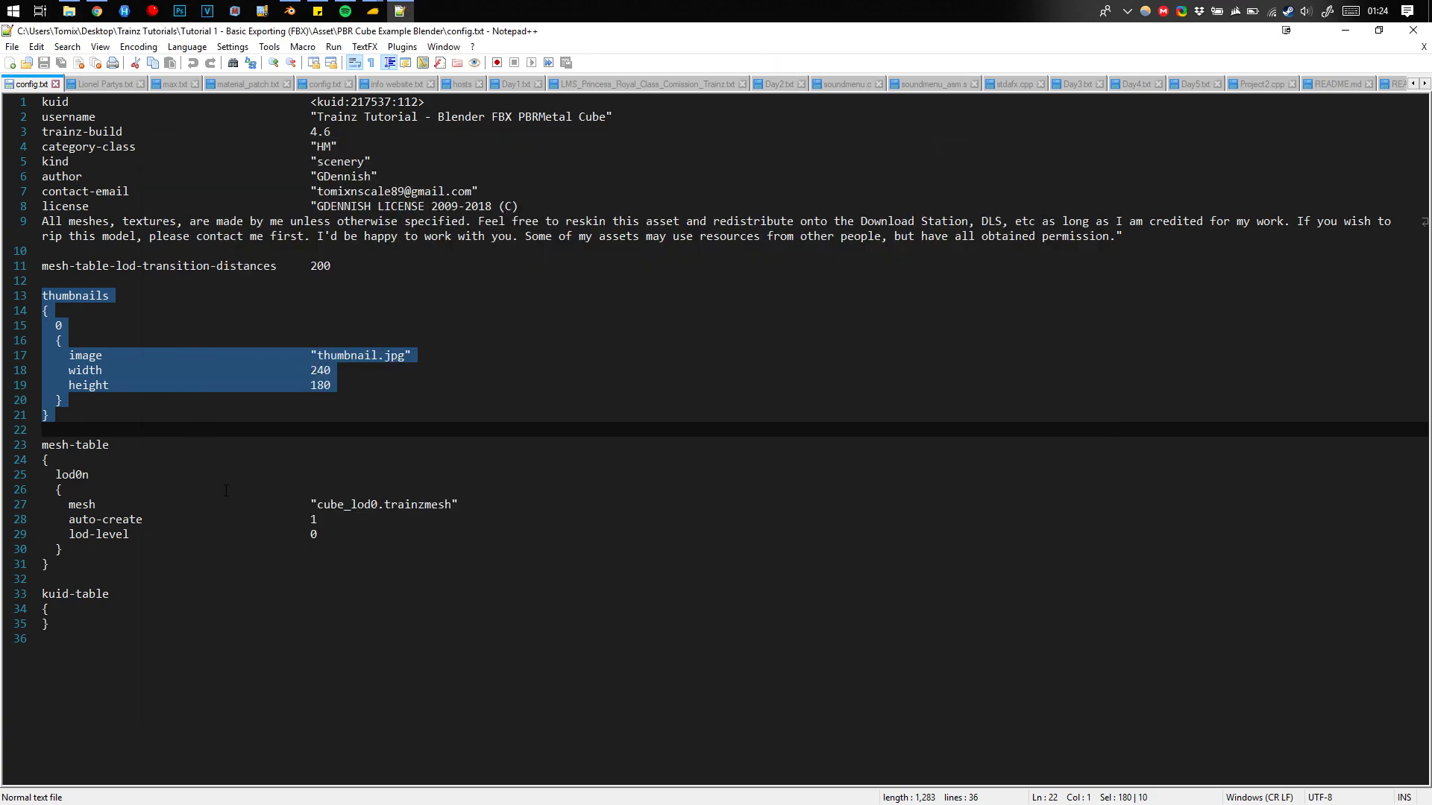
Highlight the thumbnail's width and height values in config.txt, and select the whole mesh-table block.
{"action": "left_click", "coordinate": [310, 373]}
{"action": "double_click", "coordinate": [320, 370]}
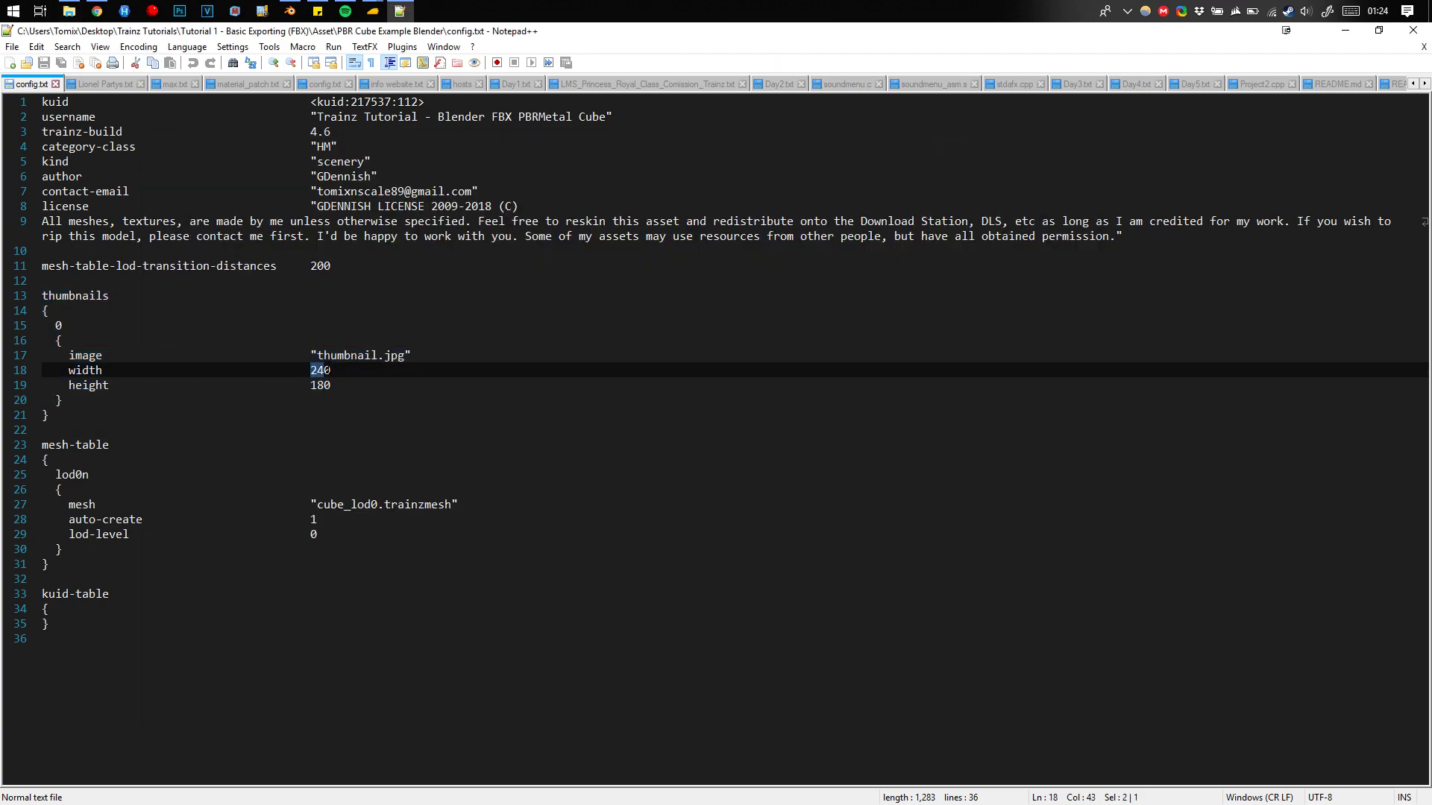
{"action": "double_click", "coordinate": [321, 385]}
{"action": "left_click", "coordinate": [187, 594]}
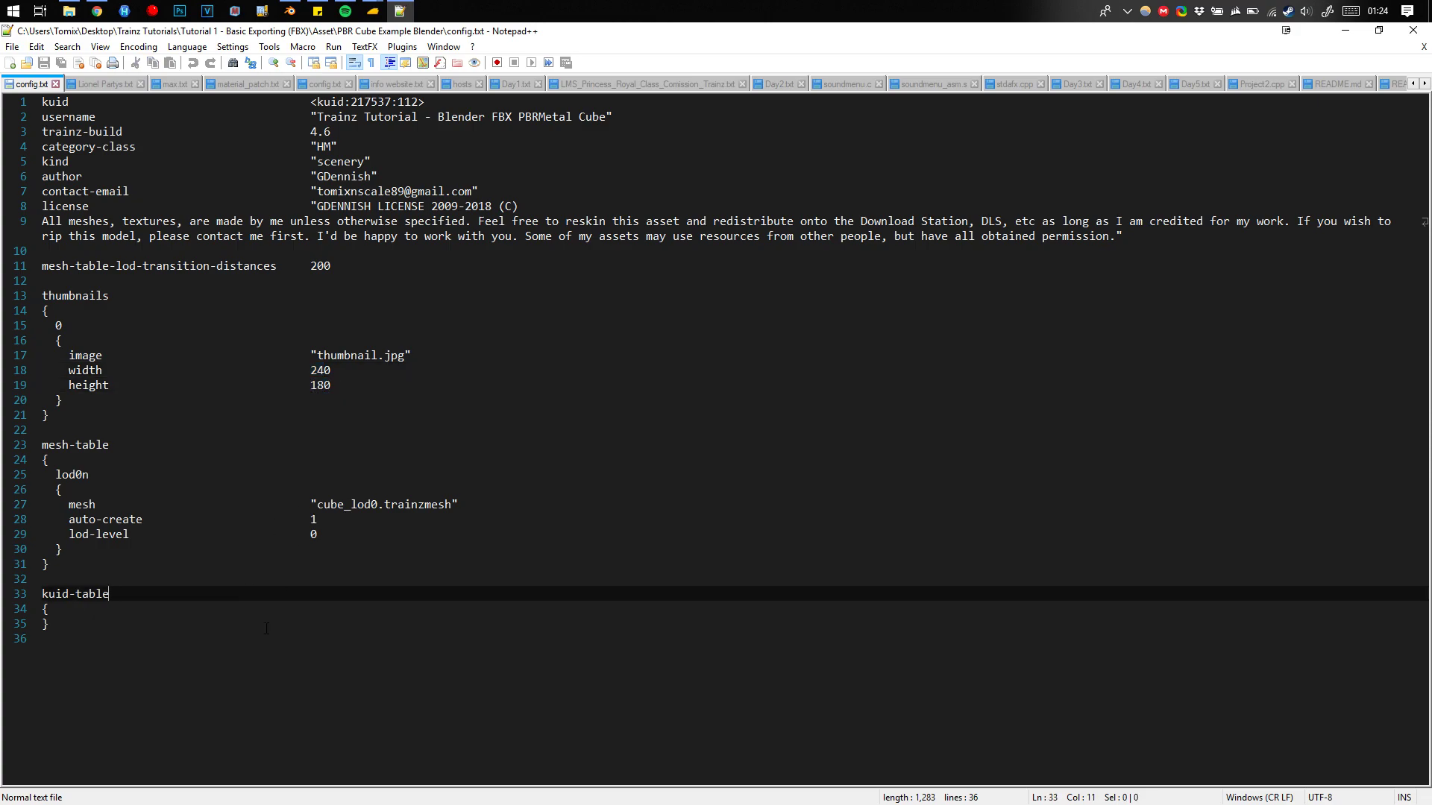
{"action": "left_click_drag", "start_coordinate": [68, 570], "coordinate": [38, 444]}
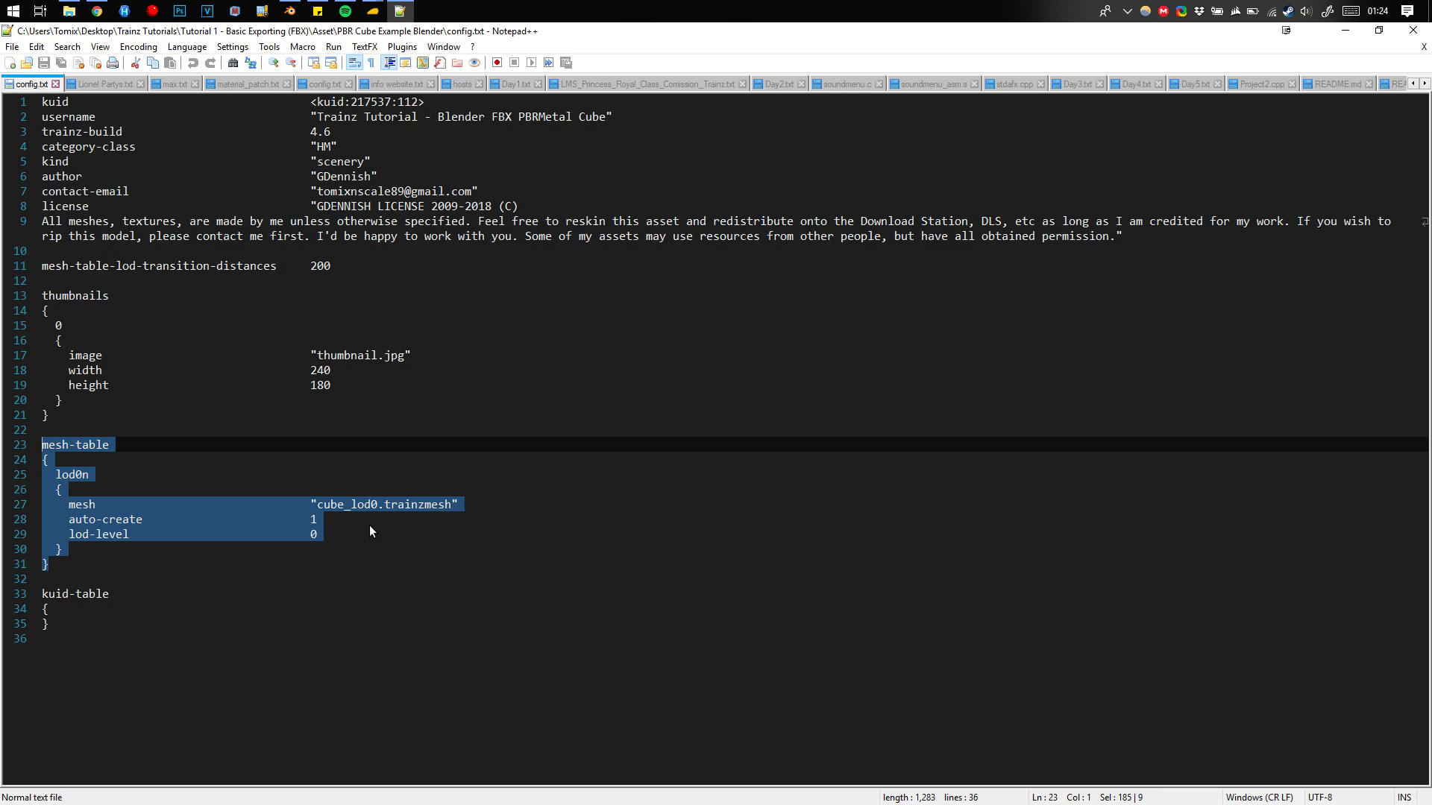
Highlight the lod0n tag and the contents of its braces, and place the cursor in the mesh tag.
{"action": "left_click_drag", "start_coordinate": [49, 475], "coordinate": [113, 469]}
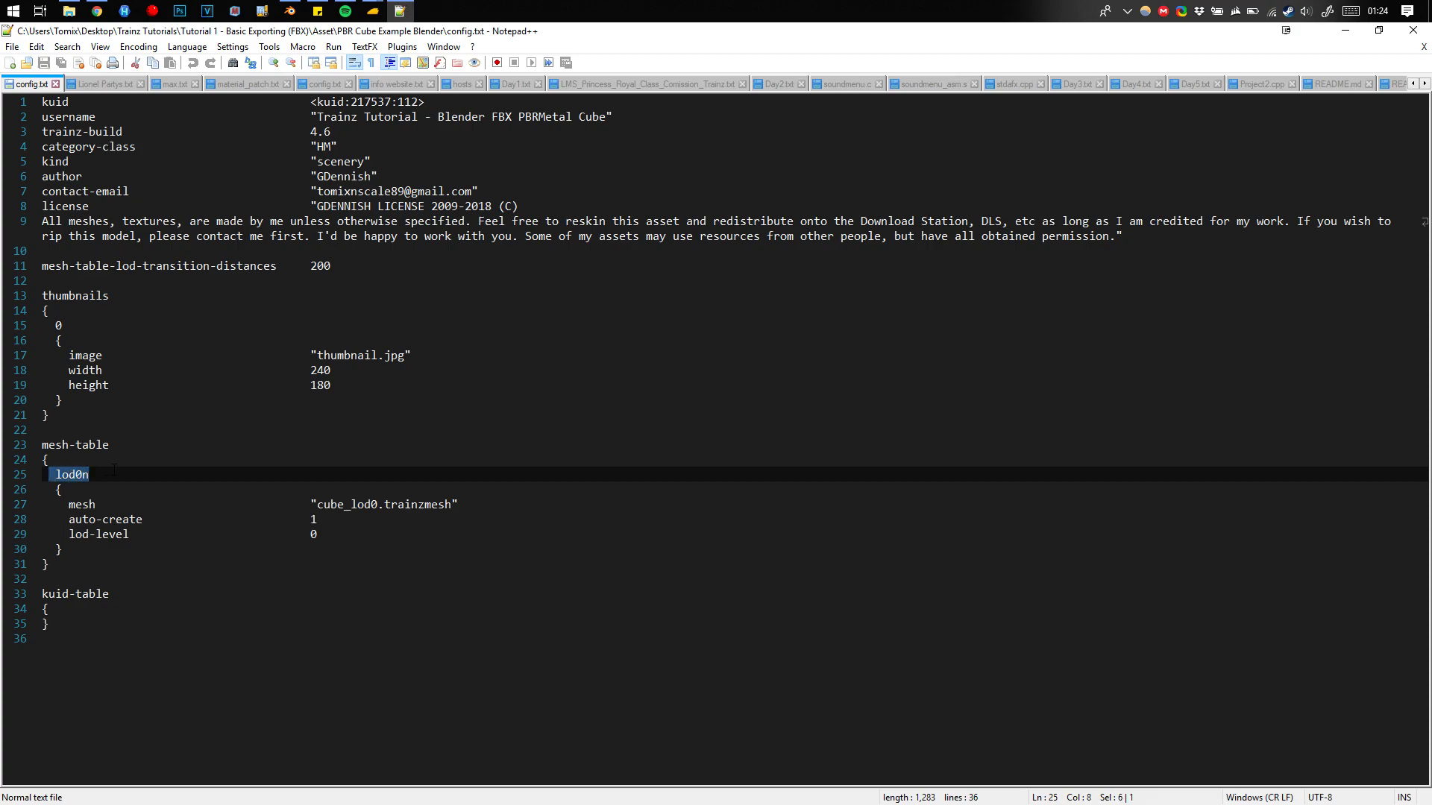
{"action": "left_click", "coordinate": [65, 484]}
{"action": "left_click", "coordinate": [64, 550]}
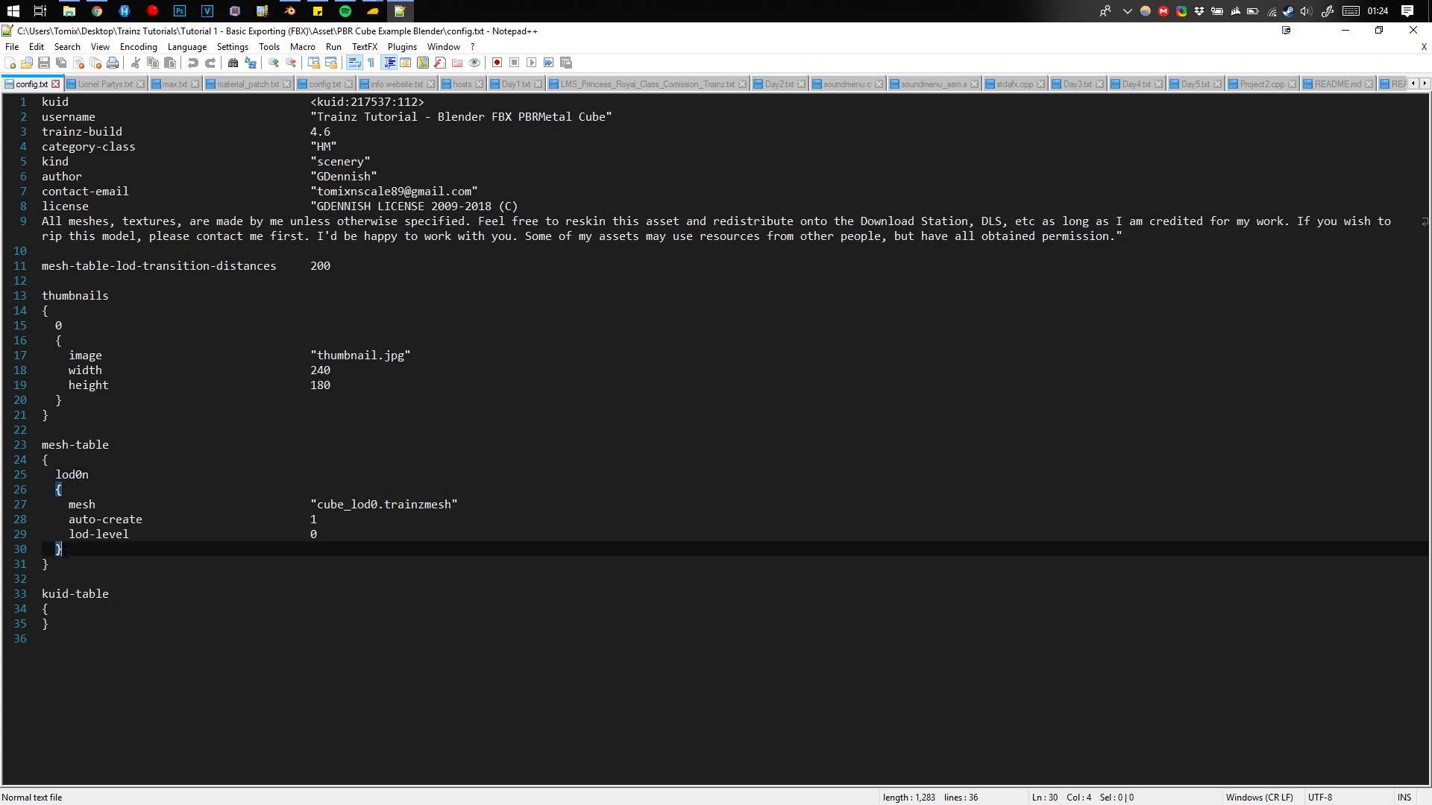
{"action": "left_click_drag", "start_coordinate": [69, 505], "coordinate": [610, 541]}
{"action": "left_click", "coordinate": [70, 504]}
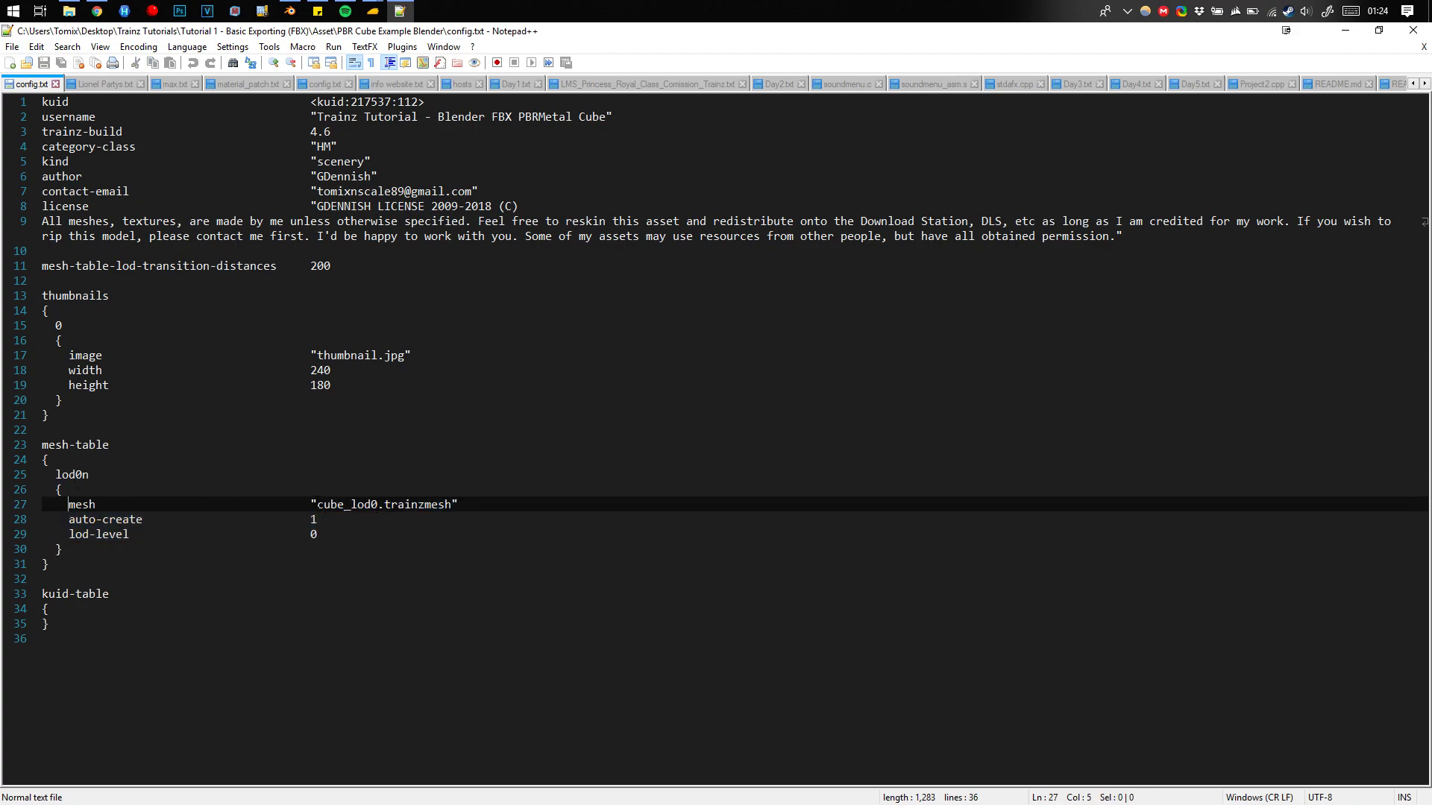
Compare the mesh value's cube_lod0 name with the FBX file in the asset folder, and highlight its trainzmesh extension.
{"action": "double_click", "coordinate": [372, 505]}
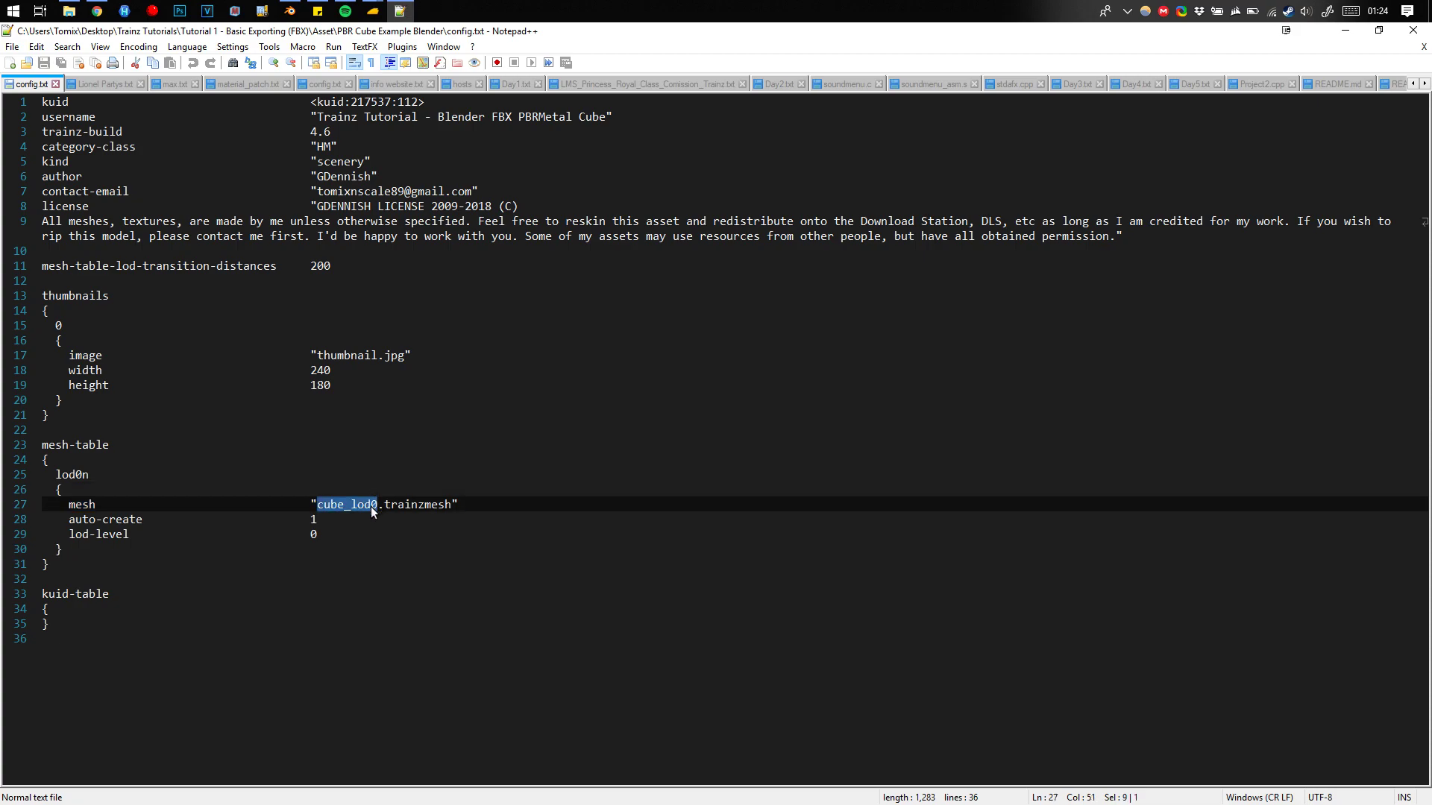
{"action": "left_click", "coordinate": [69, 10]}
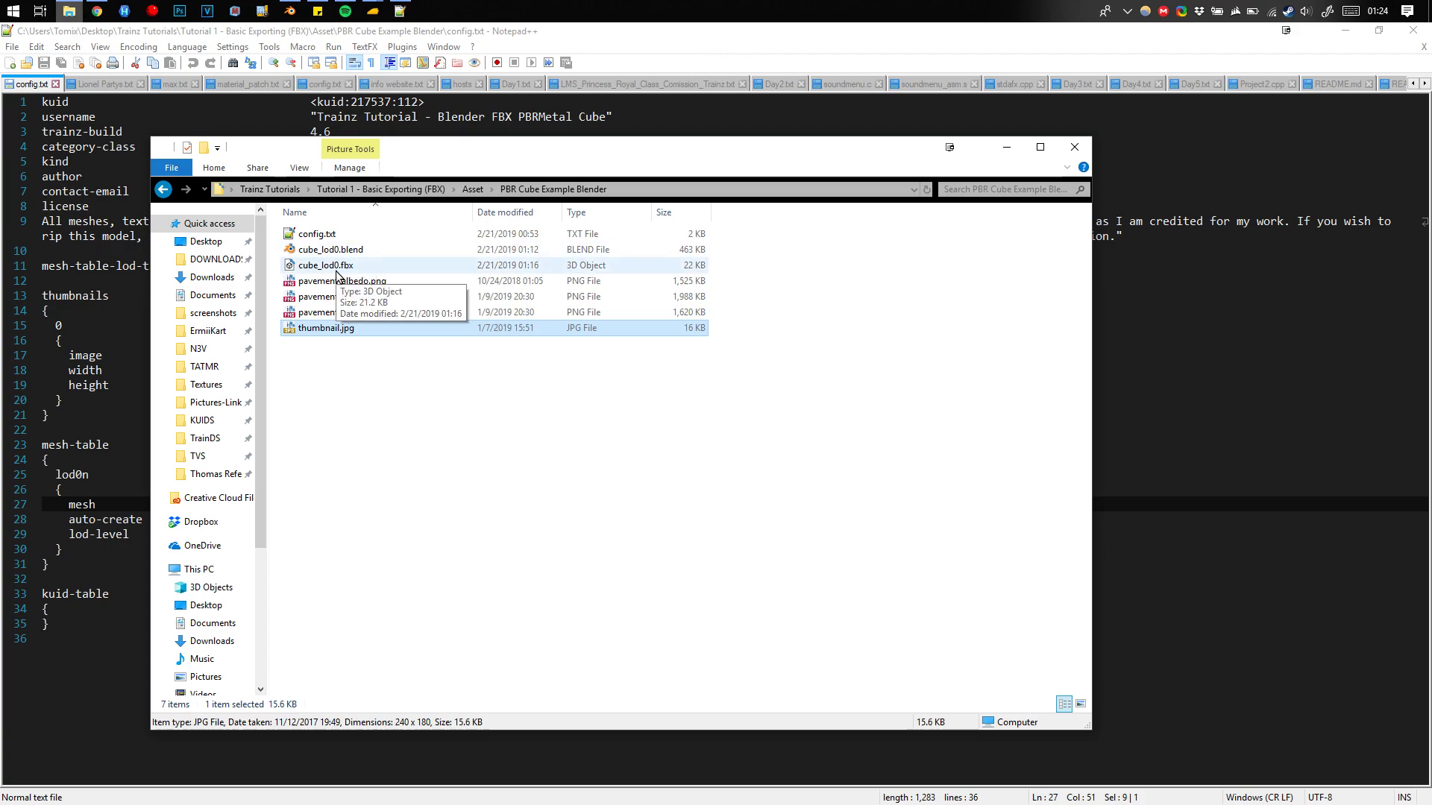
{"action": "left_click", "coordinate": [399, 10]}
{"action": "double_click", "coordinate": [418, 504]}
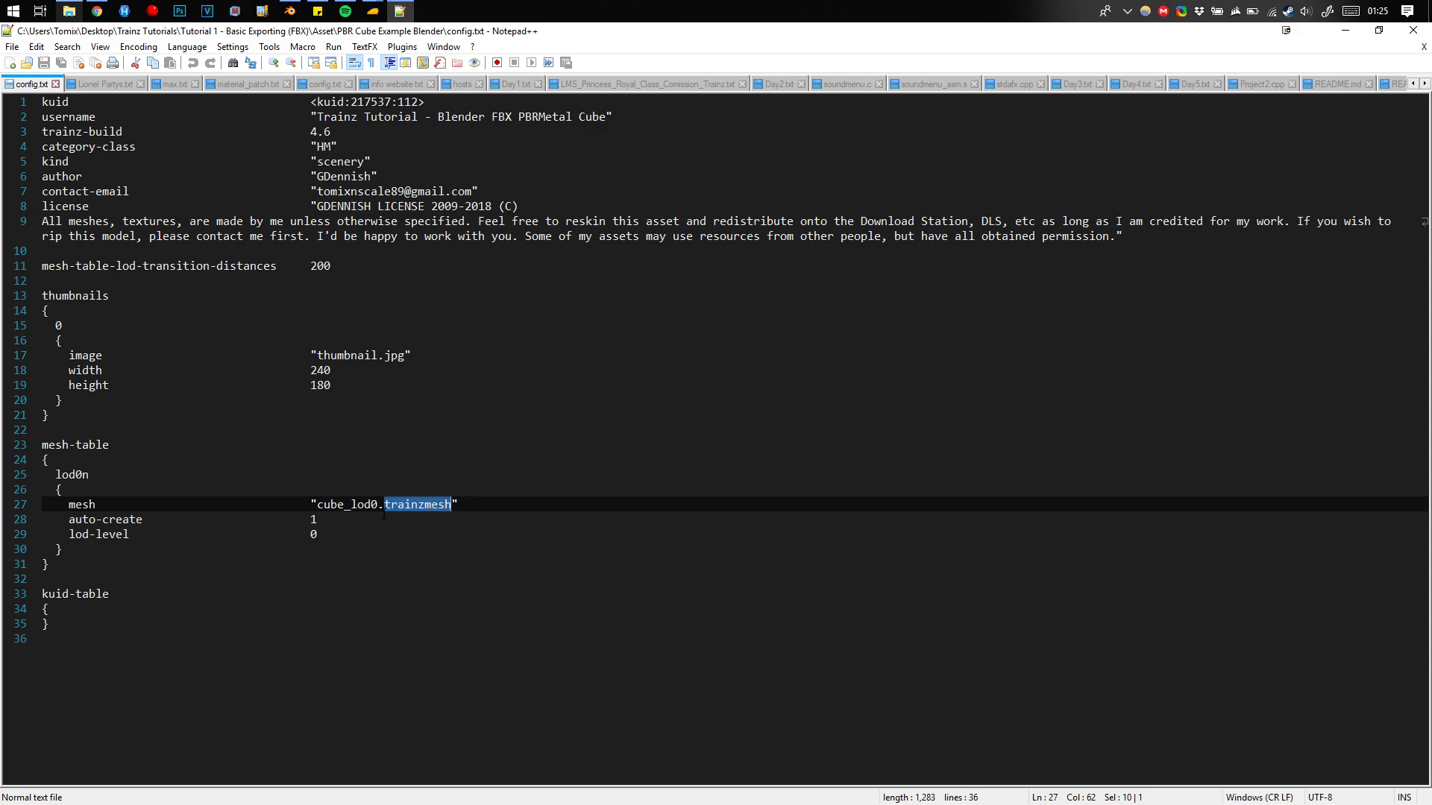
Highlight the auto-create and lod-level tags with their values, and select the kuid-table block.
{"action": "double_click", "coordinate": [75, 520]}
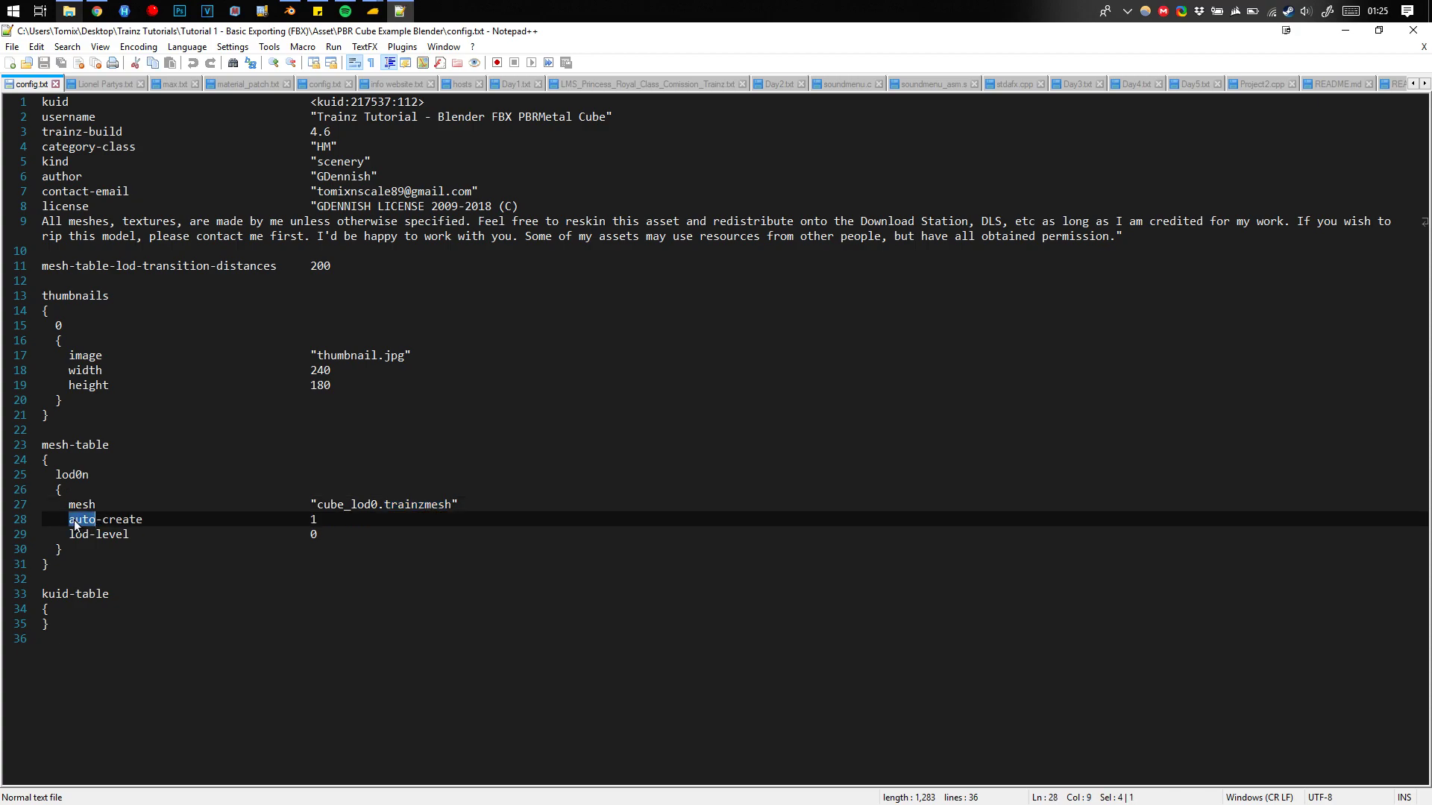
{"action": "left_click", "coordinate": [71, 521]}
{"action": "left_click_drag", "start_coordinate": [329, 520], "coordinate": [304, 520]}
{"action": "left_click_drag", "start_coordinate": [69, 534], "coordinate": [130, 534]}
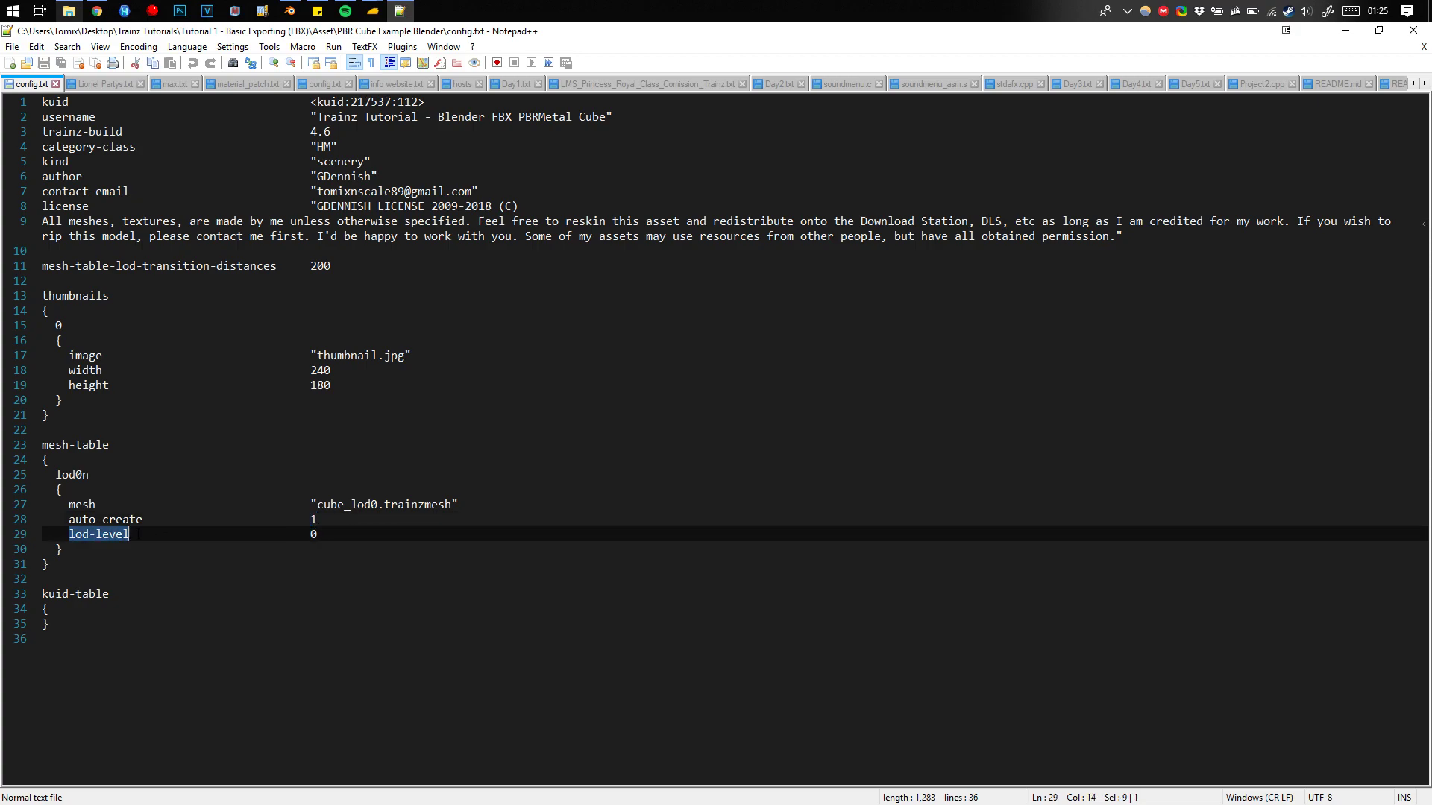
{"action": "left_click_drag", "start_coordinate": [309, 535], "coordinate": [317, 536]}
{"action": "left_click_drag", "start_coordinate": [114, 646], "coordinate": [36, 598]}
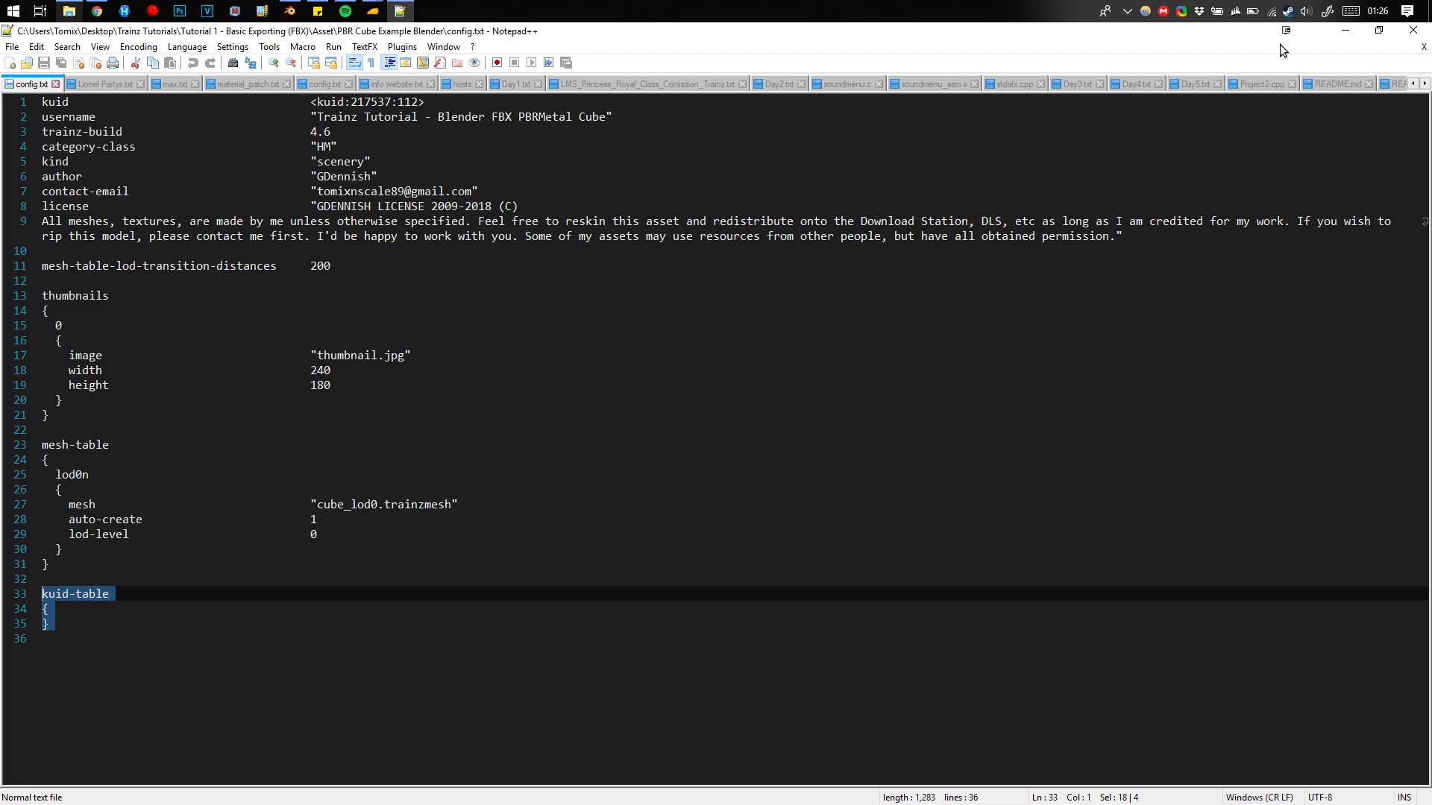
Switch to the Trainz launcher, open Content Manager and filter the assets by Today.
{"action": "left_click", "coordinate": [1346, 31]}
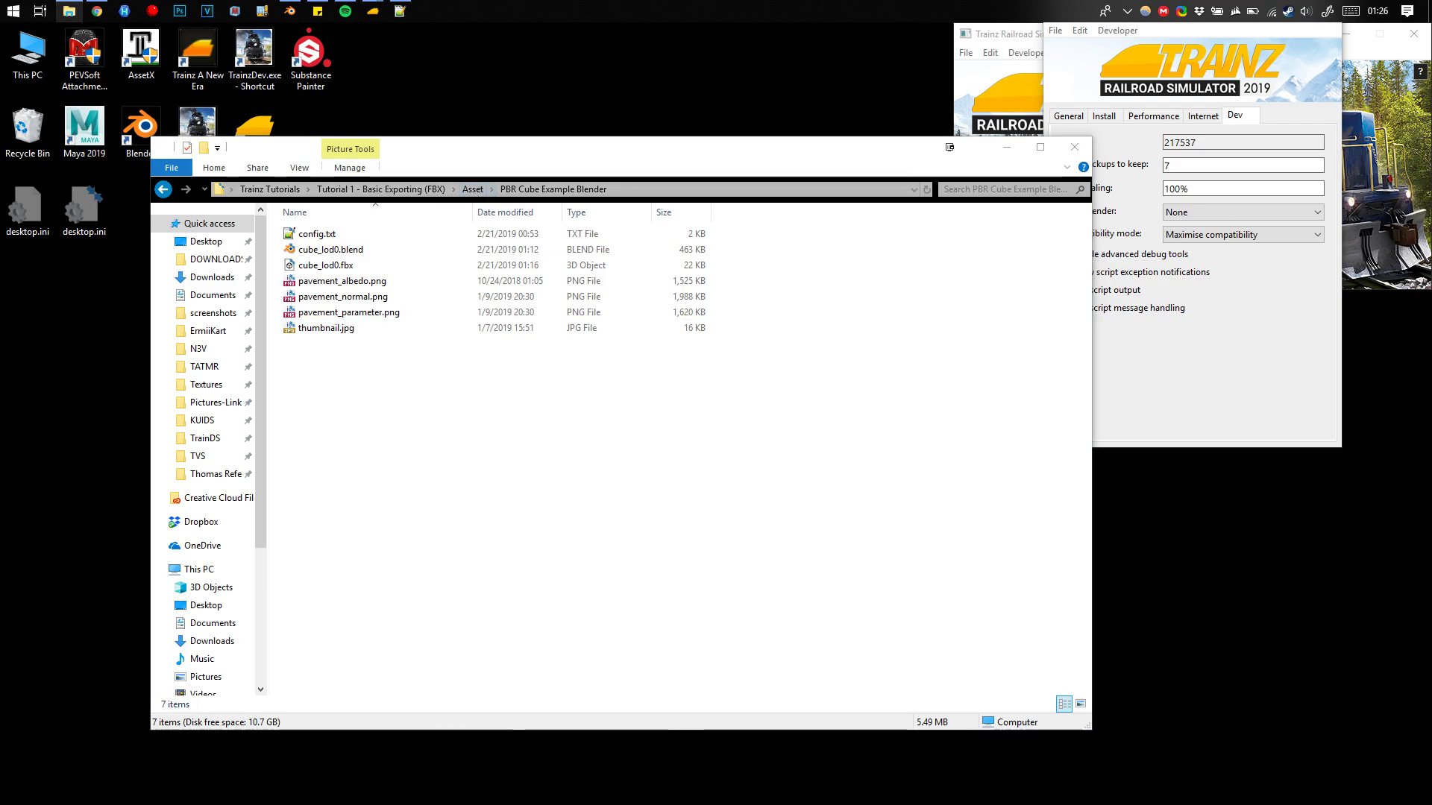
{"action": "left_click", "coordinate": [997, 76]}
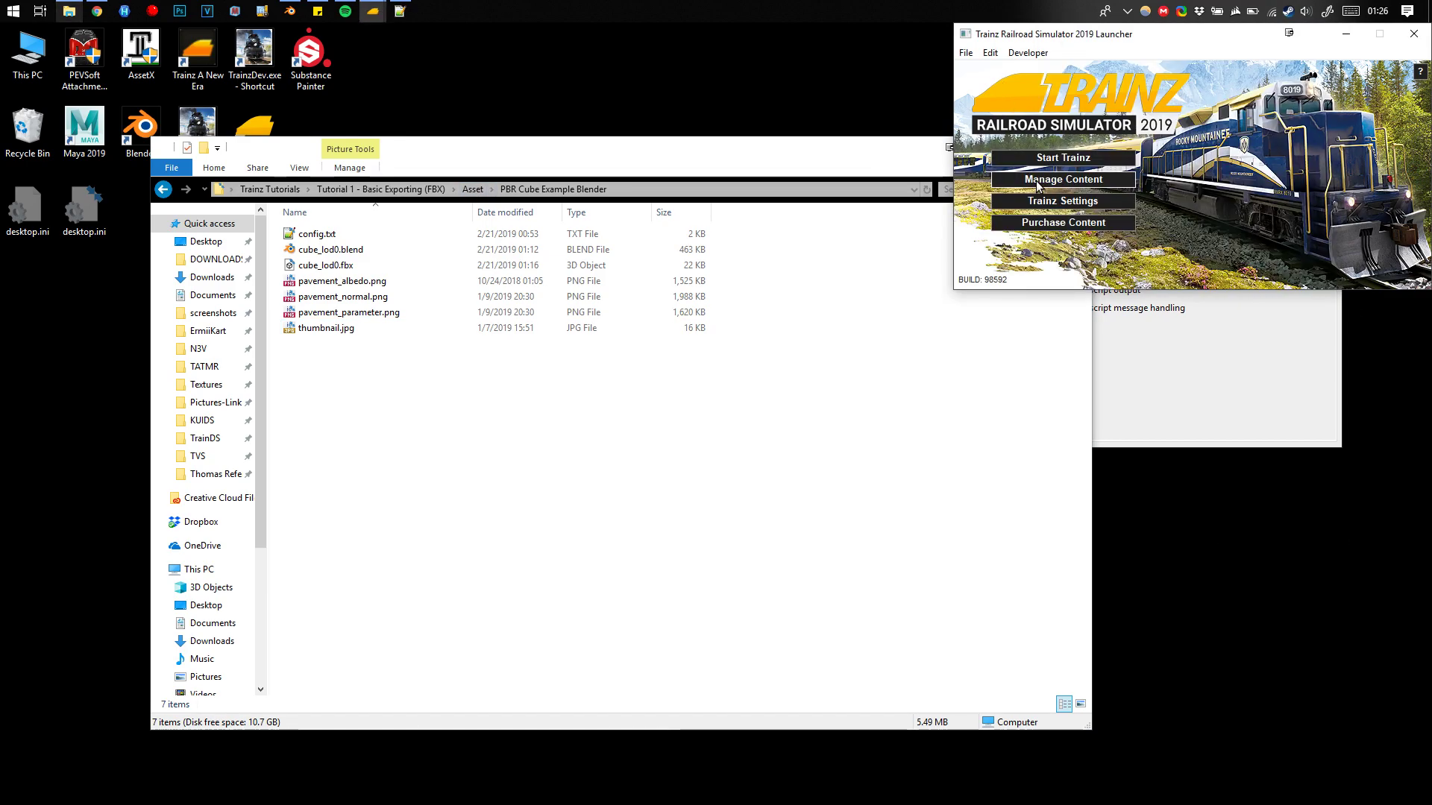
{"action": "left_click", "coordinate": [1037, 182]}
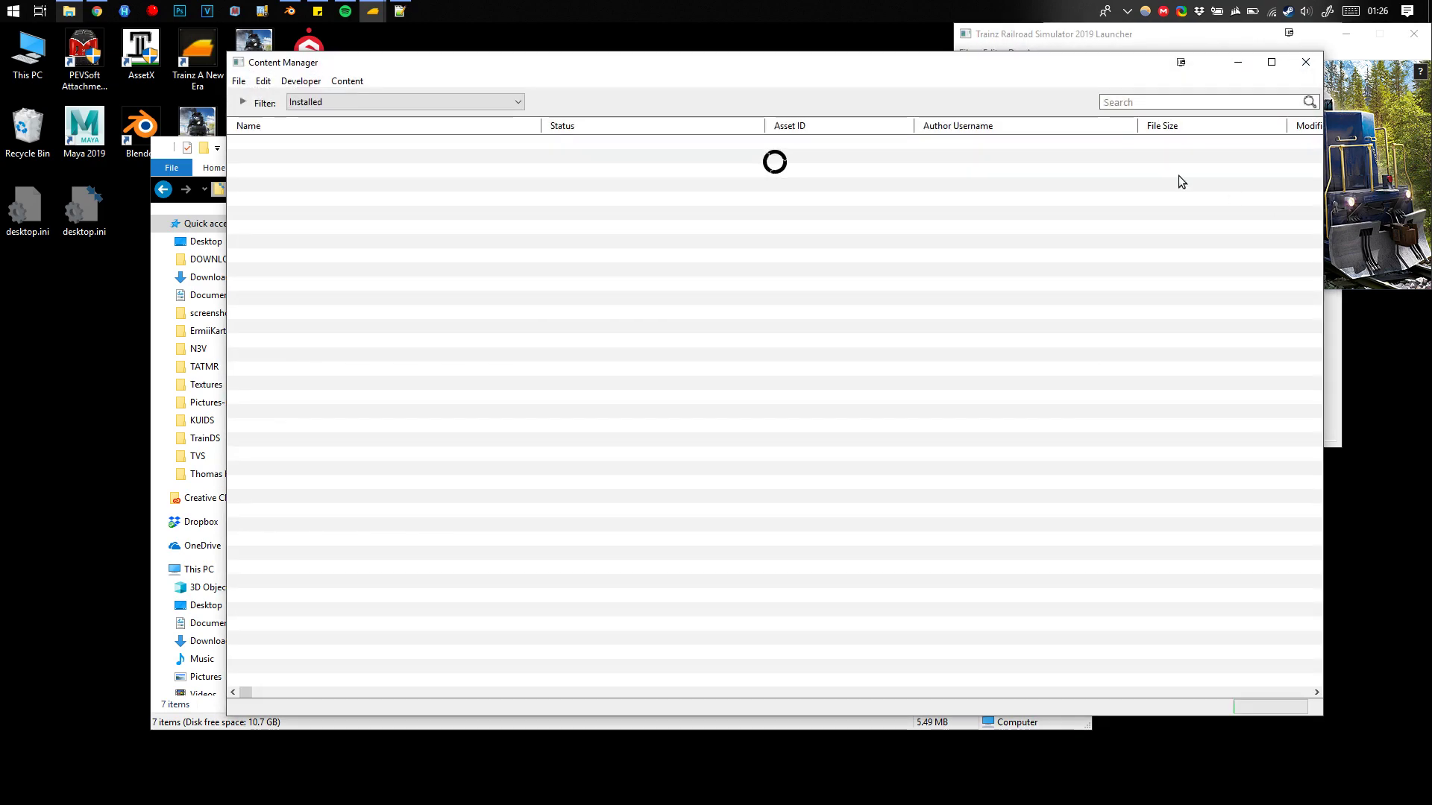
{"action": "left_click", "coordinate": [452, 102]}
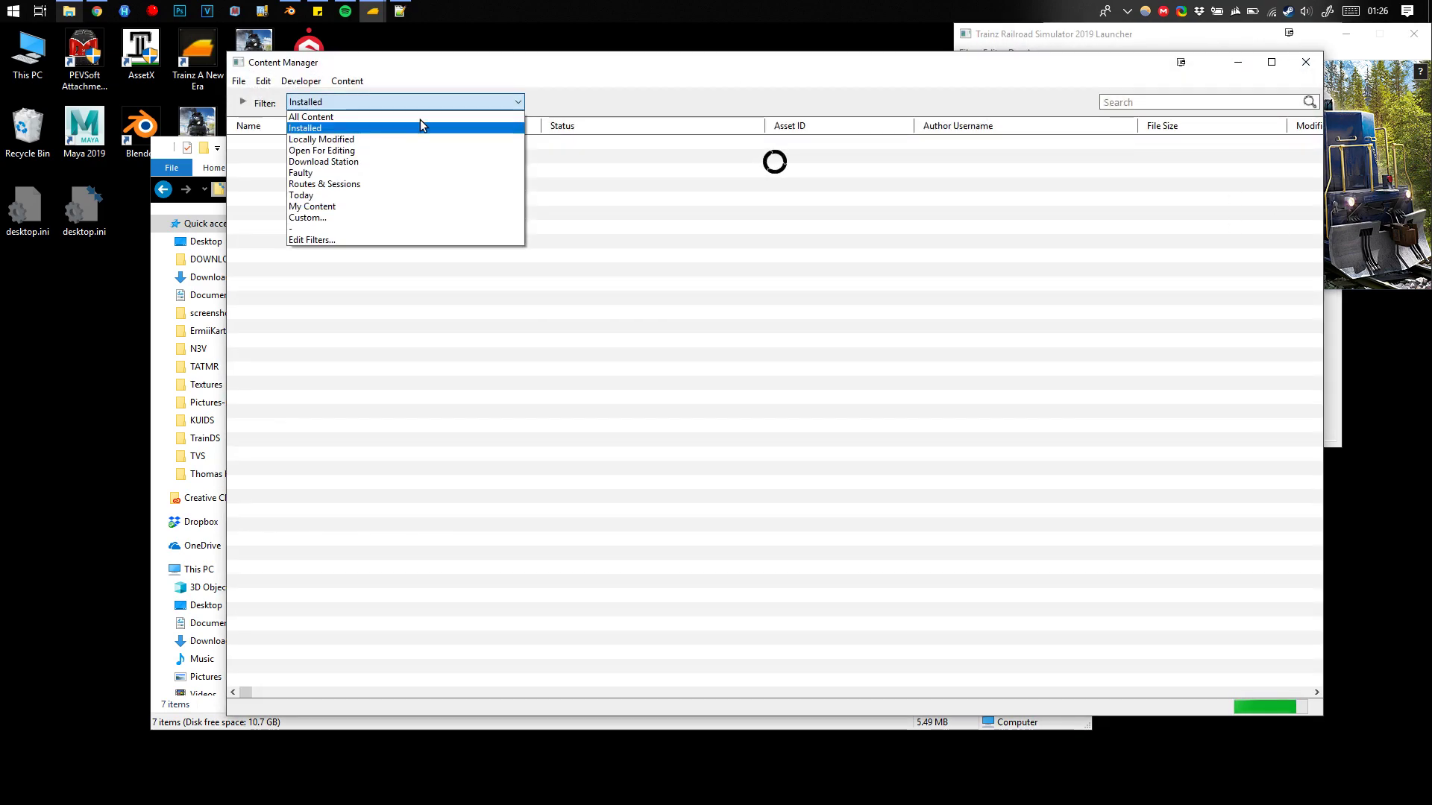
{"action": "left_click", "coordinate": [311, 196]}
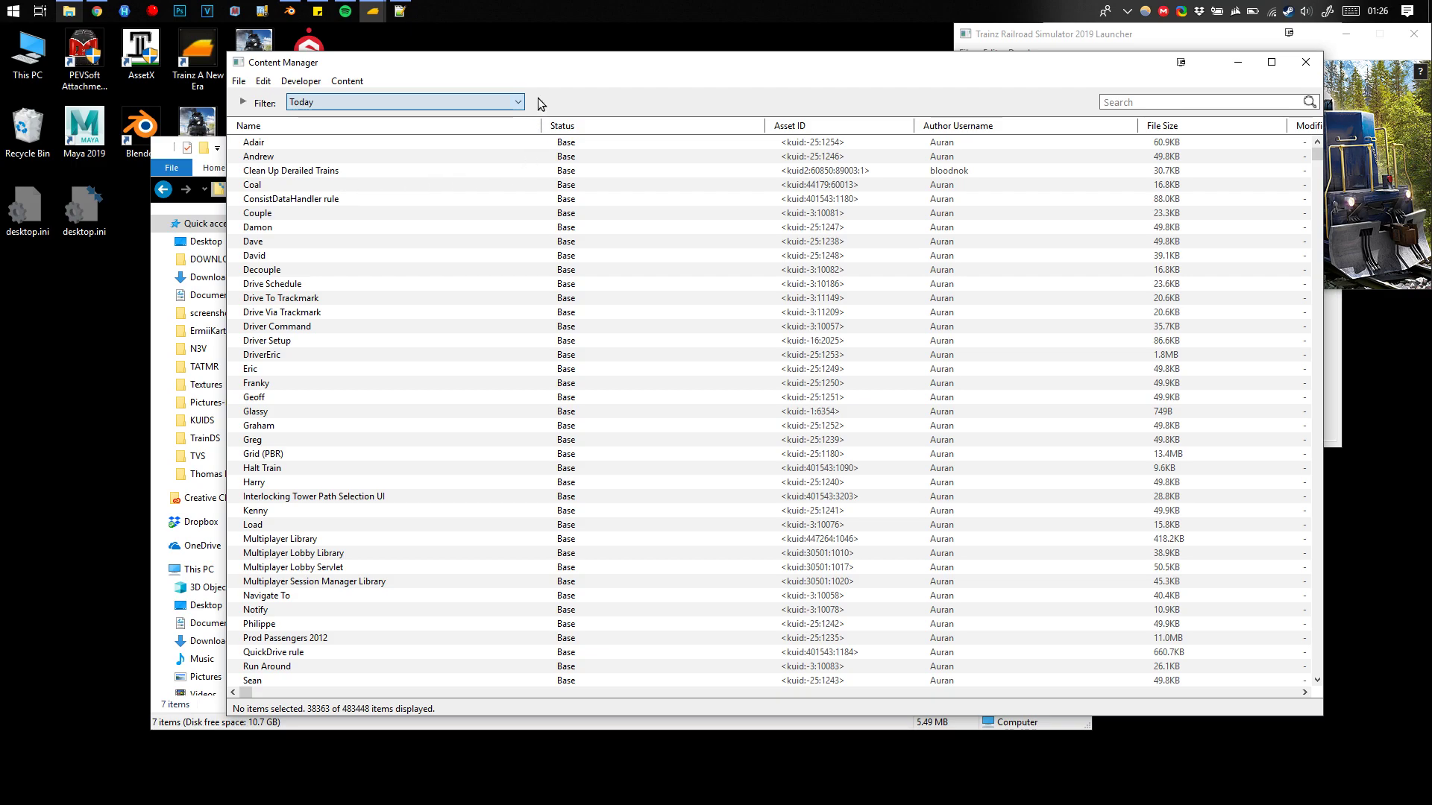
Import the PBR Cube Example Blender folder from the Asset directory into Content Manager.
{"action": "left_click_drag", "start_coordinate": [601, 78], "coordinate": [767, 273]}
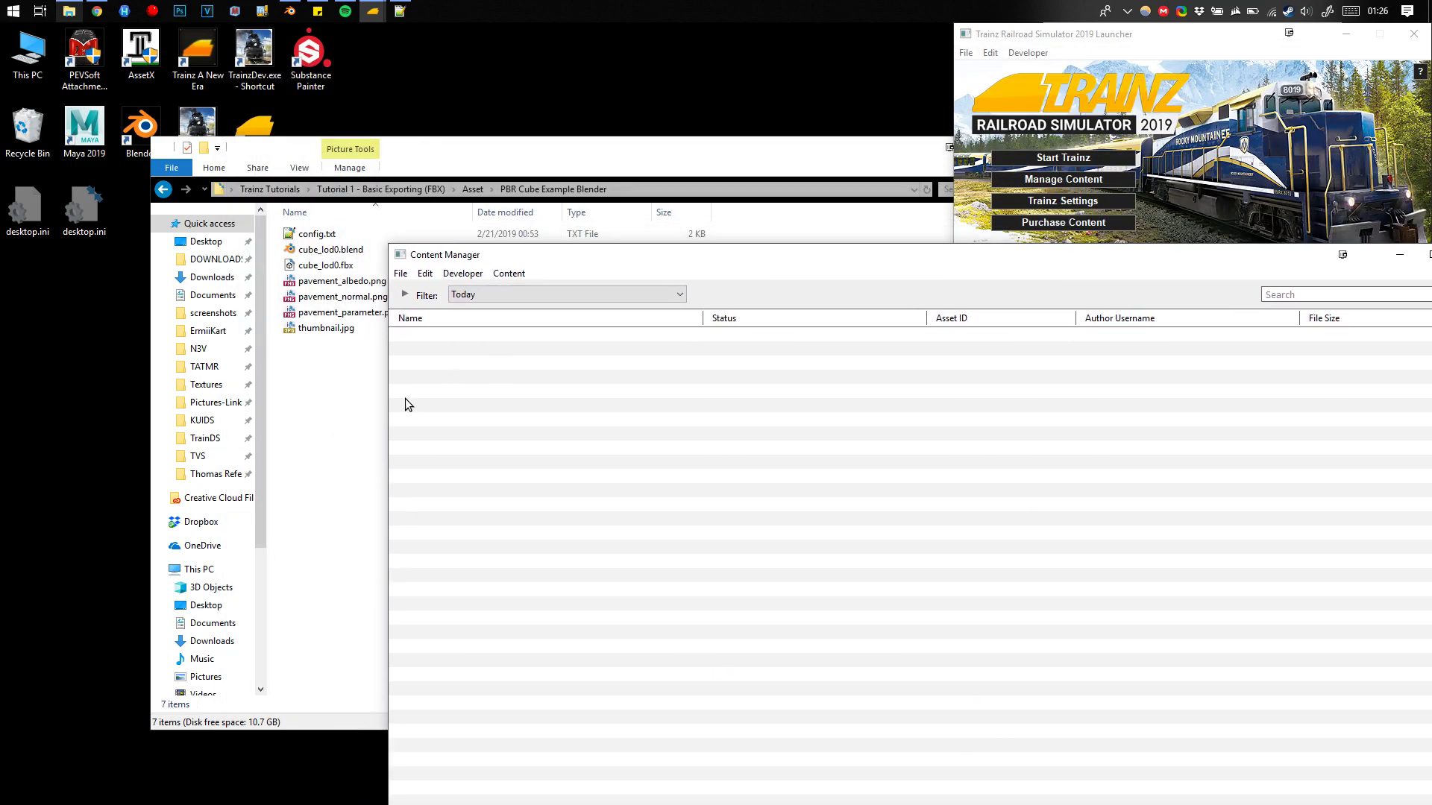
{"action": "left_click", "coordinate": [367, 372]}
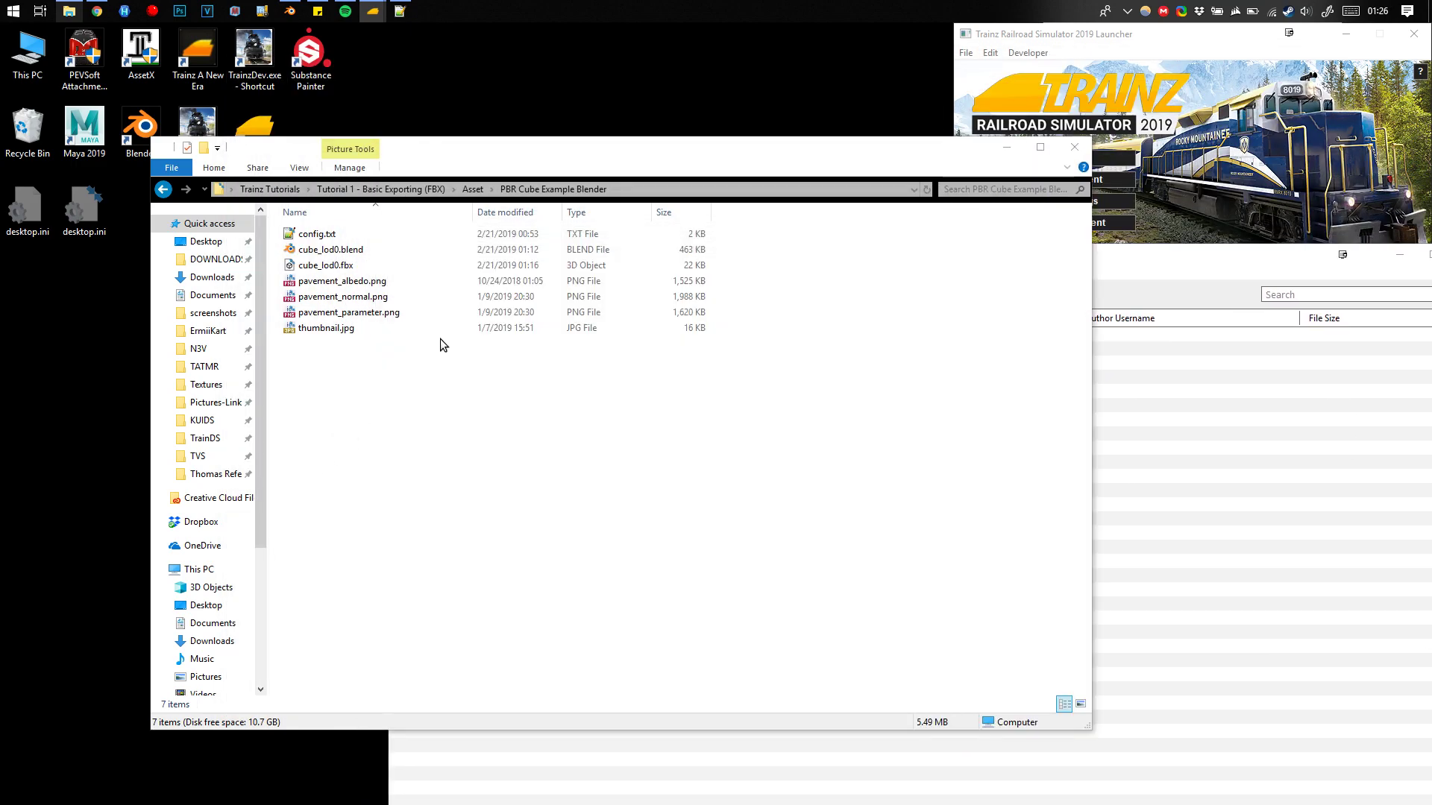
{"action": "left_click", "coordinate": [466, 191]}
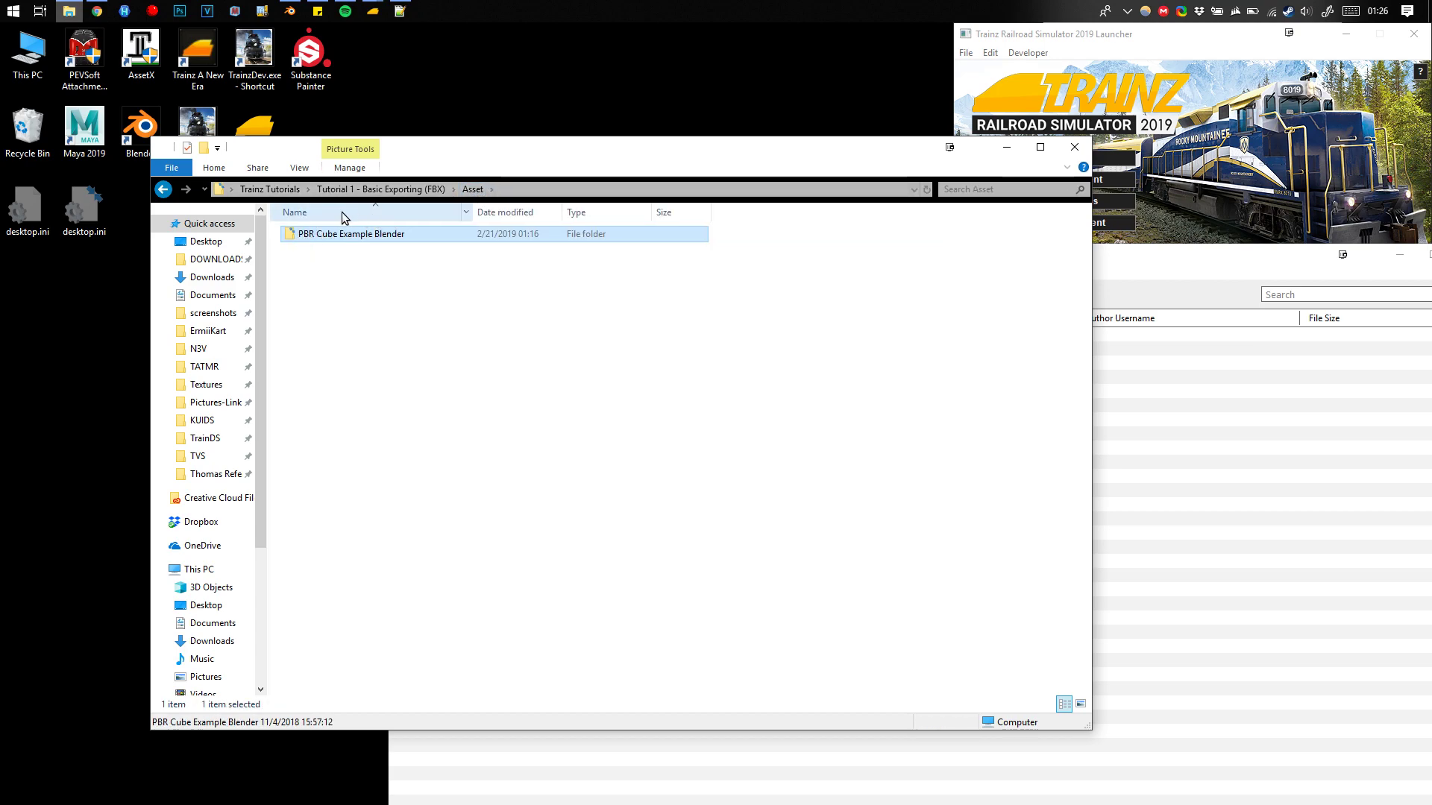
{"action": "left_click_drag", "start_coordinate": [319, 239], "coordinate": [1120, 445]}
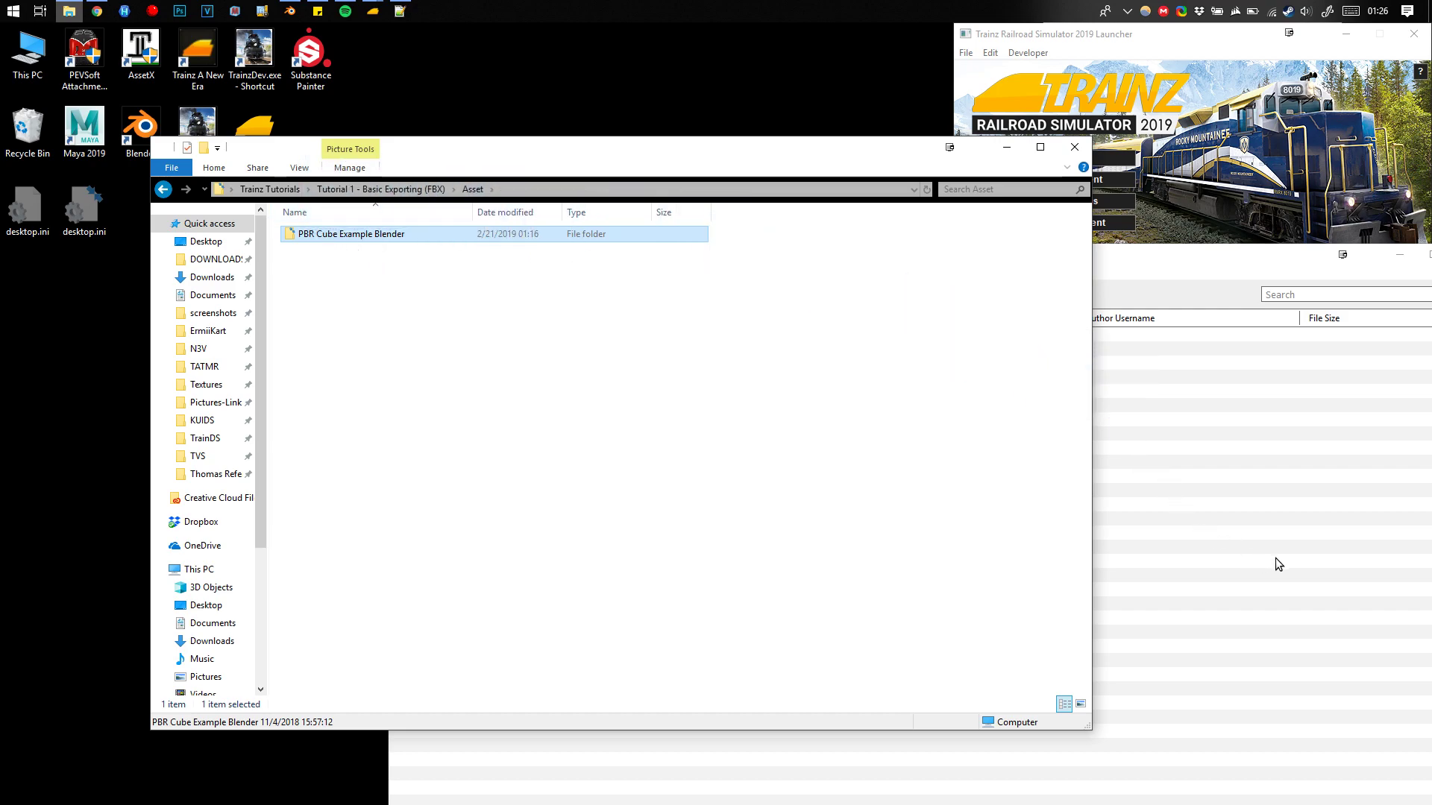
{"action": "left_click_drag", "start_coordinate": [1131, 253], "coordinate": [1033, 94]}
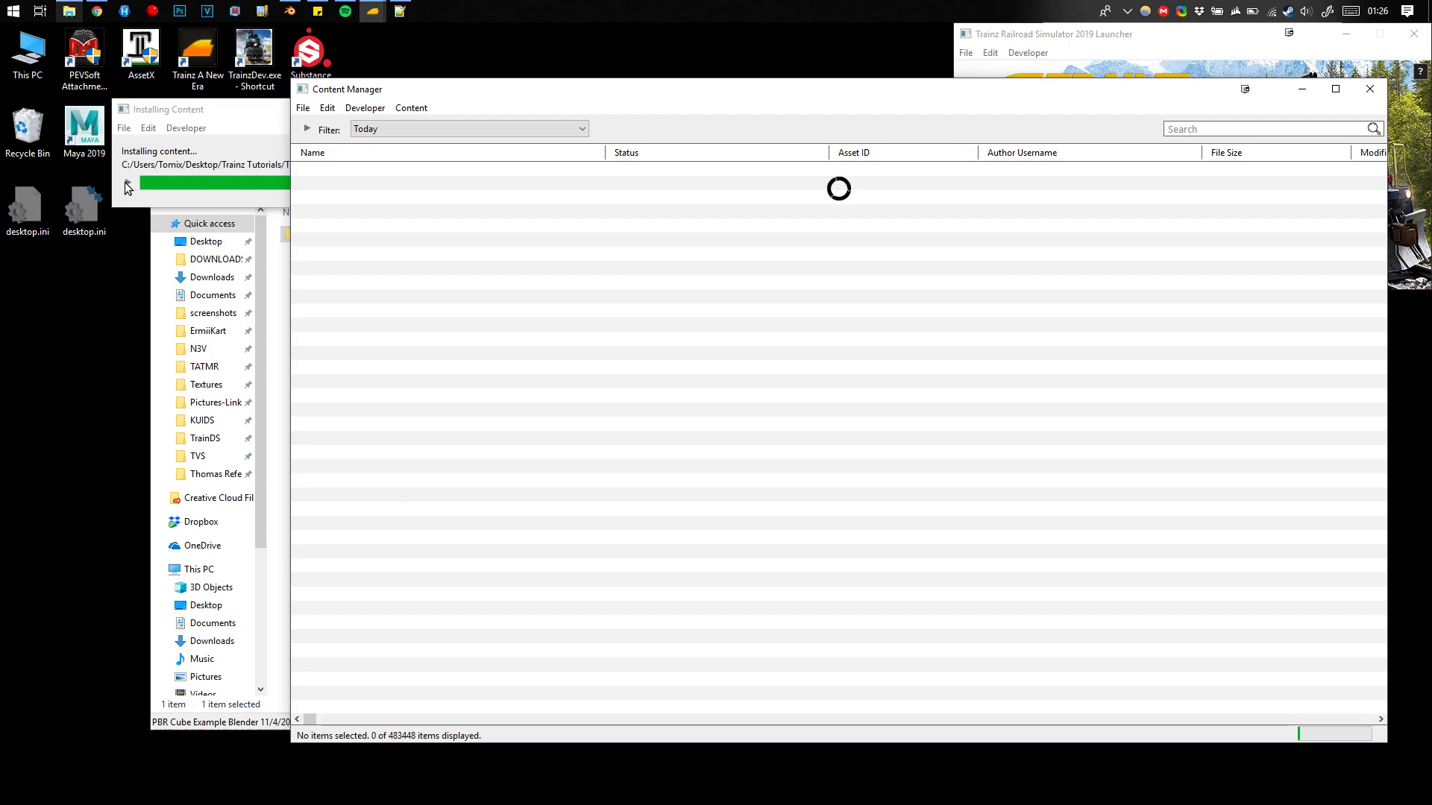
Expand and widen the install log, and examine the warning listed under cube_lod0.fbx.
{"action": "left_click", "coordinate": [127, 182]}
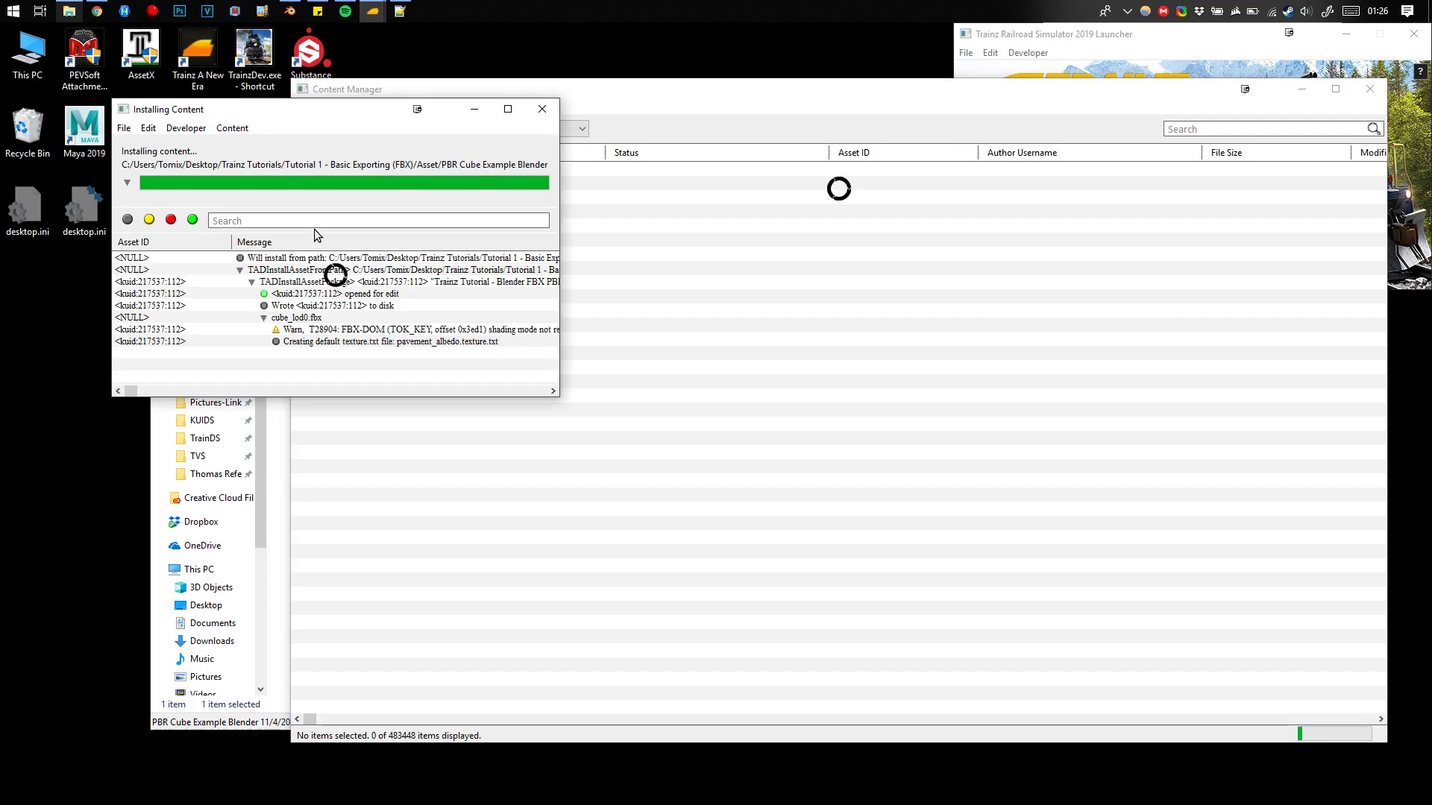
{"action": "left_click_drag", "start_coordinate": [559, 398], "coordinate": [829, 438]}
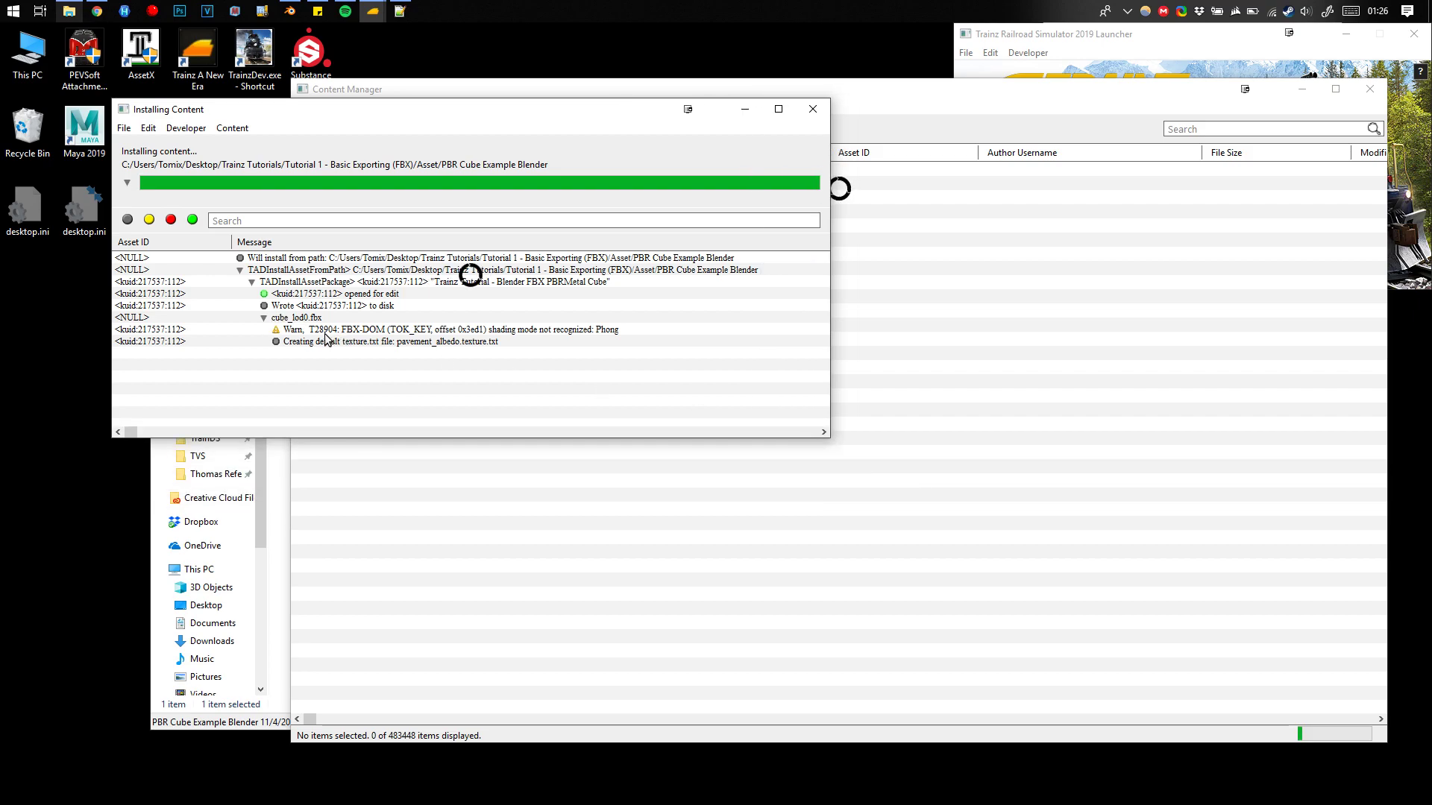
{"action": "left_click", "coordinate": [295, 333]}
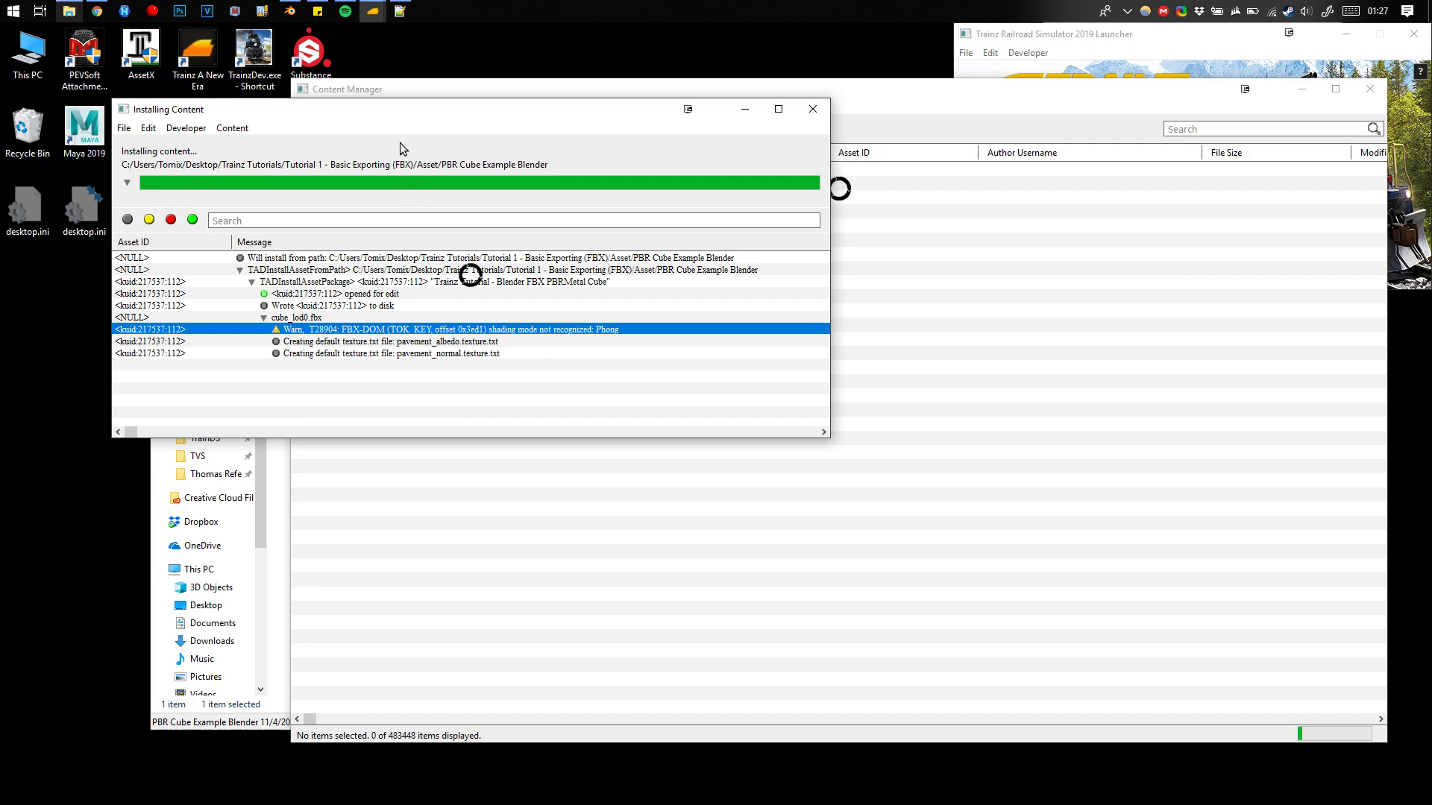
Switch to Blender, save cube_lod0.blend and return to the install log.
{"action": "left_click", "coordinate": [295, 11]}
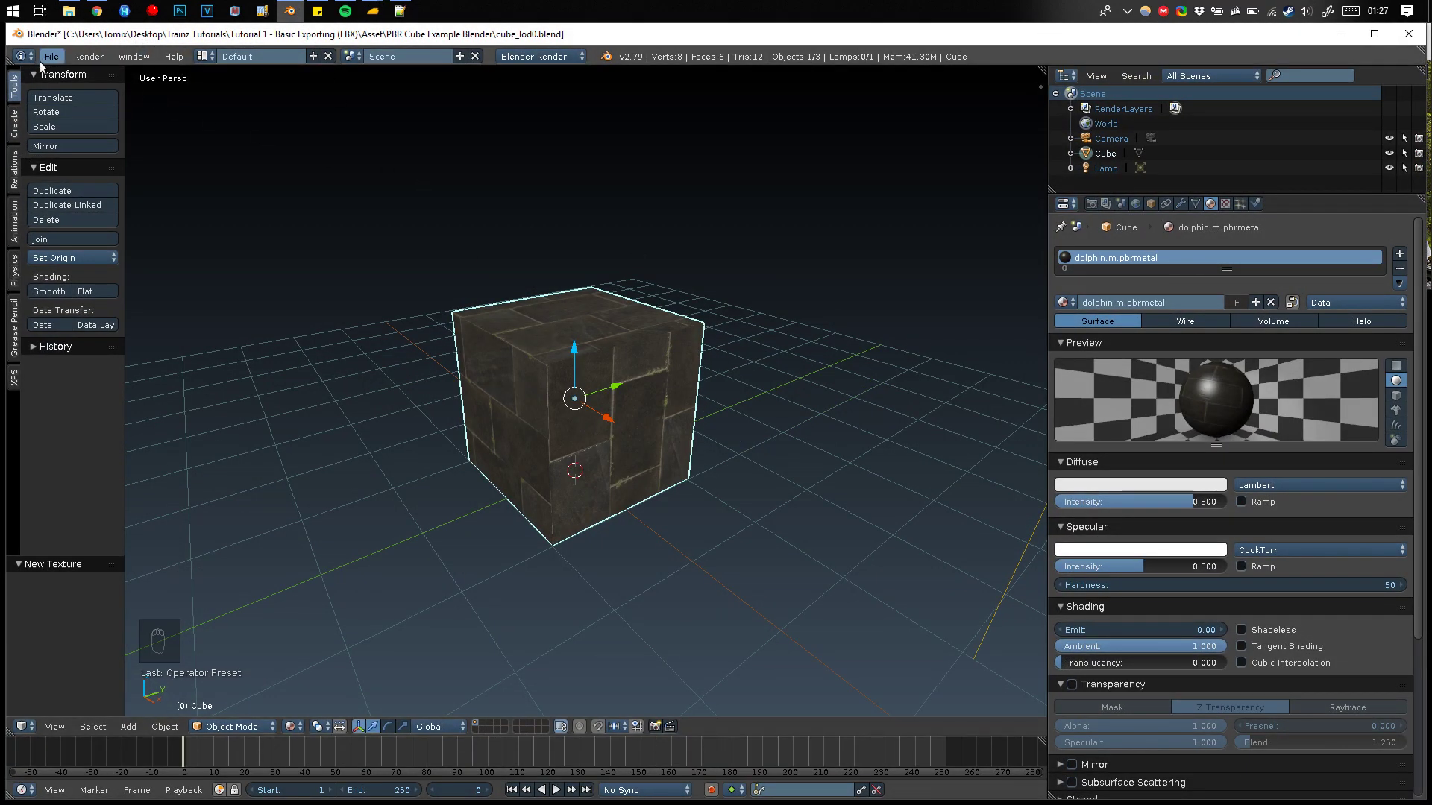
{"action": "left_click", "coordinate": [46, 58]}
{"action": "left_click", "coordinate": [84, 174]}
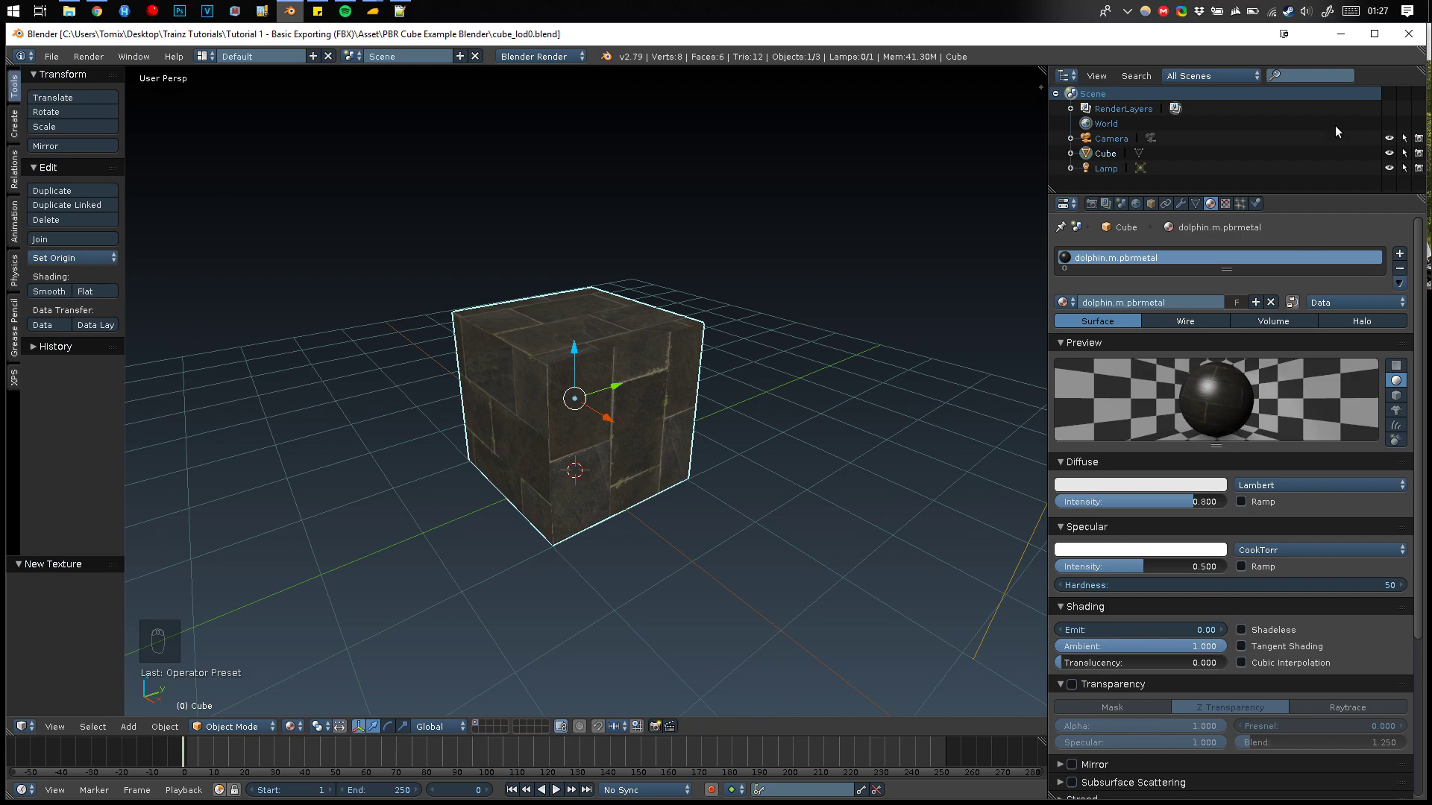
{"action": "left_click", "coordinate": [1336, 39]}
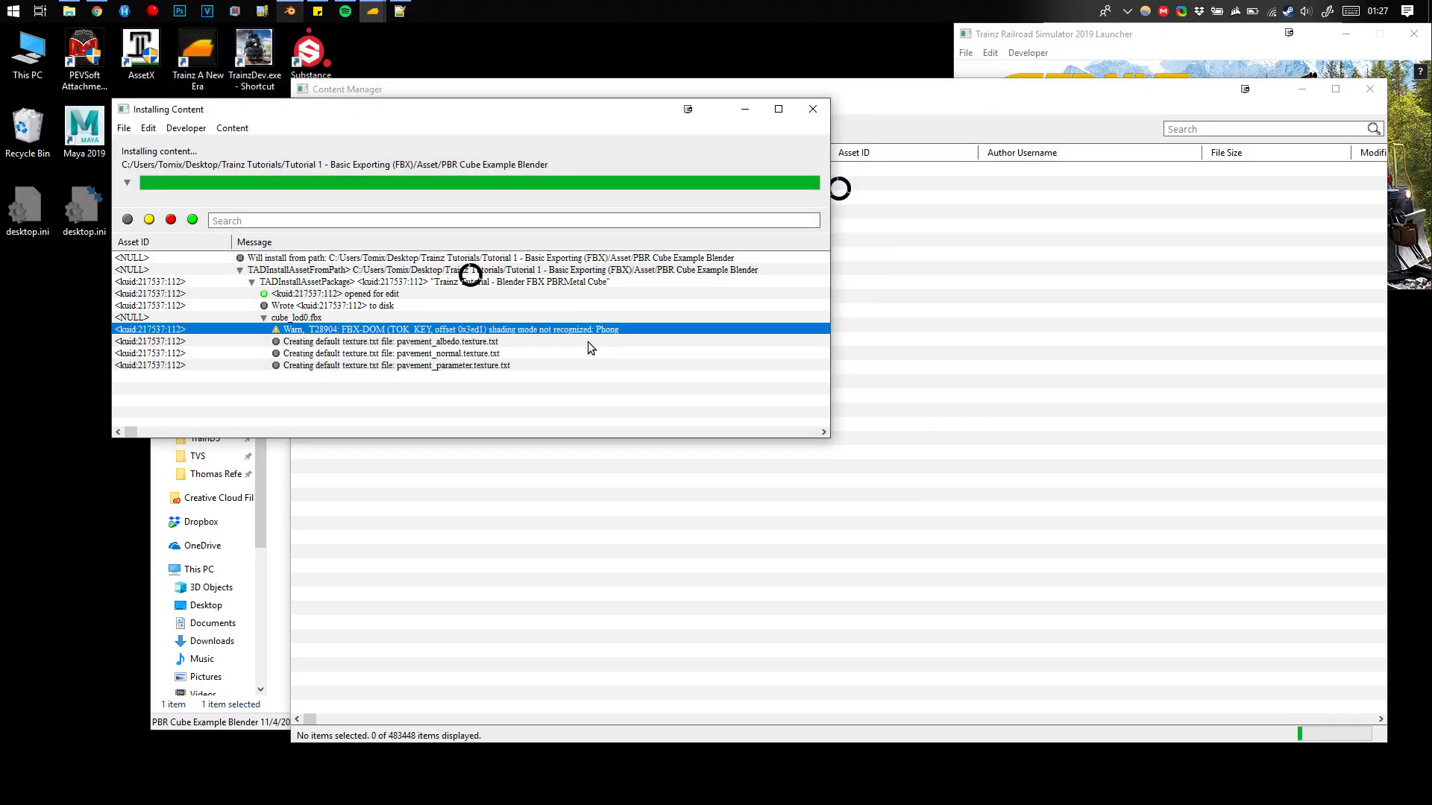
Check the texture.txt entries and close the install log, then show the imported cube asset's editing folder in Explorer.
{"action": "left_click", "coordinate": [326, 343]}
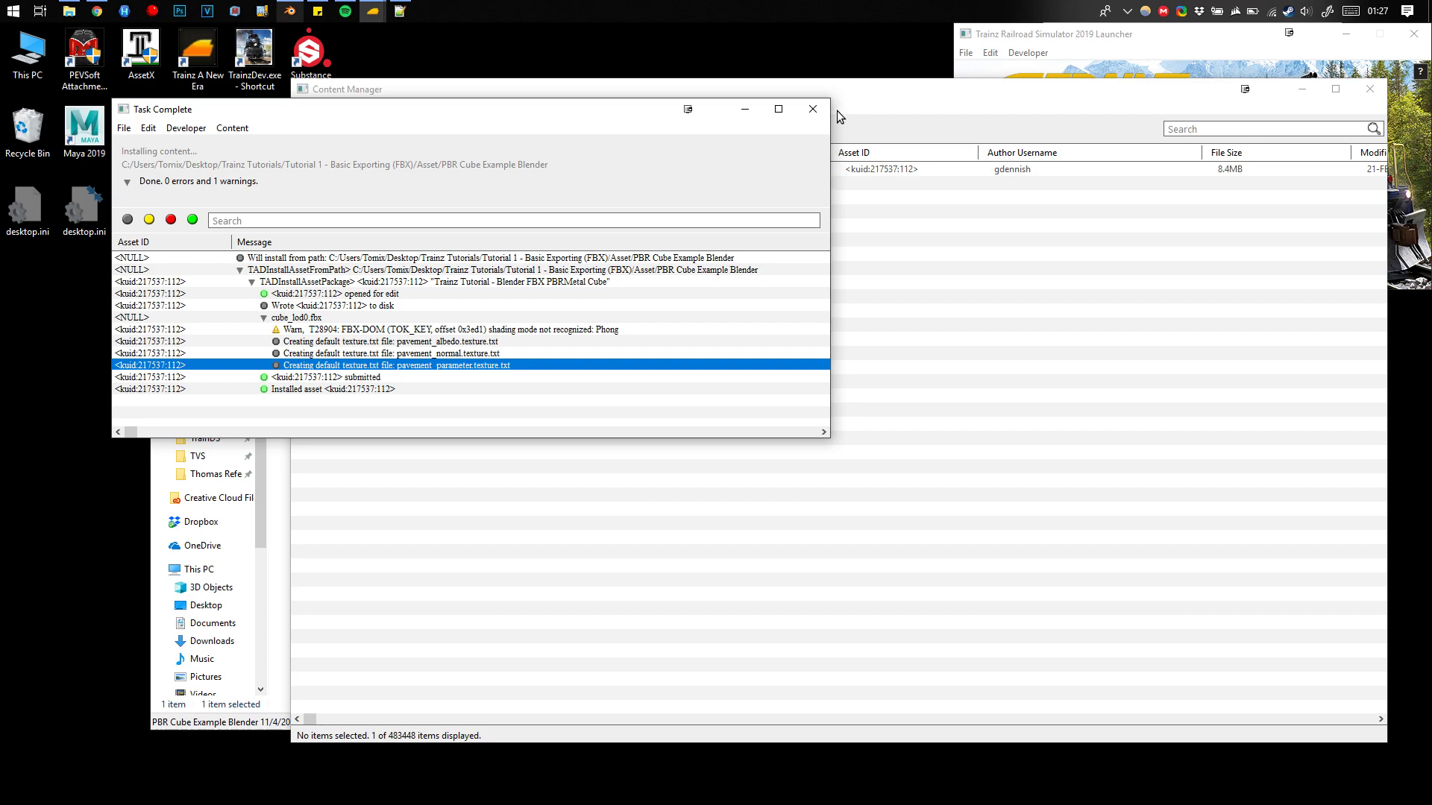
{"action": "left_click", "coordinate": [813, 109]}
{"action": "right_click", "coordinate": [344, 171]}
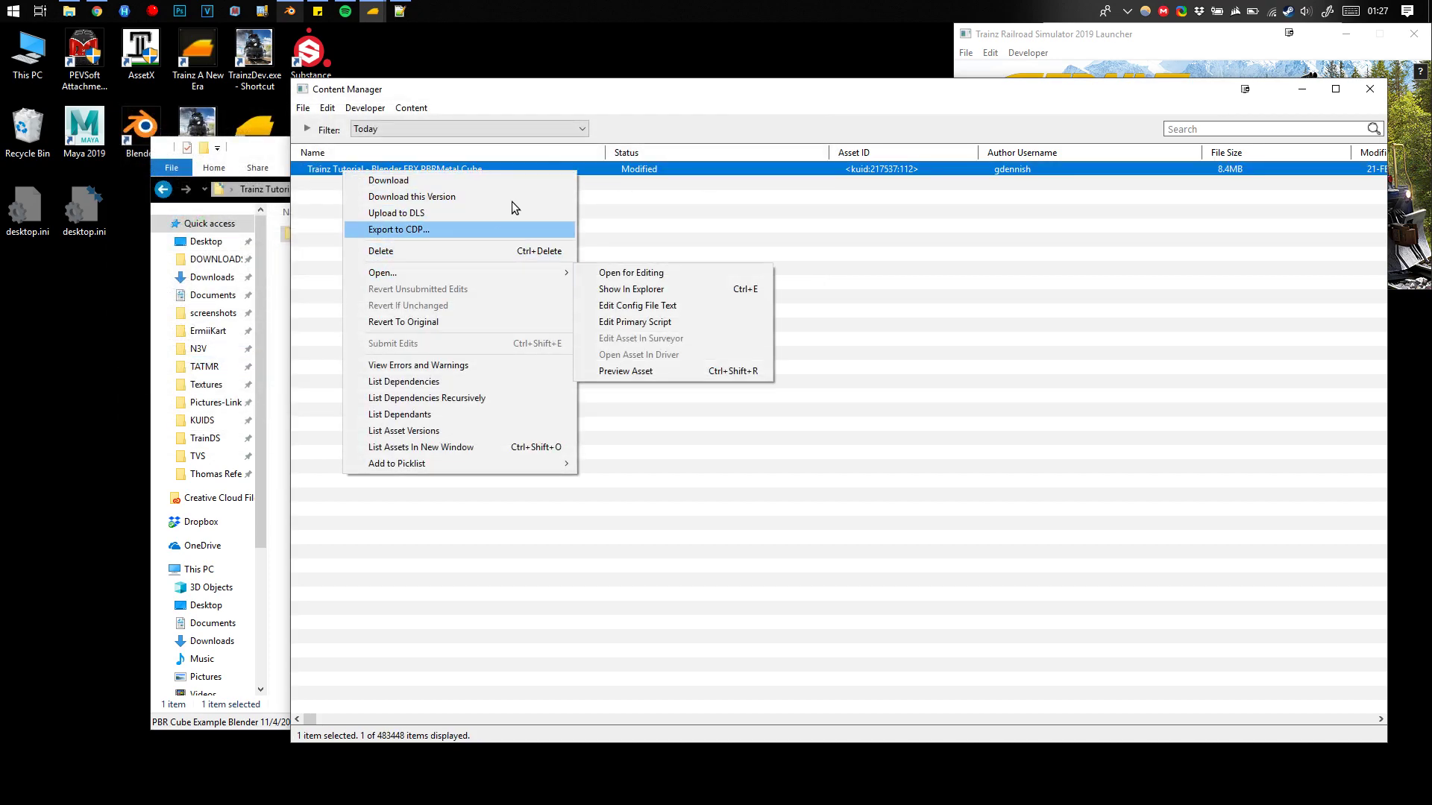
{"action": "right_click", "coordinate": [600, 170]}
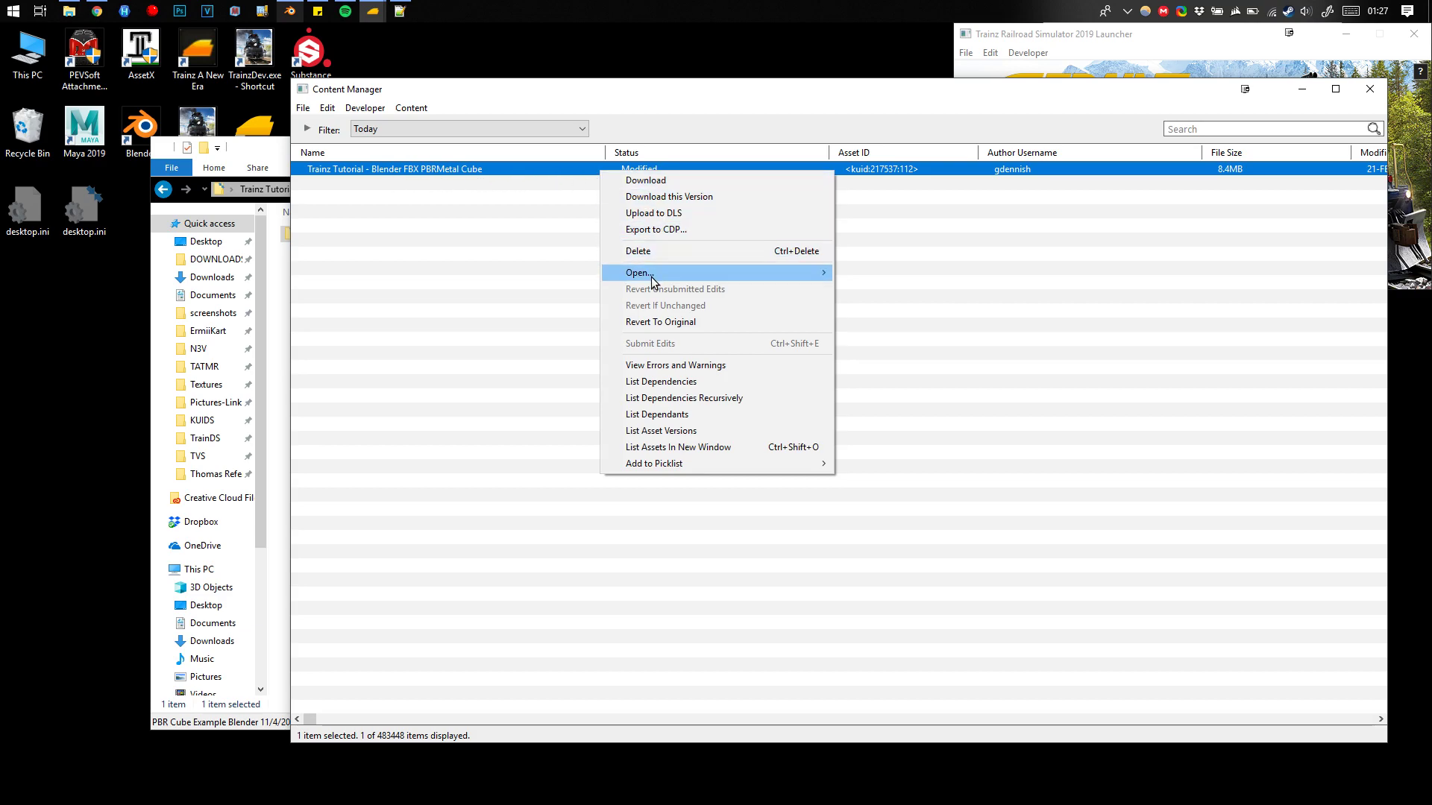
{"action": "mouse_move", "coordinate": [651, 276]}
{"action": "left_click", "coordinate": [925, 290]}
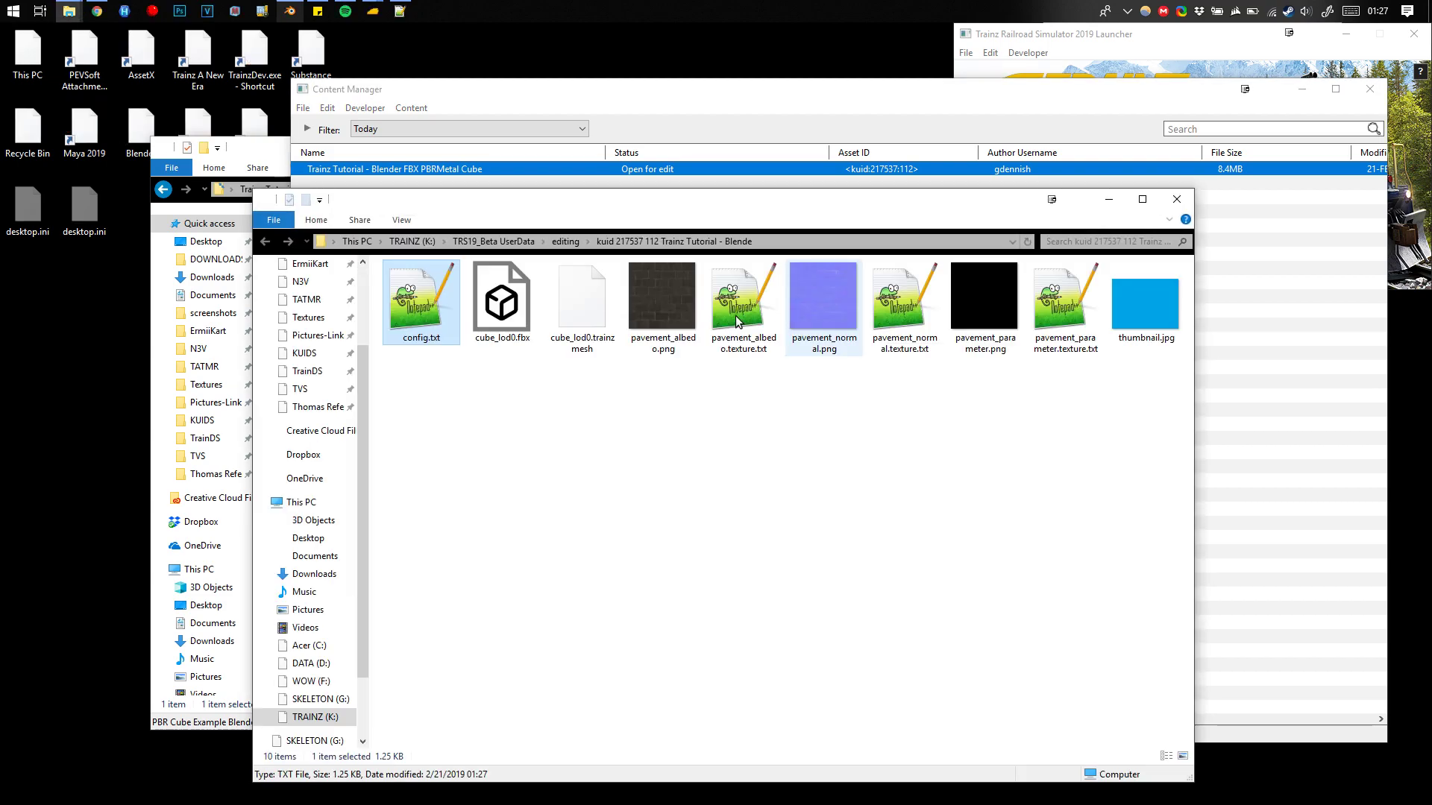
Open pavement_albedo.texture.txt in Notepad++ and shrink its window to sit over the asset's editing folder.
{"action": "left_click", "coordinate": [740, 336]}
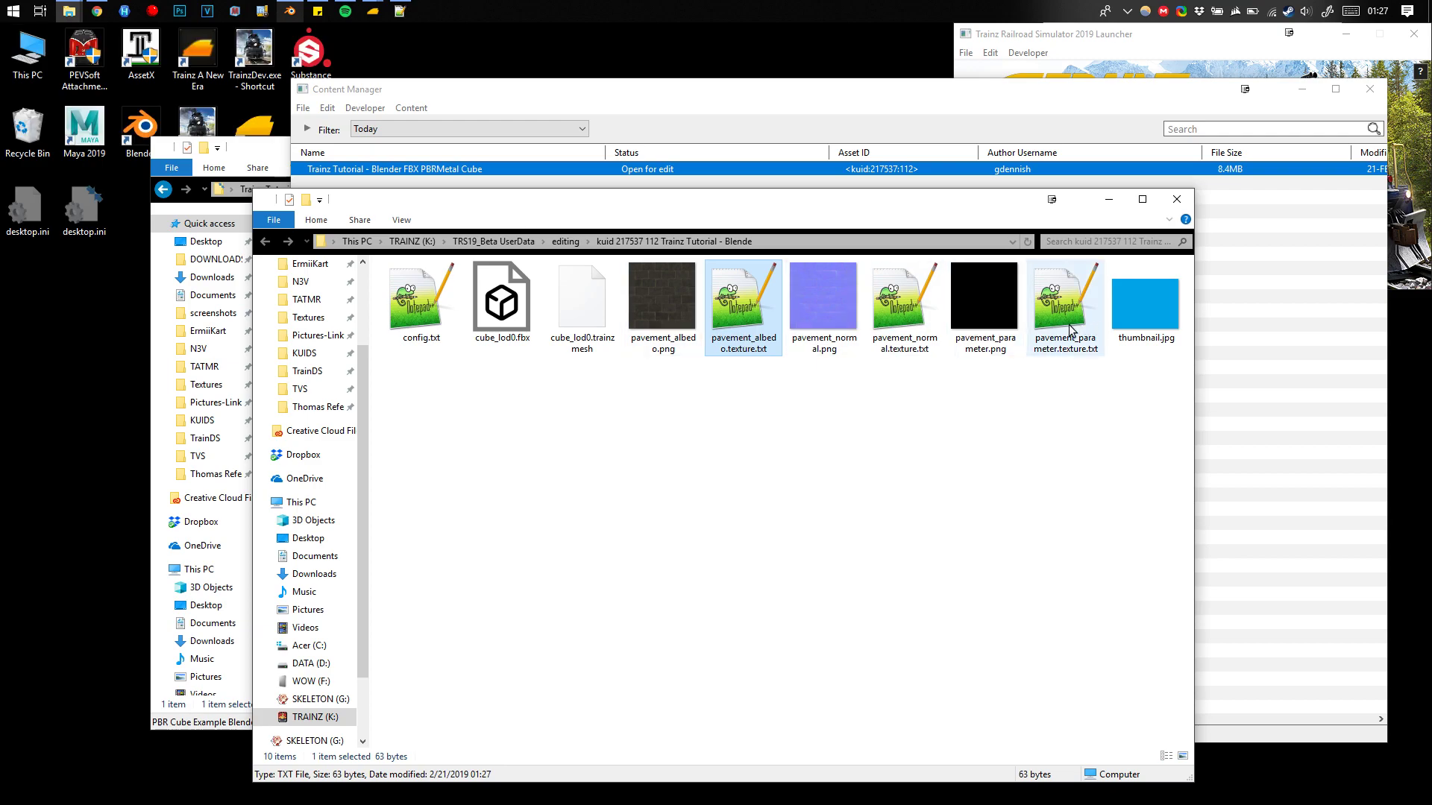
{"action": "double_click", "coordinate": [738, 326]}
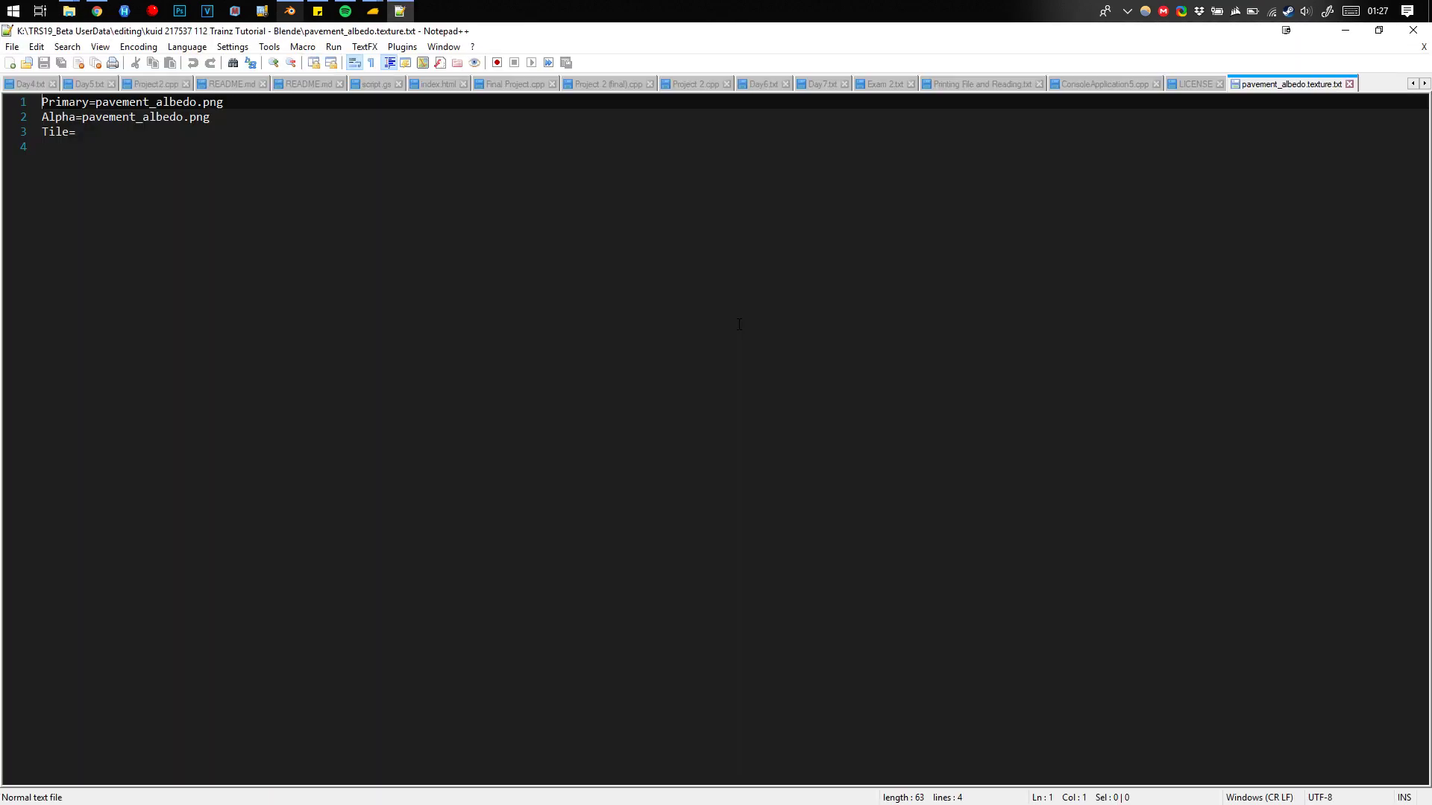
{"action": "left_click_drag", "start_coordinate": [700, 33], "coordinate": [676, 407]}
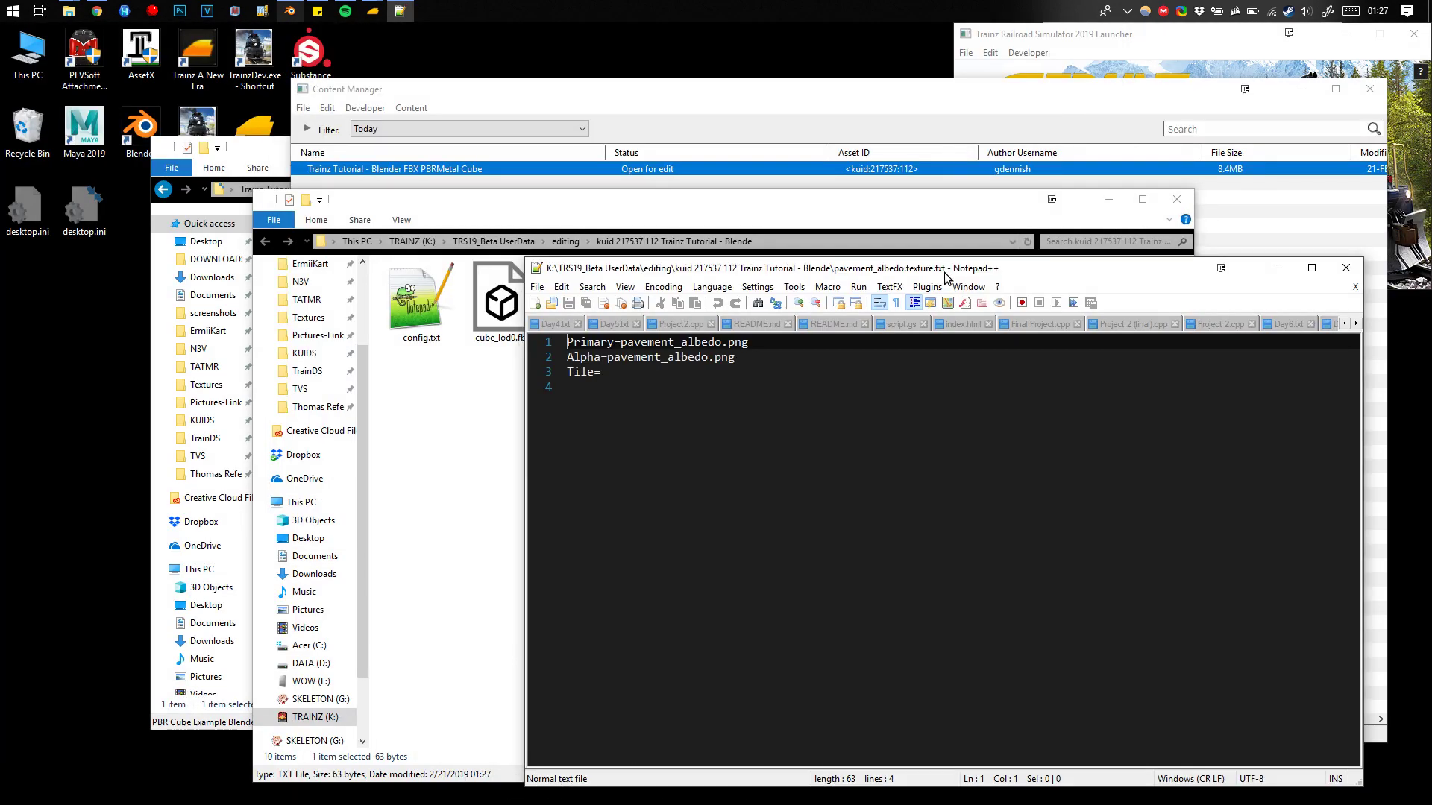
{"action": "left_click_drag", "start_coordinate": [788, 277], "coordinate": [894, 311]}
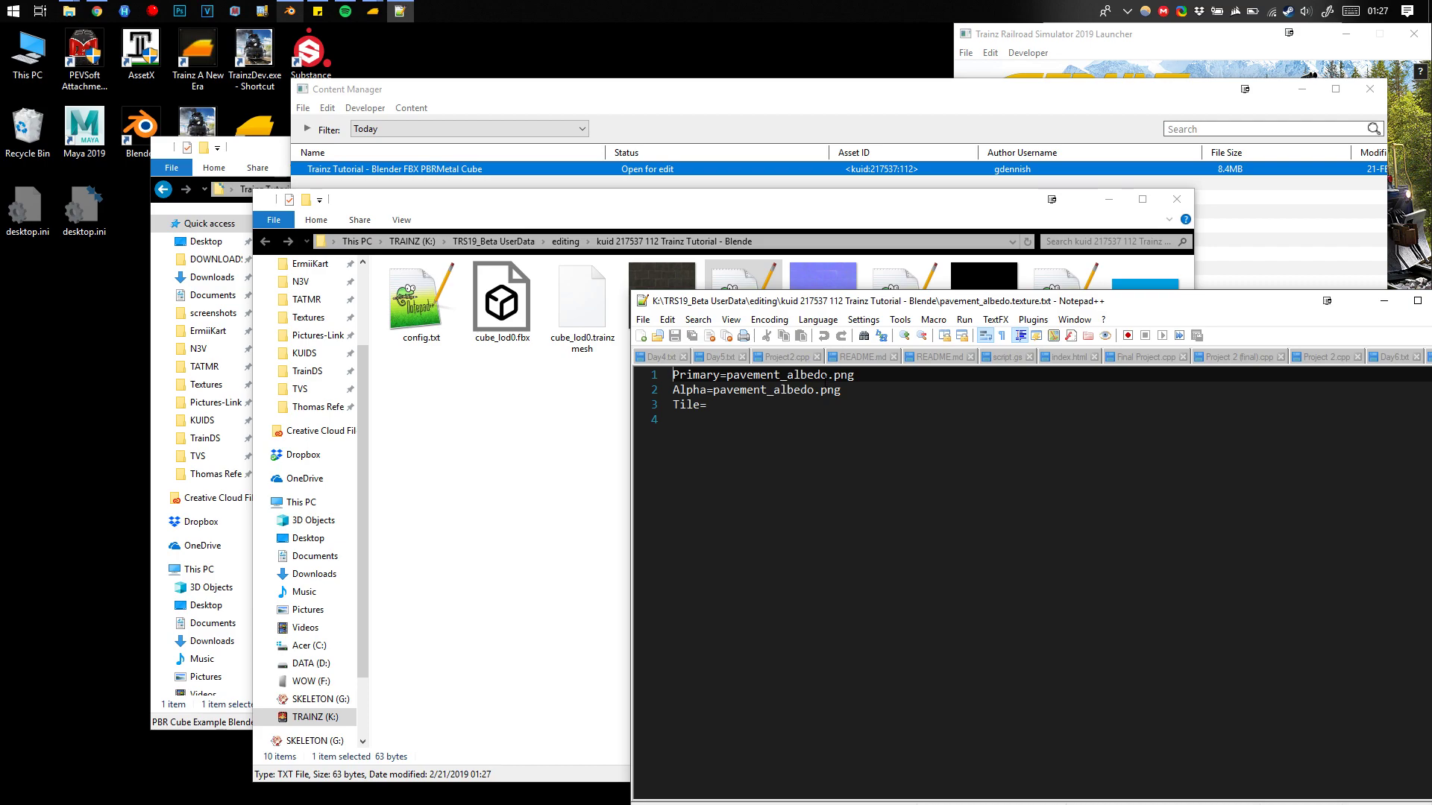
Delete the Alpha=pavement_albedo.png line from pavement_albedo.texture.txt, keeping the texture files in the folder in view.
{"action": "left_click", "coordinate": [843, 389]}
{"action": "left_click_drag", "start_coordinate": [839, 302], "coordinate": [711, 385]}
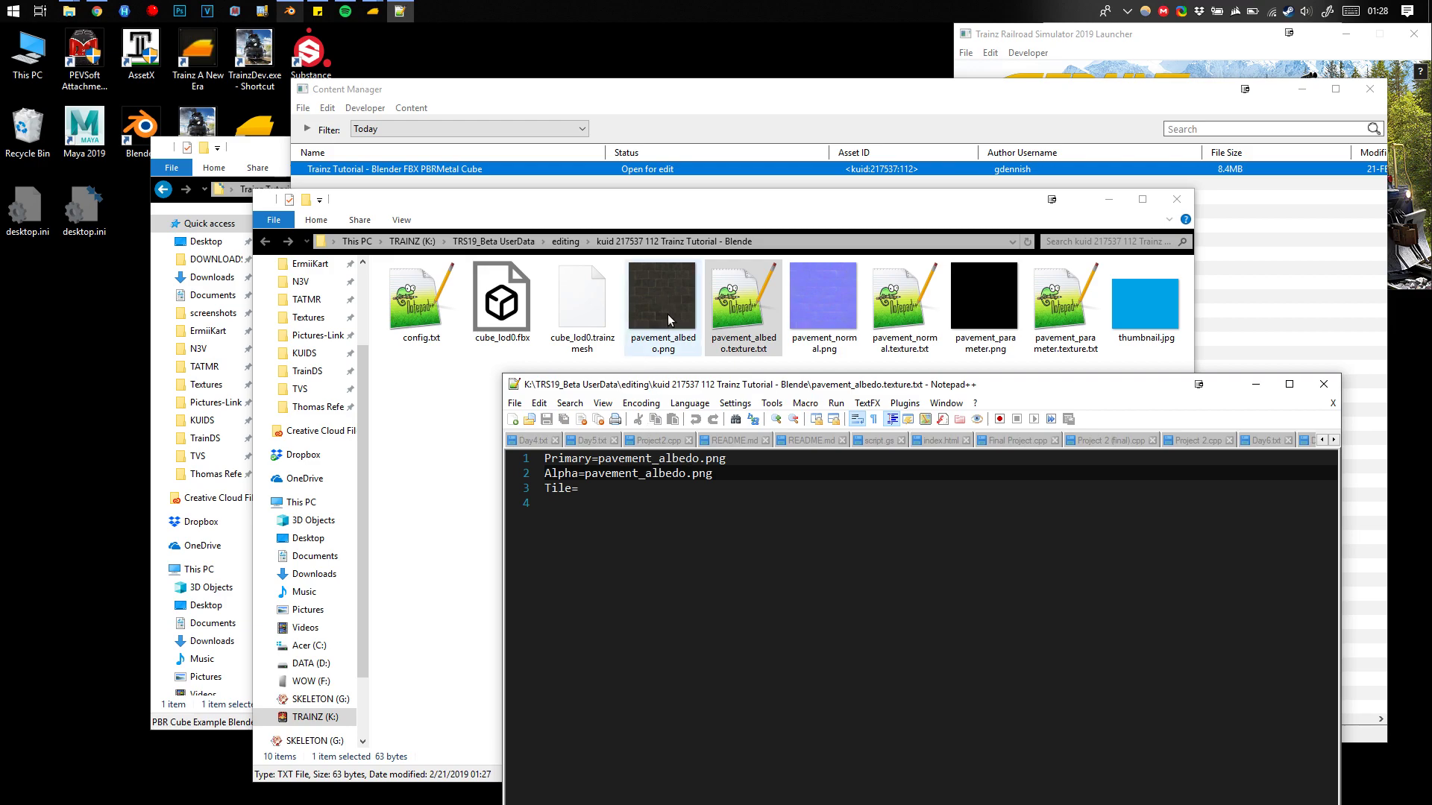
{"action": "triple_click", "coordinate": [625, 478]}
{"action": "key", "text": "Delete"}
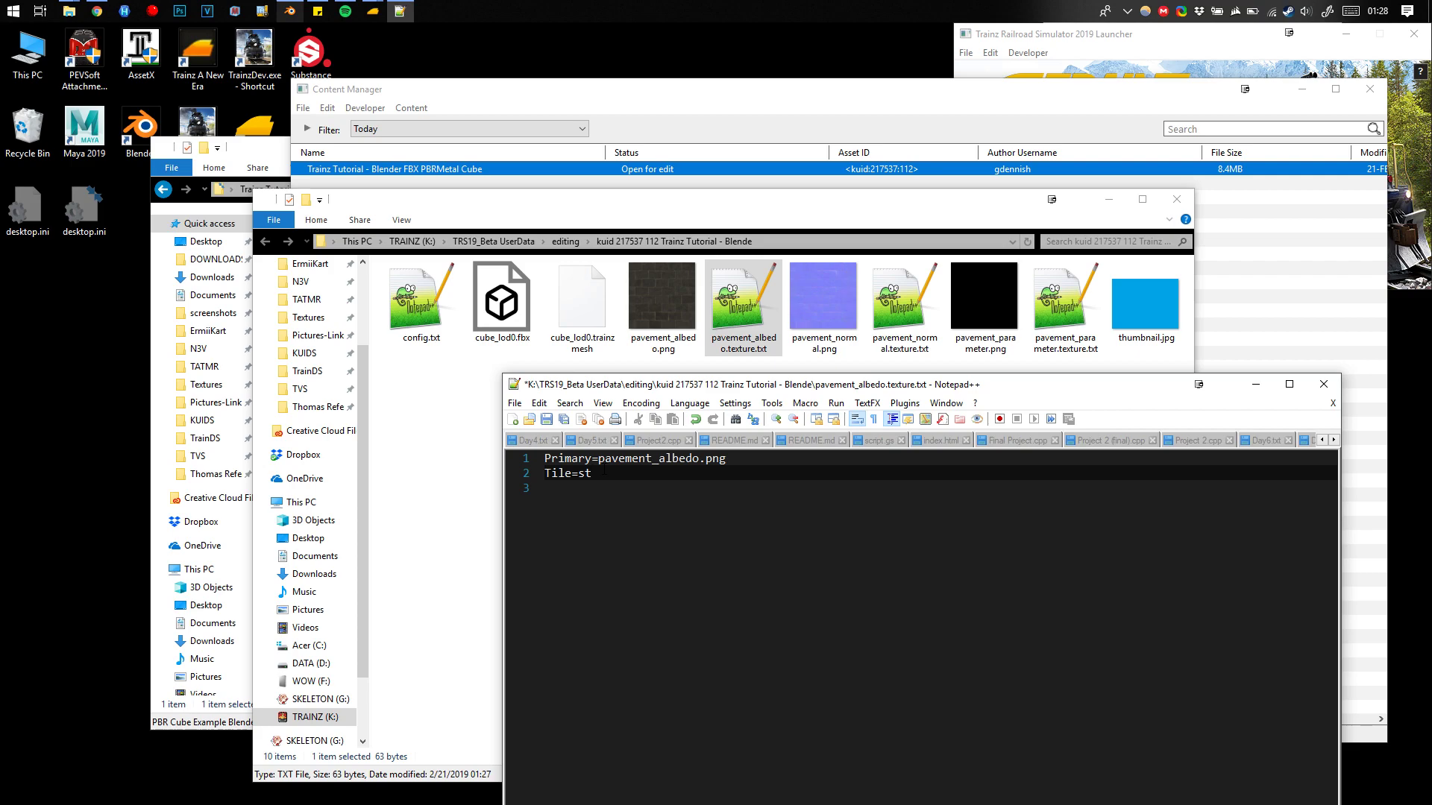
Check the Tile=st entry in pavement_albedo.texture.txt and save the file.
{"action": "key", "text": "Down"}
{"action": "left_click", "coordinate": [605, 475]}
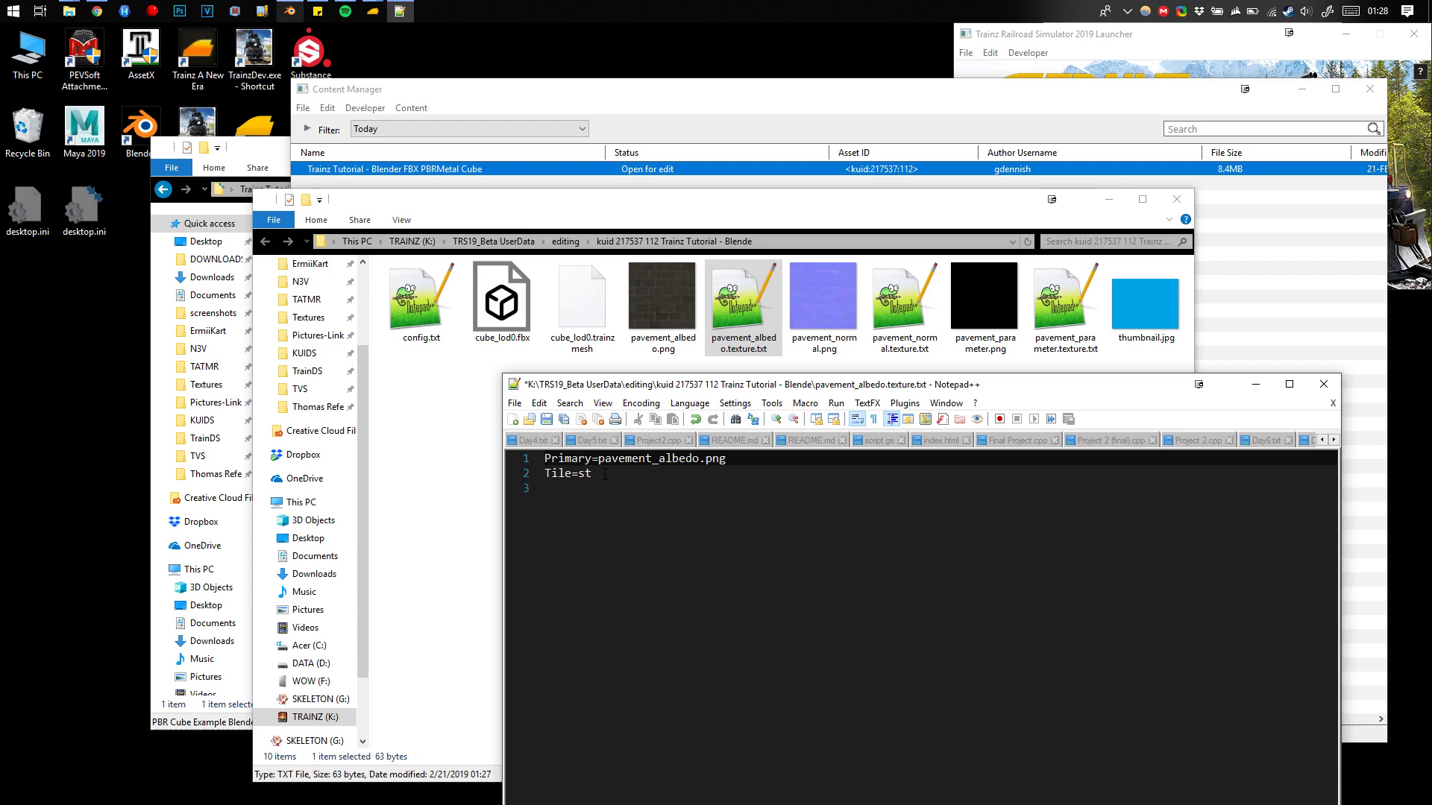
{"action": "left_click", "coordinate": [591, 474]}
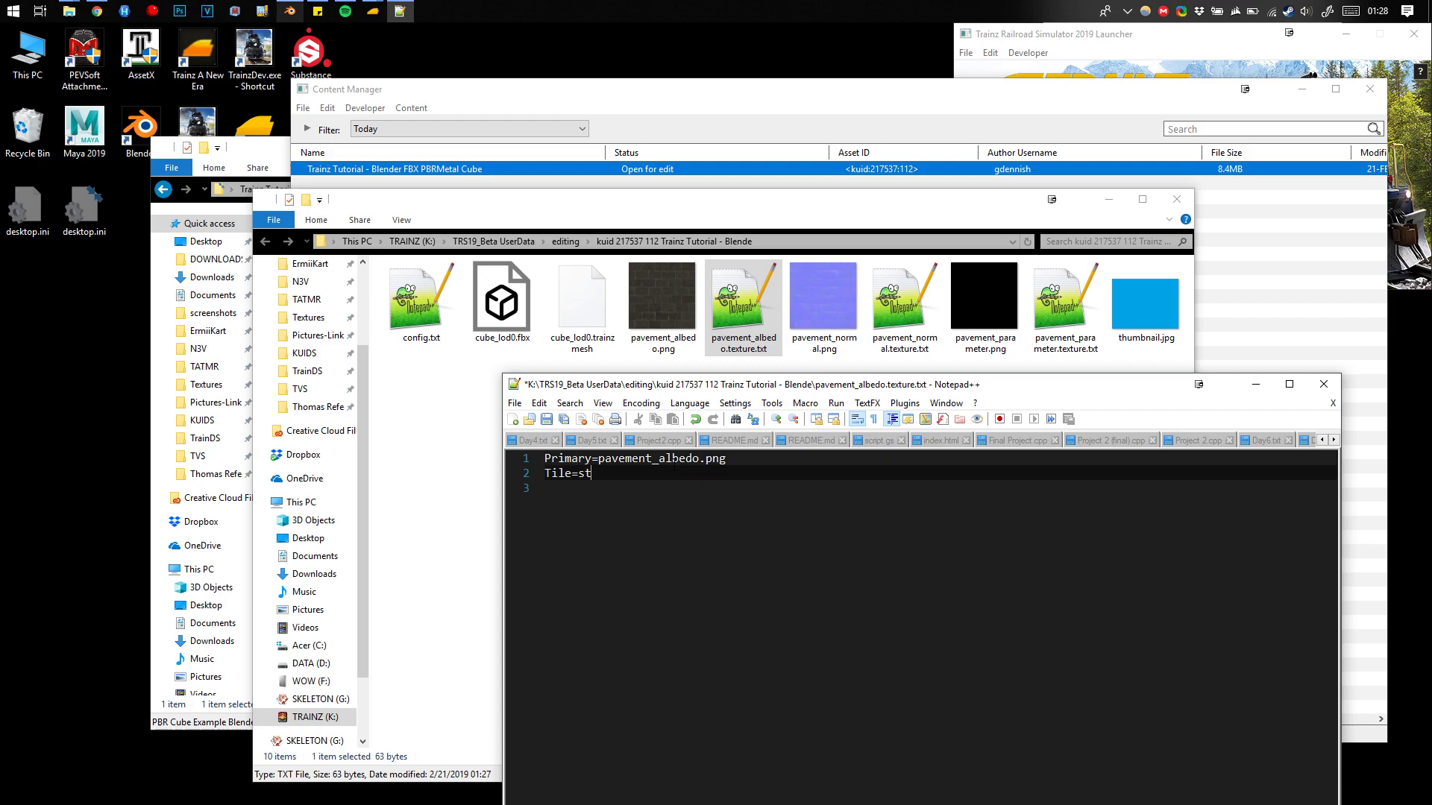
{"action": "key", "text": "ctrl+s"}
{"action": "left_click", "coordinate": [767, 571]}
Open pavement_normal.texture.txt, set its Tile entry to st, and highlight the NormalMapHint=normalmap line.
{"action": "double_click", "coordinate": [897, 315]}
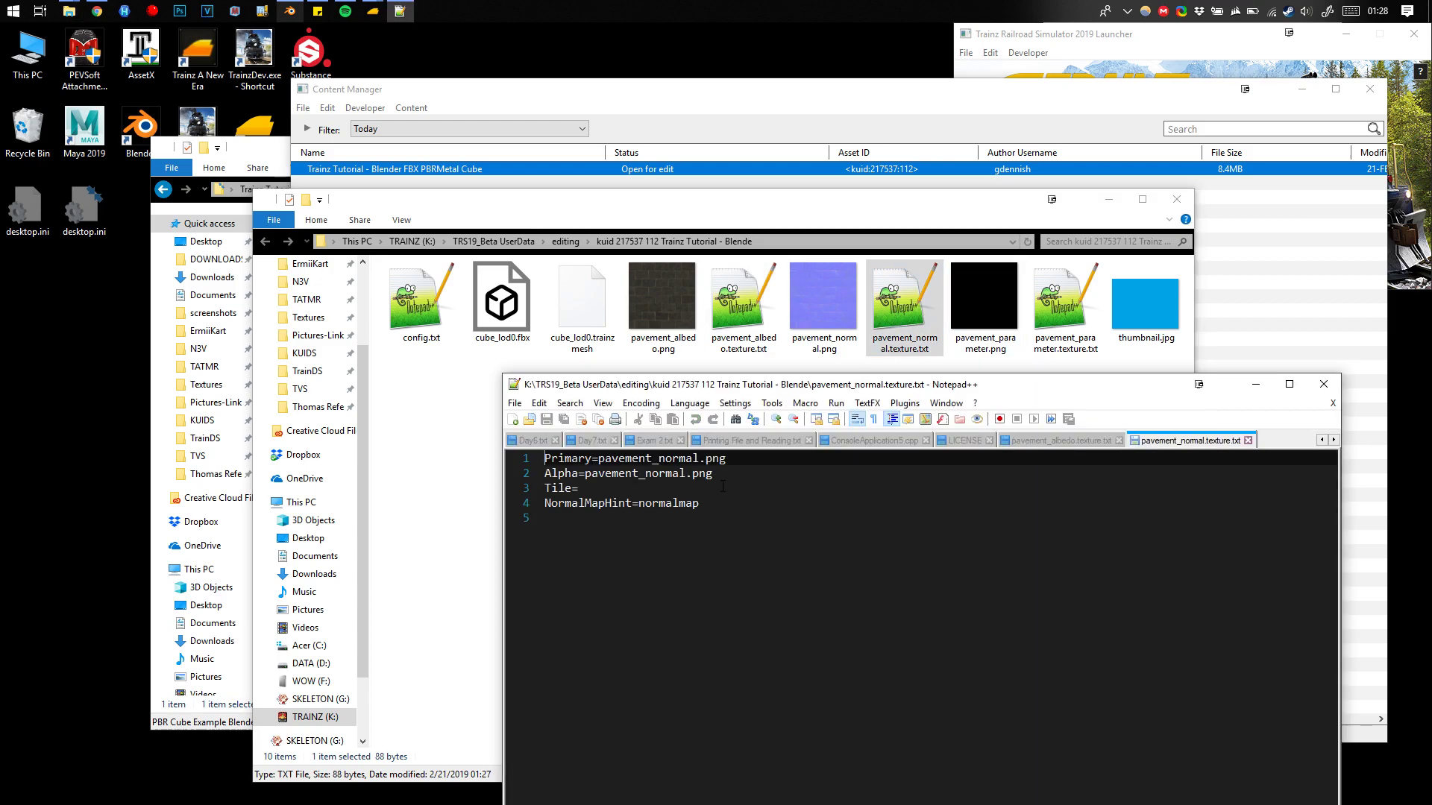
{"action": "left_click_drag", "start_coordinate": [545, 473], "coordinate": [713, 473]}
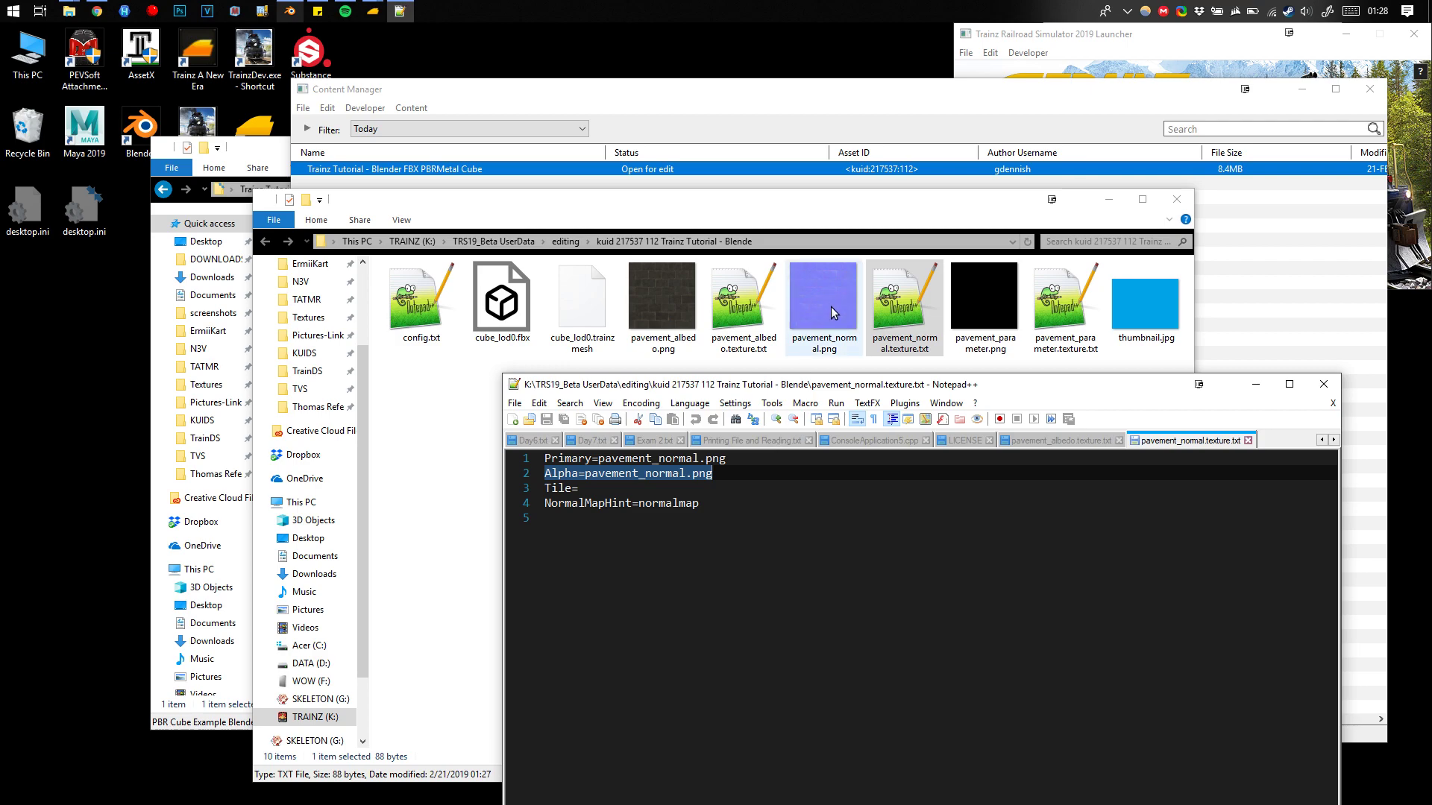
{"action": "left_click", "coordinate": [632, 488]}
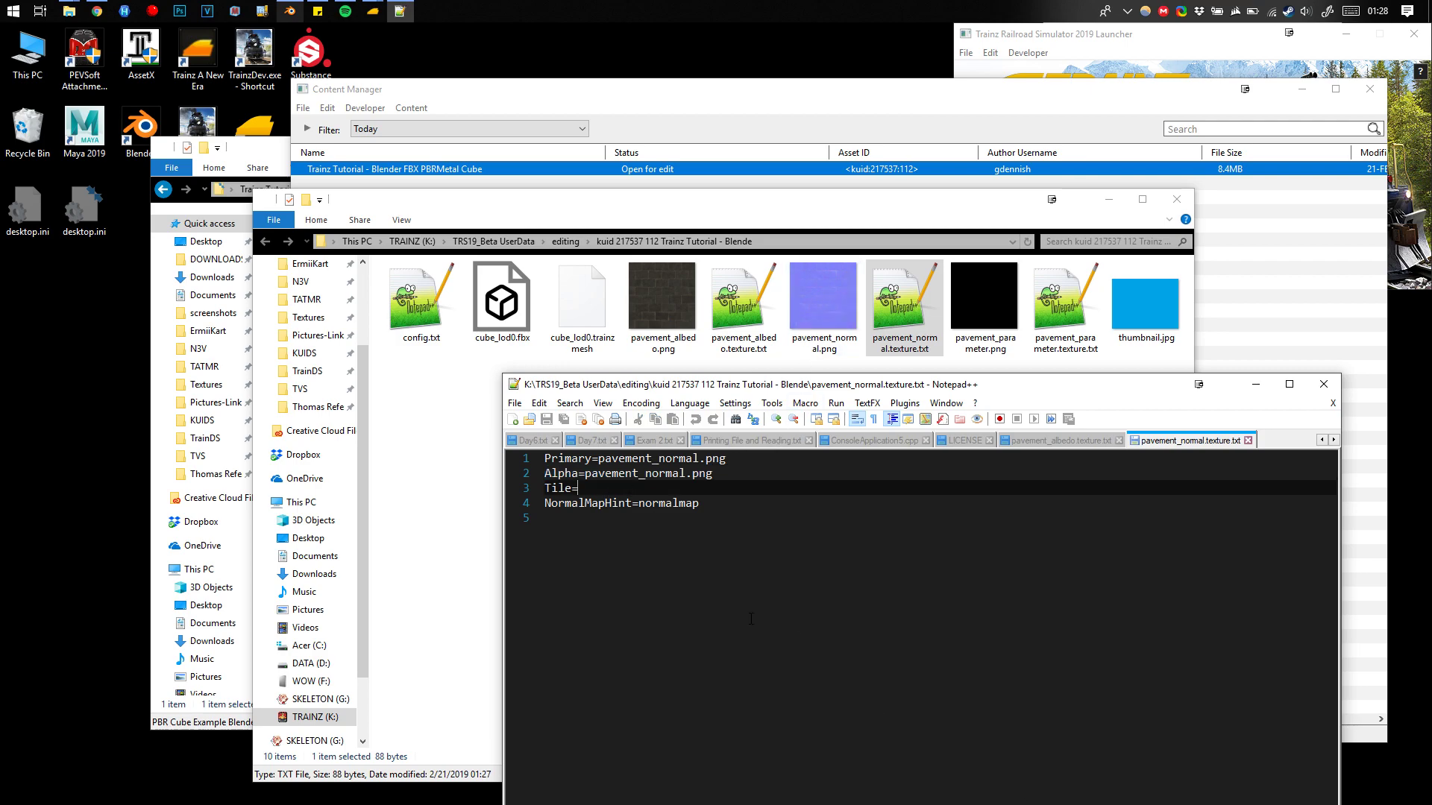
{"action": "type", "text": "st"}
{"action": "mouse_move", "coordinate": [544, 504]}
{"action": "left_mouse_down"}
{"action": "mouse_move", "coordinate": [736, 496]}
{"action": "mouse_move", "coordinate": [546, 504]}
{"action": "left_mouse_up"}
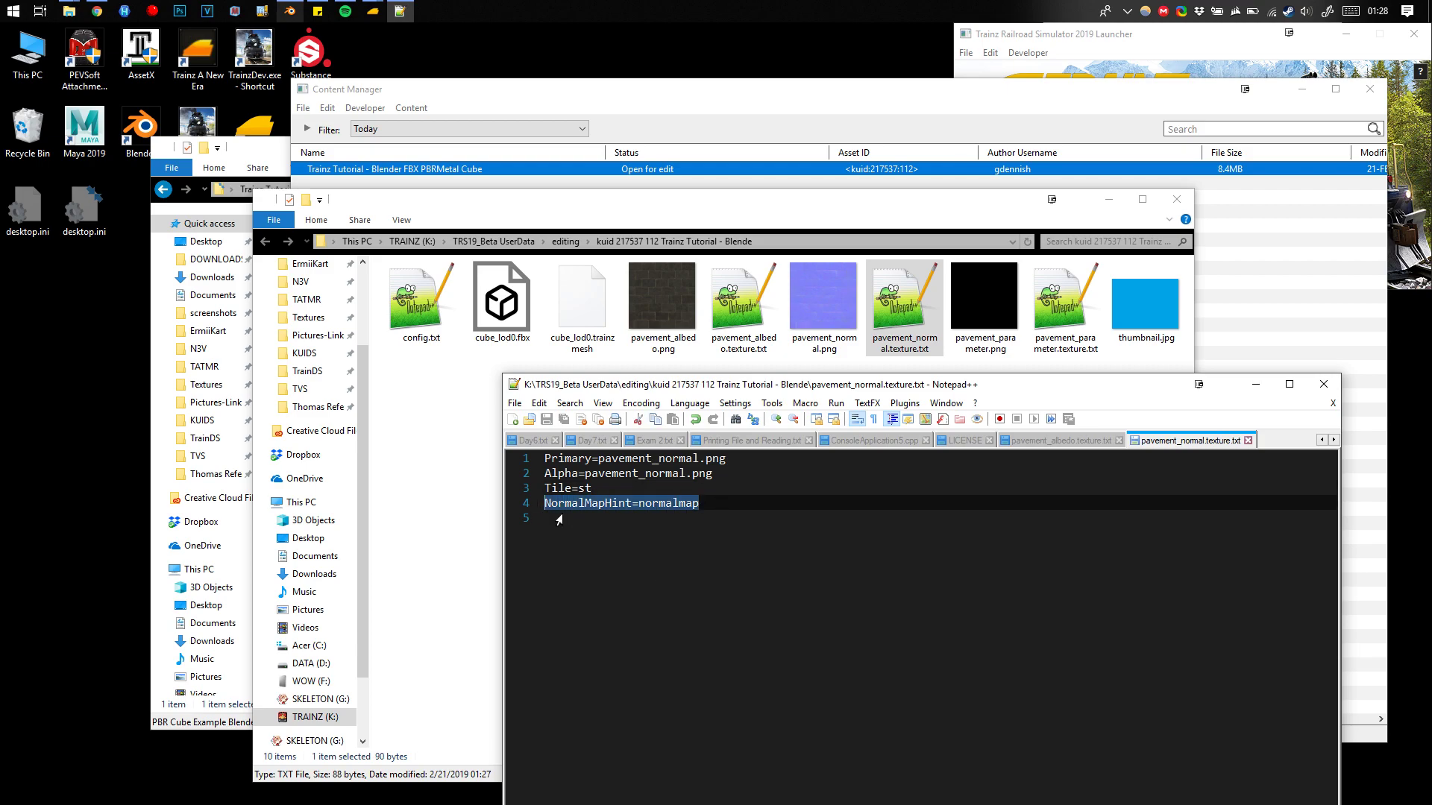
Open pavement_parameter.texture.txt, set its Tile entry to st, save it and close the text editor.
{"action": "double_click", "coordinate": [1068, 306]}
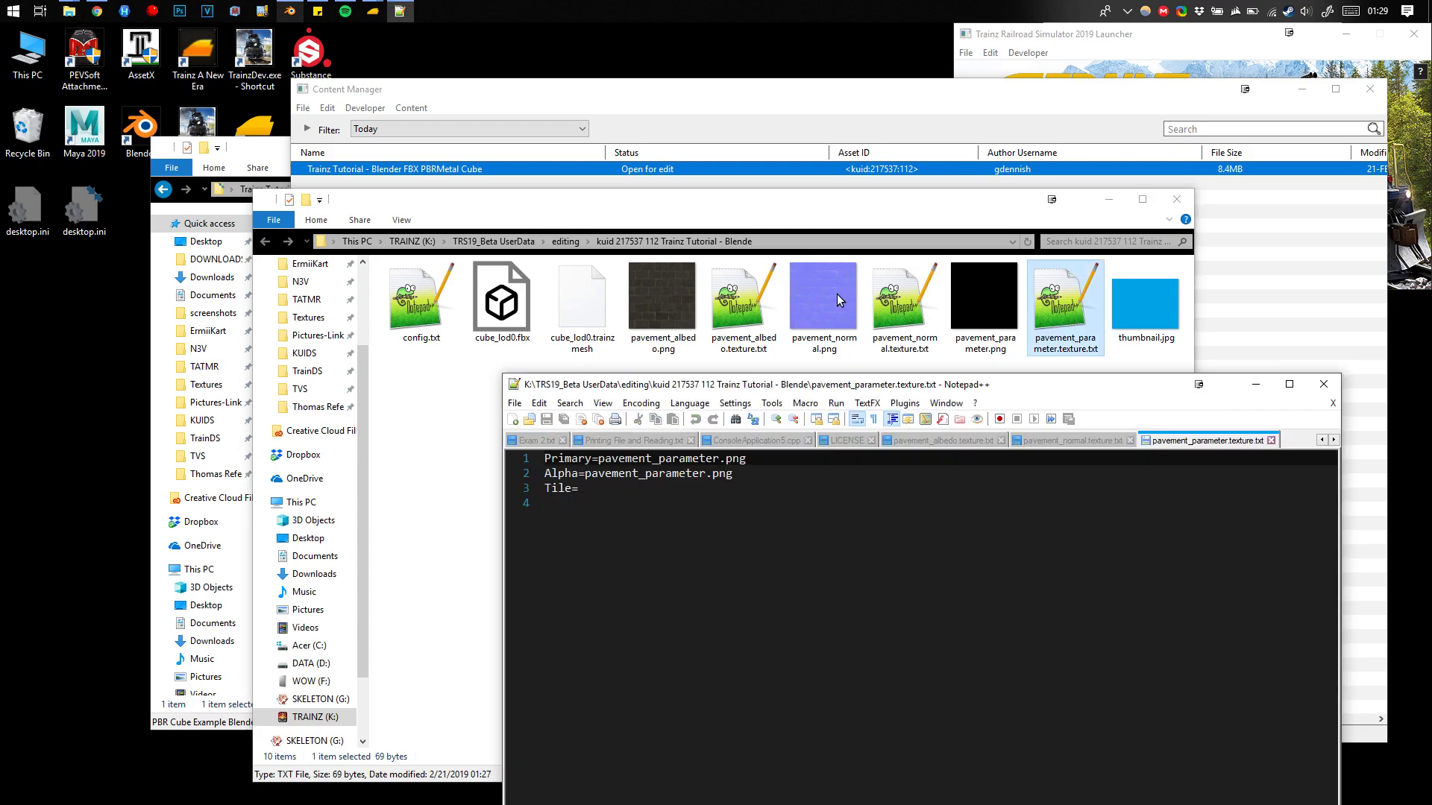
{"action": "triple_click", "coordinate": [590, 477]}
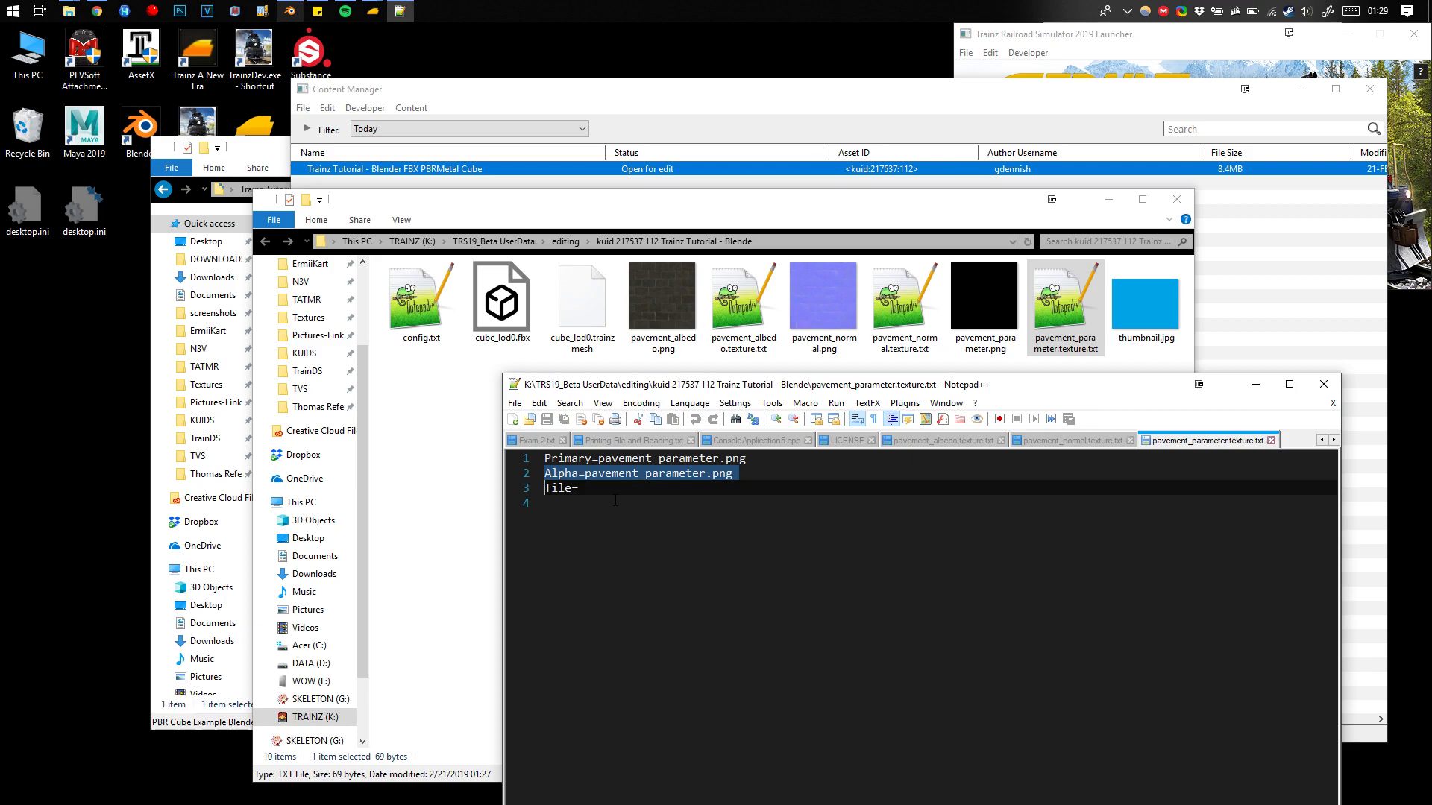
{"action": "left_click", "coordinate": [611, 486]}
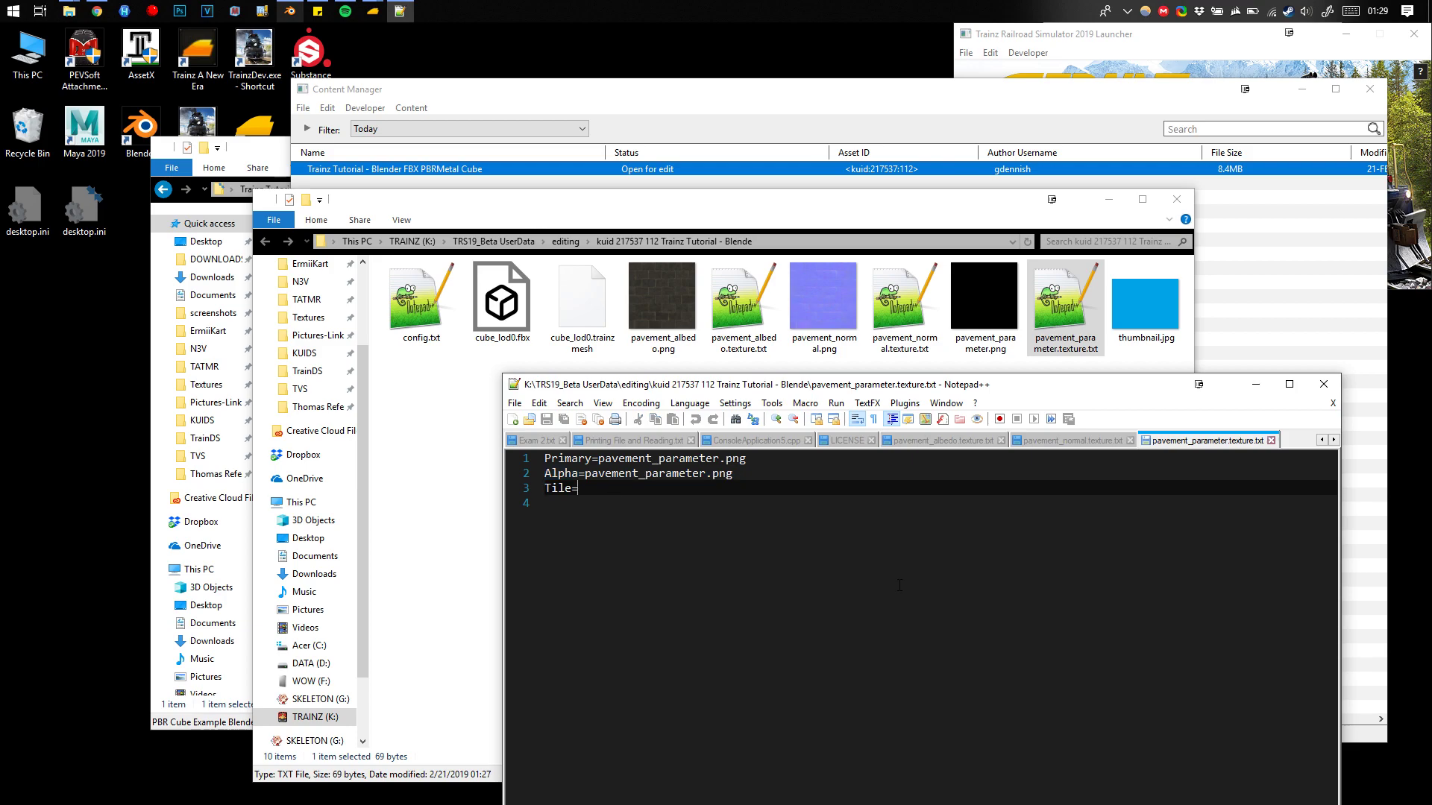
{"action": "type", "text": "st"}
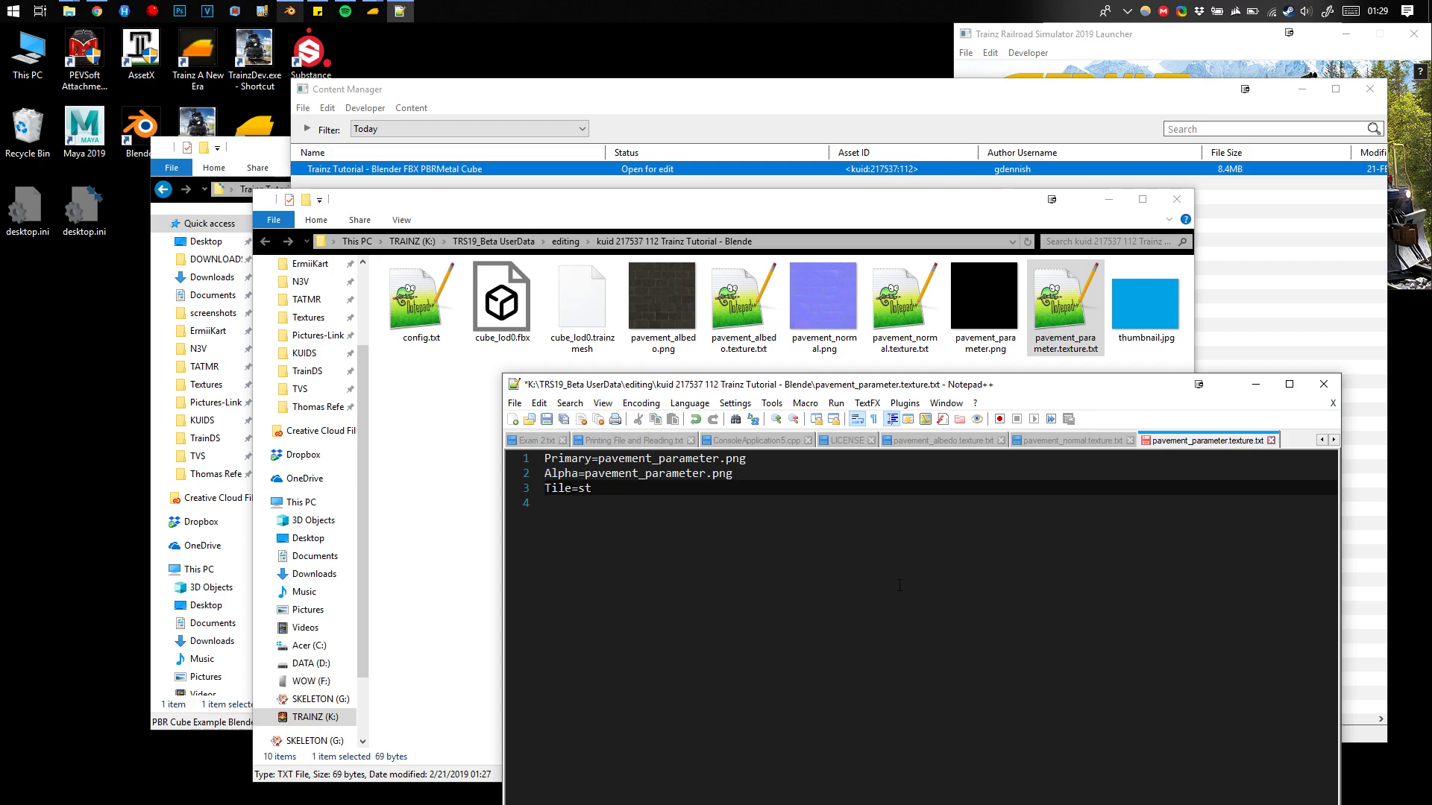
{"action": "key", "text": "ctrl+s"}
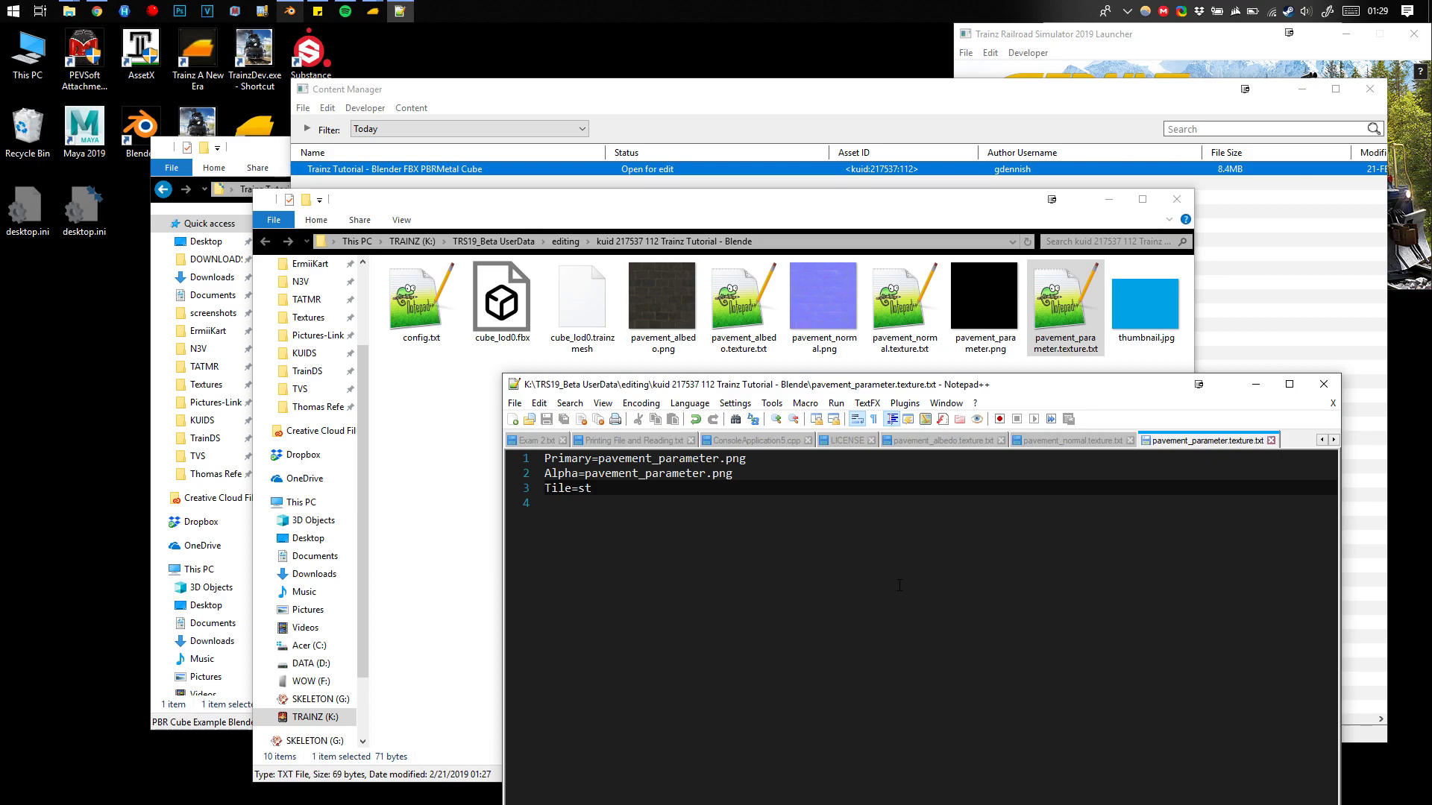
{"action": "left_click", "coordinate": [1323, 384]}
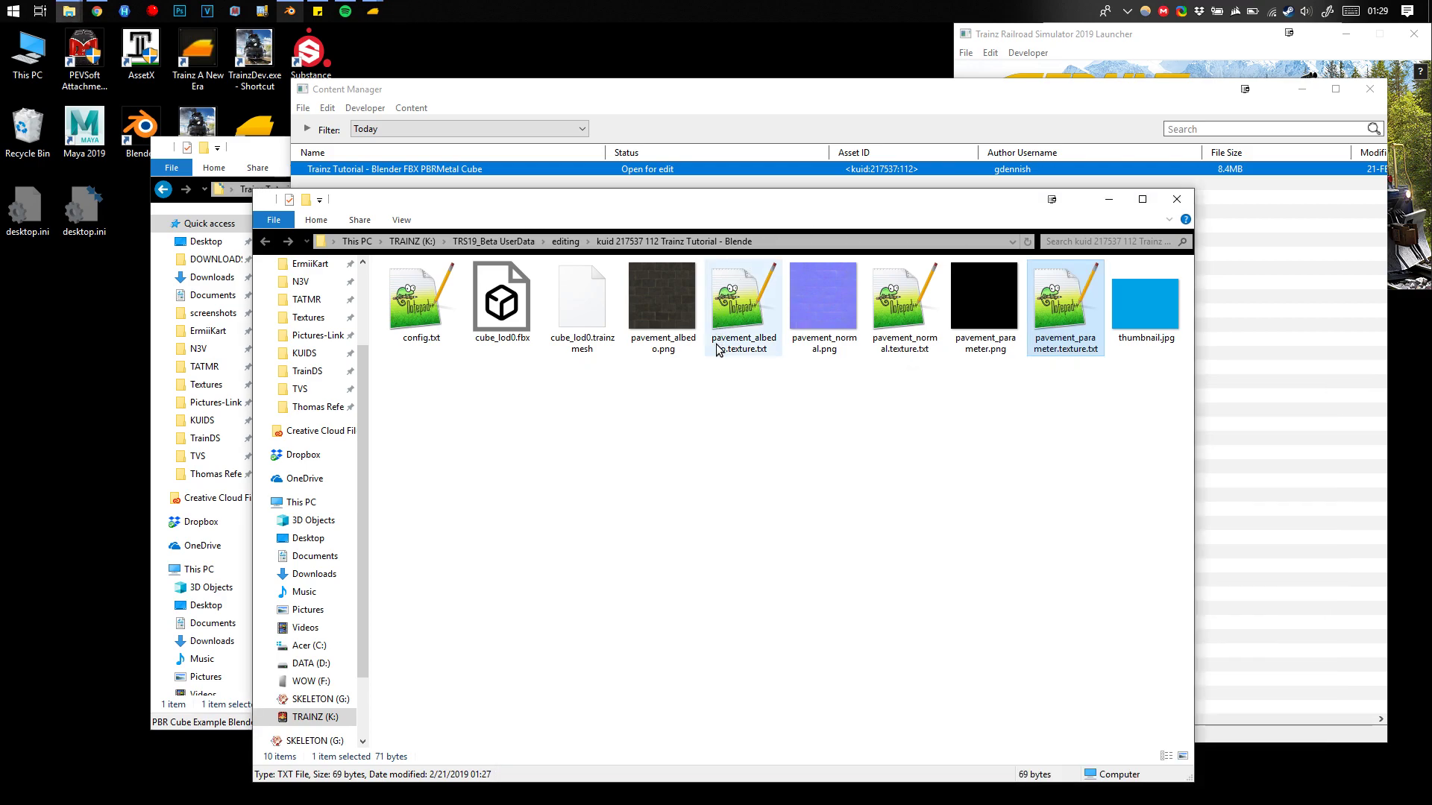
Review the texture.txt files and cube_lod0.fbx in the asset's editing folder, and close the folder window.
{"action": "left_click", "coordinate": [1041, 449]}
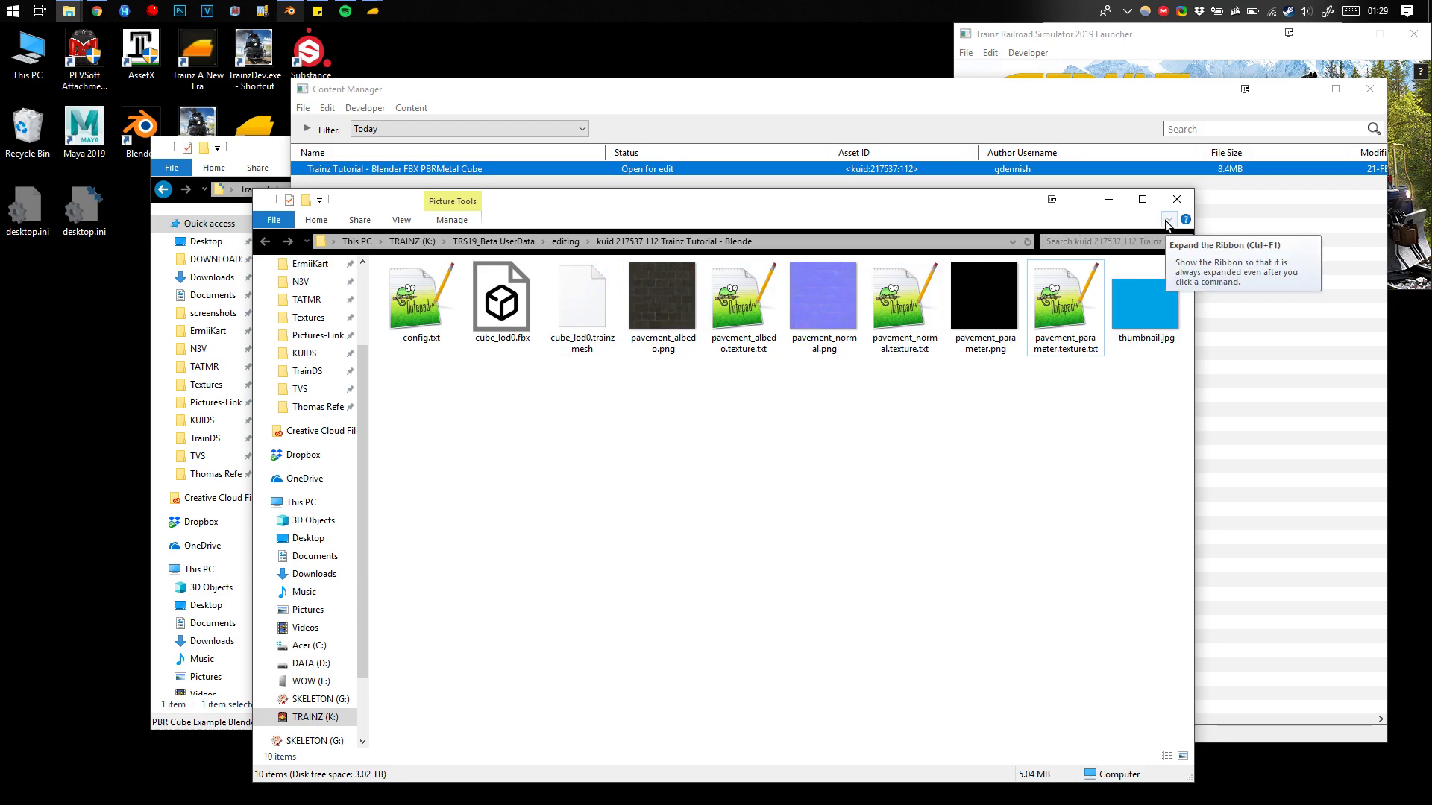
{"action": "left_click", "coordinate": [748, 339]}
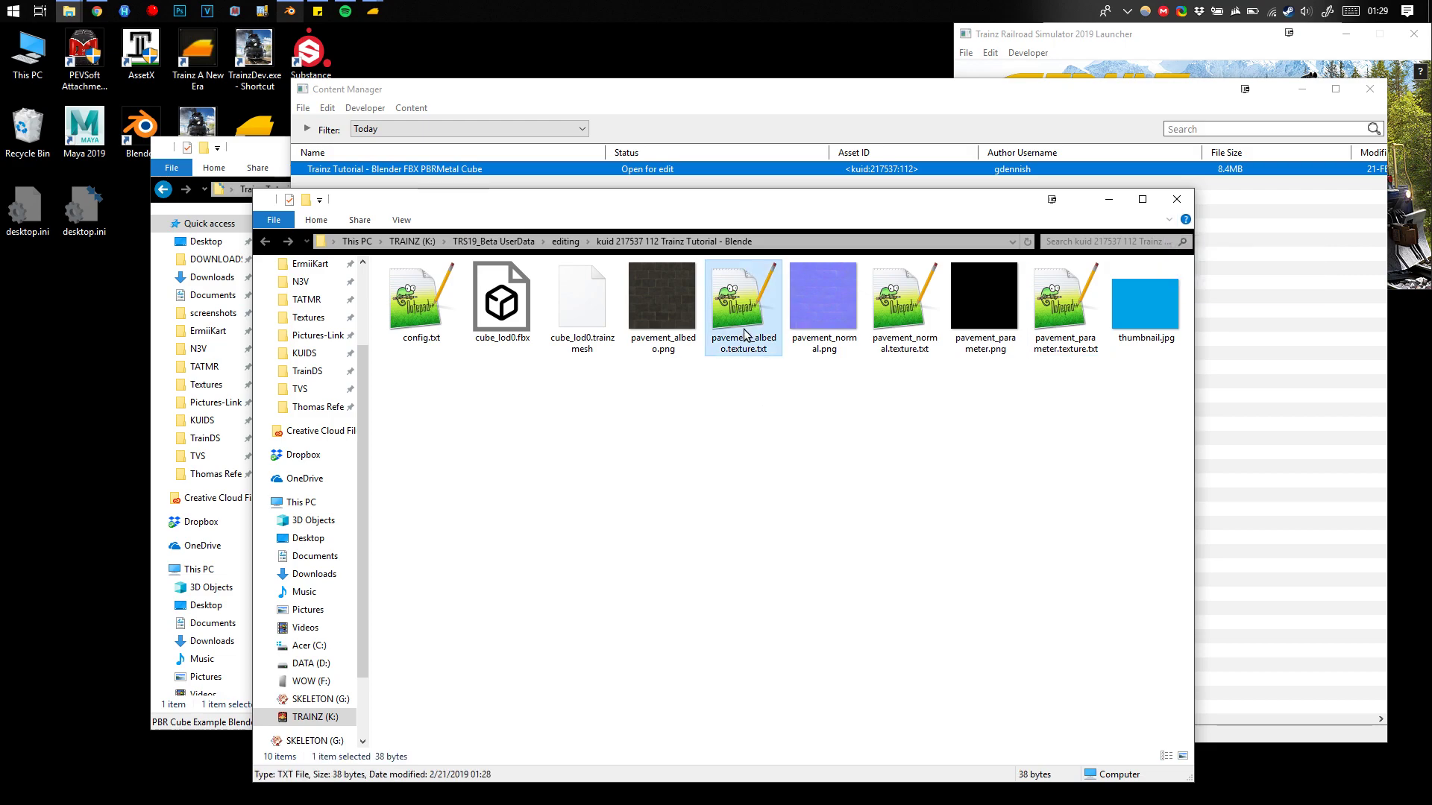
{"action": "left_click", "coordinate": [825, 537]}
{"action": "left_click", "coordinate": [499, 306]}
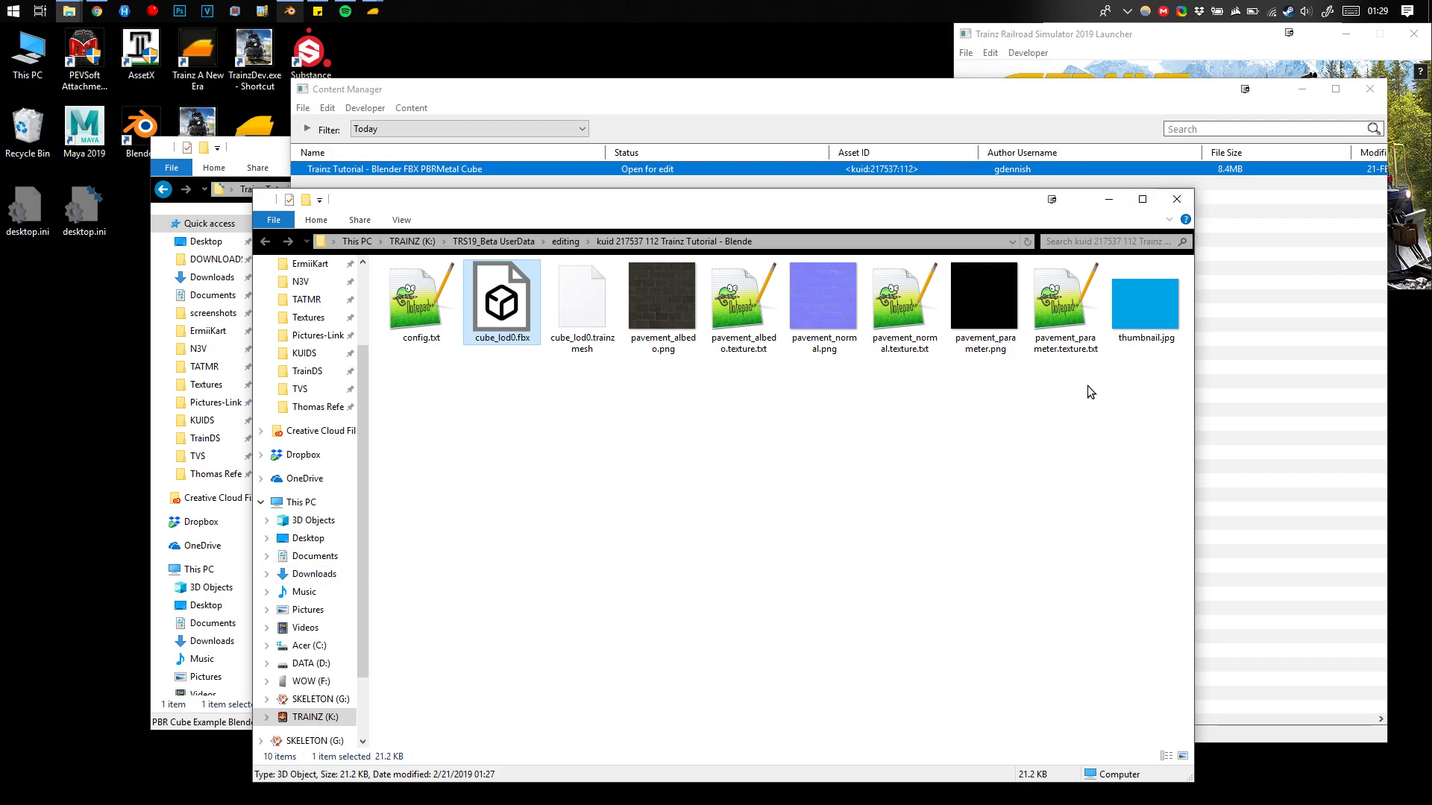
{"action": "left_click", "coordinate": [1176, 199]}
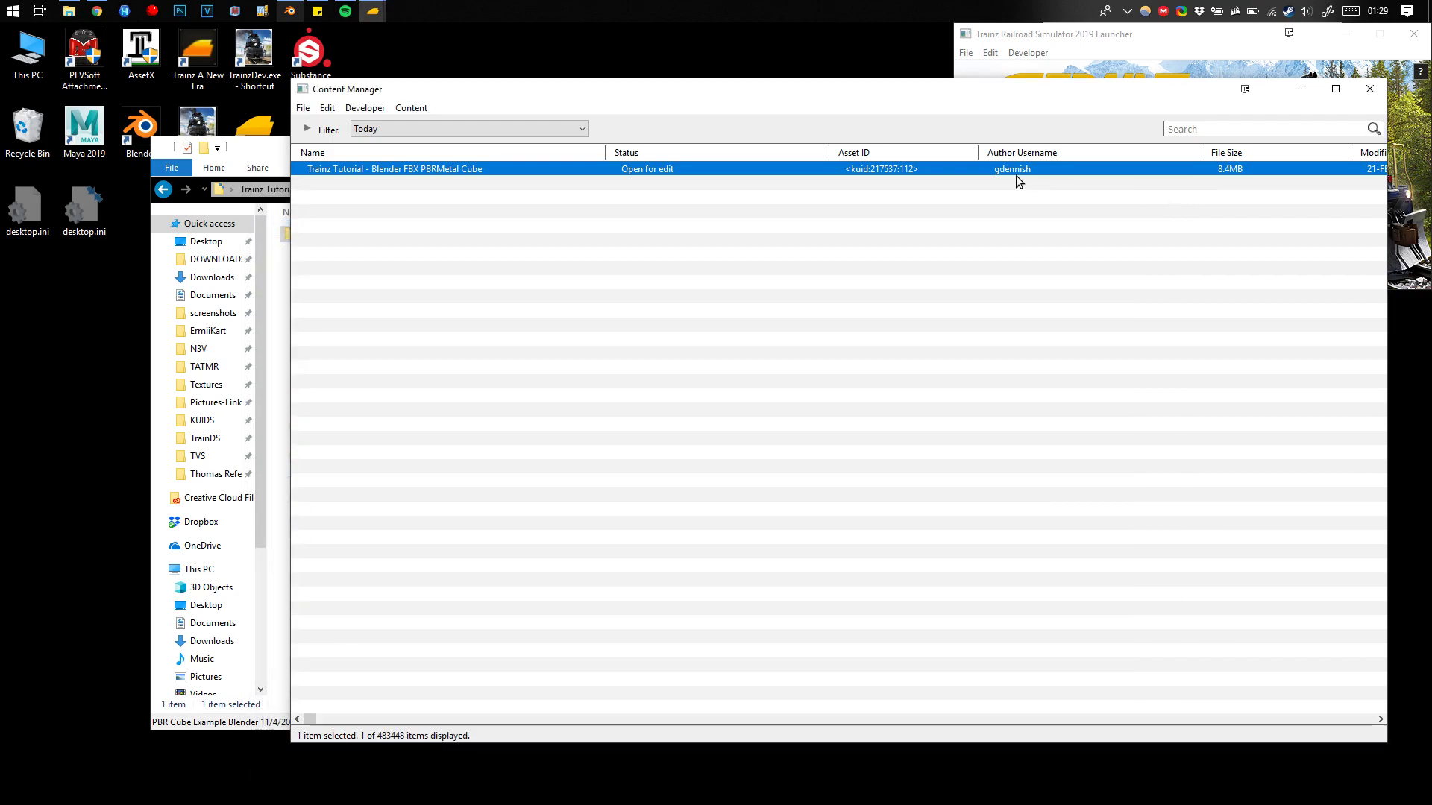
Submit the edits of the Trainz Tutorial - Blender FBX PBRMetal Cube asset, check the detailed log and close it.
{"action": "right_click", "coordinate": [771, 178]}
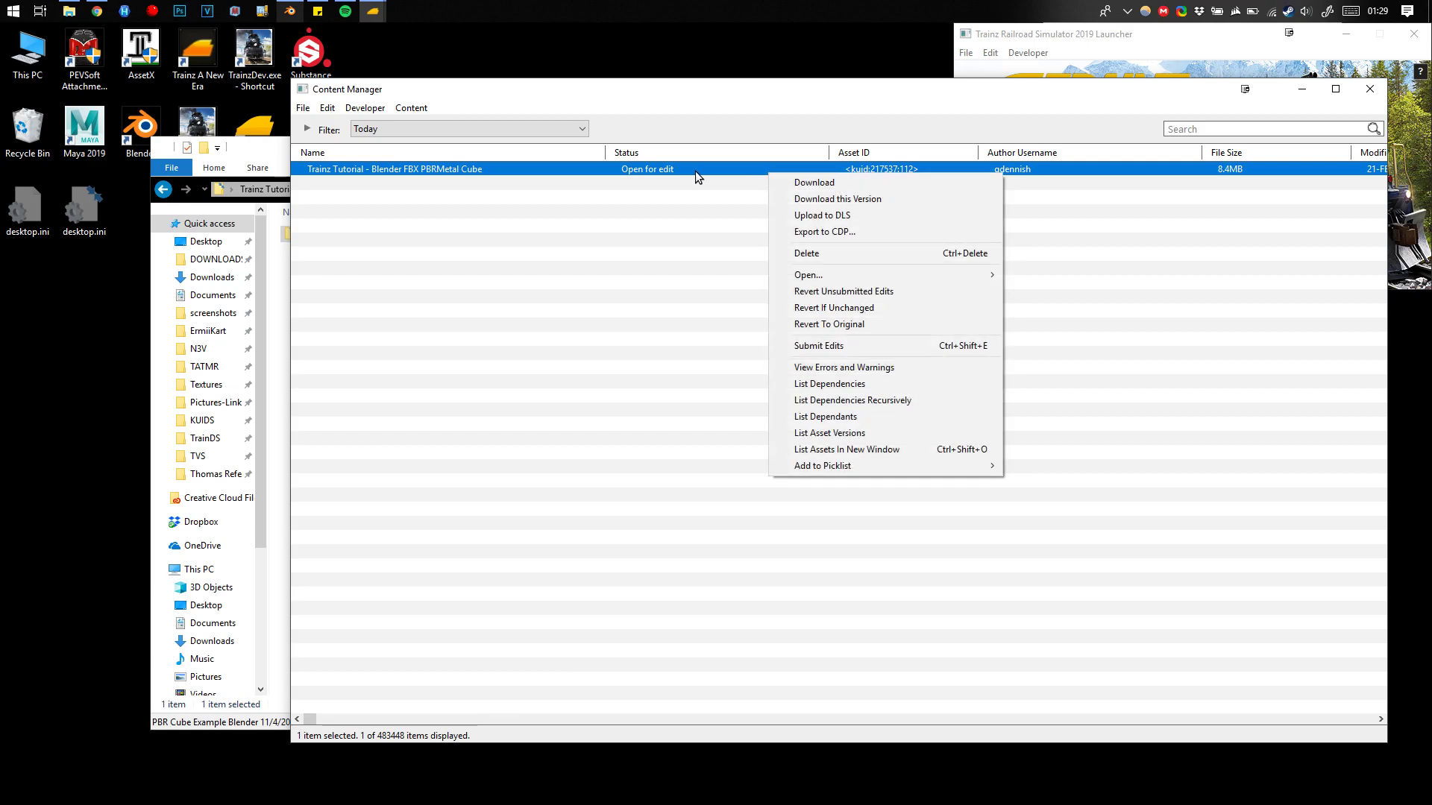
{"action": "left_click", "coordinate": [823, 346]}
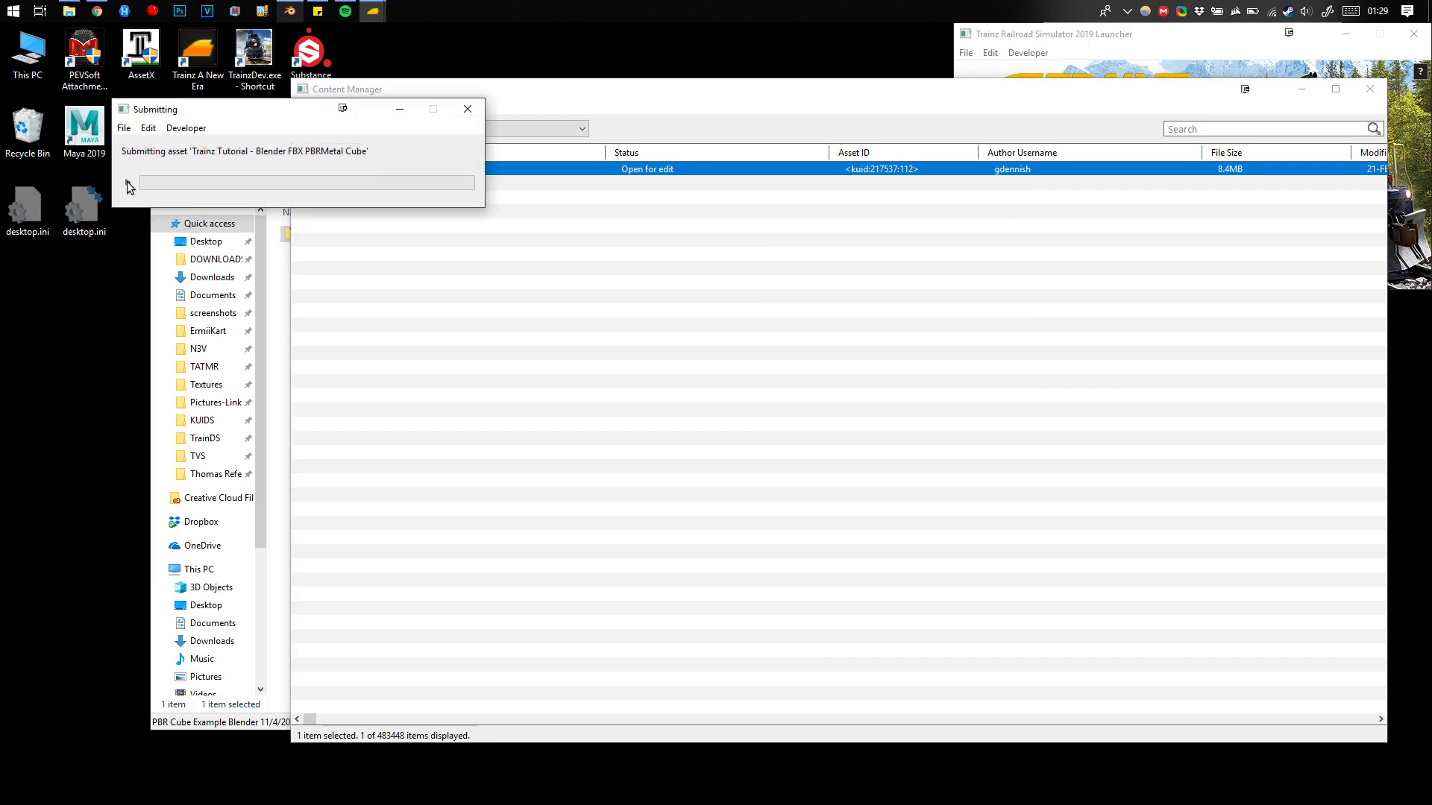
{"action": "left_click", "coordinate": [128, 182]}
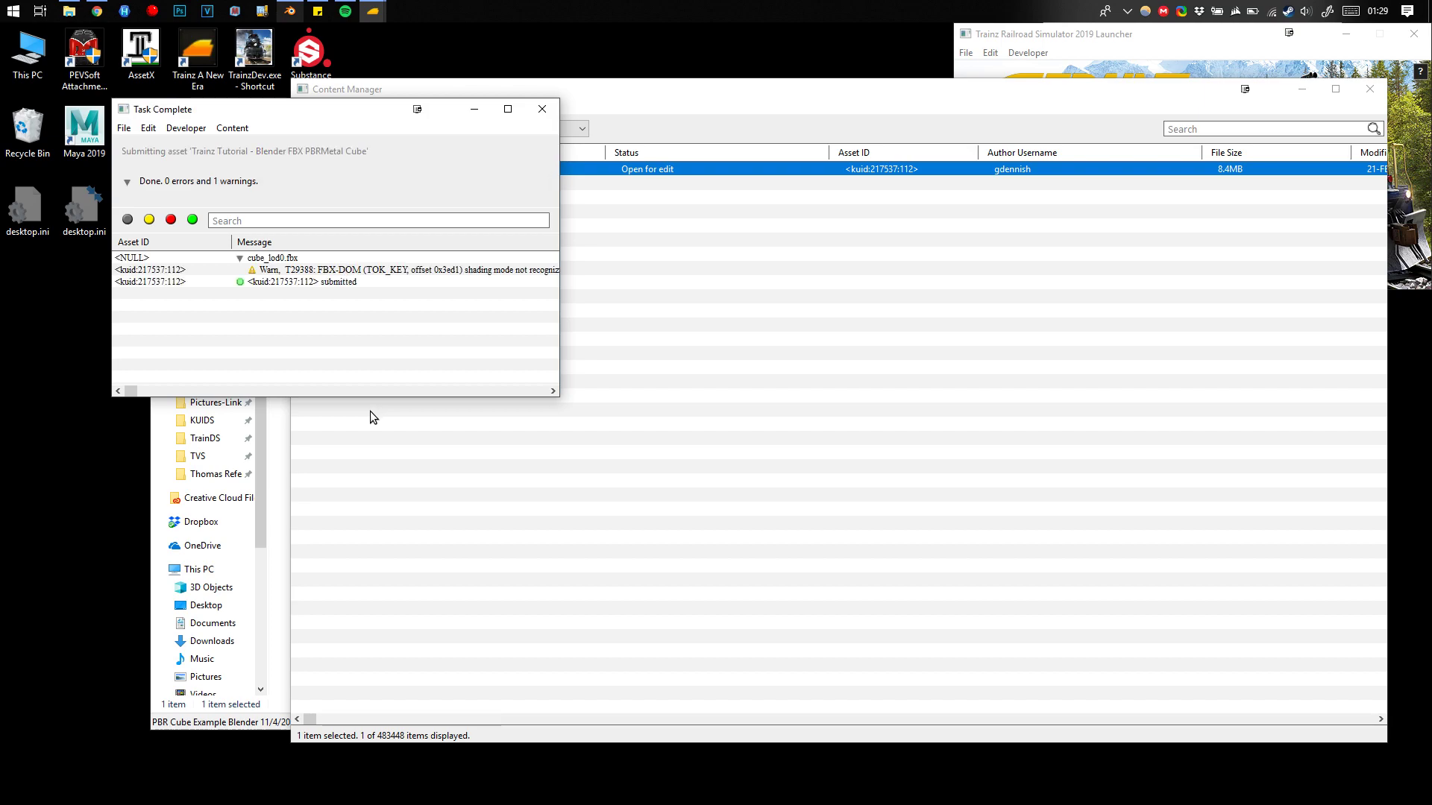
{"action": "left_click", "coordinate": [542, 109]}
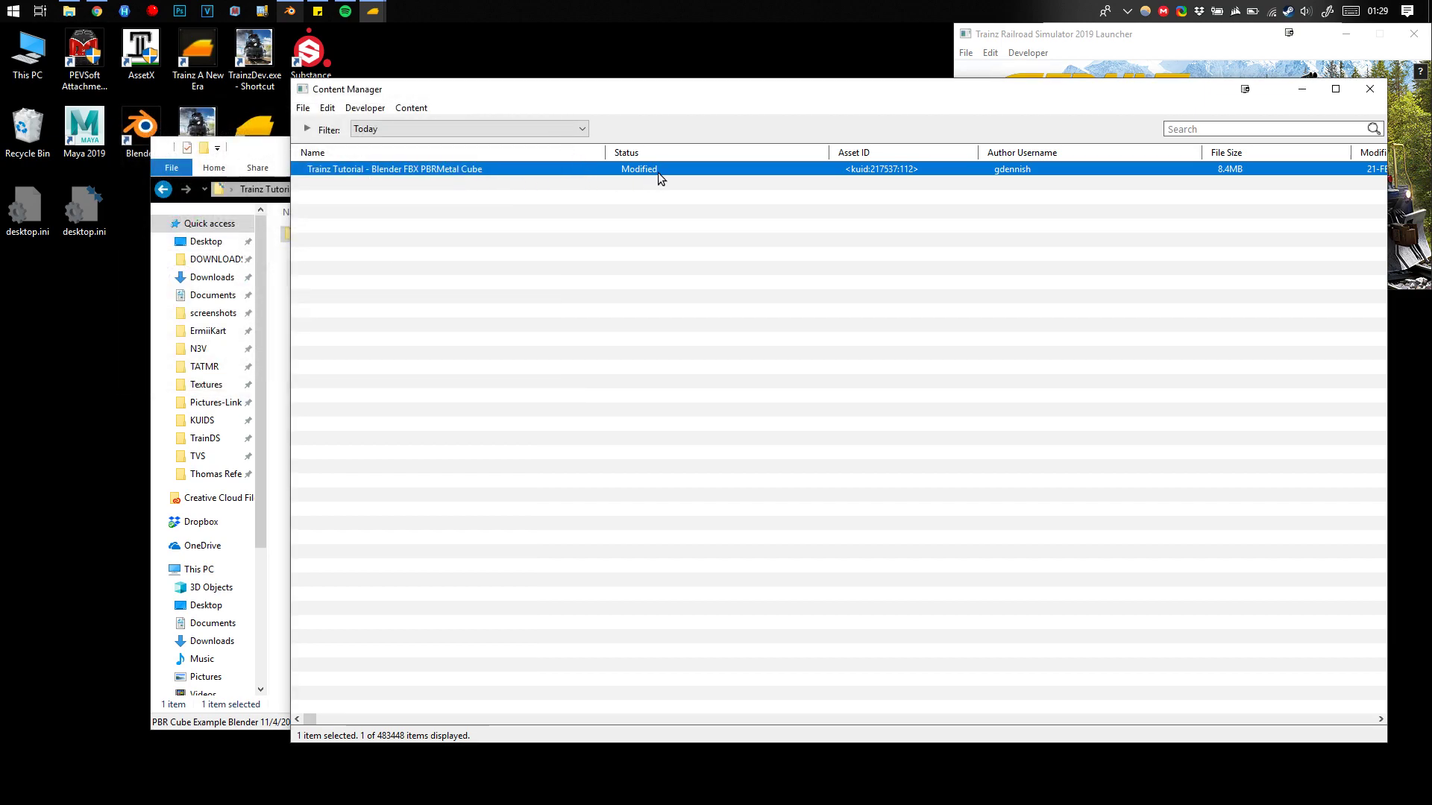
Preview the submitted cube asset and inspect its pavement texture and surface shine from several sides.
{"action": "right_click", "coordinate": [484, 169]}
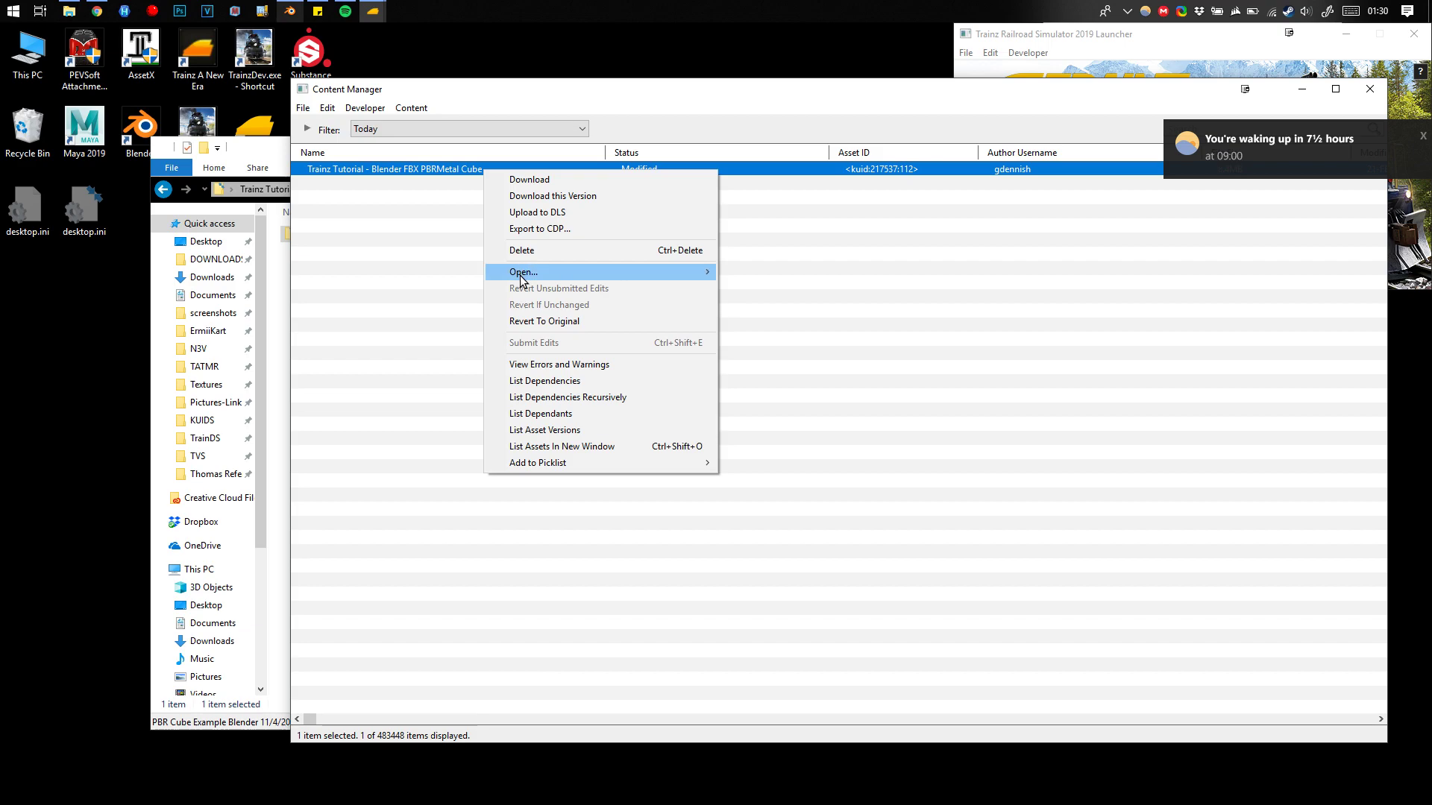
{"action": "mouse_move", "coordinate": [521, 277]}
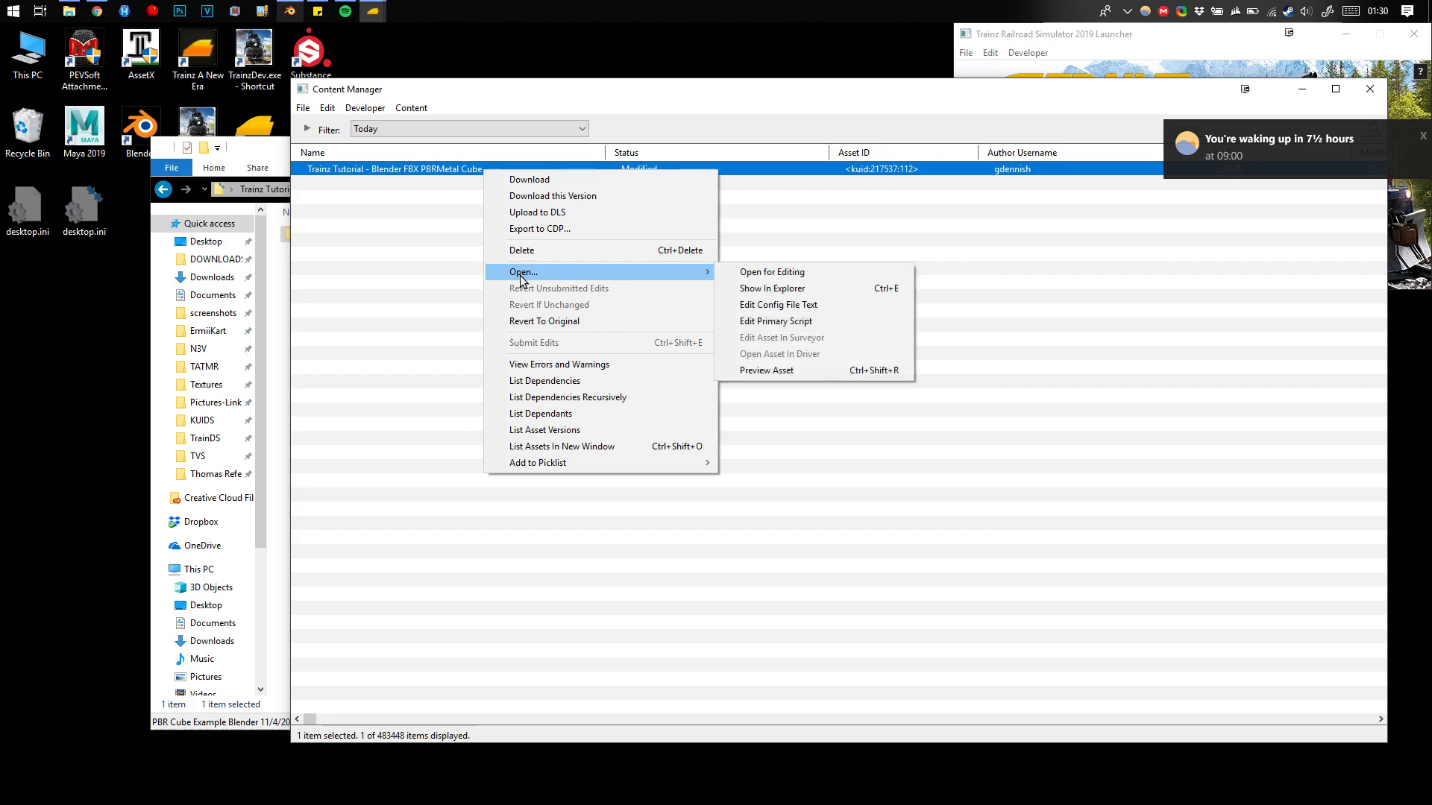
{"action": "left_click", "coordinate": [764, 365]}
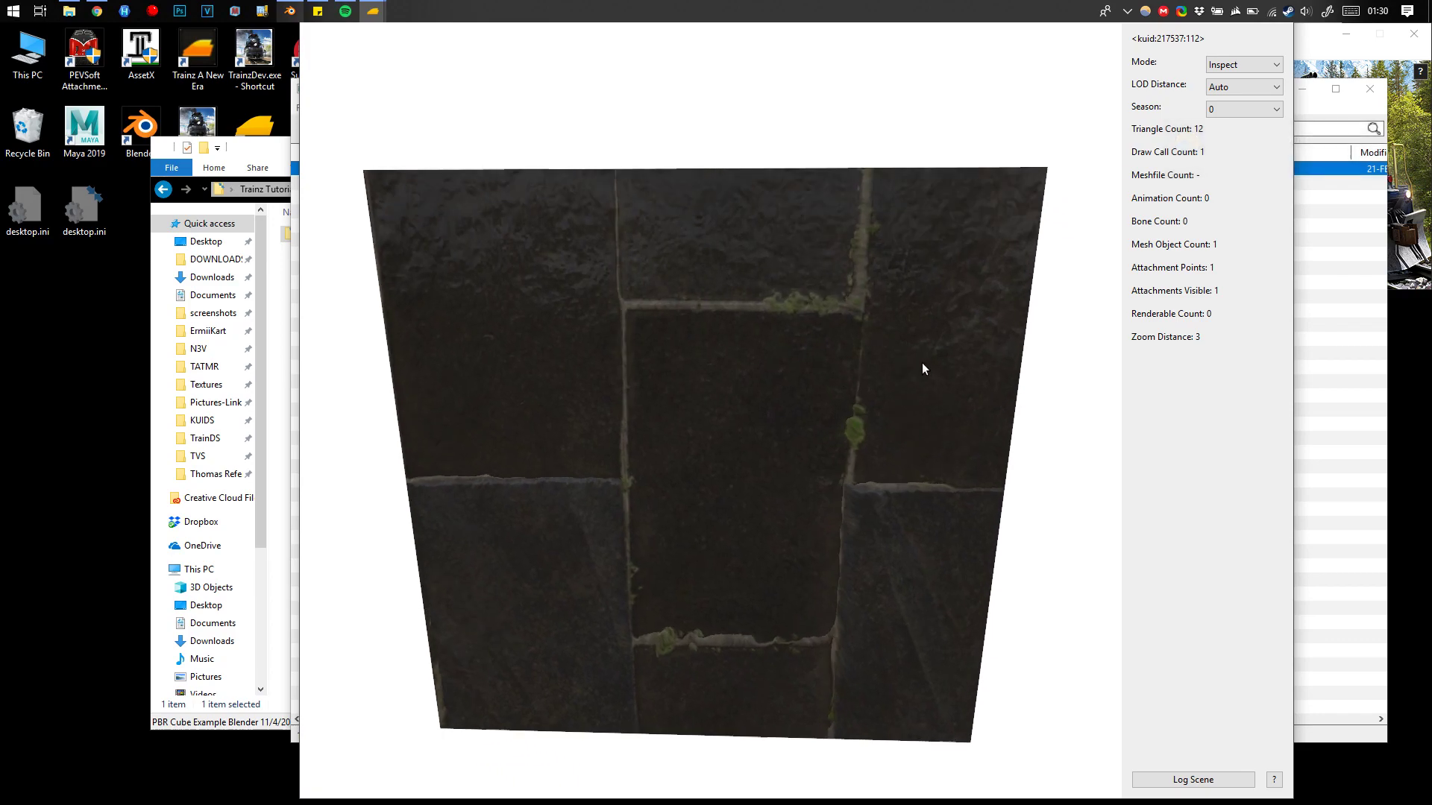
{"action": "left_click_drag", "start_coordinate": [921, 363], "coordinate": [773, 259]}
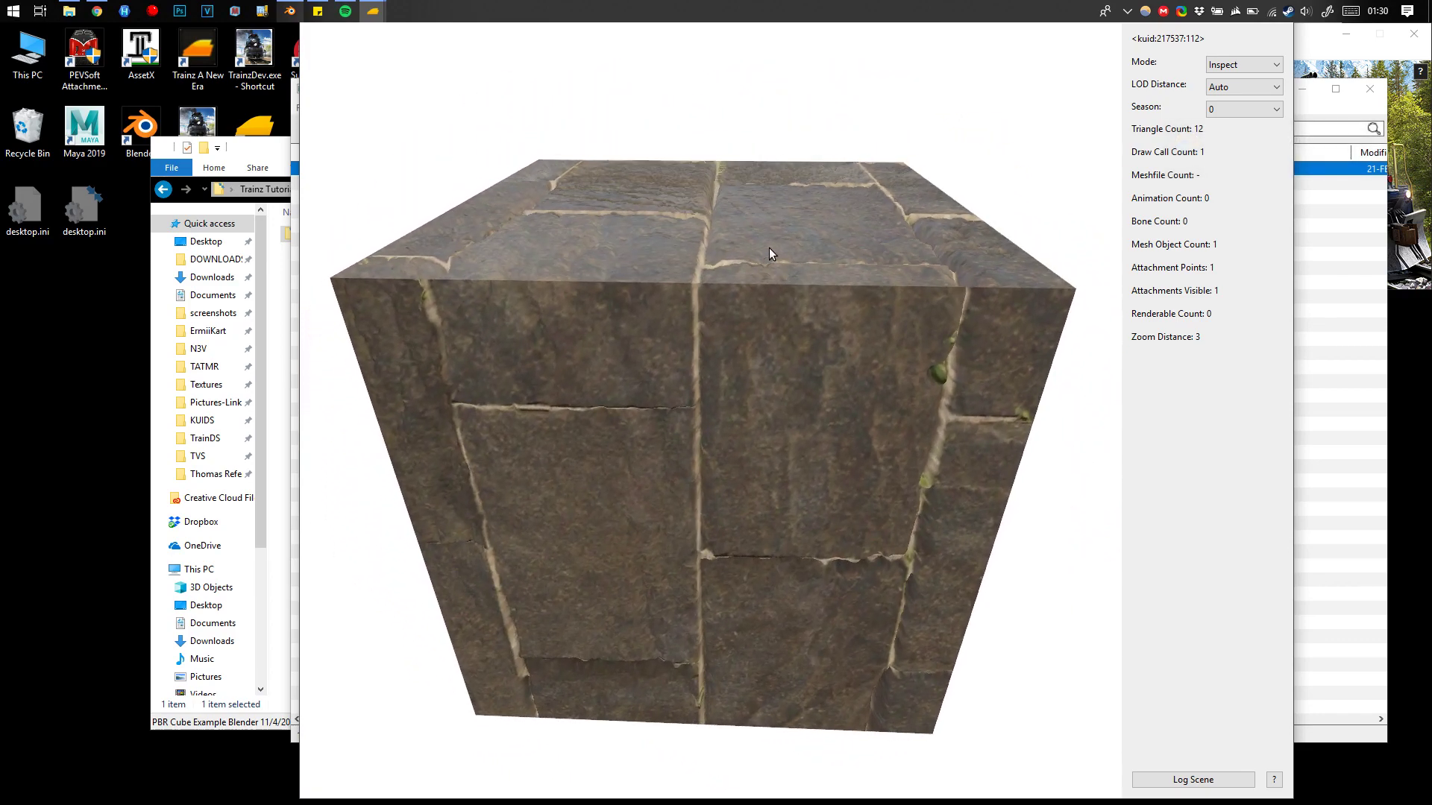
{"action": "left_click_drag", "start_coordinate": [709, 216], "coordinate": [717, 245]}
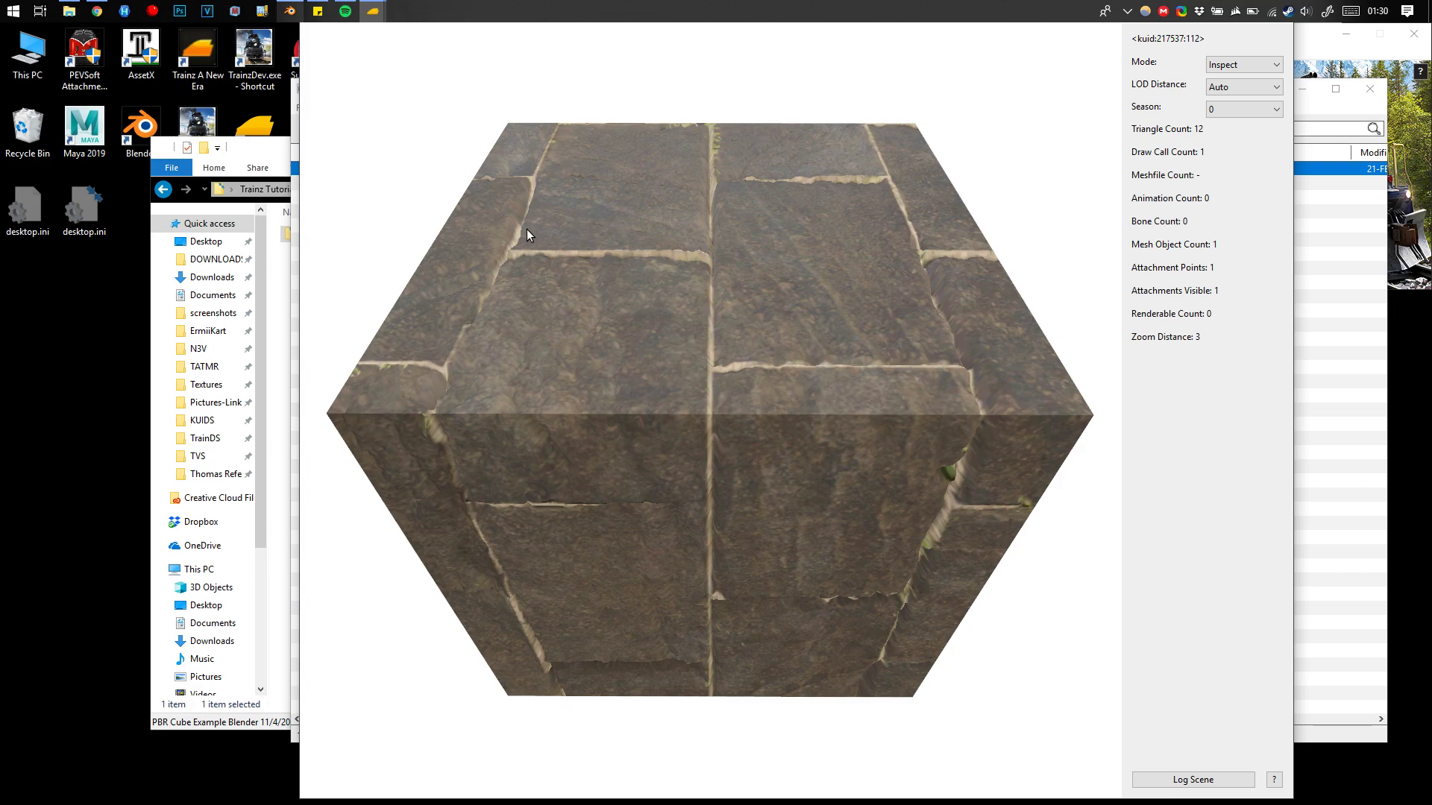
{"action": "left_click_drag", "start_coordinate": [746, 379], "coordinate": [904, 239]}
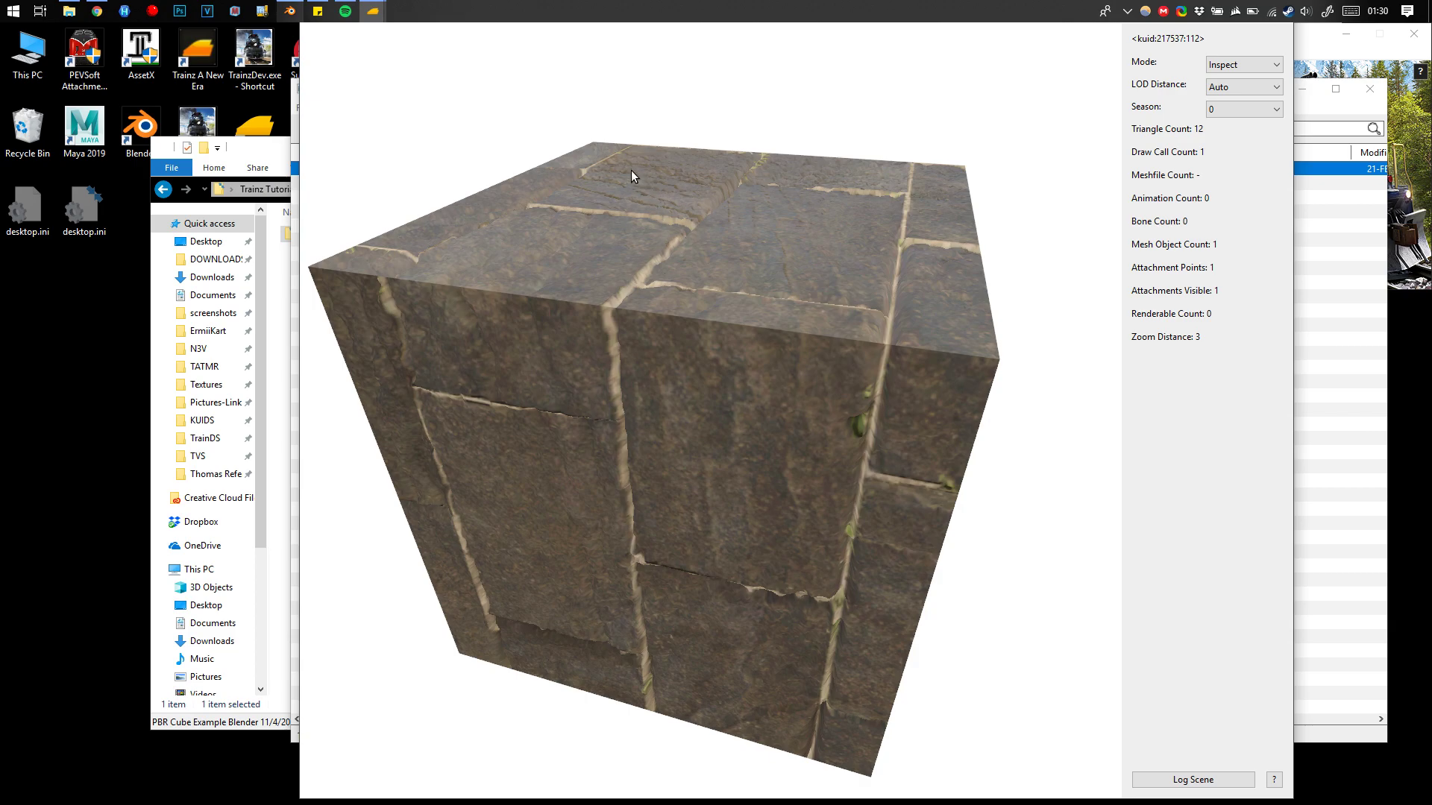
{"action": "left_click_drag", "start_coordinate": [671, 194], "coordinate": [715, 263]}
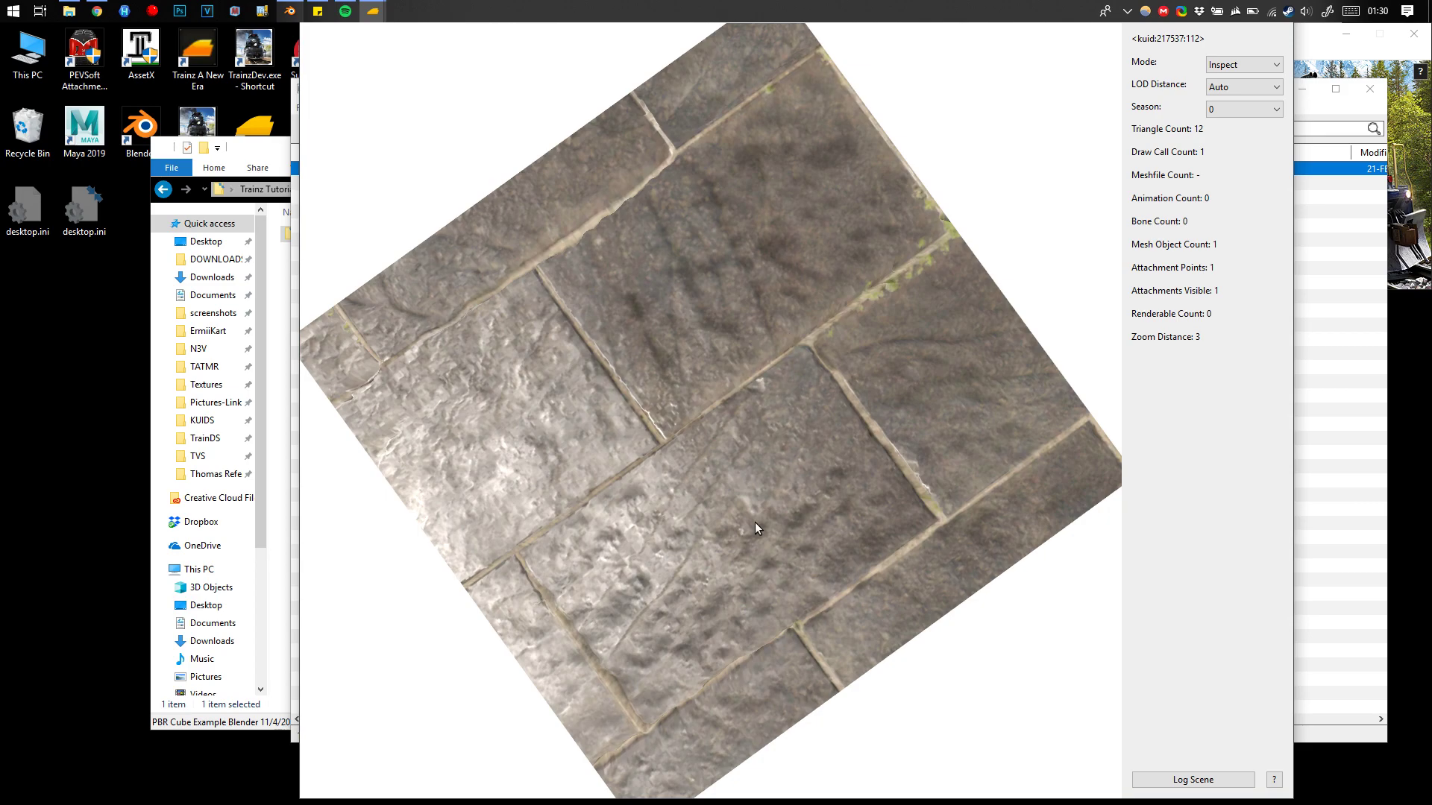
{"action": "left_click_drag", "start_coordinate": [759, 543], "coordinate": [877, 413]}
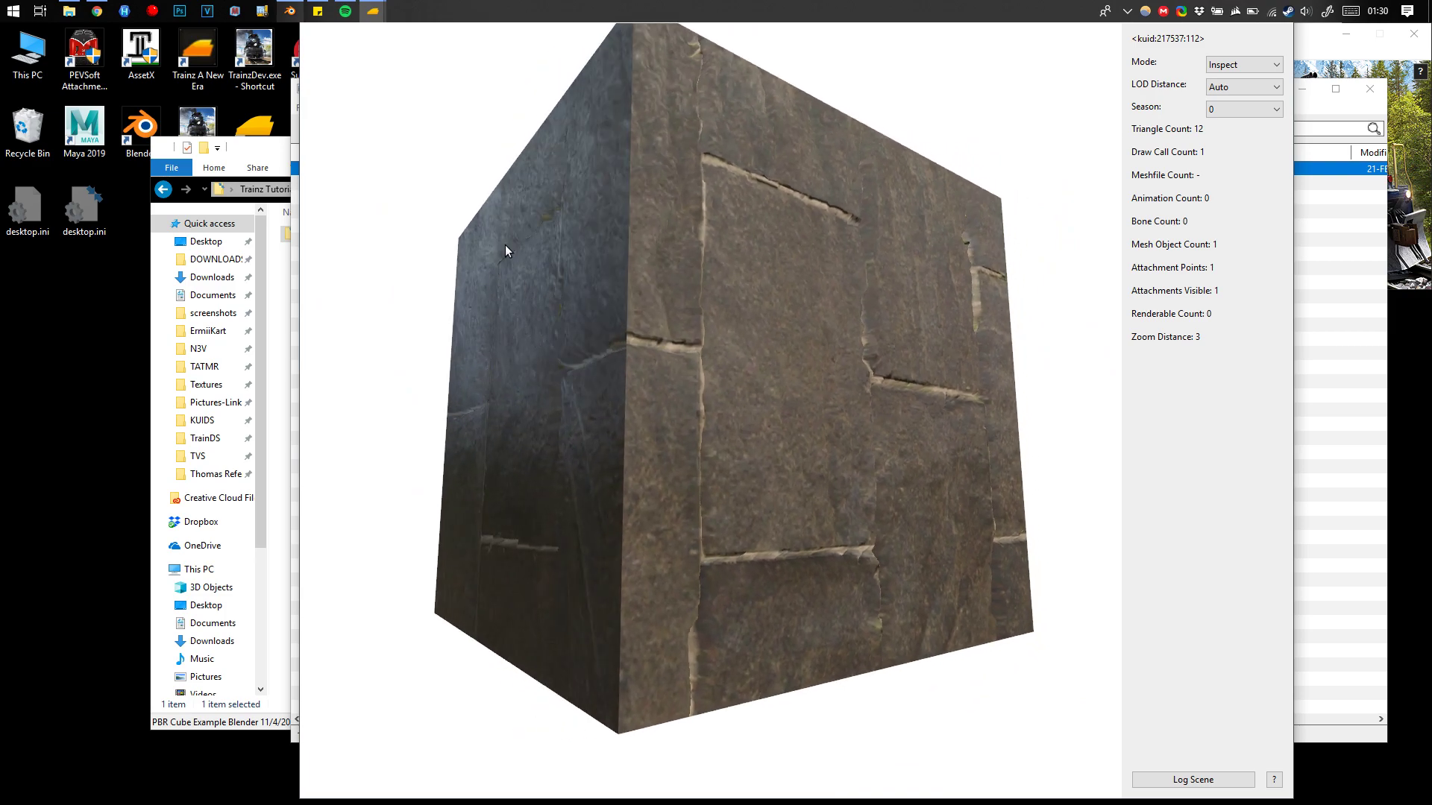
{"action": "left_click_drag", "start_coordinate": [534, 297], "coordinate": [1037, 329]}
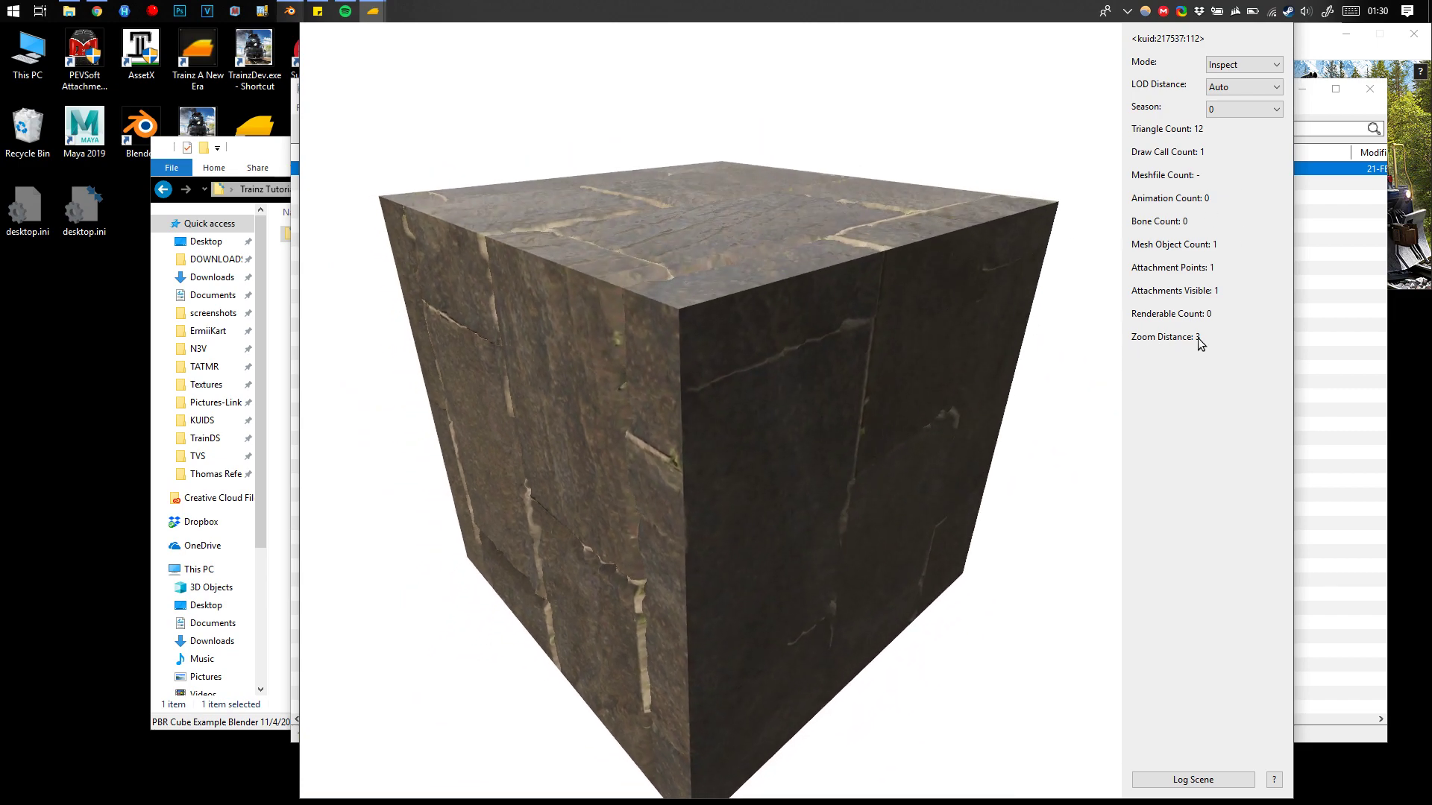
Examine how the previewed cube renders at increasing zoom distances, out to a distance of 205.
{"action": "left_click_drag", "start_coordinate": [1046, 379], "coordinate": [760, 462]}
{"action": "scroll", "coordinate": [759, 463], "scroll_direction": "down", "scroll_amount": 7}
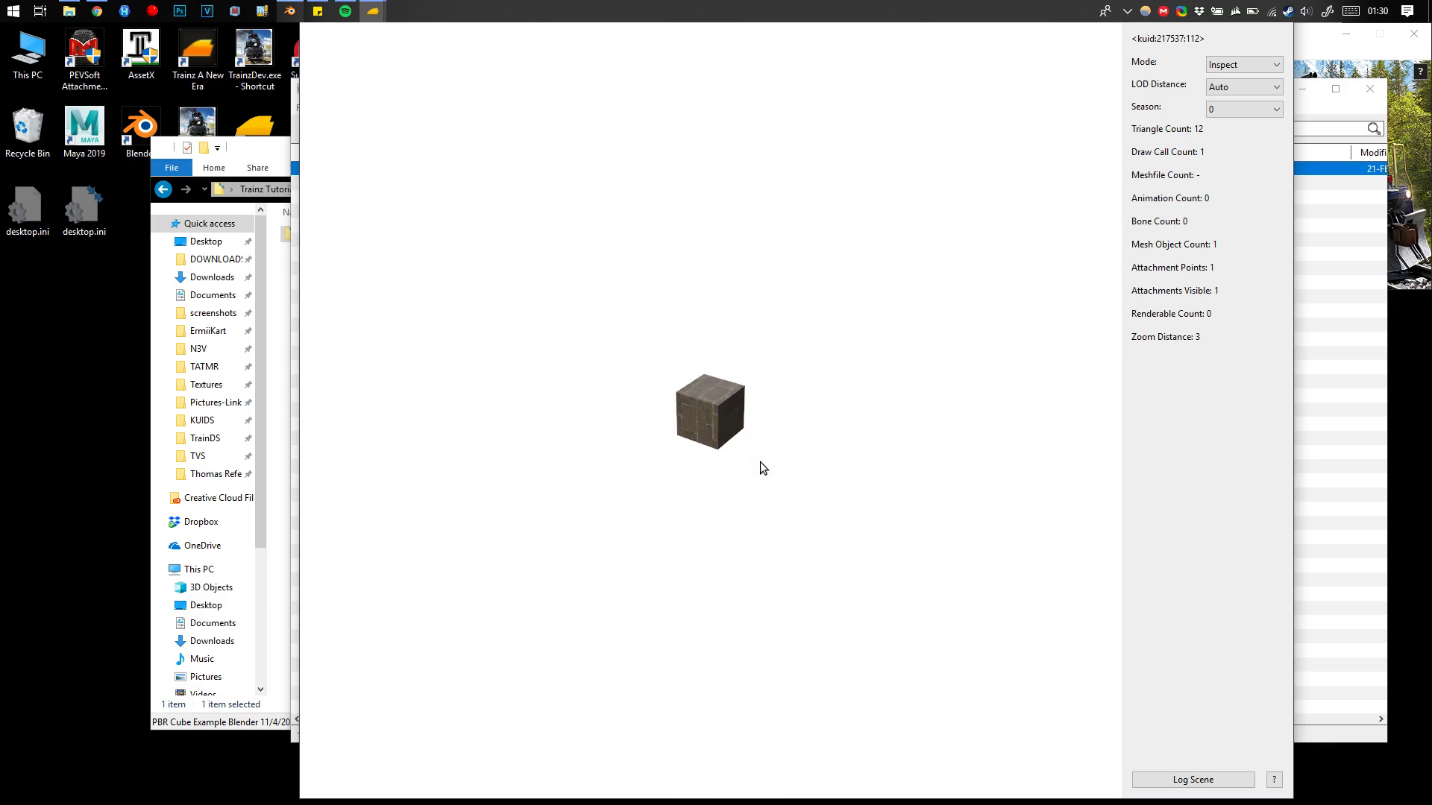
{"action": "scroll", "coordinate": [678, 481], "scroll_direction": "down", "scroll_amount": 5}
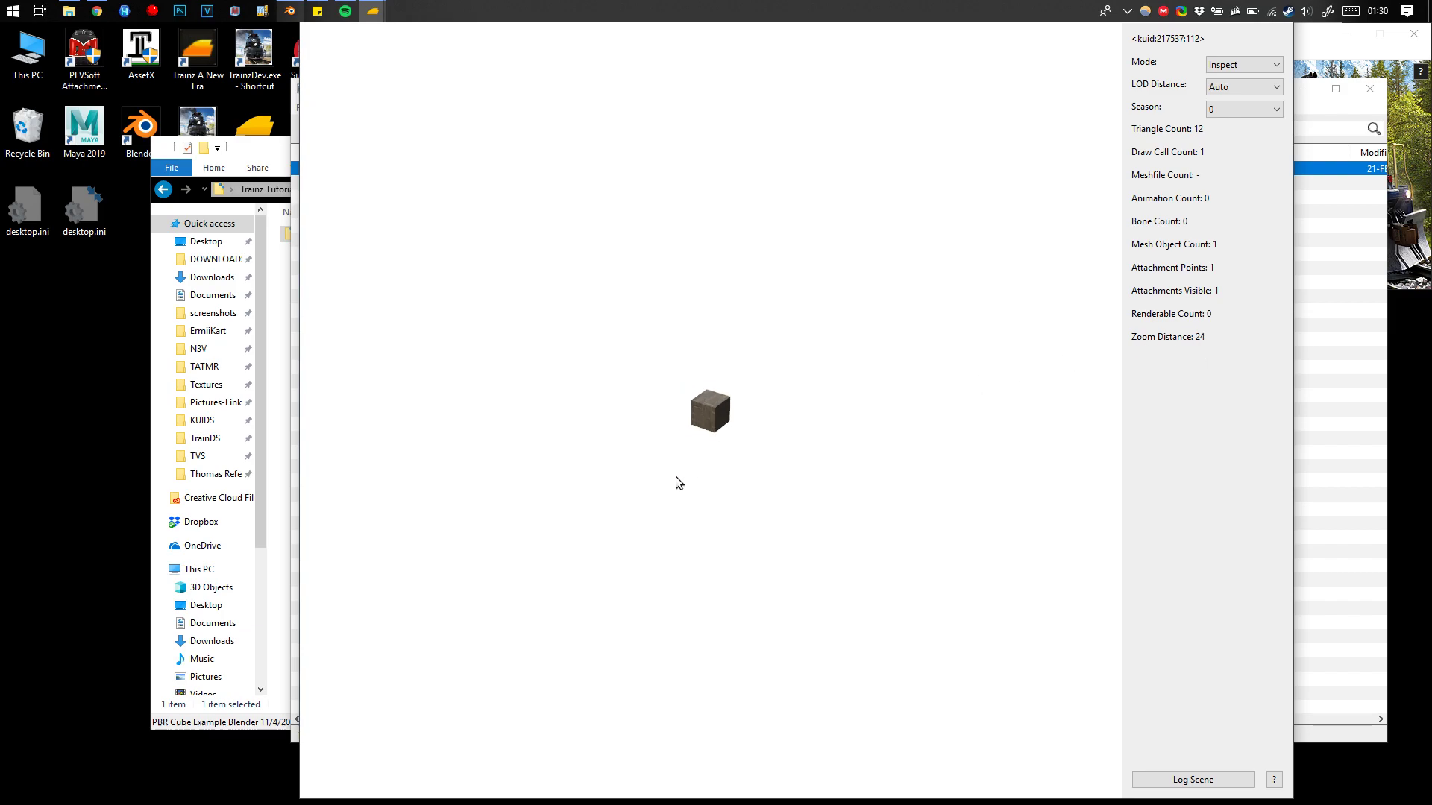
{"action": "scroll", "coordinate": [676, 476], "scroll_direction": "down", "scroll_amount": 4}
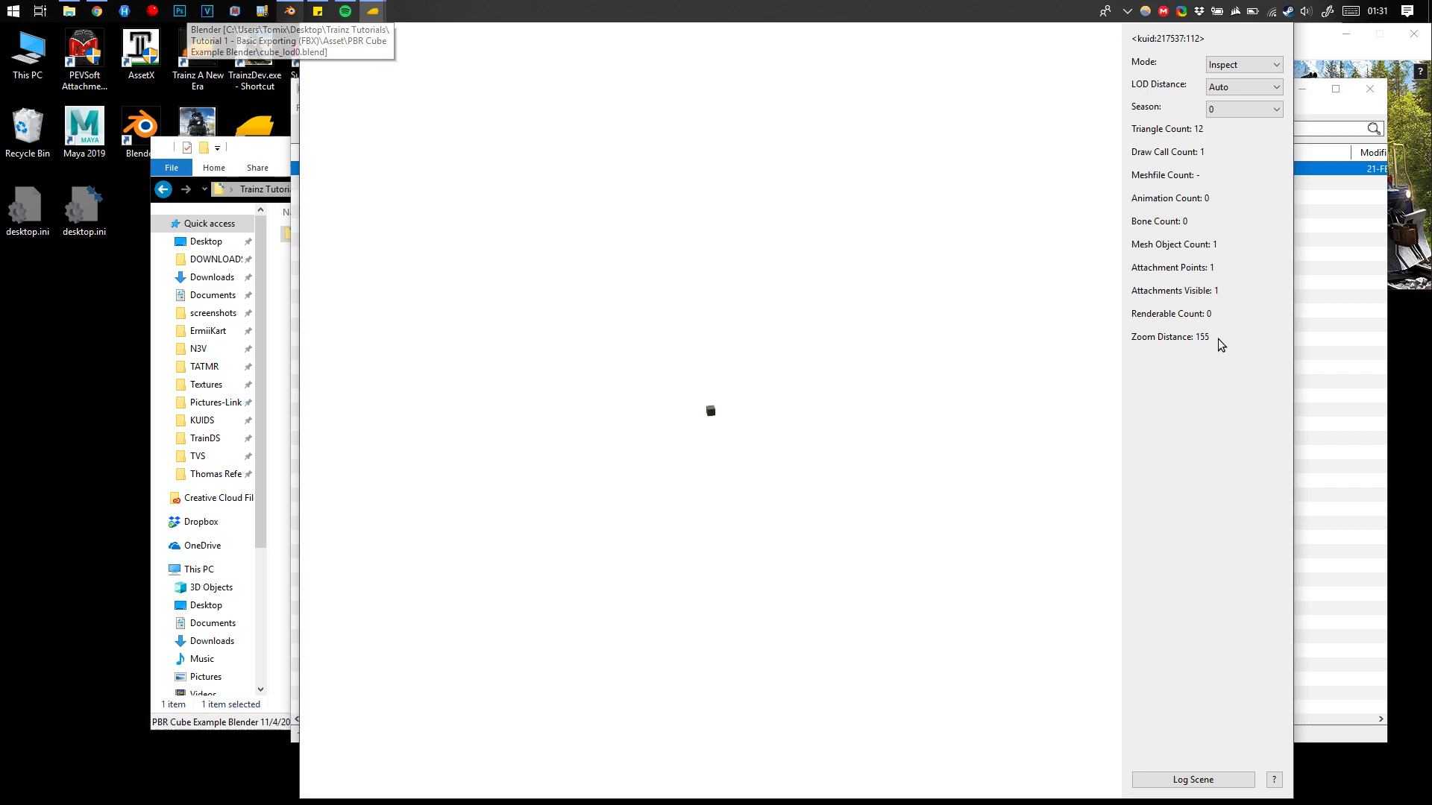
{"action": "scroll", "coordinate": [1057, 391], "scroll_direction": "down", "scroll_amount": 5}
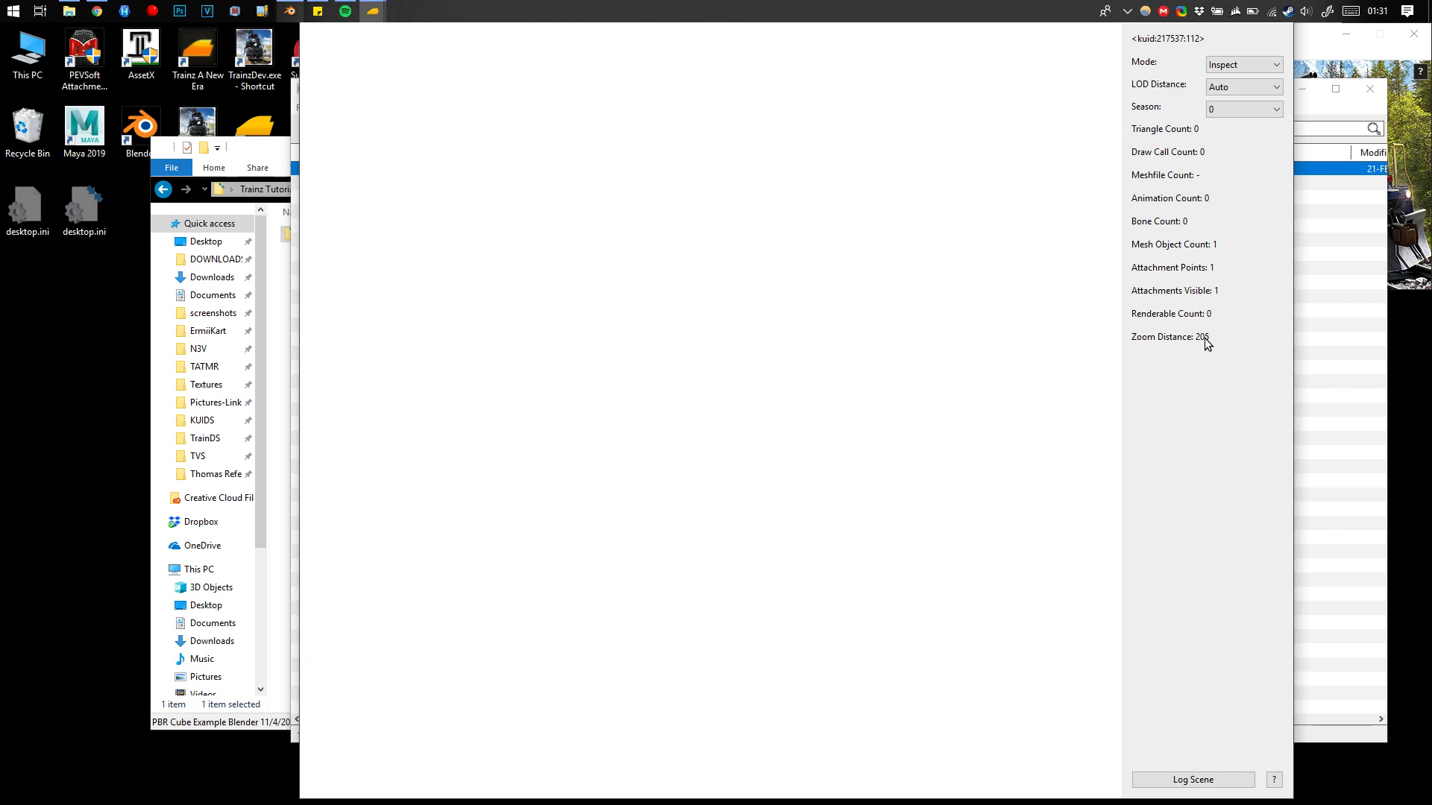
Return to a close view of the cube, inspect its top and side faces, and close the asset preview.
{"action": "scroll", "coordinate": [880, 486], "scroll_direction": "up", "scroll_amount": 10}
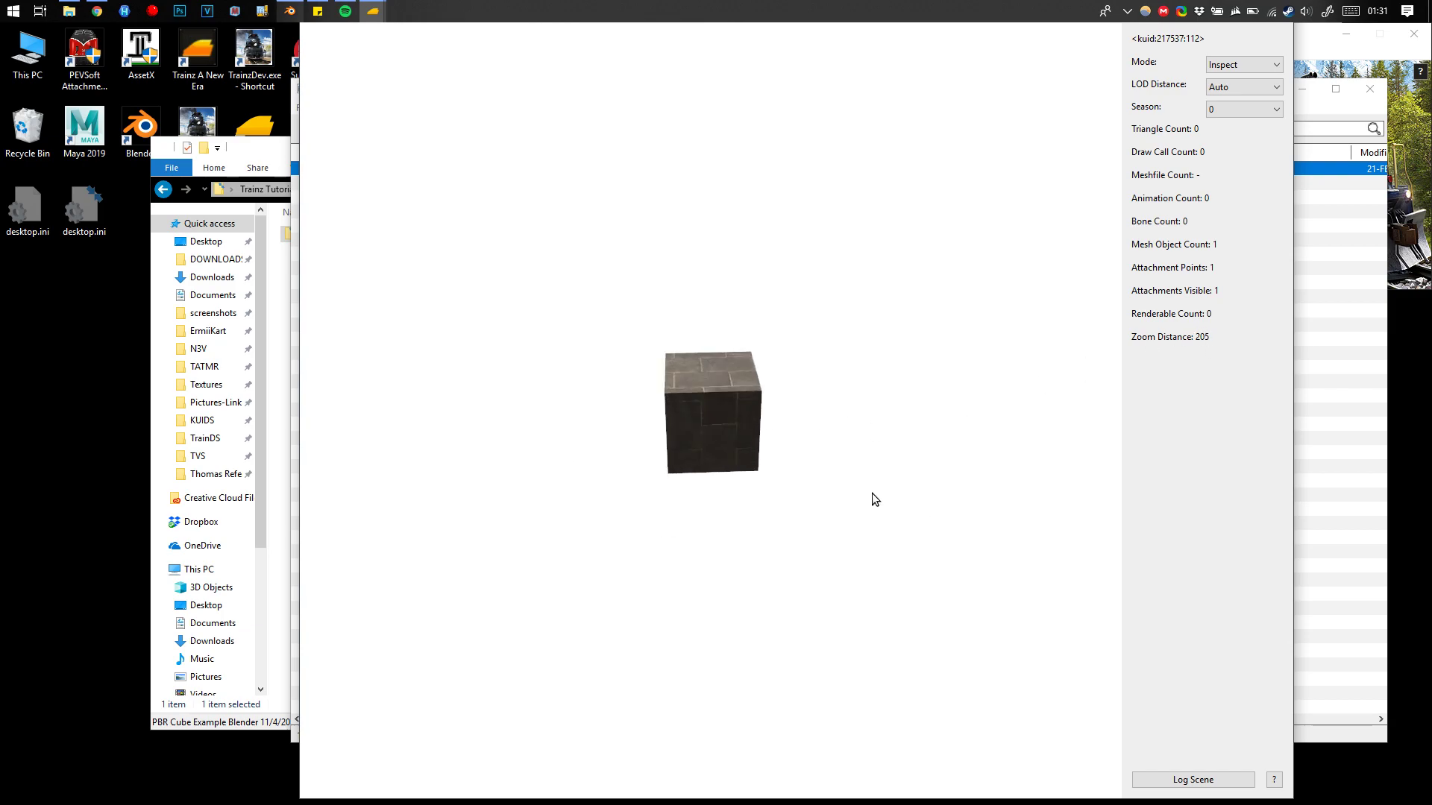
{"action": "left_click_drag", "start_coordinate": [856, 502], "coordinate": [683, 388]}
{"action": "left_click_drag", "start_coordinate": [895, 434], "coordinate": [848, 386]}
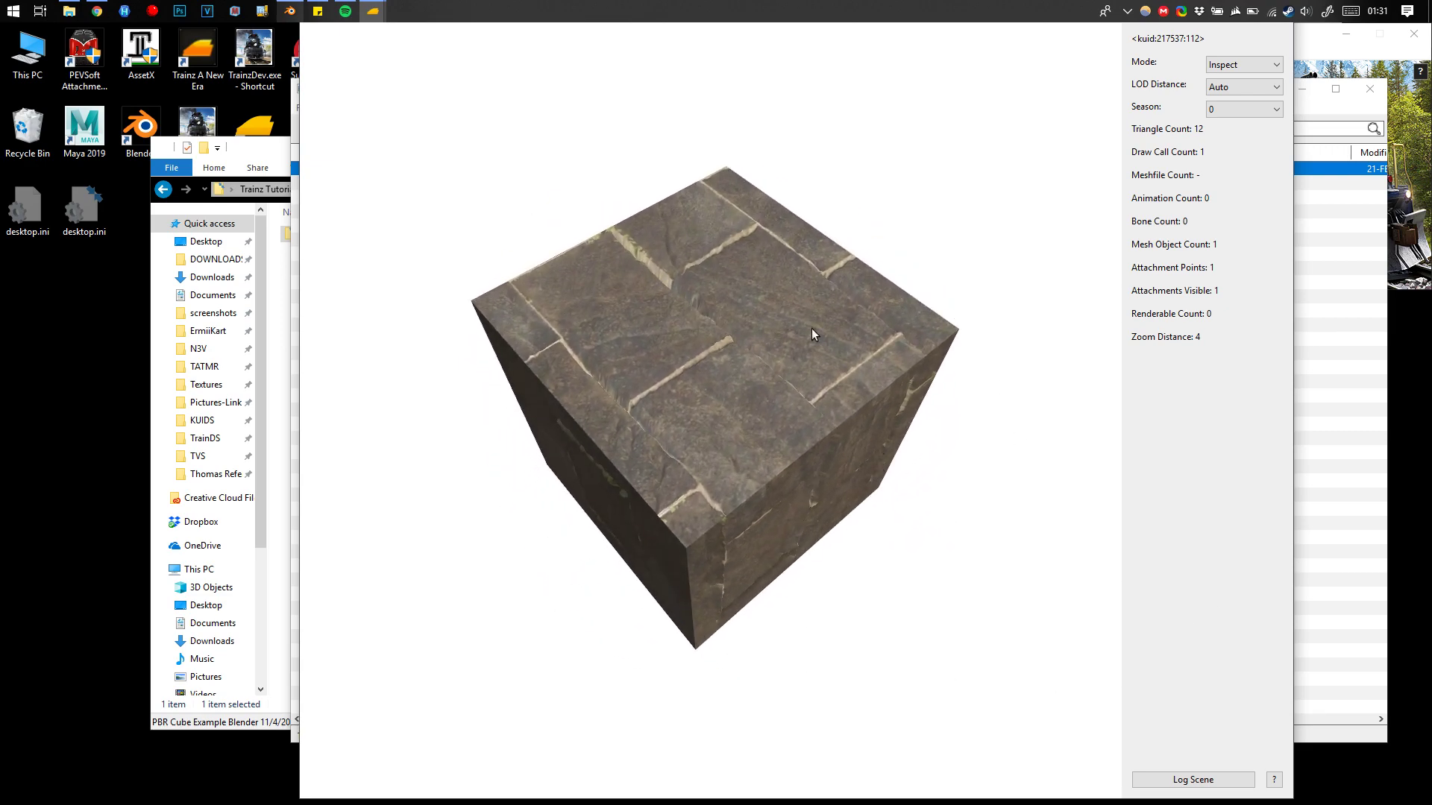
{"action": "left_click_drag", "start_coordinate": [751, 481], "coordinate": [790, 412]}
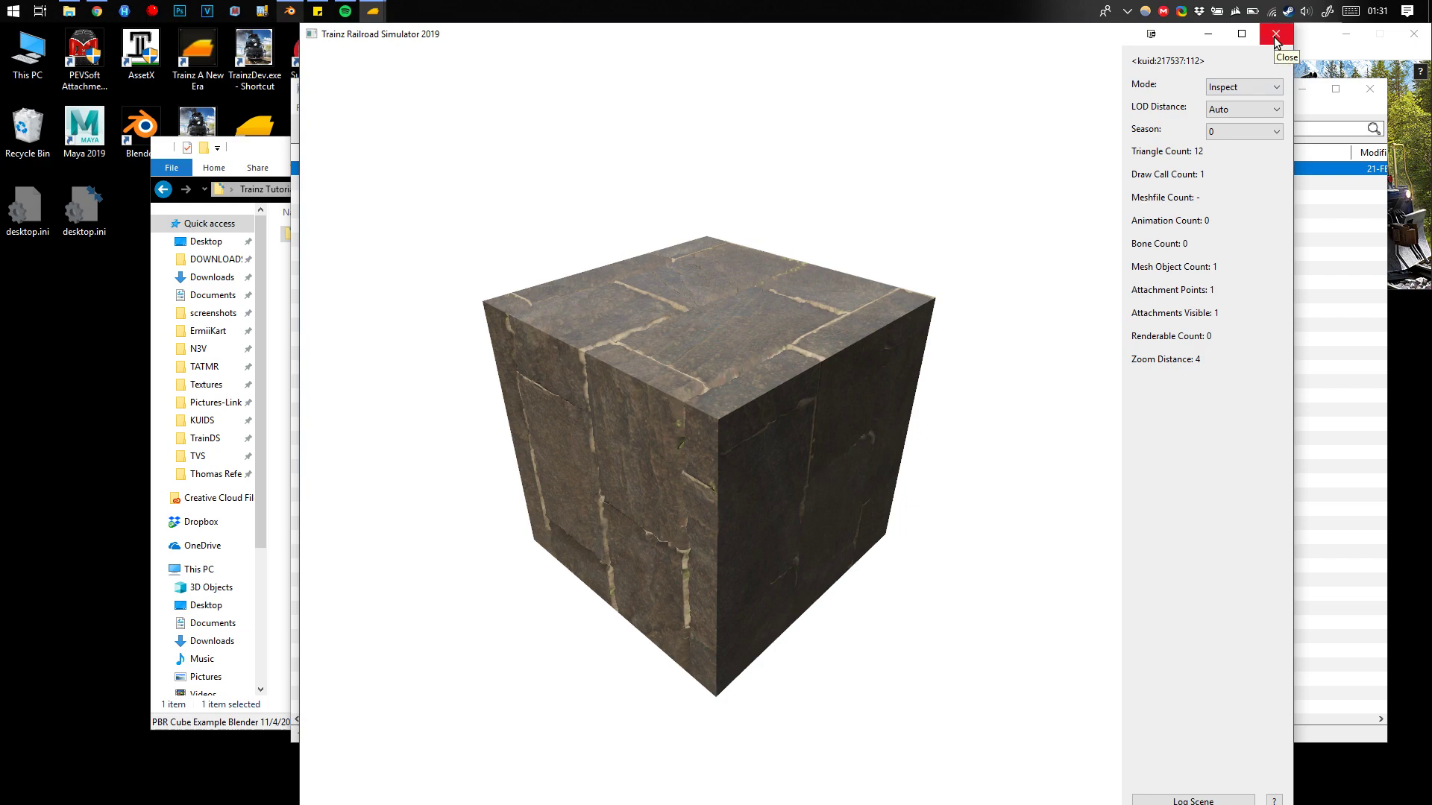
{"action": "left_click", "coordinate": [1276, 34]}
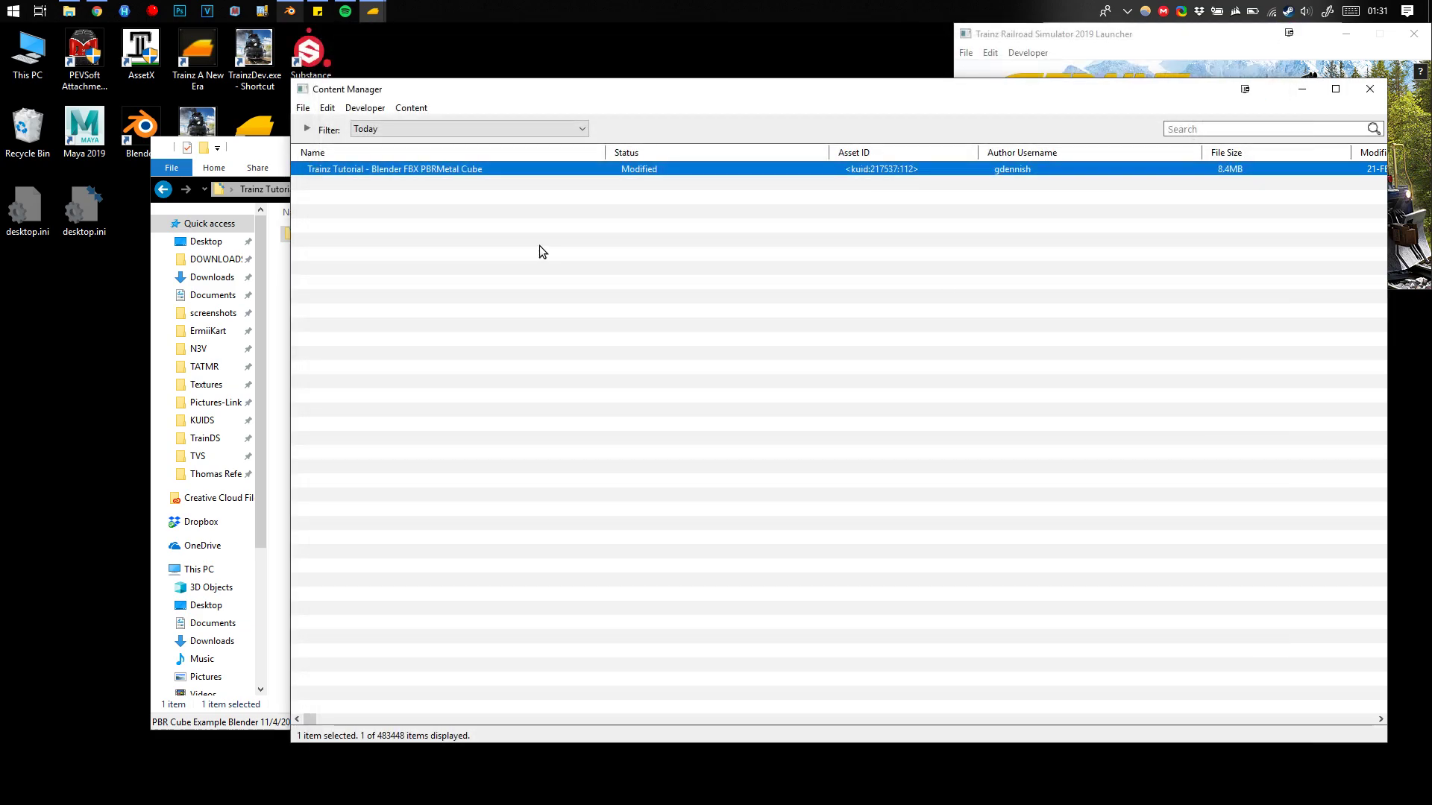